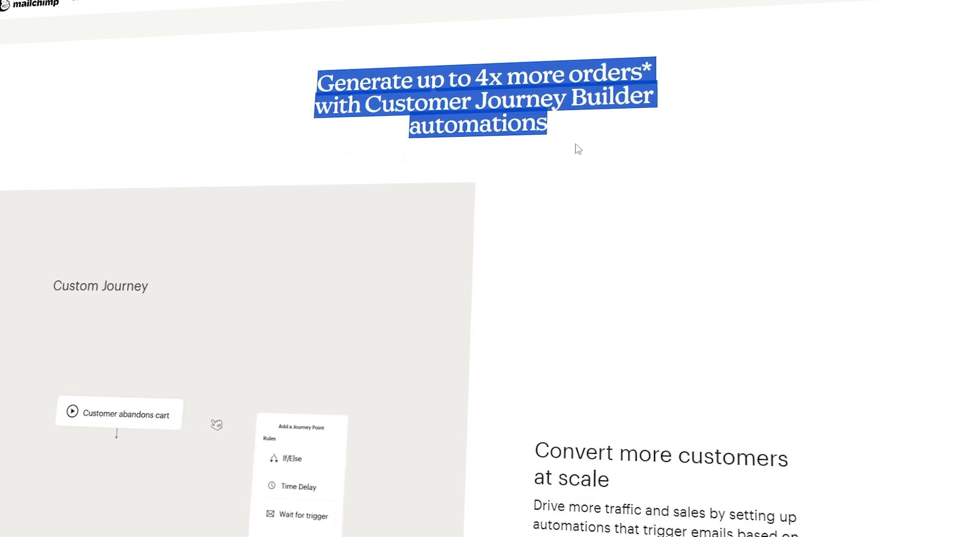
Step: Scroll the Mailchimp homepage and start the free trial to load the pricing page
{"action": "scroll", "coordinate": [175, 113], "scroll_direction": "down", "scroll_amount": 4}
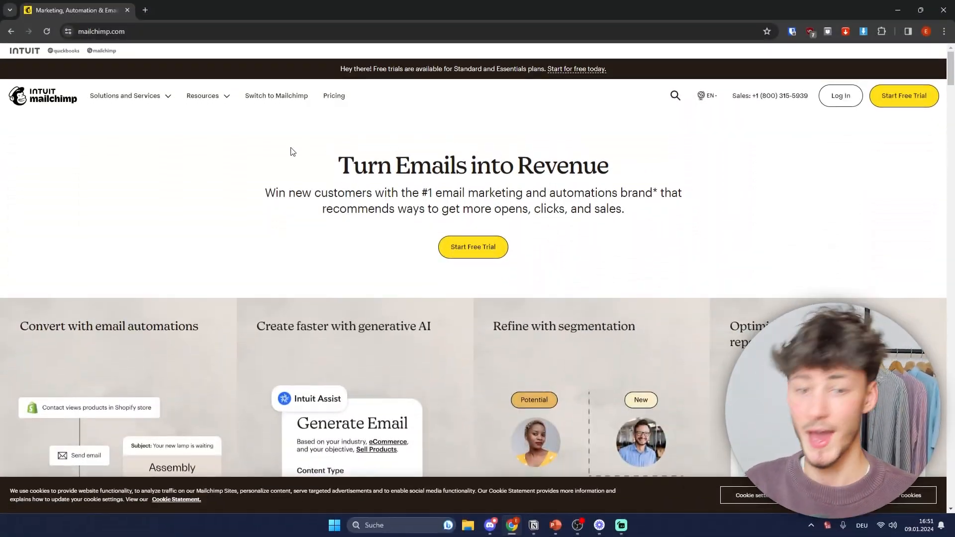
{"action": "left_click", "coordinate": [469, 246]}
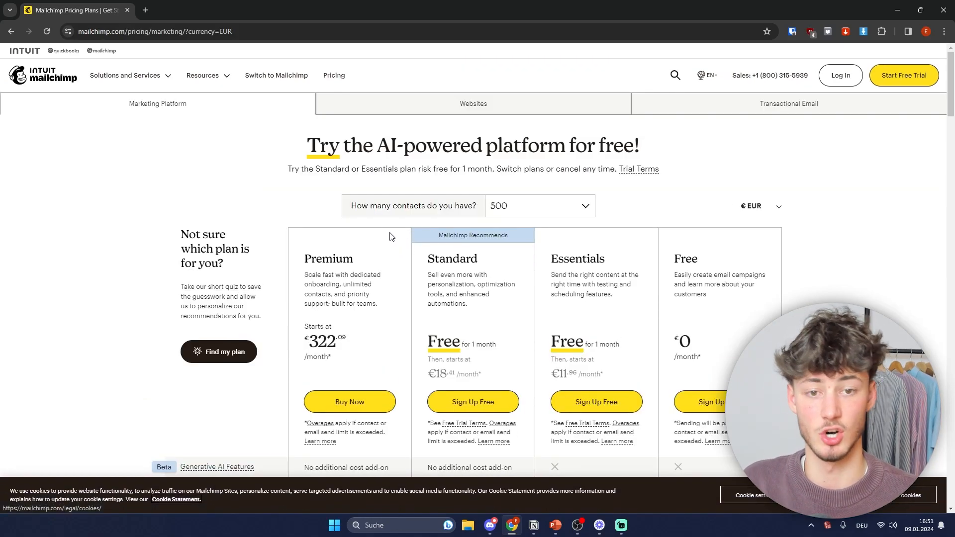
Step: Compare the Free, Essentials, Standard and Premium plans, then open the contact-count dropdown
{"action": "scroll", "coordinate": [846, 229], "scroll_direction": "down", "scroll_amount": 1}
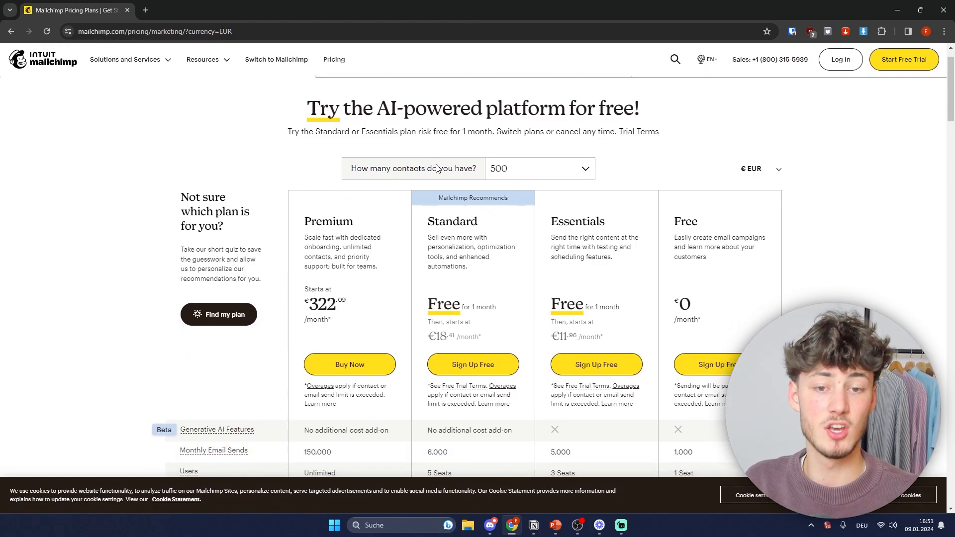
{"action": "left_click", "coordinate": [515, 172]}
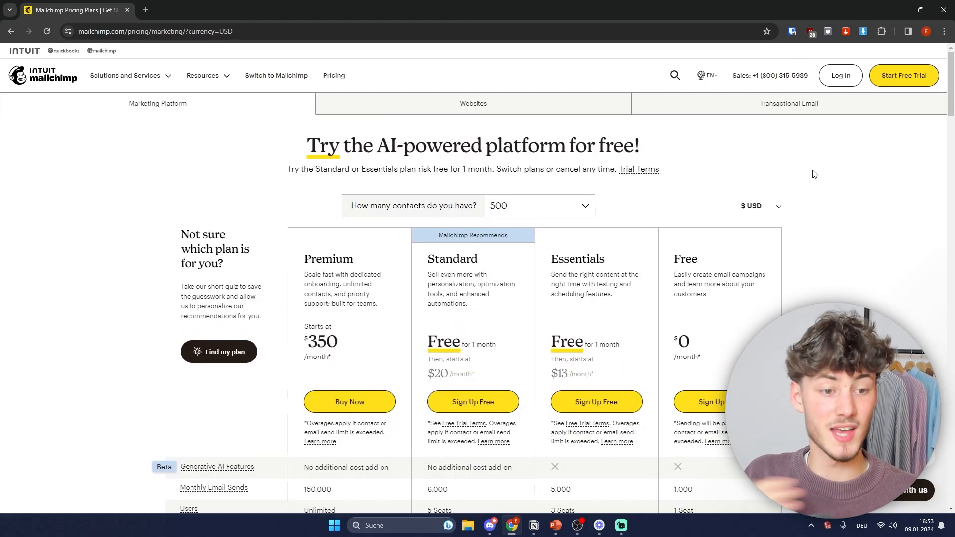
{"action": "scroll", "coordinate": [814, 173], "scroll_direction": "down", "scroll_amount": 2}
{"action": "left_click_drag", "start_coordinate": [673, 168], "coordinate": [782, 168]}
{"action": "left_click", "coordinate": [846, 175]}
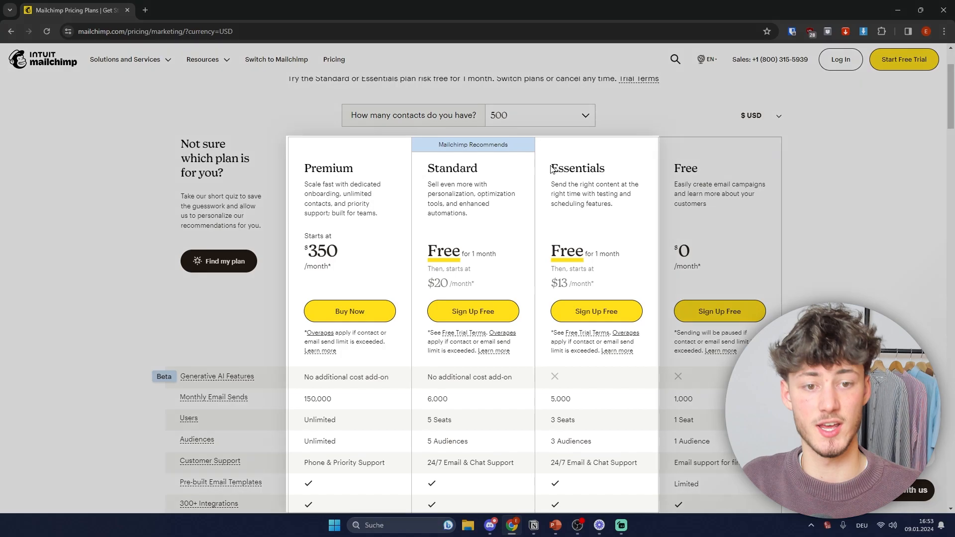
{"action": "double_click", "coordinate": [632, 169]}
{"action": "double_click", "coordinate": [495, 167]}
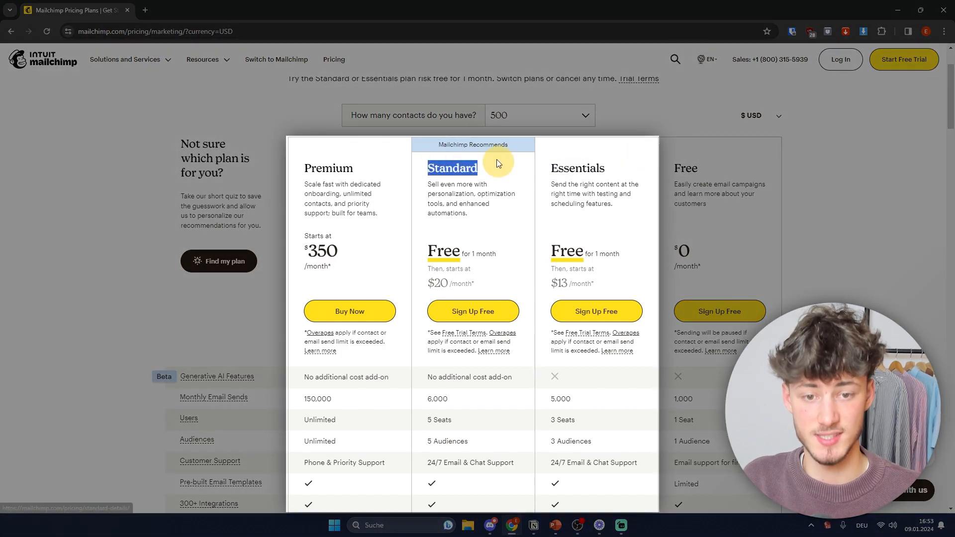
{"action": "left_click_drag", "start_coordinate": [300, 161], "coordinate": [377, 157]}
{"action": "left_click", "coordinate": [371, 158]}
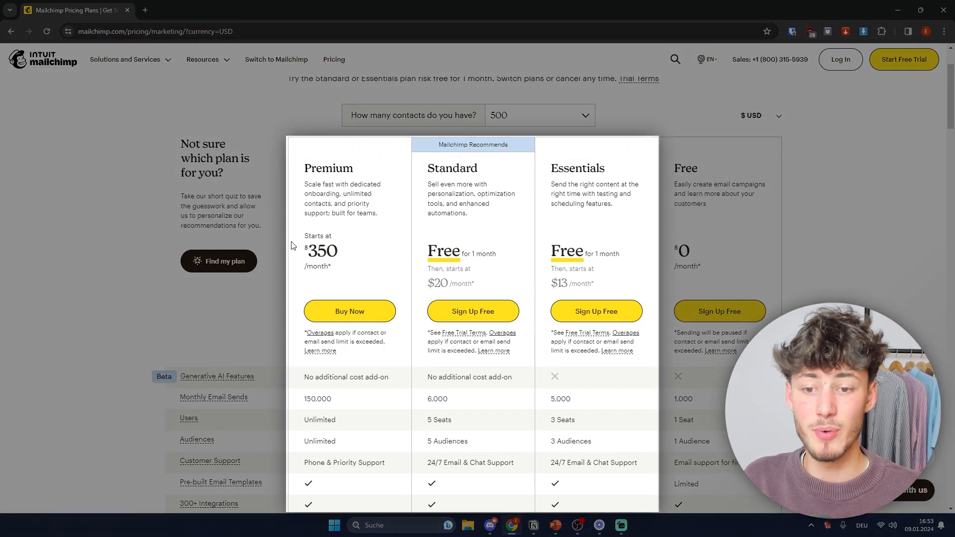
{"action": "scroll", "coordinate": [620, 219], "scroll_direction": "up", "scroll_amount": 2}
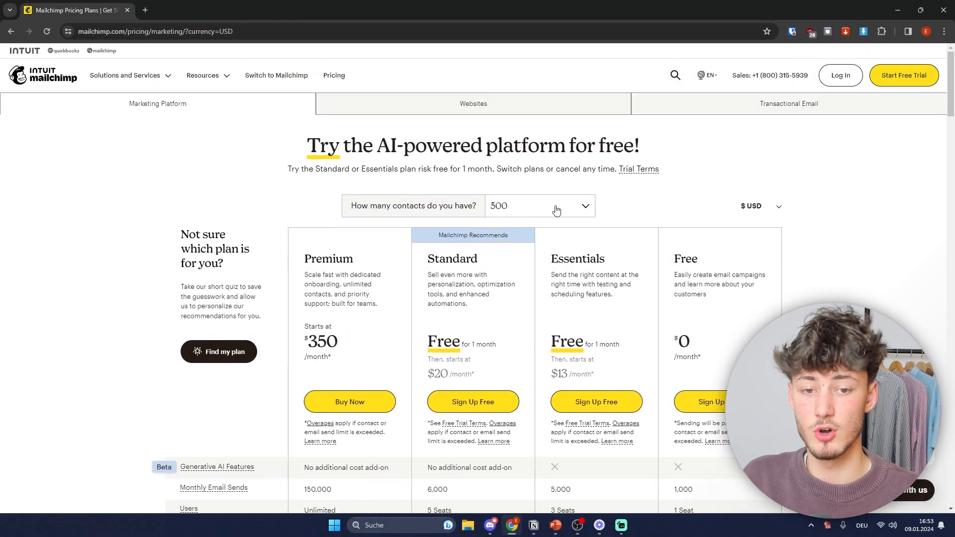
{"action": "left_click", "coordinate": [559, 210]}
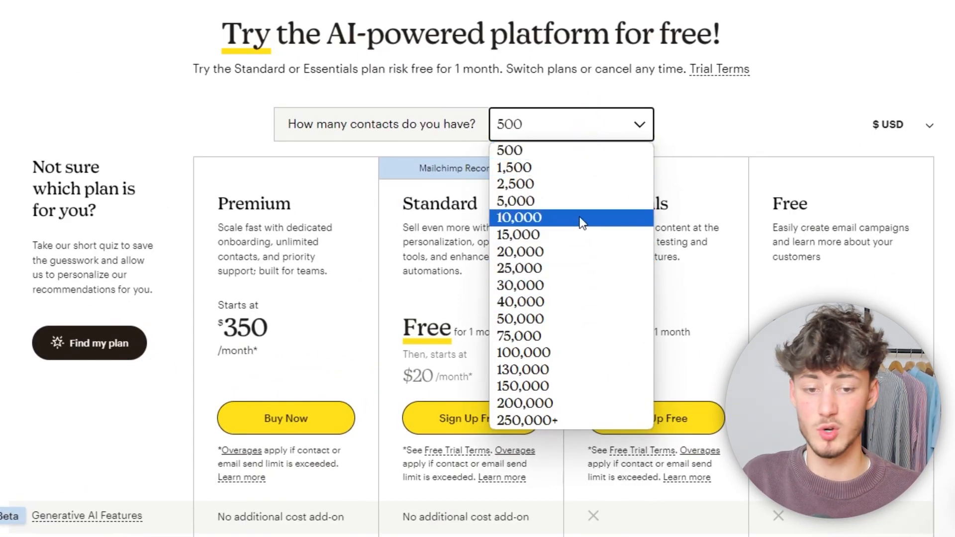
Step: Set the contact count to 10,000 and check the updated monthly plan prices
{"action": "left_click", "coordinate": [582, 223]}
{"action": "scroll", "coordinate": [642, 239], "scroll_direction": "down", "scroll_amount": 1}
{"action": "left_click_drag", "start_coordinate": [592, 125], "coordinate": [688, 125]}
{"action": "left_click_drag", "start_coordinate": [587, 305], "coordinate": [657, 303]}
{"action": "left_click", "coordinate": [657, 304]}
Step: Switch to 20,000 contacts, note Essentials at $230 per month, then reset to 500
{"action": "left_click", "coordinate": [572, 66]}
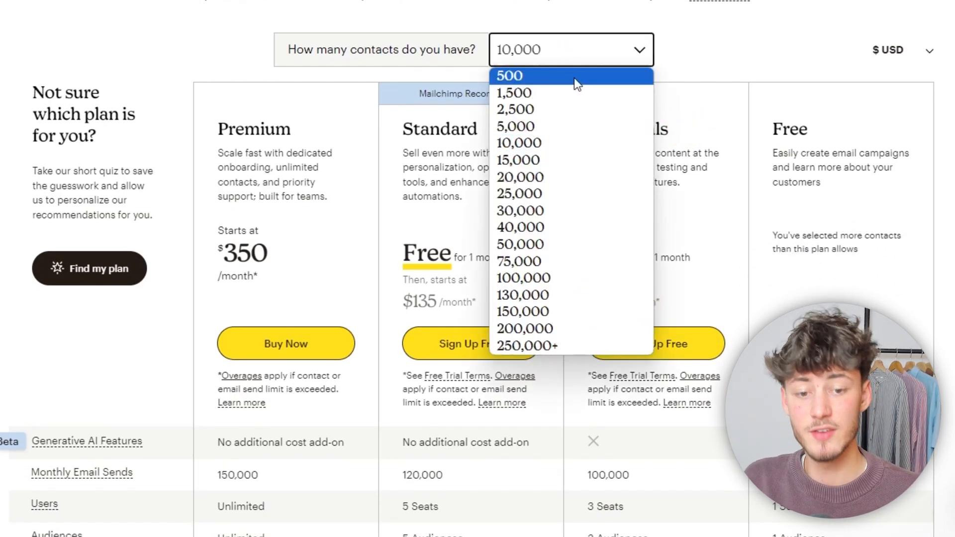
{"action": "left_click", "coordinate": [538, 177]}
{"action": "left_click_drag", "start_coordinate": [587, 302], "coordinate": [645, 300]}
{"action": "left_click", "coordinate": [645, 300]}
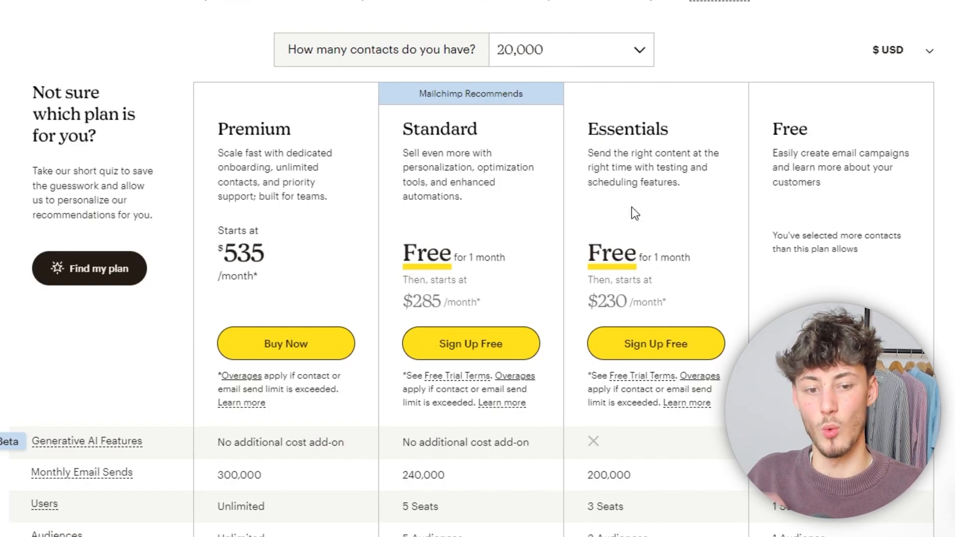
{"action": "left_click_drag", "start_coordinate": [592, 303], "coordinate": [667, 303]}
{"action": "left_click", "coordinate": [665, 299]}
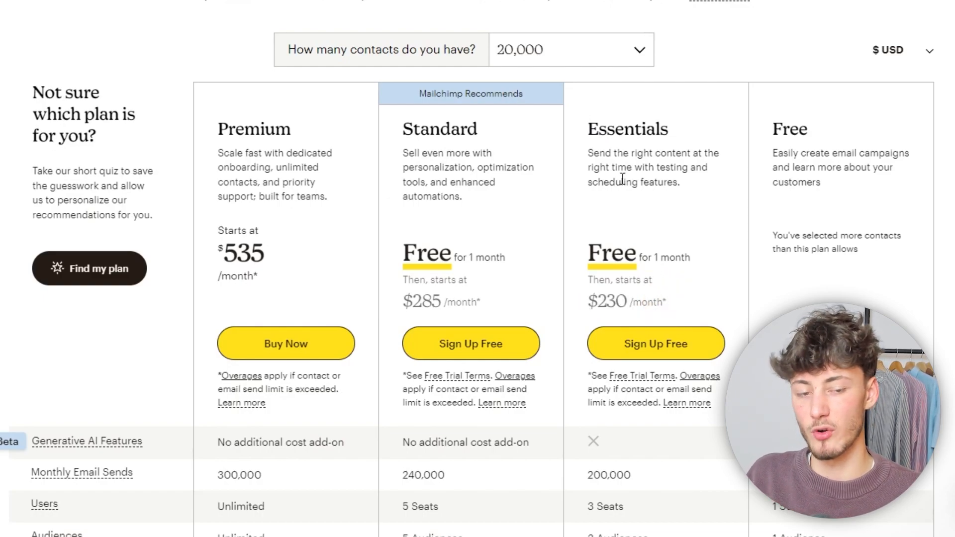
{"action": "left_click_drag", "start_coordinate": [626, 303], "coordinate": [678, 301]}
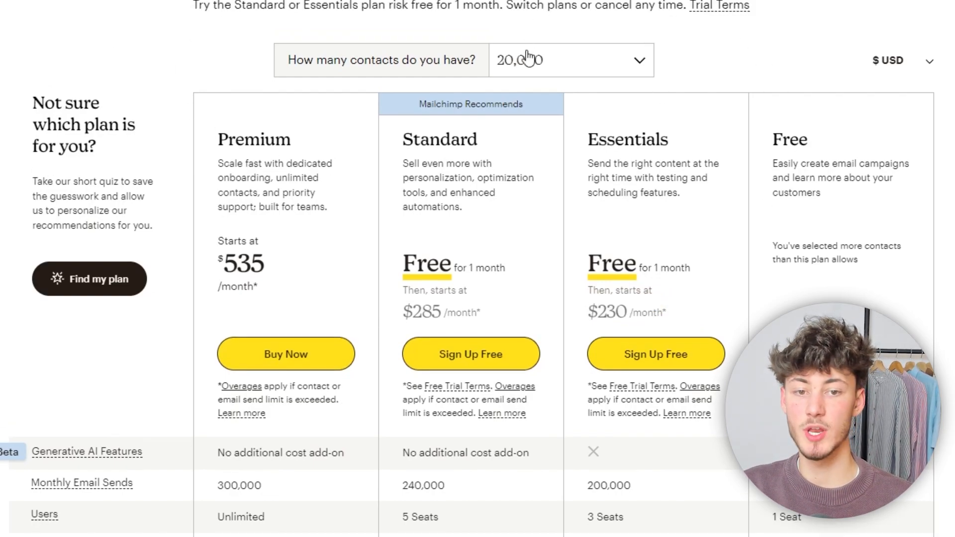
{"action": "left_click", "coordinate": [527, 53]}
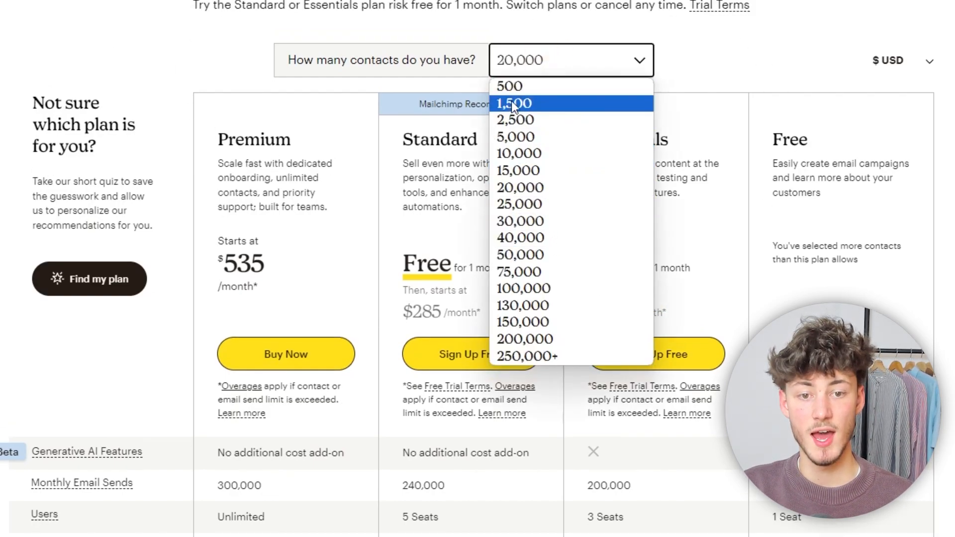
{"action": "left_click", "coordinate": [512, 86]}
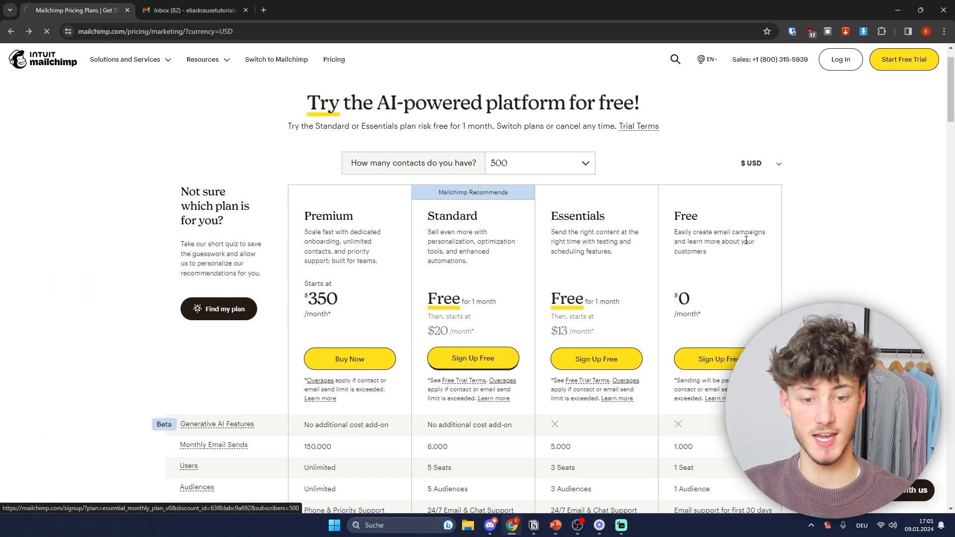
Step: Enter the business e-mail address and move on to the business address question
{"action": "left_click", "coordinate": [333, 199]}
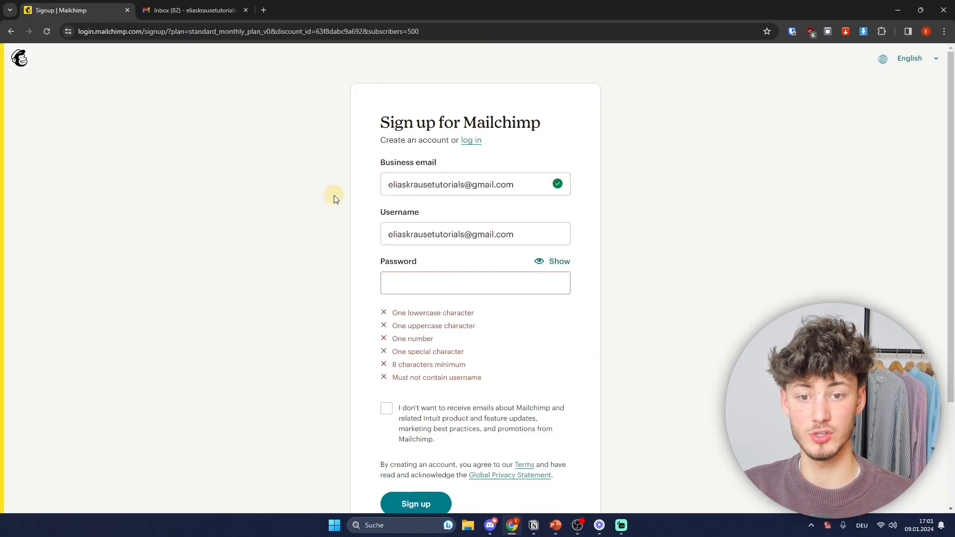
{"action": "scroll", "coordinate": [479, 220], "scroll_direction": "down", "scroll_amount": 2}
{"action": "scroll", "coordinate": [365, 158], "scroll_direction": "up", "scroll_amount": 2}
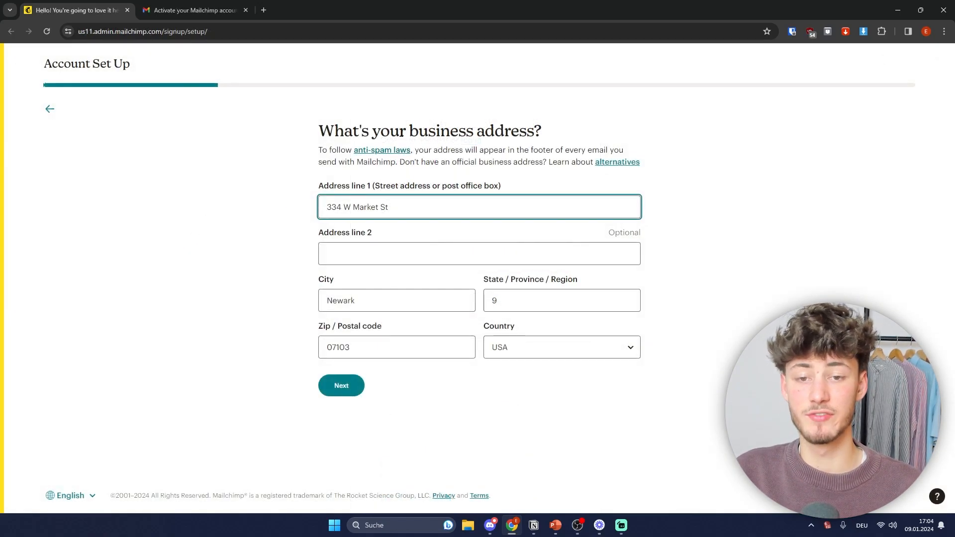
{"action": "left_click_drag", "start_coordinate": [413, 131], "coordinate": [581, 134]}
{"action": "left_click", "coordinate": [581, 135]}
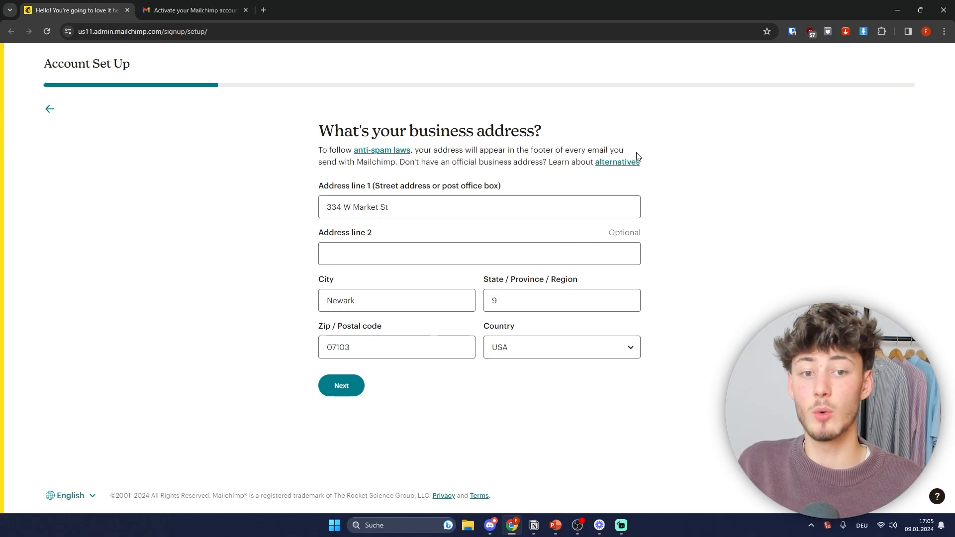
{"action": "left_click", "coordinate": [613, 169]}
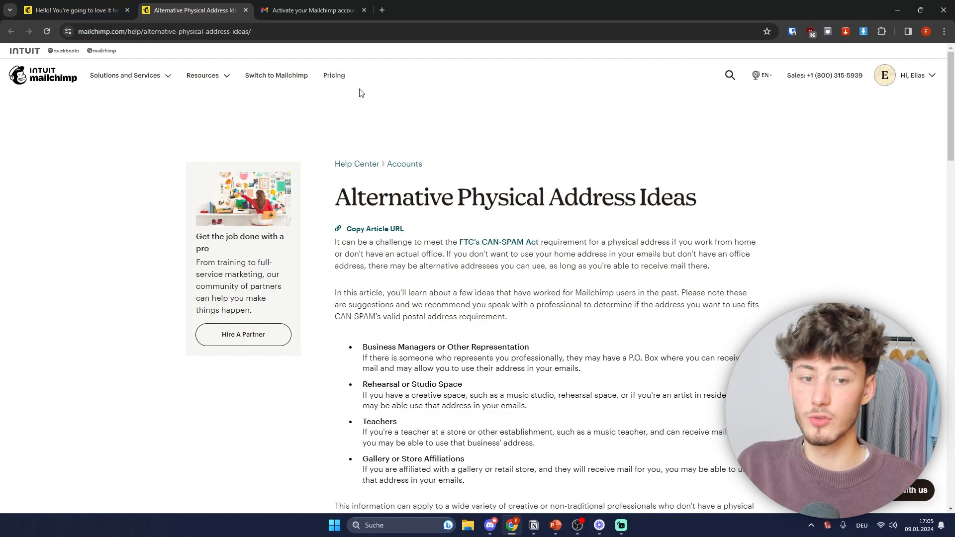
{"action": "scroll", "coordinate": [444, 139], "scroll_direction": "down", "scroll_amount": 3}
{"action": "key", "text": "ctrl+w"}
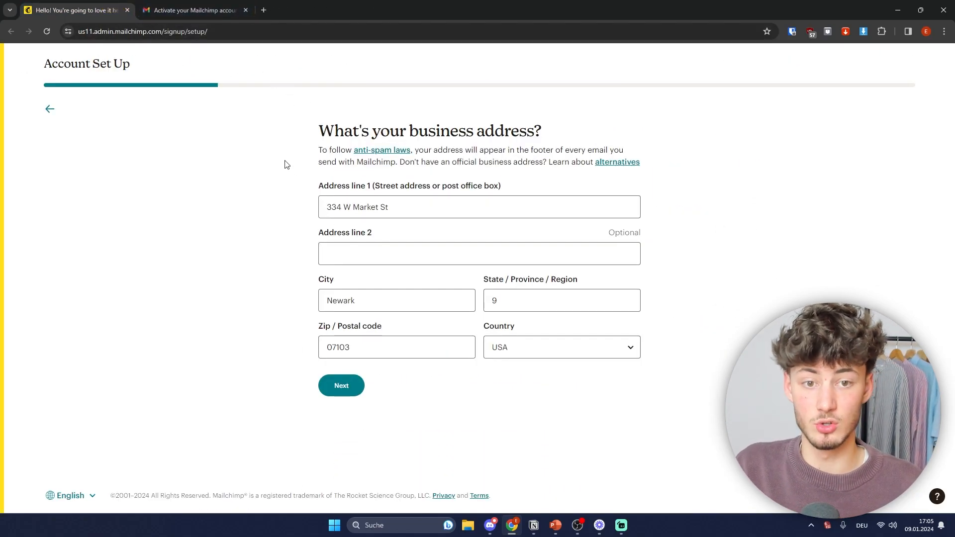
Step: Read through the business address and top-goal questions
{"action": "left_click_drag", "start_coordinate": [305, 131], "coordinate": [541, 131]}
{"action": "left_click", "coordinate": [581, 130]}
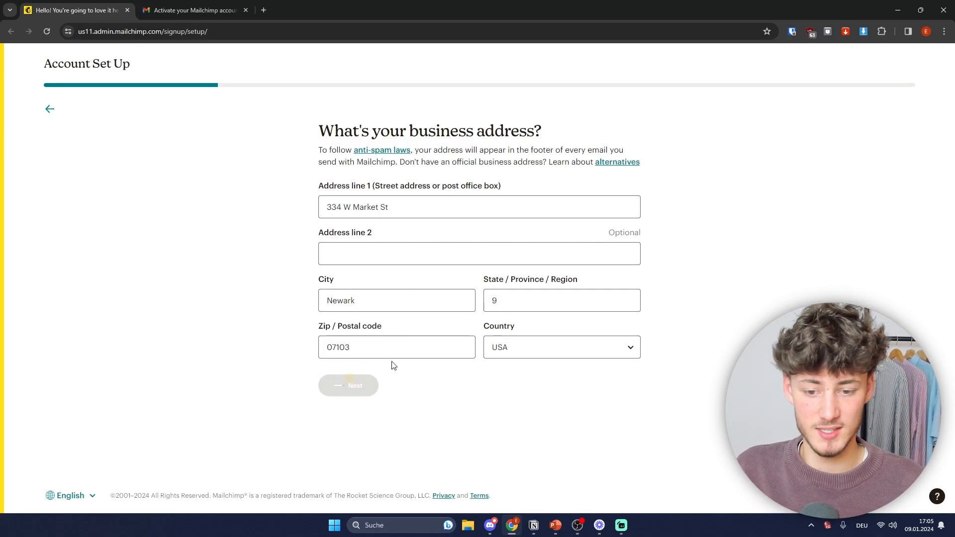
{"action": "left_click_drag", "start_coordinate": [320, 130], "coordinate": [641, 124]}
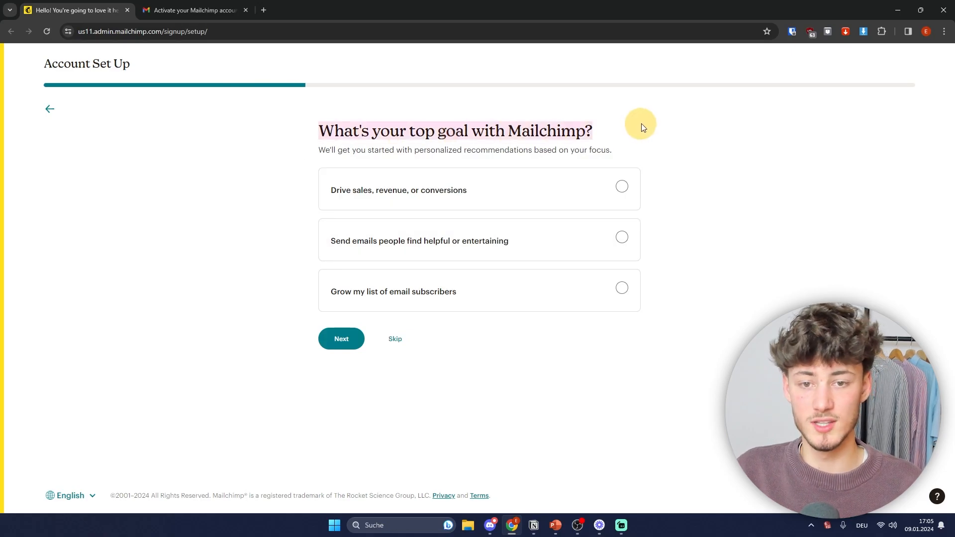
{"action": "left_click", "coordinate": [298, 128]}
Step: Skip the goal and feature questions, answer 'not currently selling', and skip brand import
{"action": "left_click", "coordinate": [398, 342]}
{"action": "left_click", "coordinate": [400, 311]}
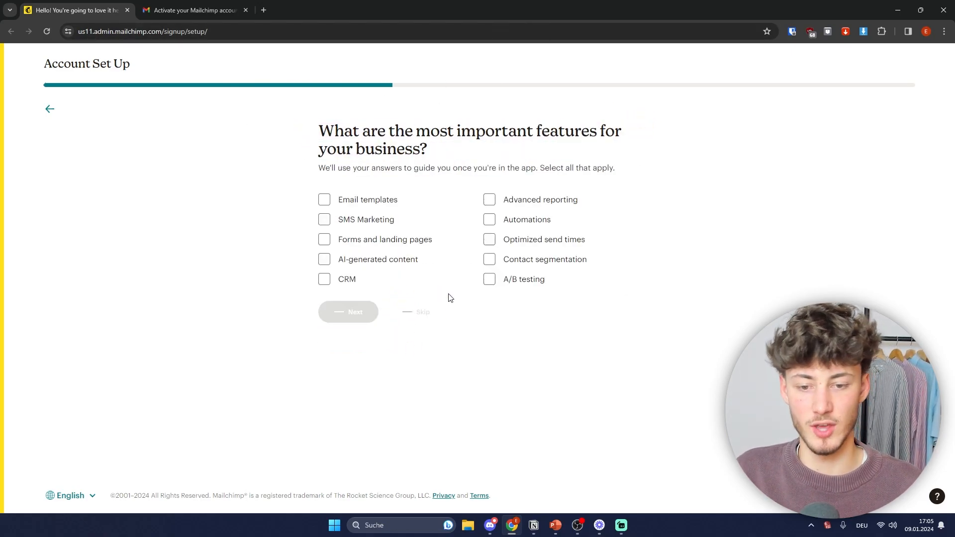
{"action": "left_click", "coordinate": [404, 245]}
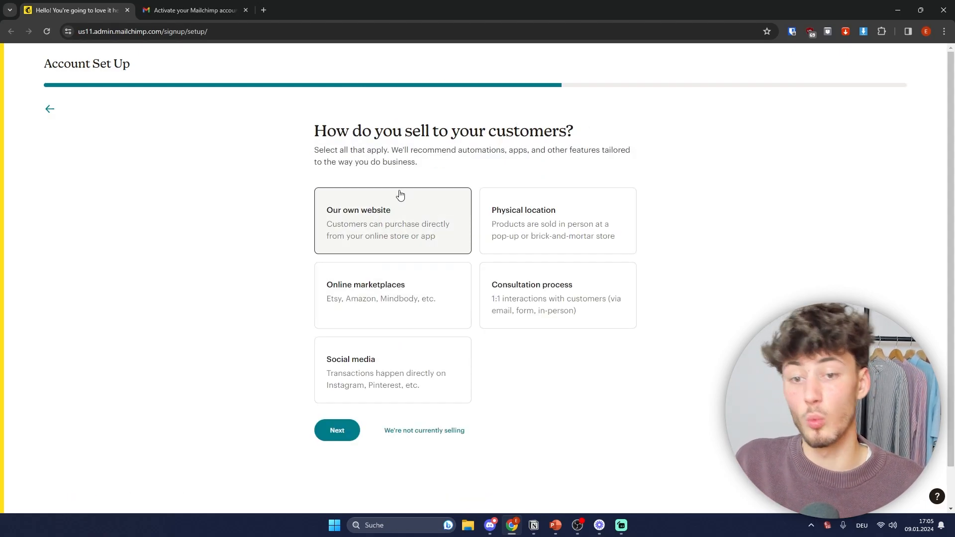
{"action": "left_click", "coordinate": [450, 430]}
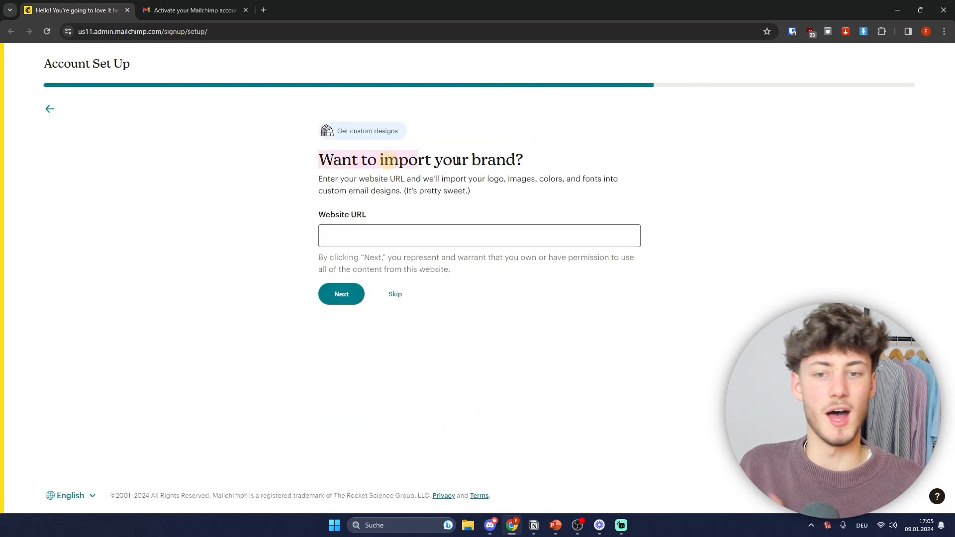
{"action": "left_click", "coordinate": [395, 294]}
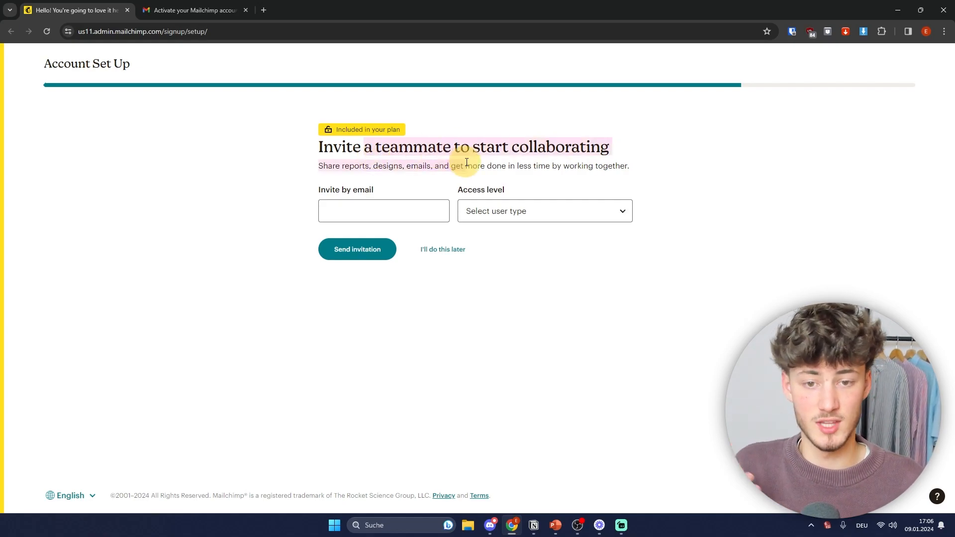
Step: Choose 'I'll do this later' for the teammate invite and 'Remind me later' for onboarding help
{"action": "left_click", "coordinate": [403, 207]}
{"action": "left_click", "coordinate": [357, 189]}
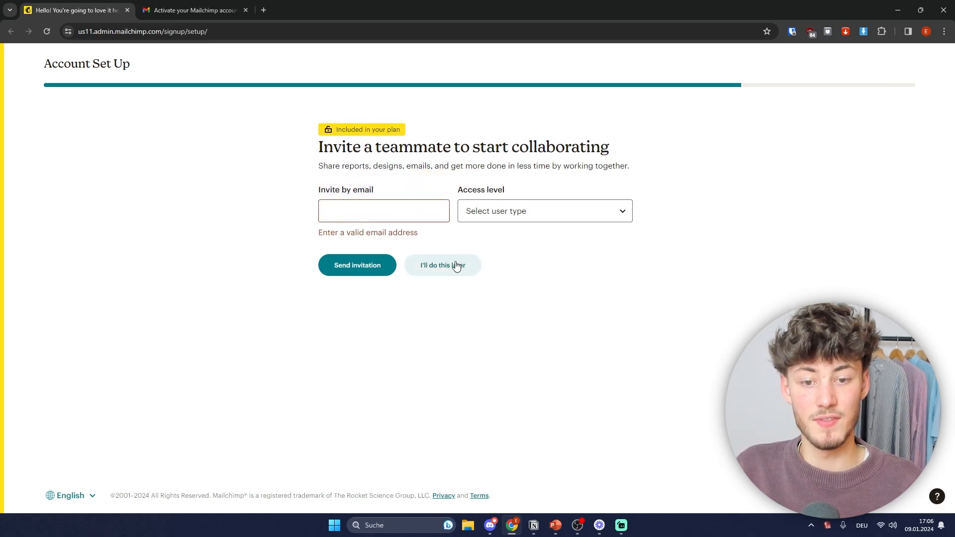
{"action": "left_click", "coordinate": [434, 270]}
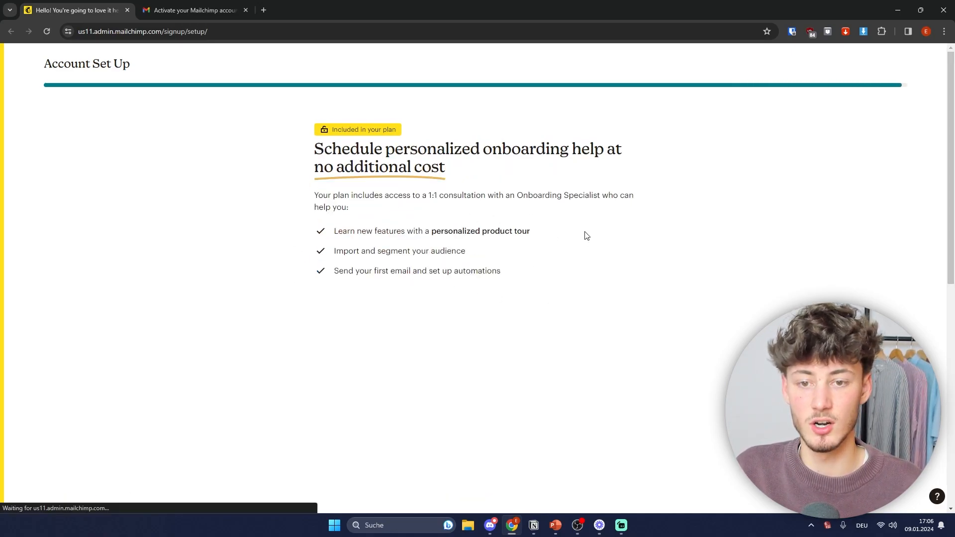
{"action": "scroll", "coordinate": [680, 244], "scroll_direction": "down", "scroll_amount": 10}
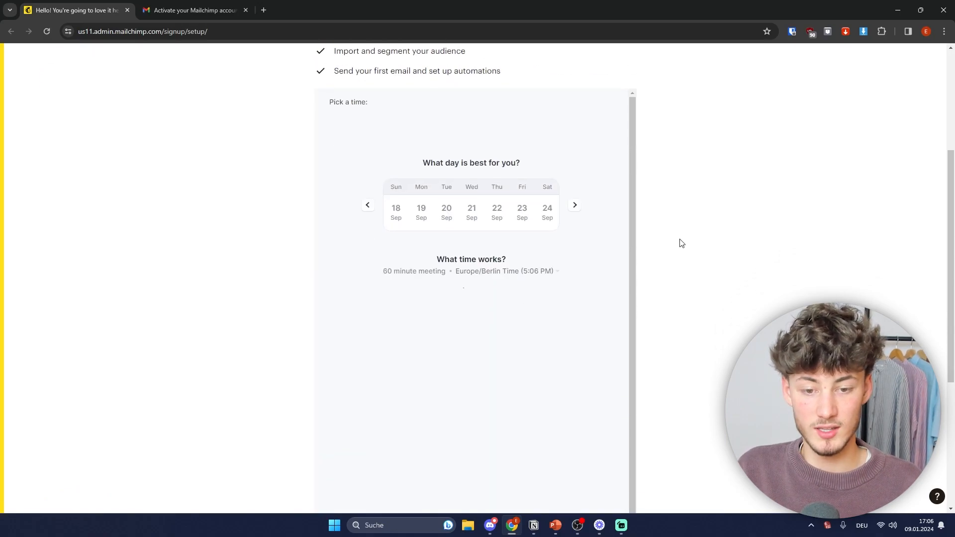
{"action": "left_click", "coordinate": [409, 365]}
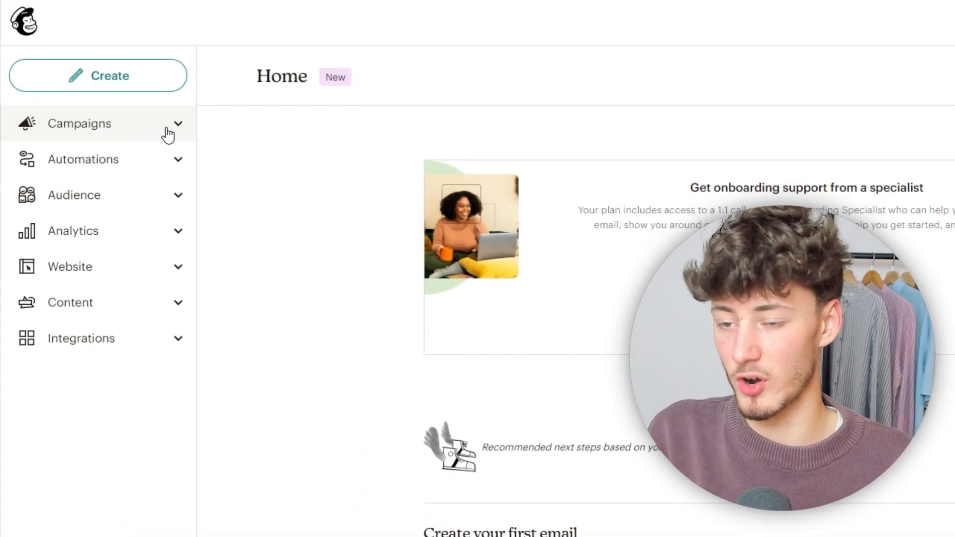
Step: View All campaigns, return to Home via the logo, then open Profile from the avatar menu
{"action": "left_click", "coordinate": [166, 129]}
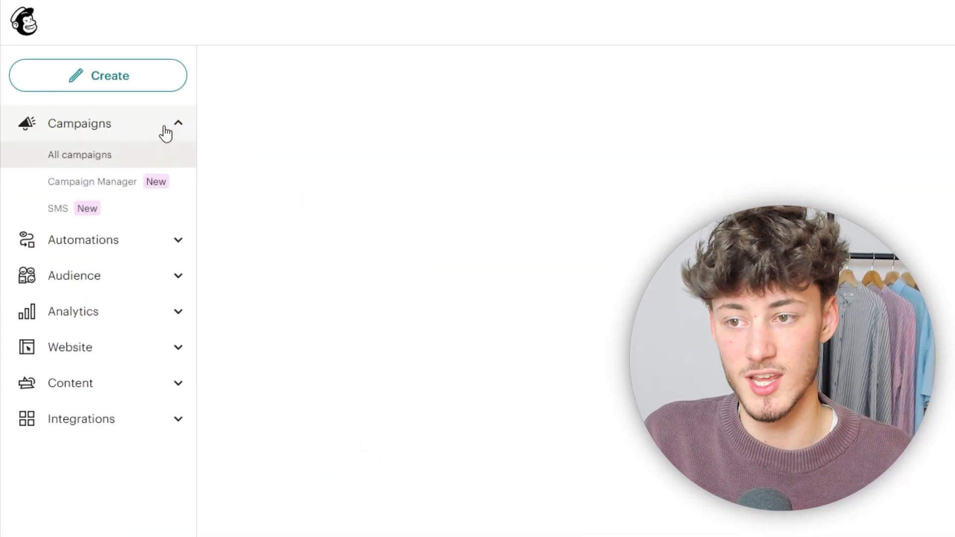
{"action": "left_click", "coordinate": [178, 125]}
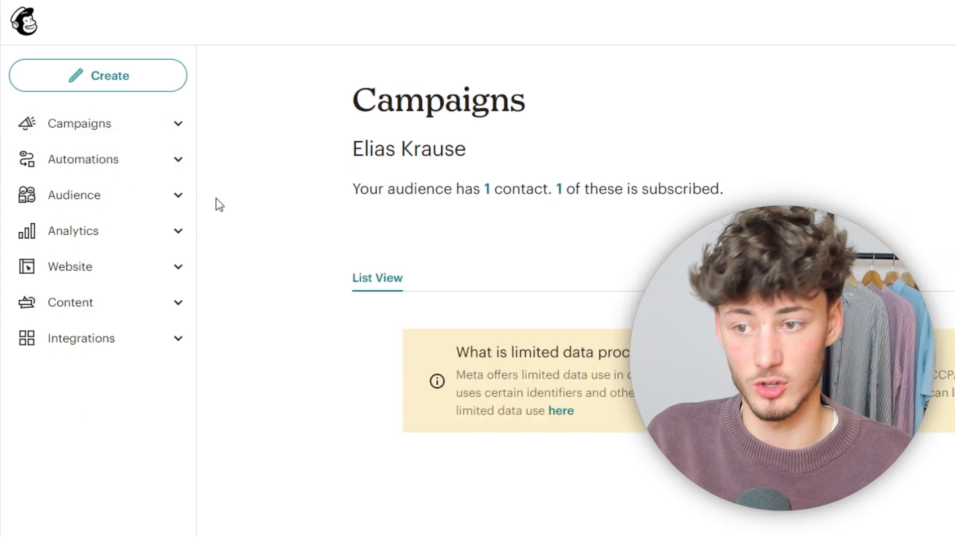
{"action": "left_click", "coordinate": [42, 32]}
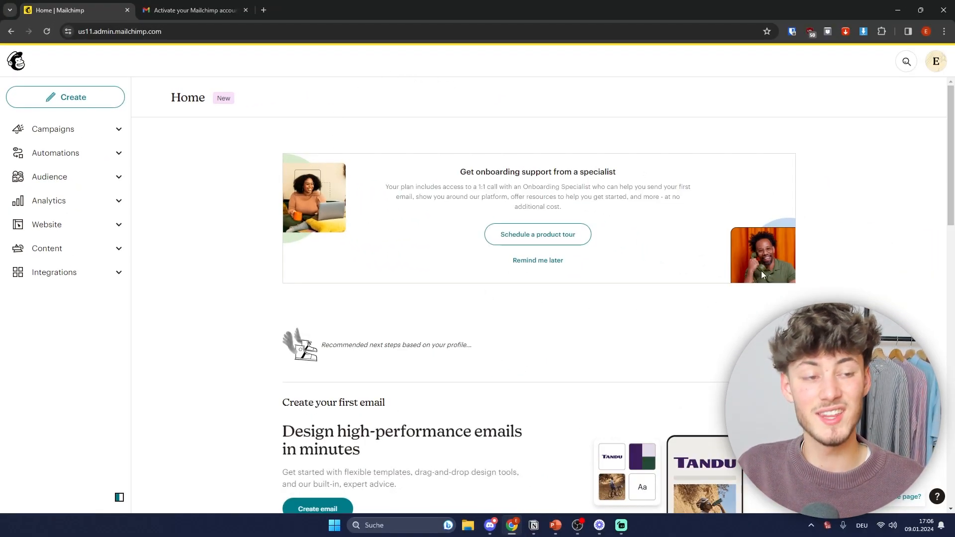
{"action": "left_click", "coordinate": [935, 60]}
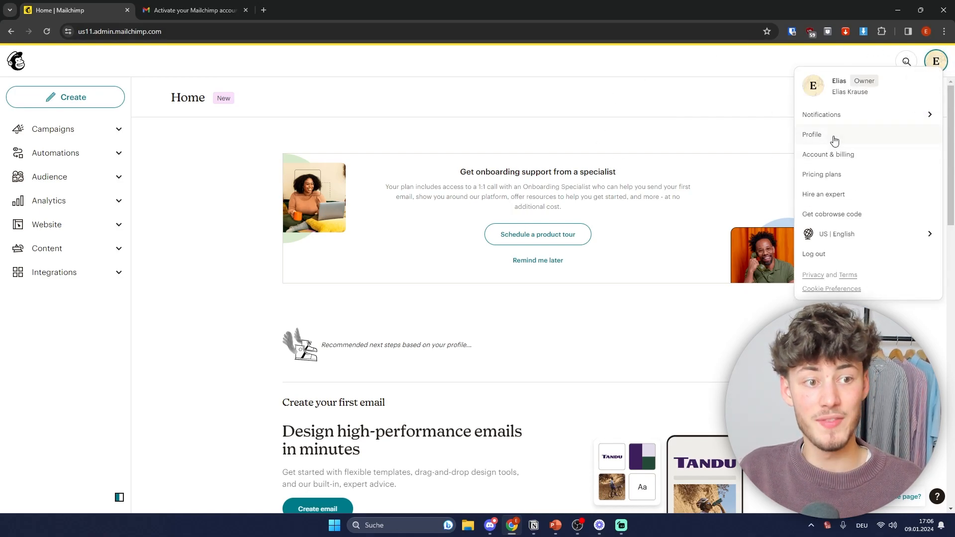
{"action": "left_click", "coordinate": [836, 140]}
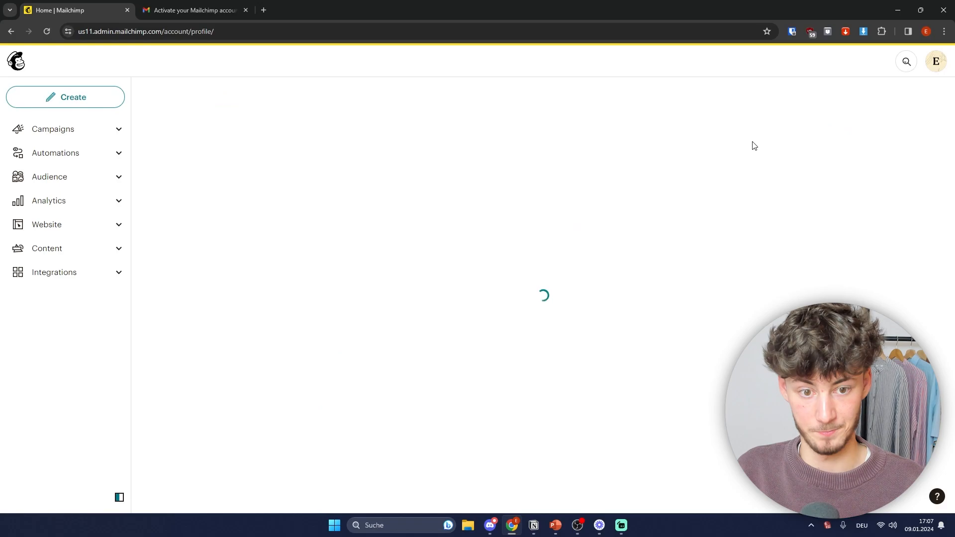
{"action": "key", "text": "super+Tab"}
Step: Switch to the Email Deliverability slideshow and underline the Promotions and Updates tabs in red pen
{"action": "left_click", "coordinate": [664, 296]}
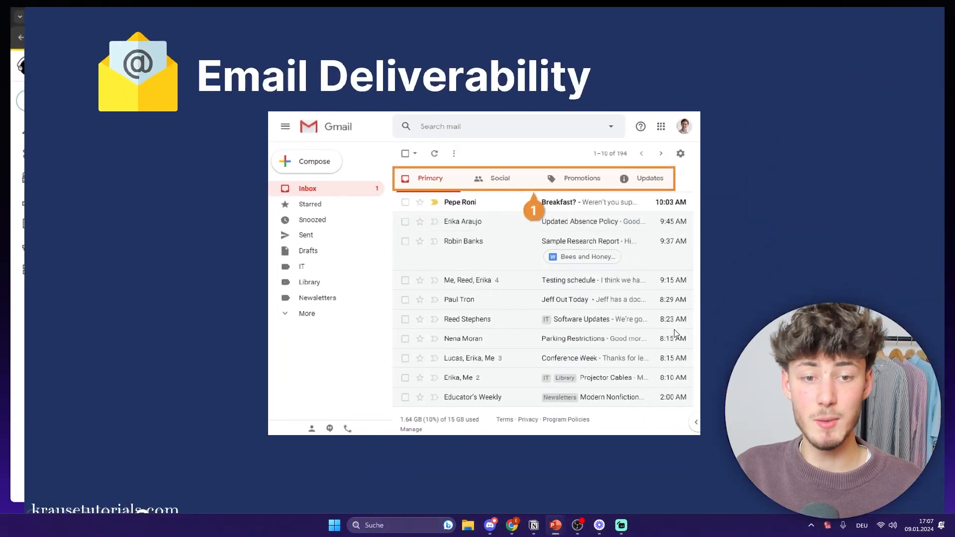
{"action": "left_click", "coordinate": [45, 528]}
{"action": "left_click", "coordinate": [25, 446]}
{"action": "key", "text": "Right"}
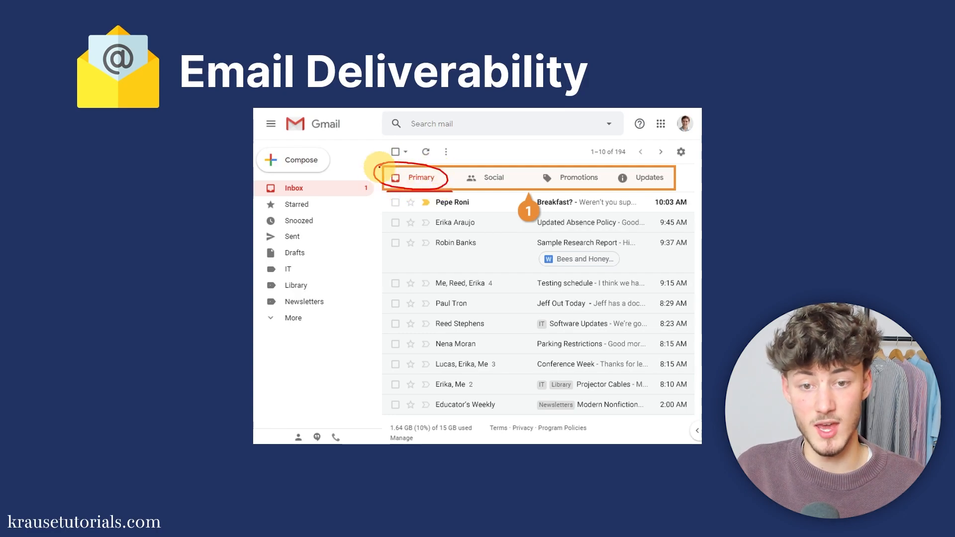
{"action": "left_click_drag", "start_coordinate": [550, 186], "coordinate": [678, 188]}
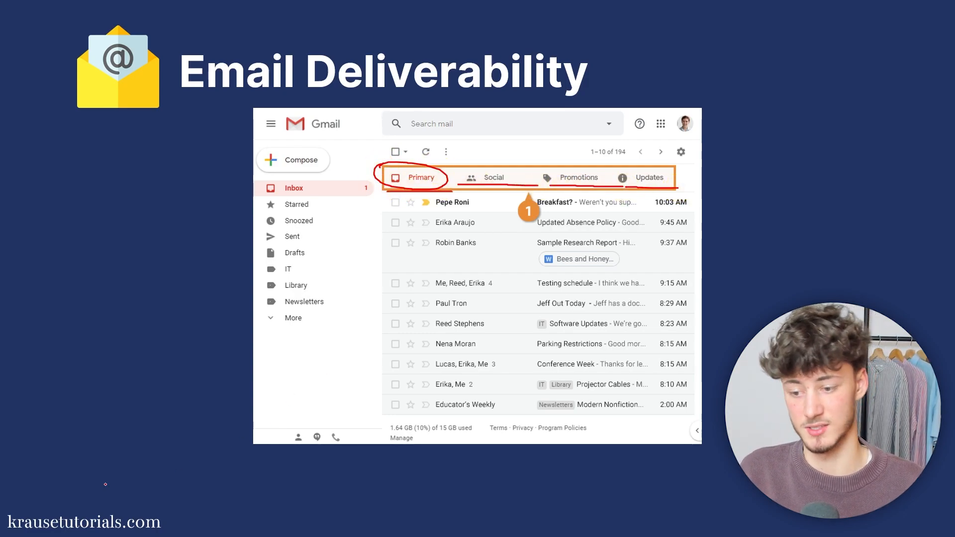
Step: Erase the red underlines and the circle around Primary, then select the Stift pen again
{"action": "left_click", "coordinate": [46, 527]}
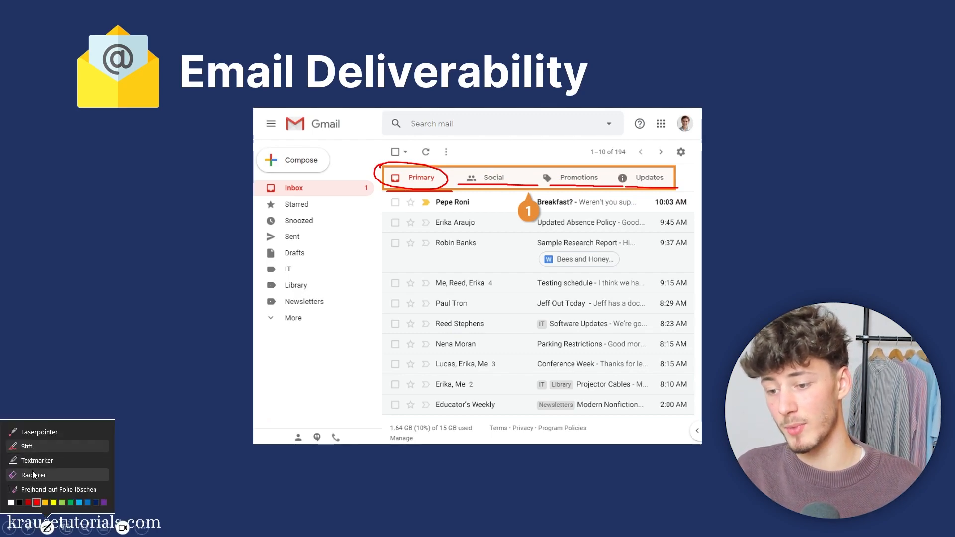
{"action": "left_click", "coordinate": [33, 474]}
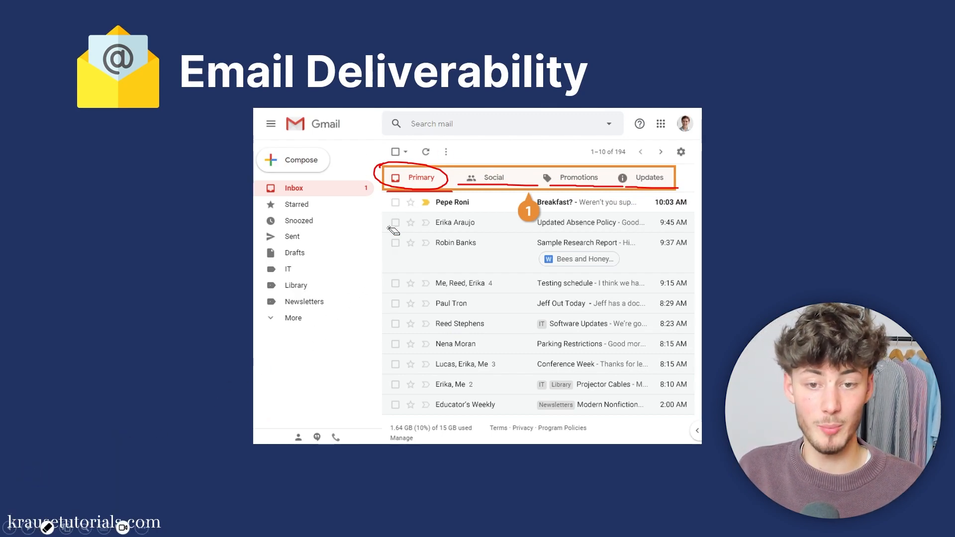
{"action": "mouse_move", "coordinate": [523, 175]}
{"action": "left_mouse_down"}
{"action": "mouse_move", "coordinate": [604, 191]}
{"action": "mouse_move", "coordinate": [649, 189]}
{"action": "left_mouse_up"}
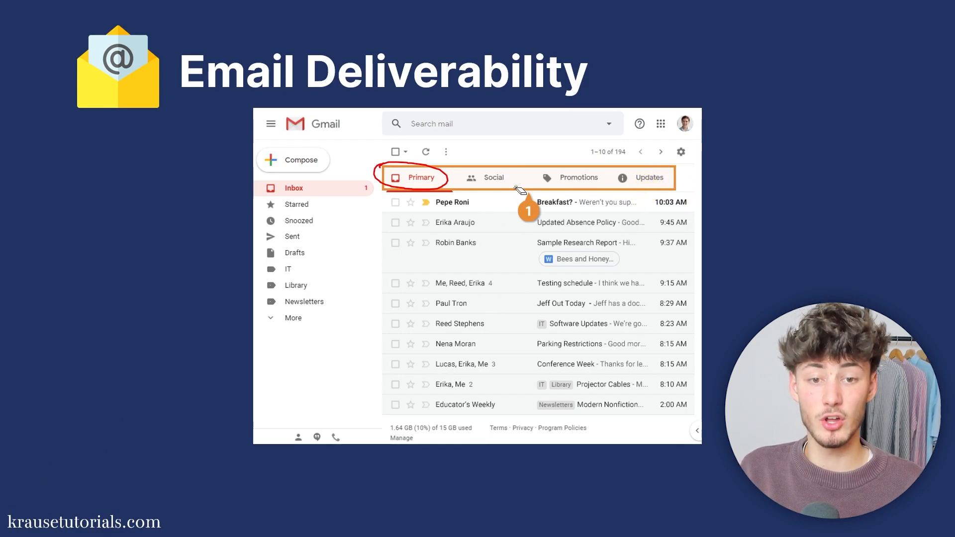
{"action": "left_click_drag", "start_coordinate": [387, 185], "coordinate": [391, 199]}
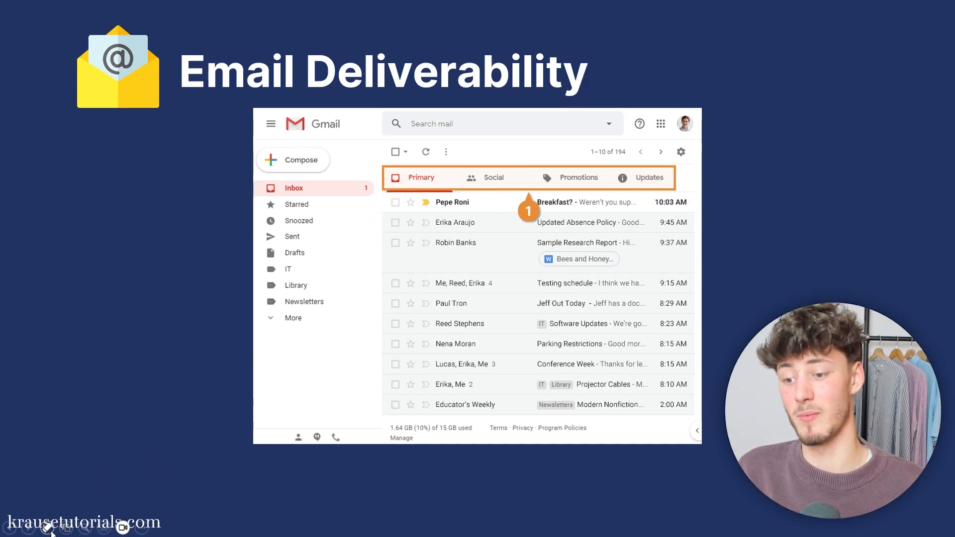
{"action": "left_click", "coordinate": [48, 529]}
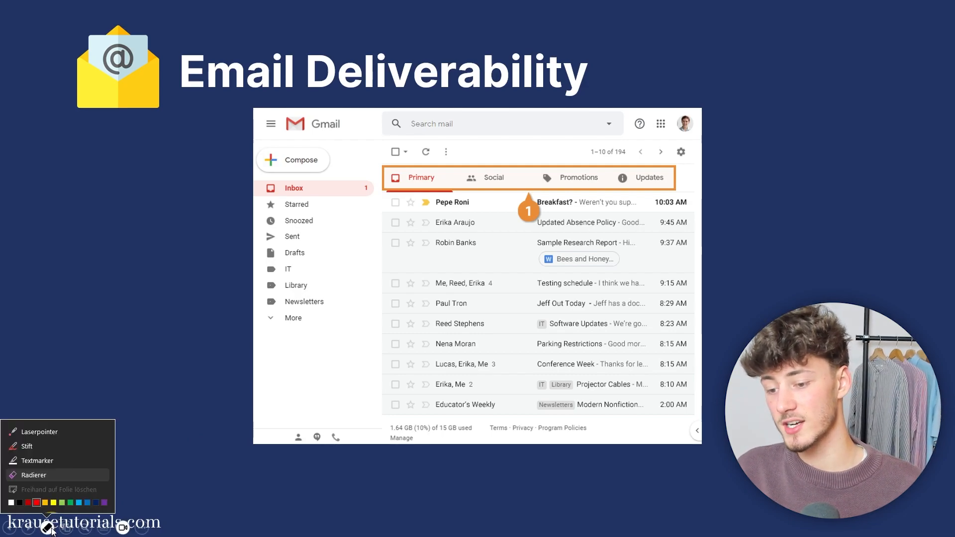
{"action": "left_click", "coordinate": [45, 446]}
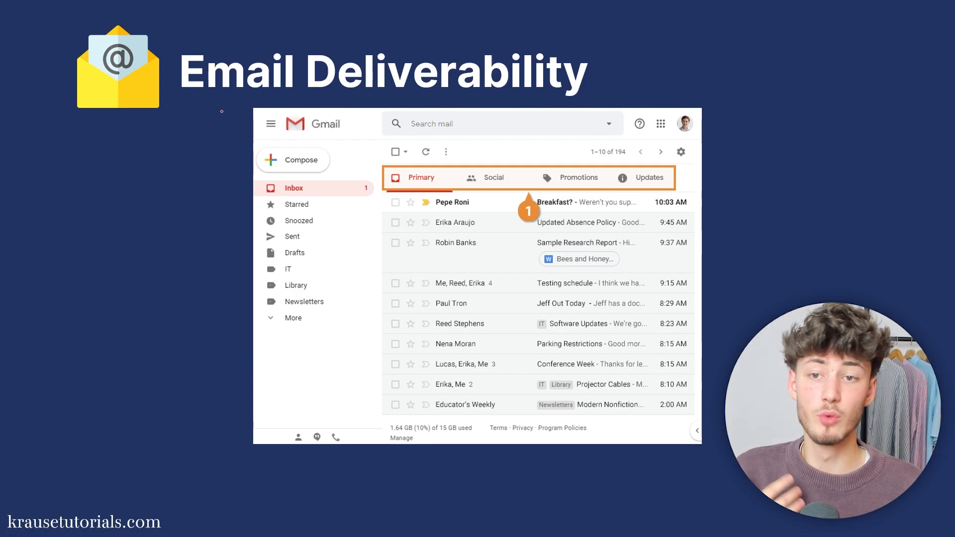
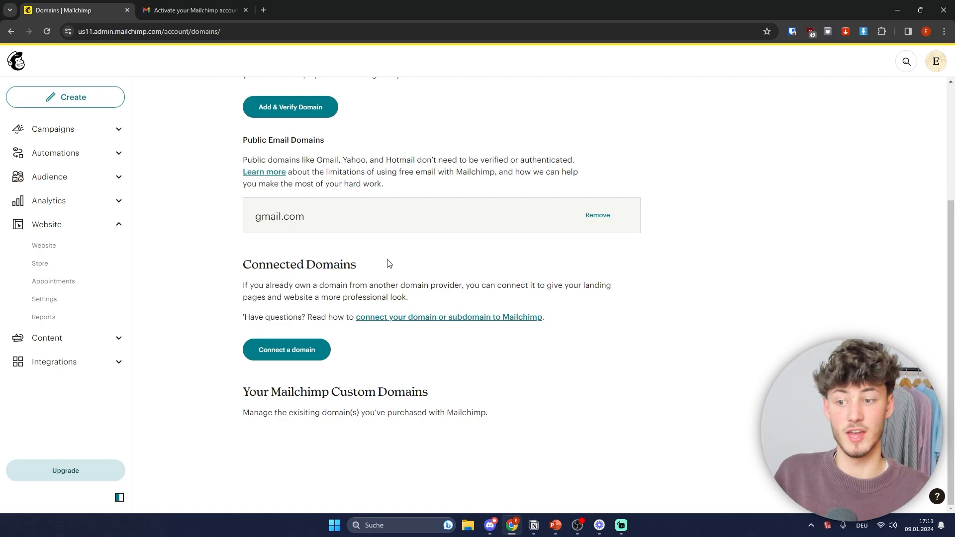
Step: Try Connect a domain, dismiss the plan upgrade offer, and go to Audience > All contacts
{"action": "left_click", "coordinate": [291, 349]}
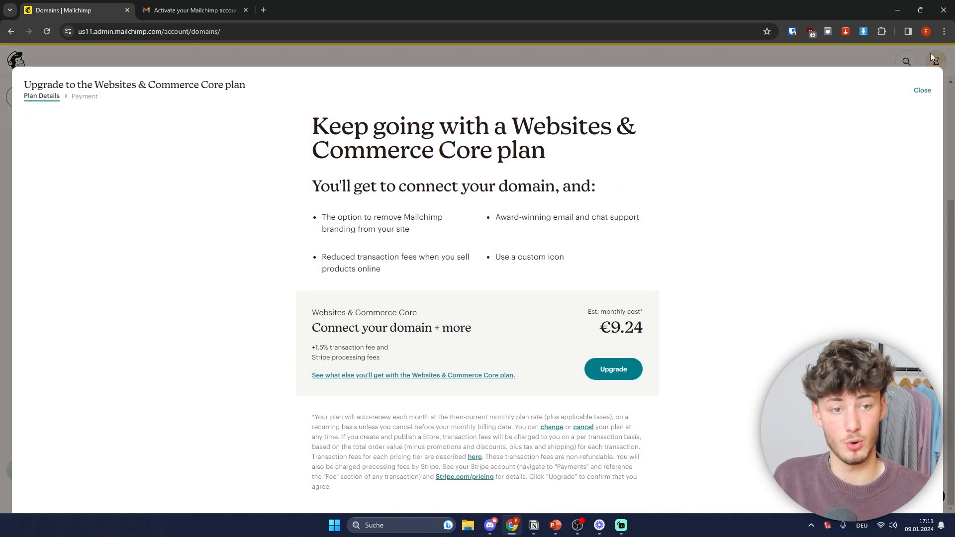
{"action": "left_click", "coordinate": [922, 91]}
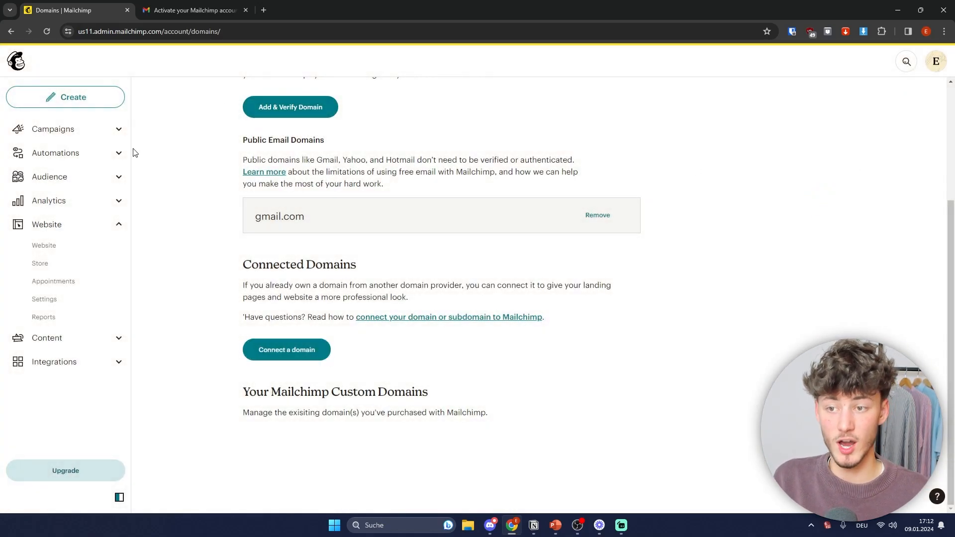
{"action": "left_click", "coordinate": [79, 175]}
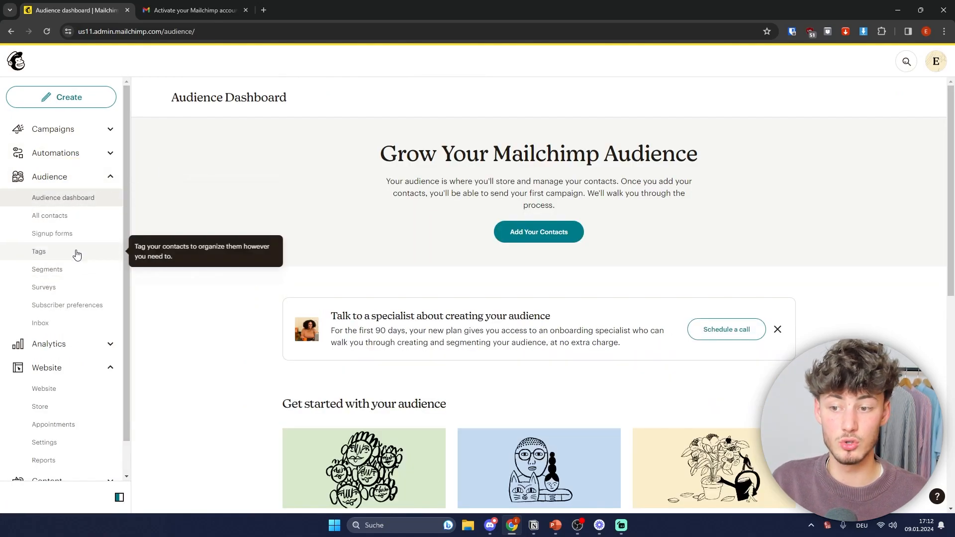
{"action": "left_click", "coordinate": [57, 217]}
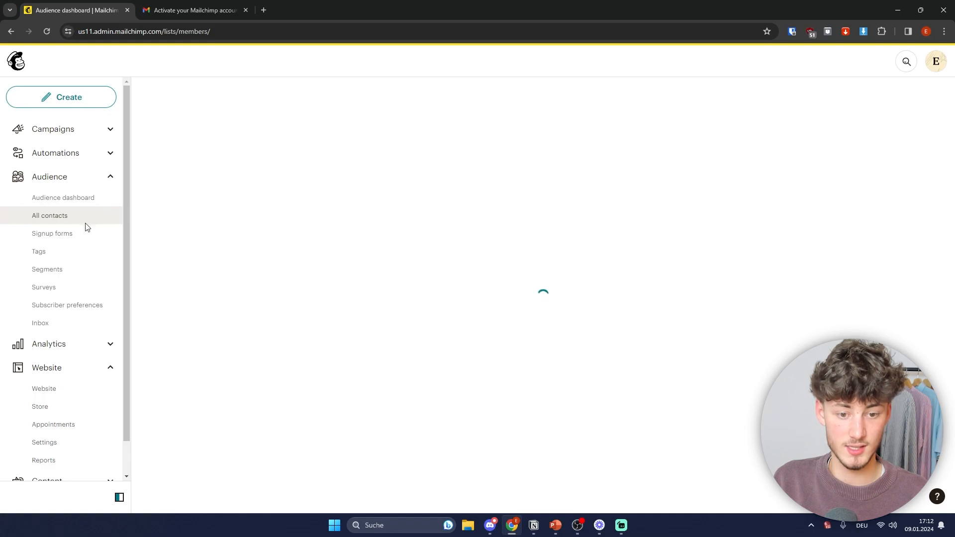
Step: Open the audience's Settings > Audience name and defaults page
{"action": "left_click", "coordinate": [574, 253]}
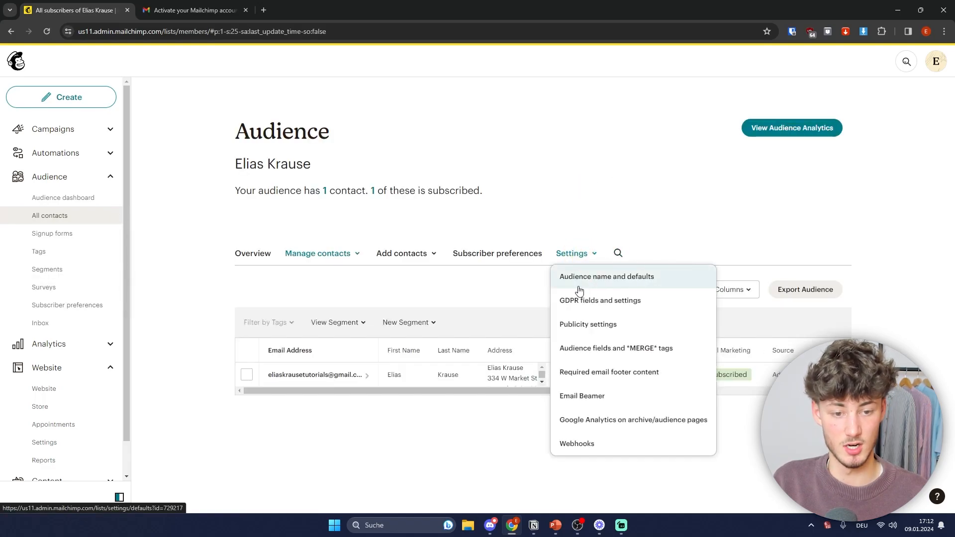
{"action": "left_click", "coordinate": [591, 277]}
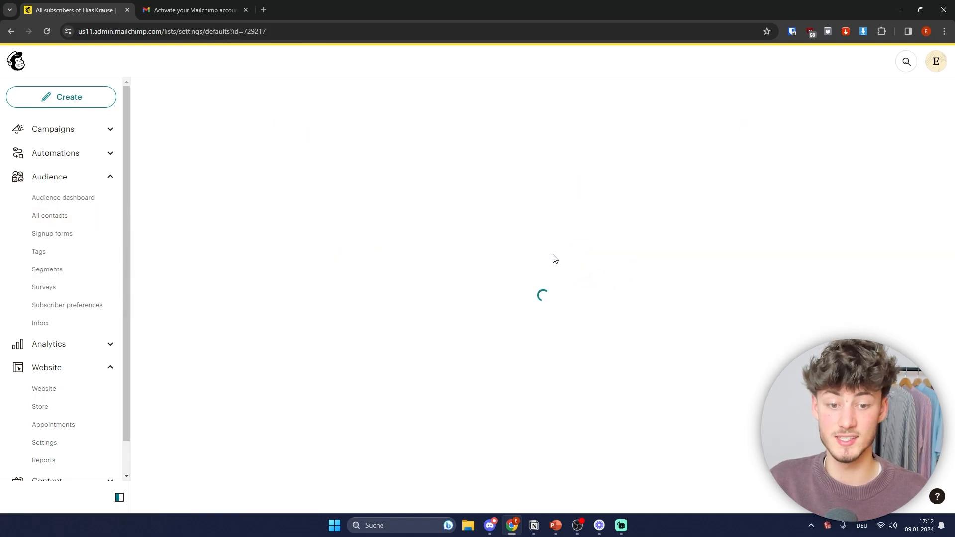
{"action": "scroll", "coordinate": [300, 288], "scroll_direction": "down", "scroll_amount": 1}
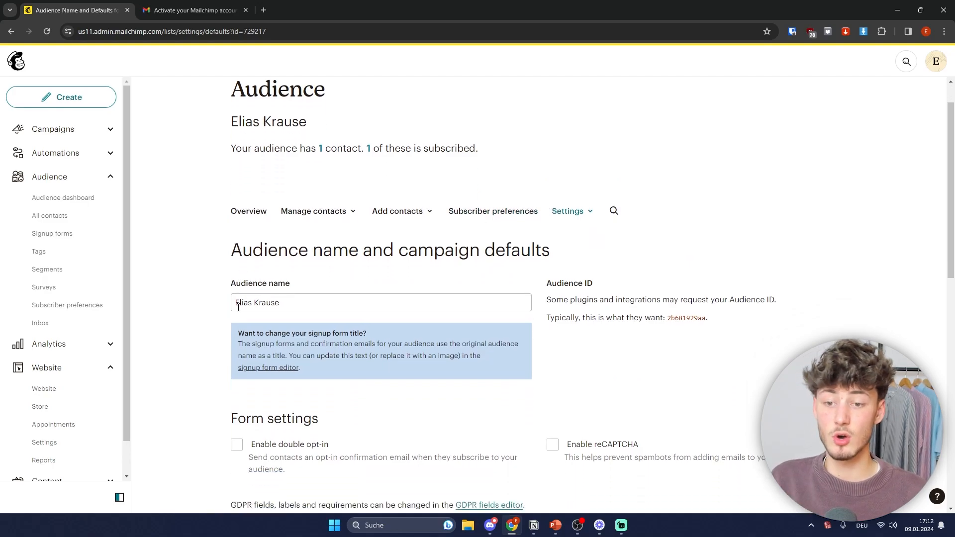
{"action": "scroll", "coordinate": [571, 256], "scroll_direction": "down", "scroll_amount": 2}
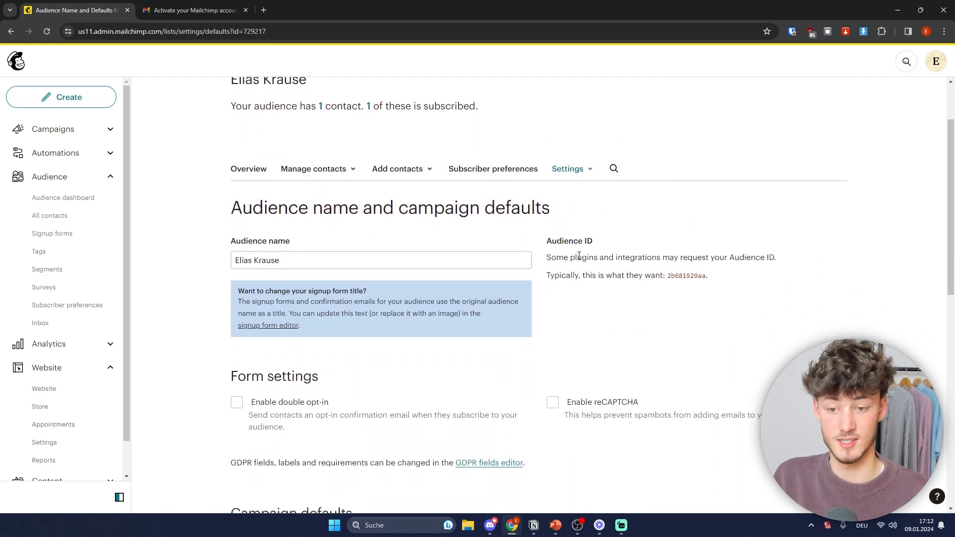
{"action": "scroll", "coordinate": [570, 237], "scroll_direction": "up", "scroll_amount": 1}
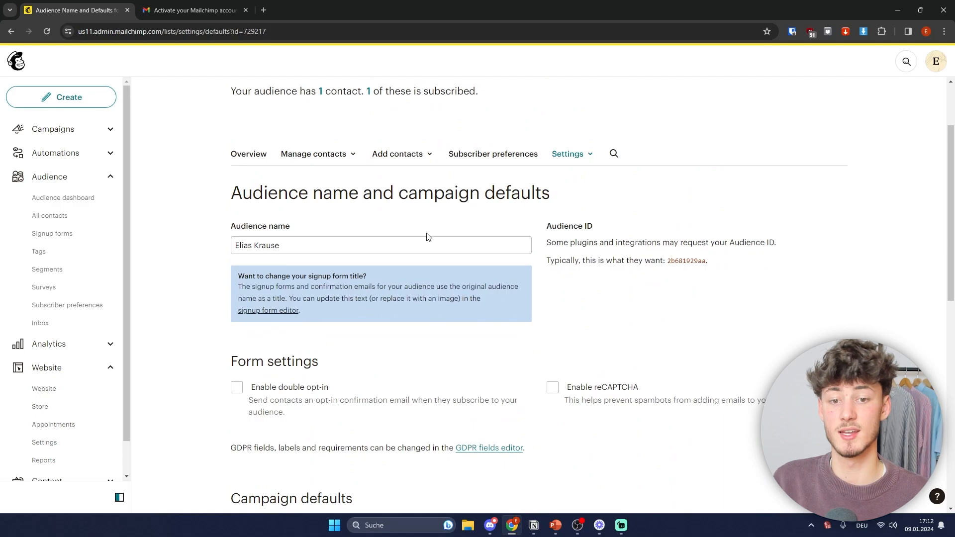
Step: Append '- Shopify Newsletter' to the audience name
{"action": "left_click", "coordinate": [378, 251]}
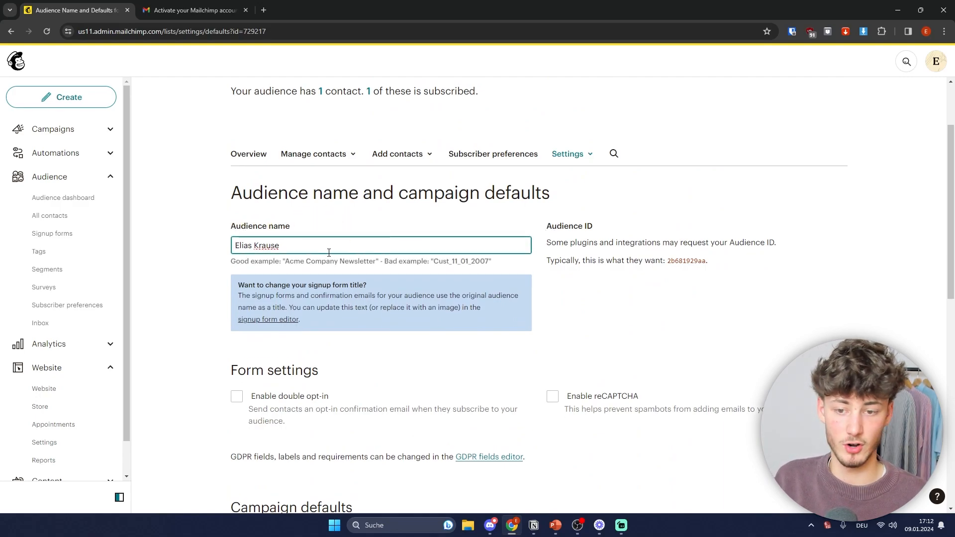
{"action": "left_click", "coordinate": [342, 264]}
{"action": "left_click", "coordinate": [302, 246]}
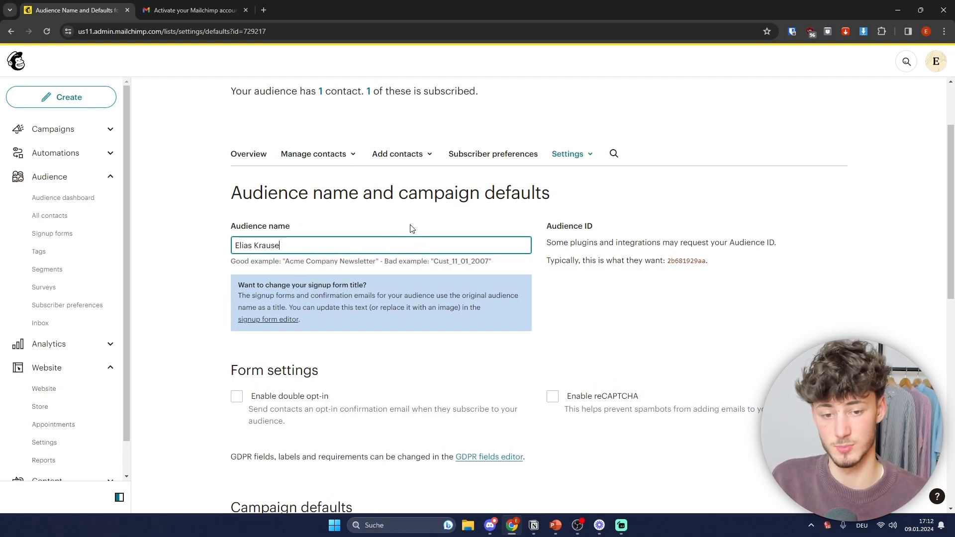
{"action": "type", "text": "- Shopify "}
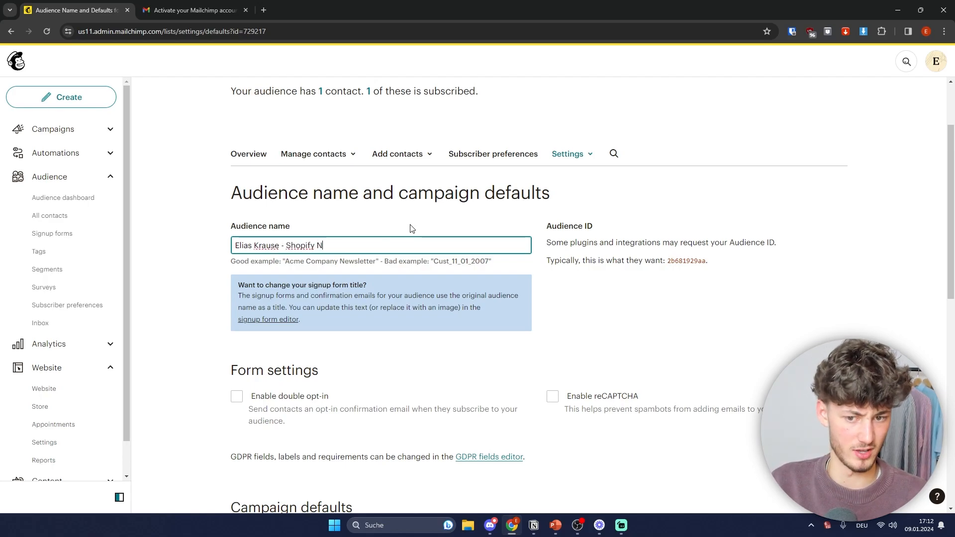
{"action": "type", "text": "Newsletter"}
{"action": "left_click", "coordinate": [420, 225]}
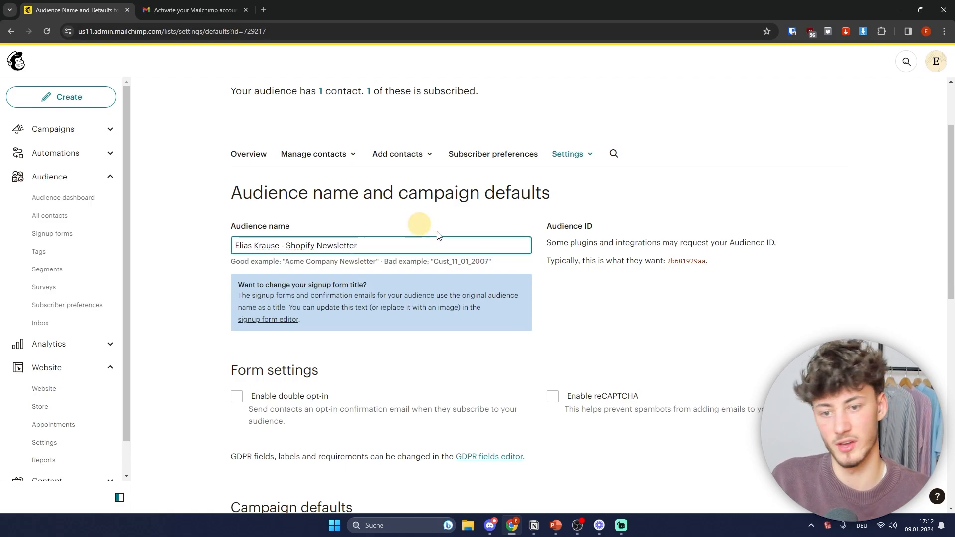
{"action": "left_click_drag", "start_coordinate": [379, 247], "coordinate": [166, 231]}
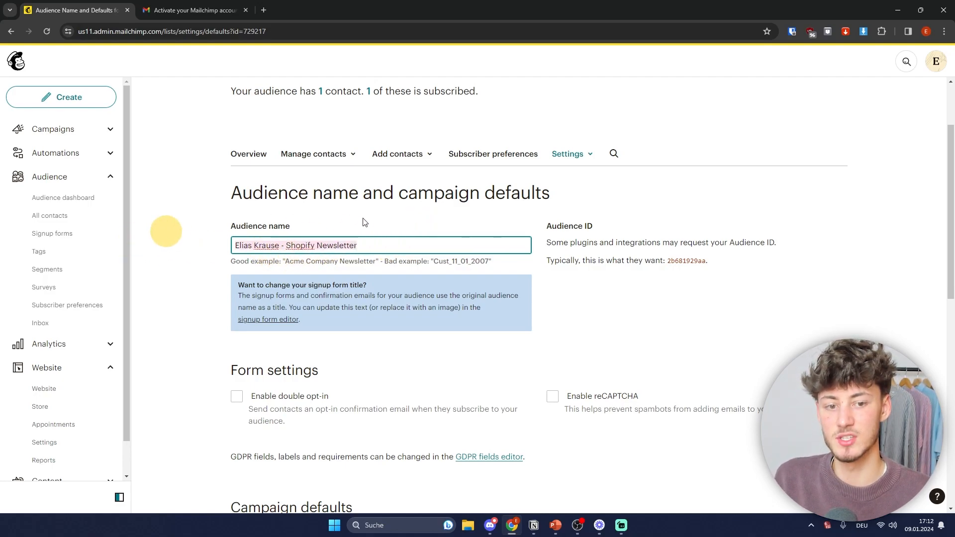
{"action": "left_click", "coordinate": [452, 215]}
Step: Try the double opt-in checkbox and leave it off, noting the GDPR fields note
{"action": "scroll", "coordinate": [443, 219], "scroll_direction": "down", "scroll_amount": 1}
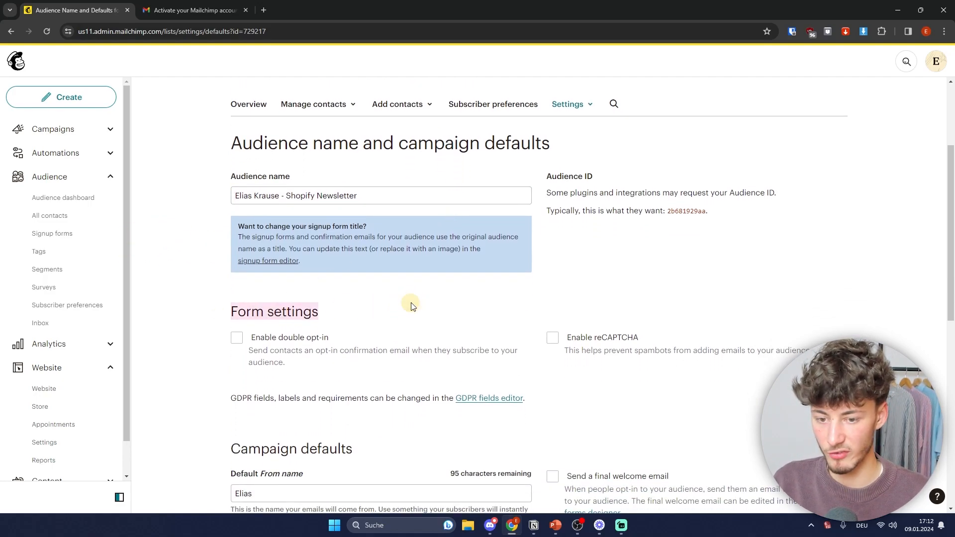
{"action": "scroll", "coordinate": [408, 298], "scroll_direction": "down", "scroll_amount": 2}
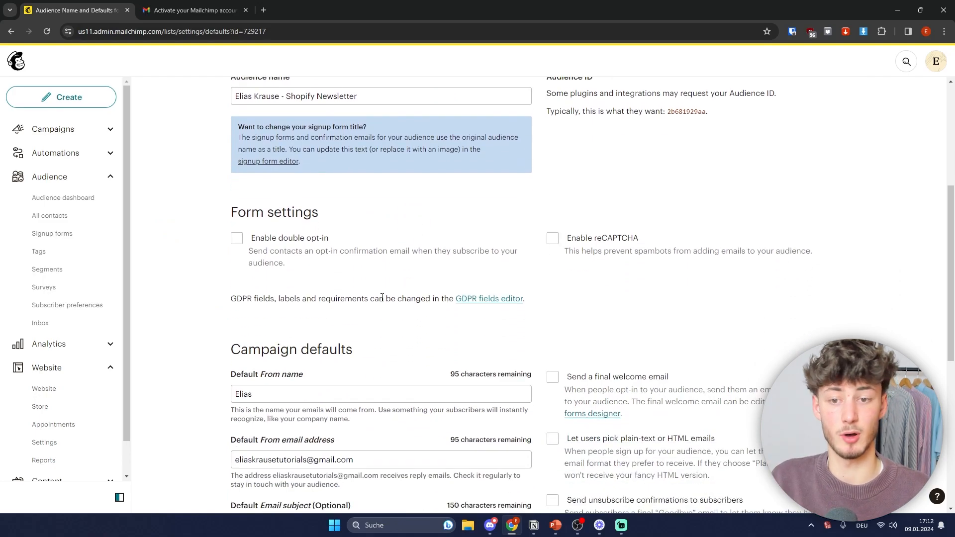
{"action": "scroll", "coordinate": [377, 296], "scroll_direction": "up", "scroll_amount": 1}
{"action": "scroll", "coordinate": [369, 303], "scroll_direction": "down", "scroll_amount": 1}
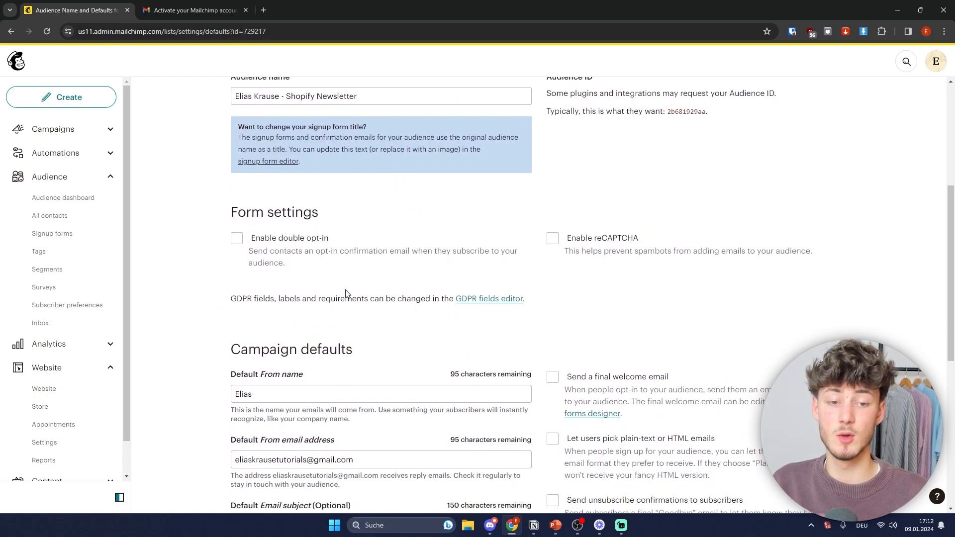
{"action": "left_click", "coordinate": [286, 239]}
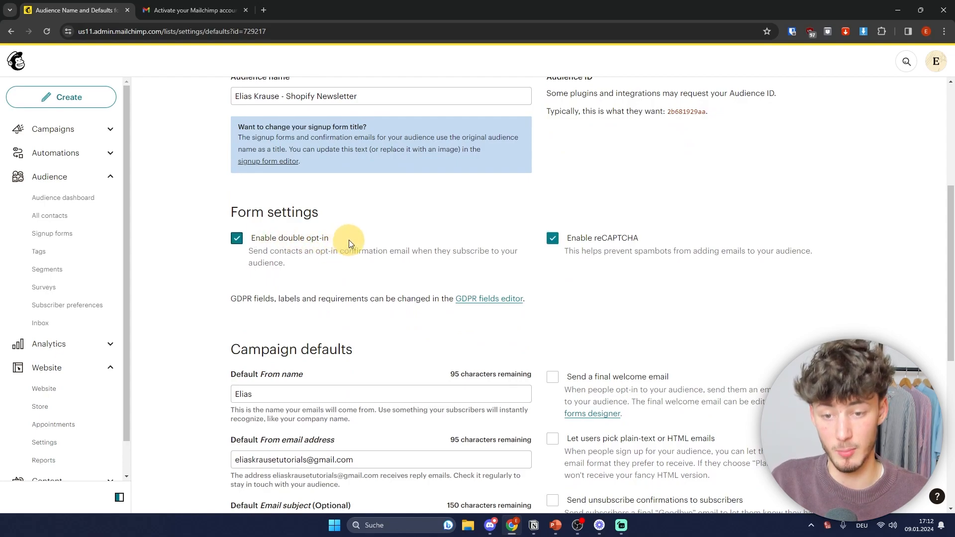
{"action": "left_click", "coordinate": [288, 241]}
{"action": "left_click_drag", "start_coordinate": [252, 255], "coordinate": [401, 298]}
{"action": "left_click", "coordinate": [368, 276]}
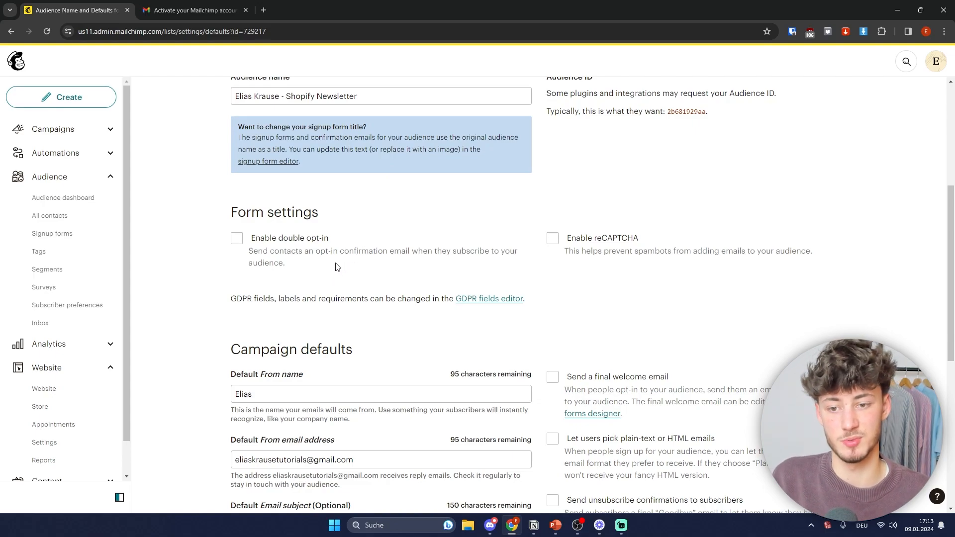
Step: Toggle double opt-in and reCAPTCHA, leaving both unchecked
{"action": "left_click", "coordinate": [237, 240]}
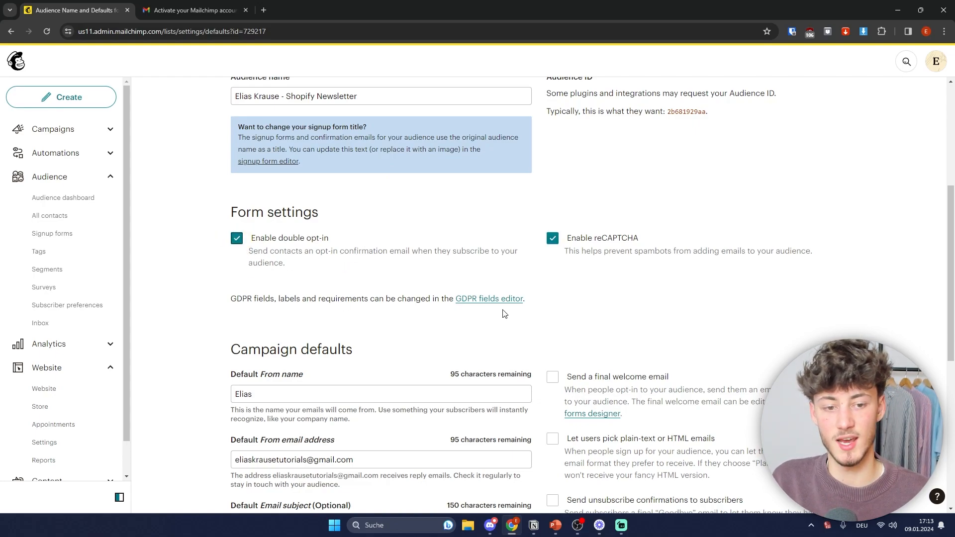
{"action": "left_click", "coordinate": [548, 244]}
{"action": "left_click", "coordinate": [555, 238]}
{"action": "left_click", "coordinate": [660, 235]}
{"action": "left_click", "coordinate": [725, 252]}
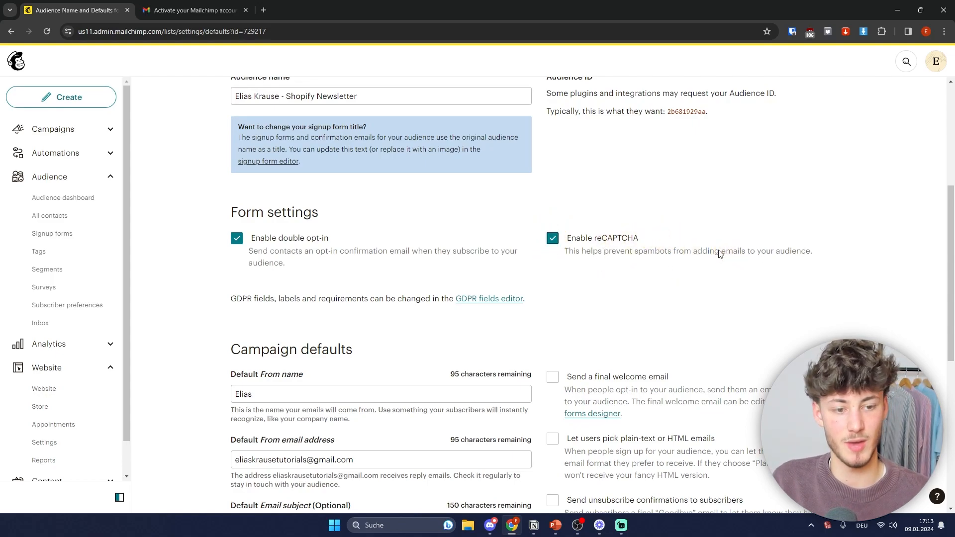
{"action": "left_click", "coordinate": [237, 241]}
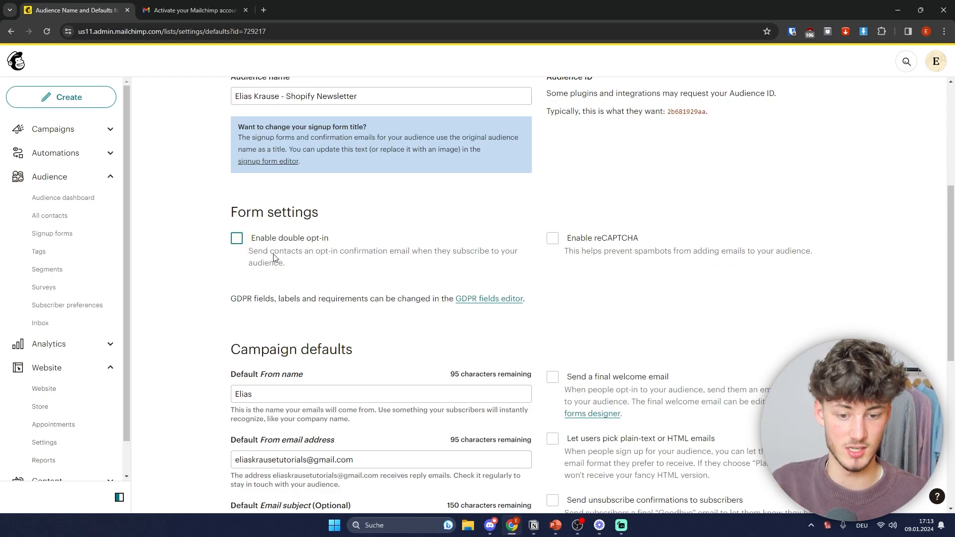
{"action": "scroll", "coordinate": [214, 254], "scroll_direction": "down", "scroll_amount": 1}
{"action": "left_click_drag", "start_coordinate": [230, 306], "coordinate": [430, 306]}
{"action": "scroll", "coordinate": [431, 306], "scroll_direction": "down", "scroll_amount": 3}
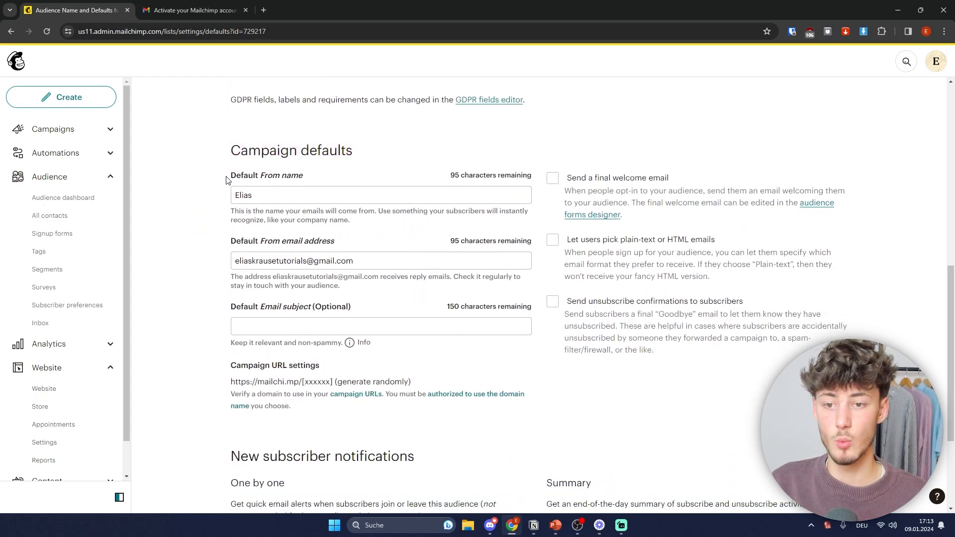
Step: Extend the default From name with the owner's last name and tutorials brand
{"action": "left_click", "coordinate": [303, 194]}
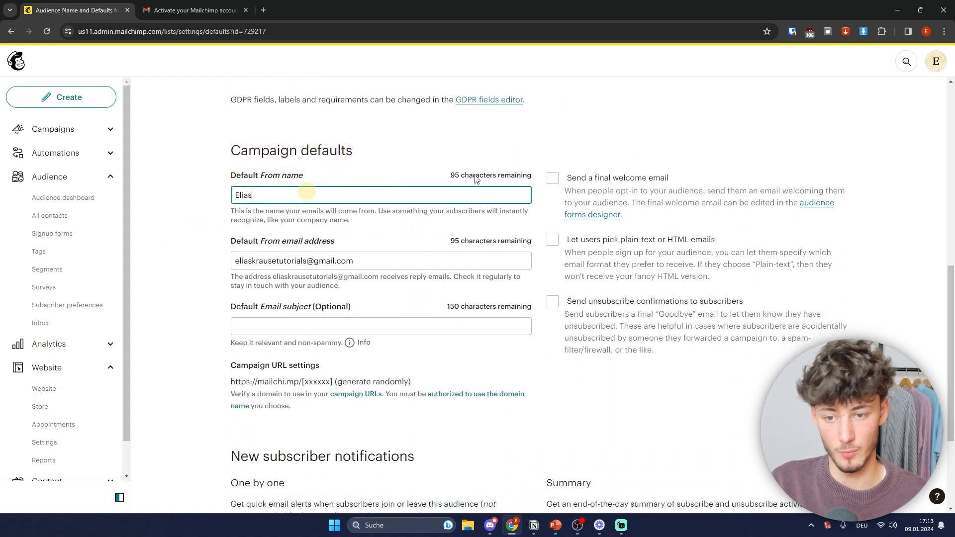
{"action": "left_click_drag", "start_coordinate": [254, 195], "coordinate": [194, 195]}
{"action": "left_click", "coordinate": [290, 197]}
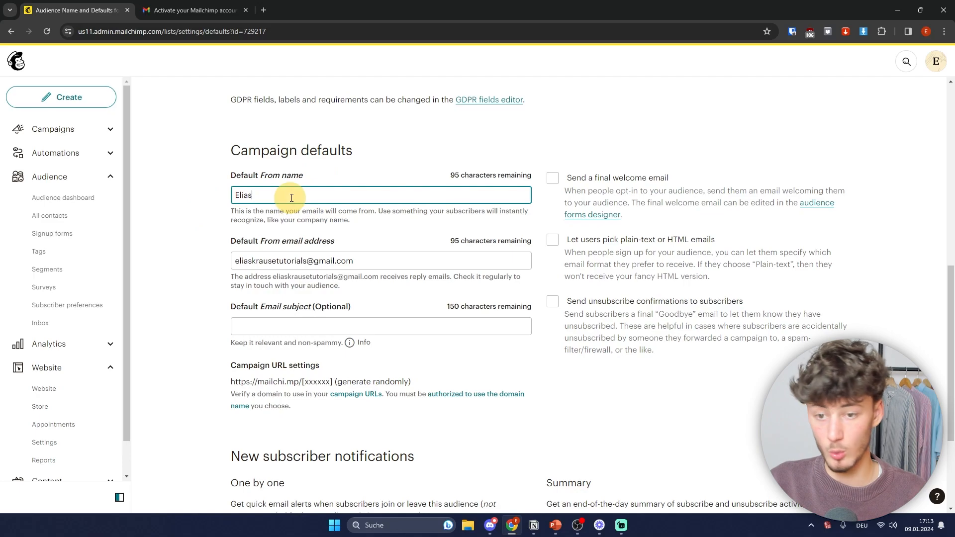
{"action": "left_click_drag", "start_coordinate": [295, 194], "coordinate": [192, 201]}
{"action": "left_click", "coordinate": [283, 194]}
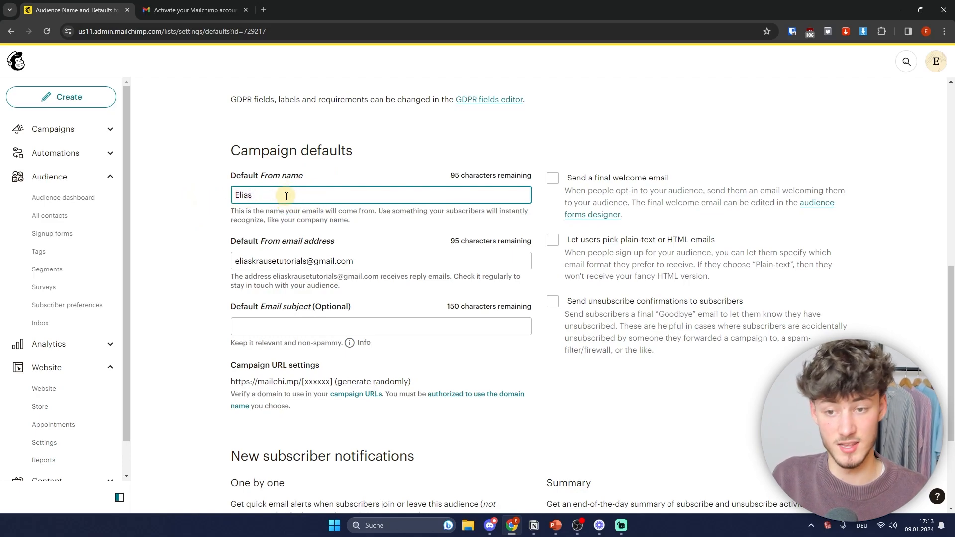
{"action": "type", "text": "Krause"}
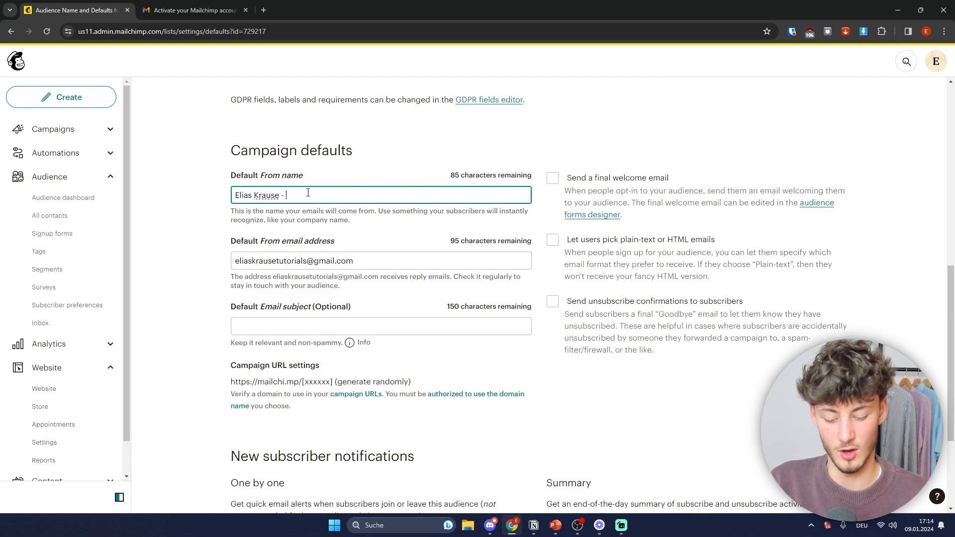
{"action": "type", "text": "- Kraus"}
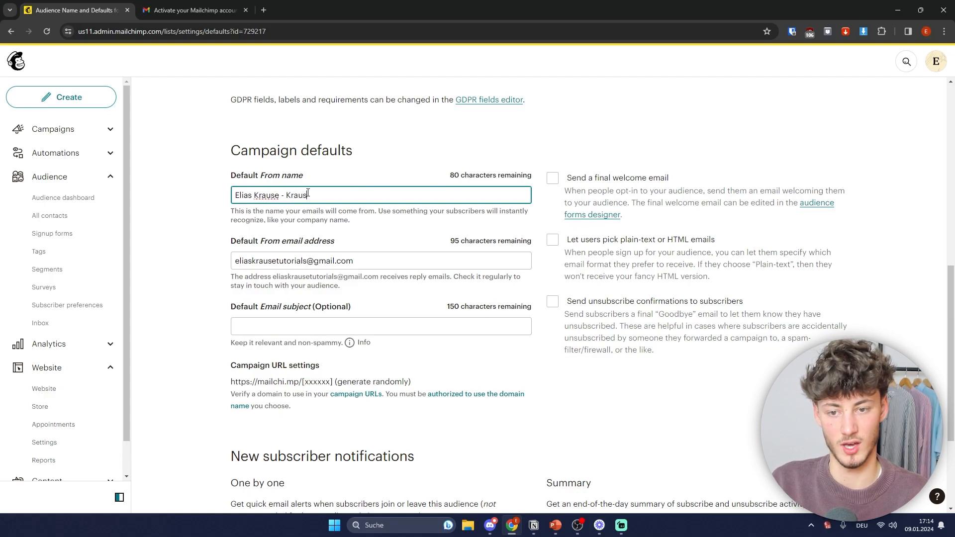
{"action": "type", "text": "eTutorials"}
{"action": "left_click", "coordinate": [176, 235]}
Step: Replace the default From email with the owner's own-domain address
{"action": "left_click", "coordinate": [317, 263]}
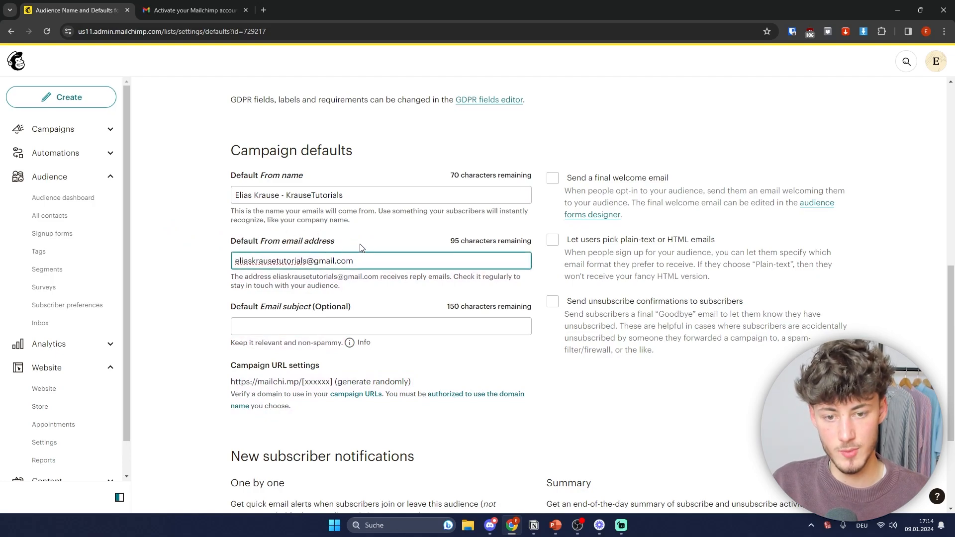
{"action": "key", "text": "ctrl+a"}
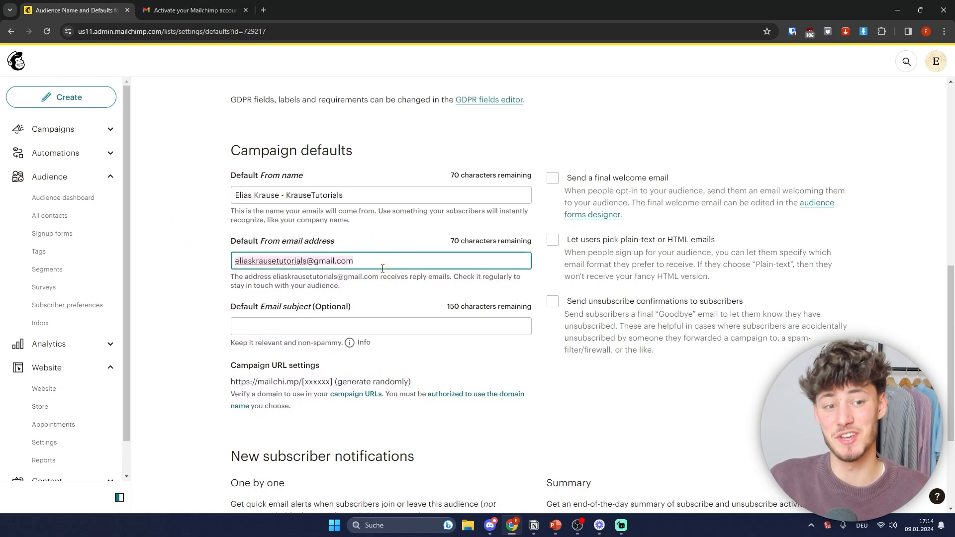
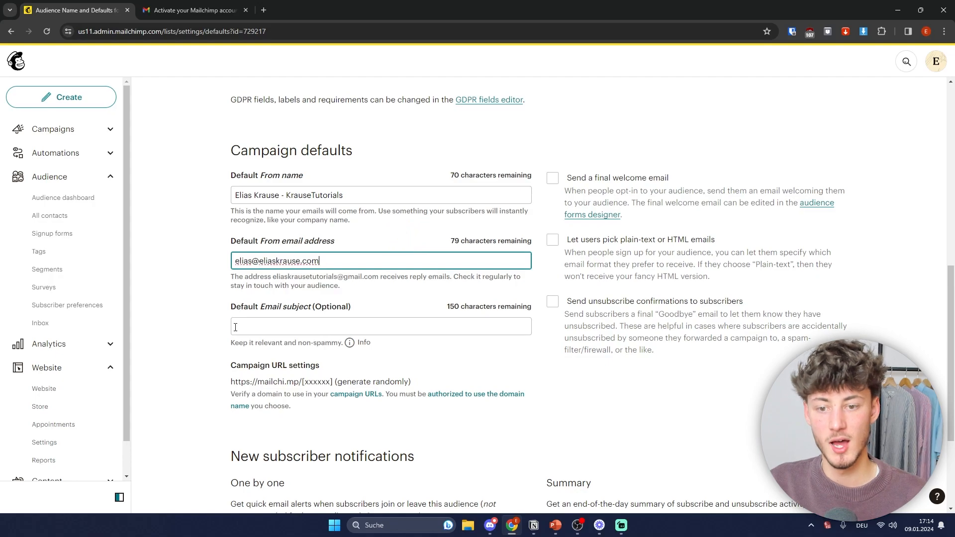
{"action": "left_click", "coordinate": [258, 282]}
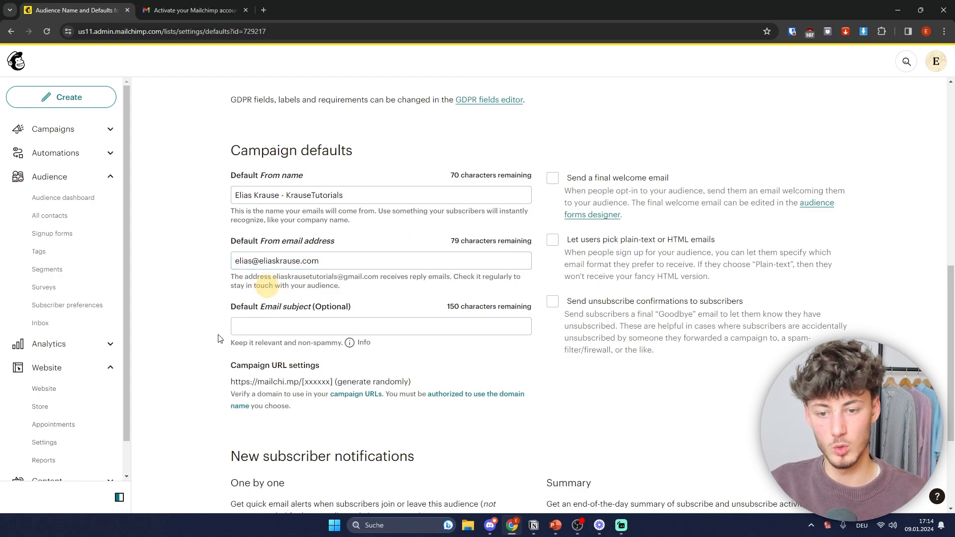
{"action": "left_click", "coordinate": [331, 312]}
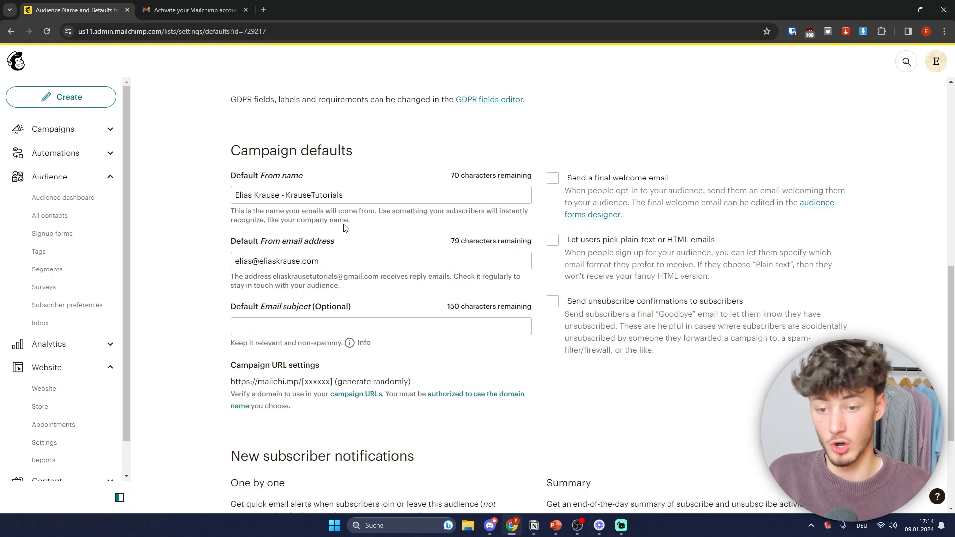
Step: Glance at the Email Deliverability slide, then return to the Mailchimp audience settings
{"action": "key", "text": "super+Tab"}
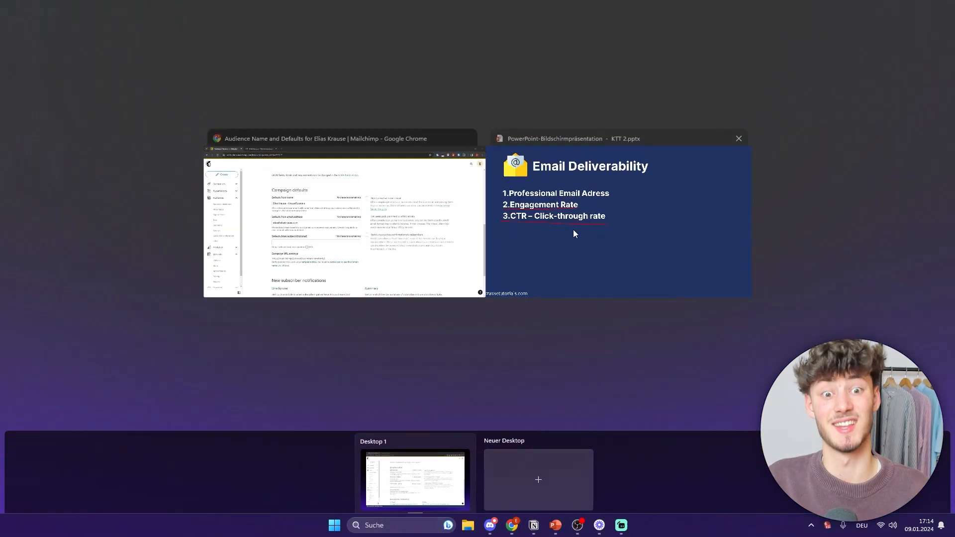
{"action": "left_click", "coordinate": [573, 231]}
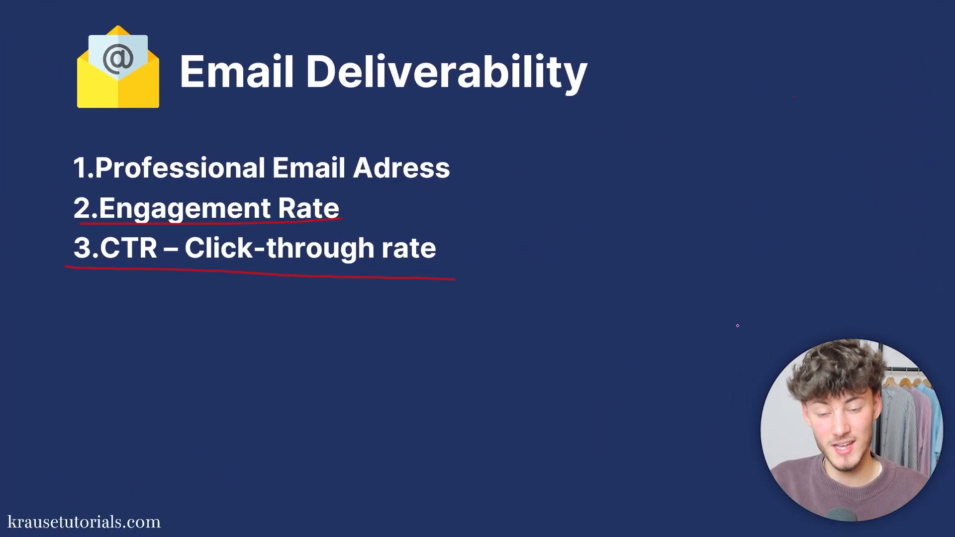
{"action": "key", "text": "super+Tab"}
{"action": "left_click", "coordinate": [668, 296]}
{"action": "scroll", "coordinate": [562, 343], "scroll_direction": "down", "scroll_amount": 2}
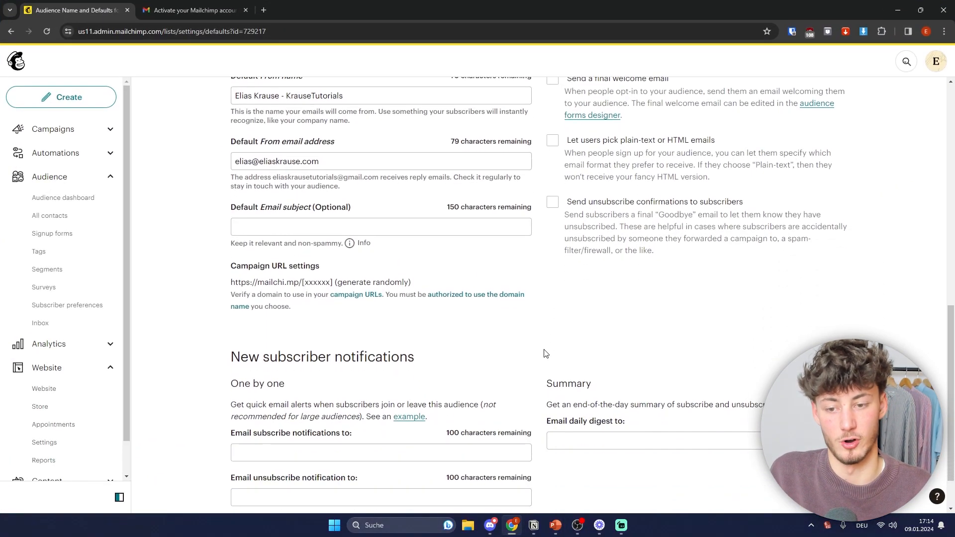
Step: Review the Campaign defaults, then go to the Audience Dashboard and start adding contacts
{"action": "scroll", "coordinate": [508, 404], "scroll_direction": "down", "scroll_amount": 1}
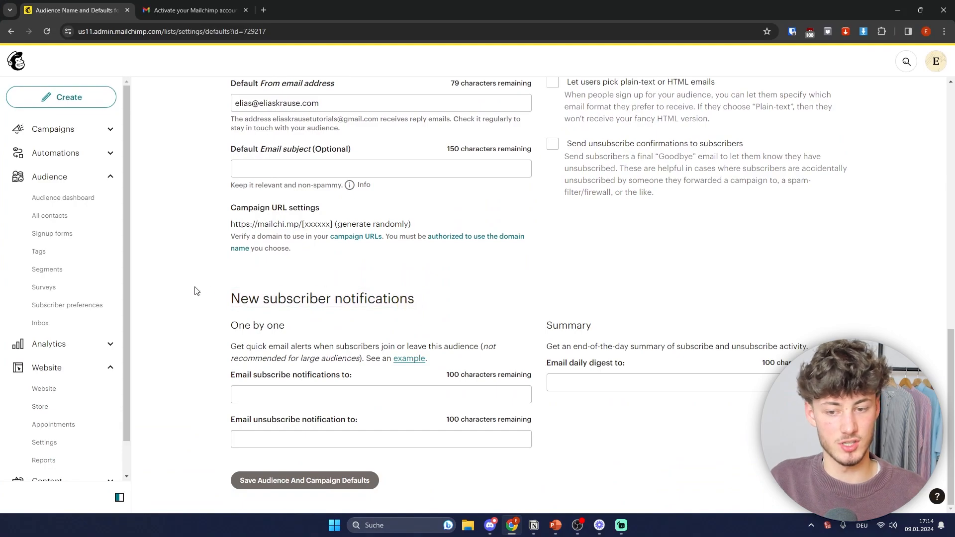
{"action": "scroll", "coordinate": [587, 279], "scroll_direction": "up", "scroll_amount": 4}
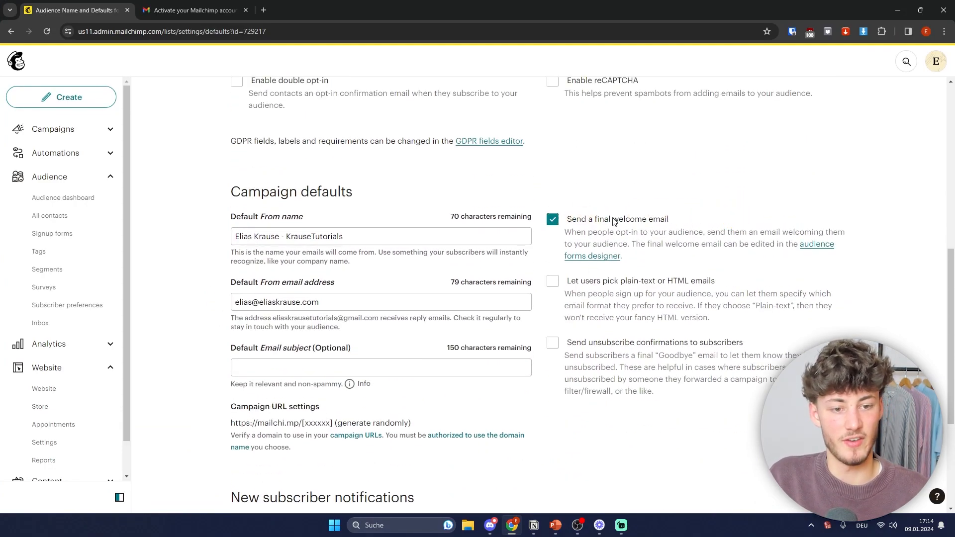
{"action": "scroll", "coordinate": [791, 346], "scroll_direction": "down", "scroll_amount": 3}
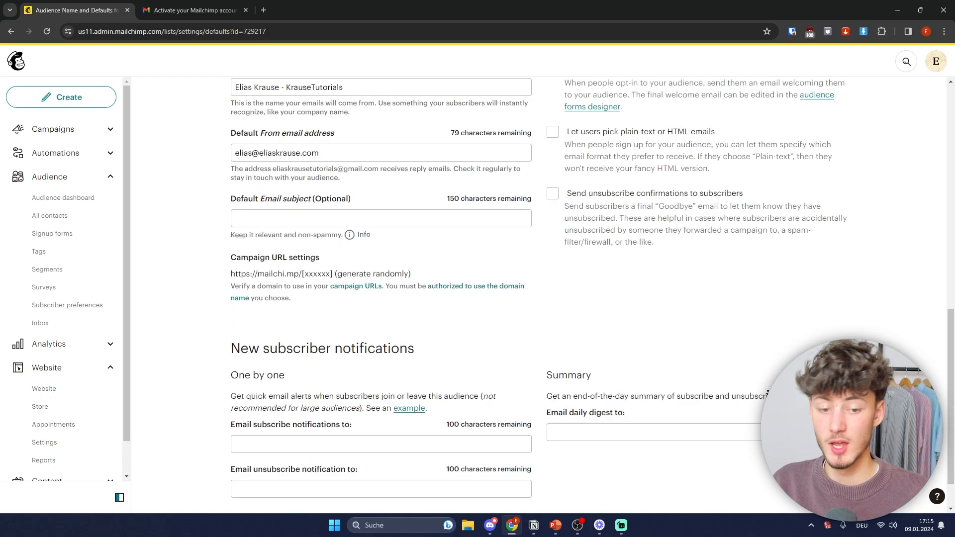
{"action": "scroll", "coordinate": [791, 347], "scroll_direction": "up", "scroll_amount": 4}
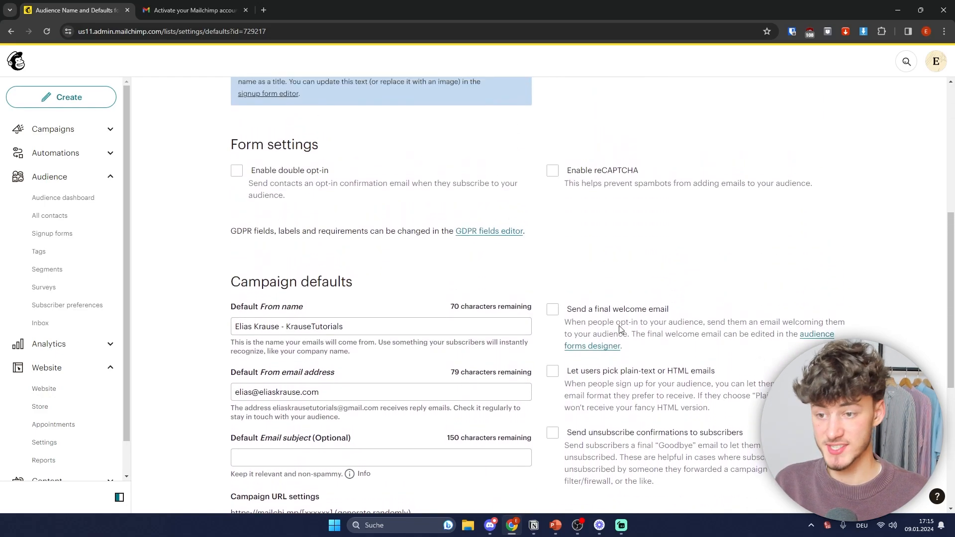
{"action": "left_click", "coordinate": [62, 198]}
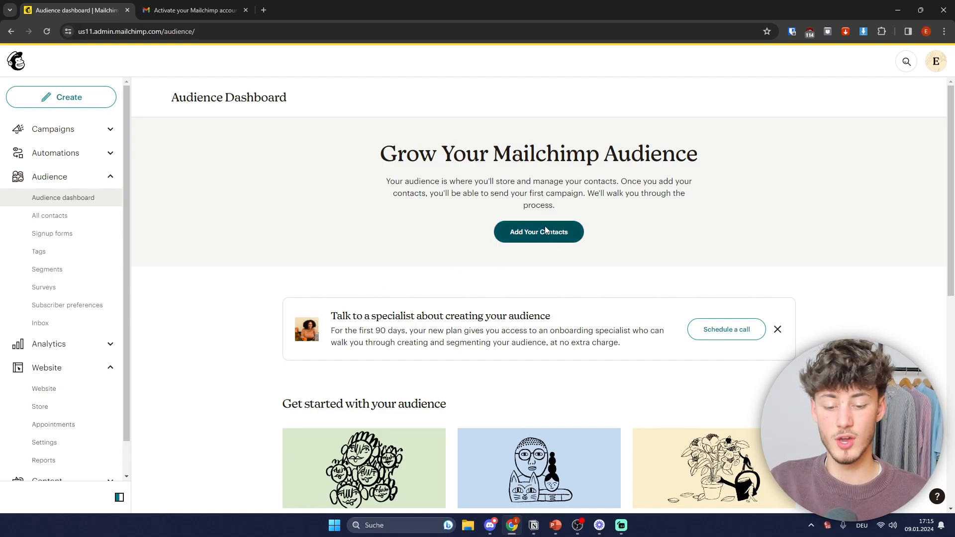
{"action": "left_click", "coordinate": [537, 239]}
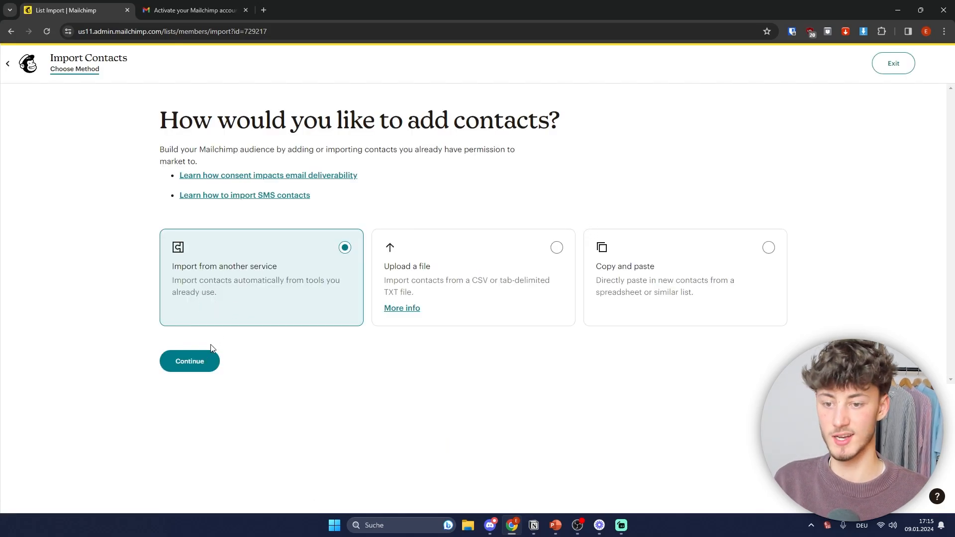
Step: Preview the import methods (another service, CSV upload, copy and paste), then exit without importing
{"action": "left_click", "coordinate": [191, 353]}
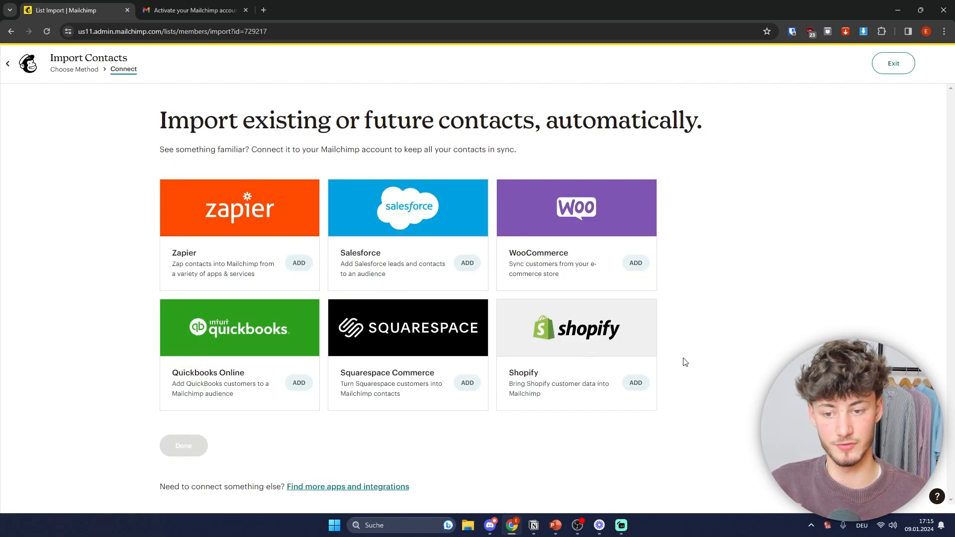
{"action": "left_click", "coordinate": [80, 70]}
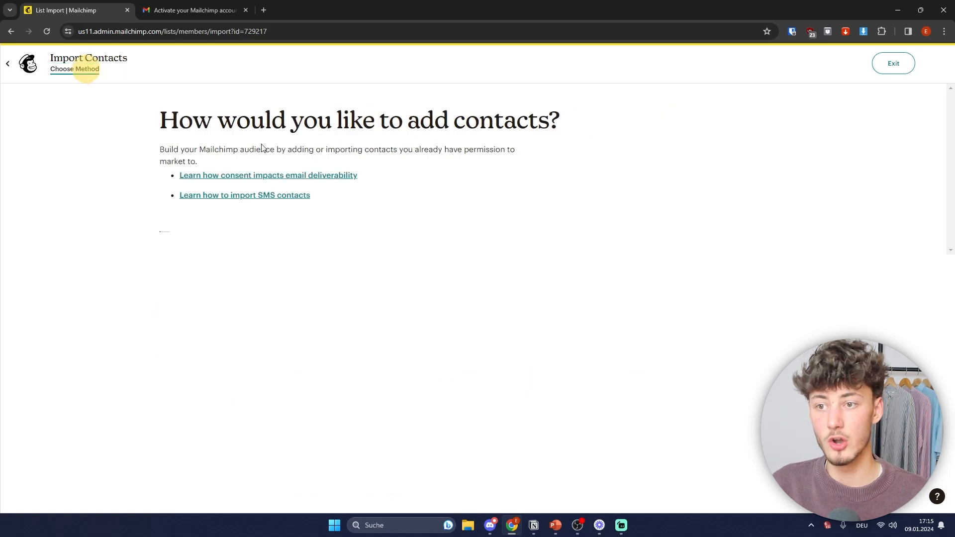
{"action": "left_click", "coordinate": [494, 279]}
{"action": "left_click", "coordinate": [194, 361]}
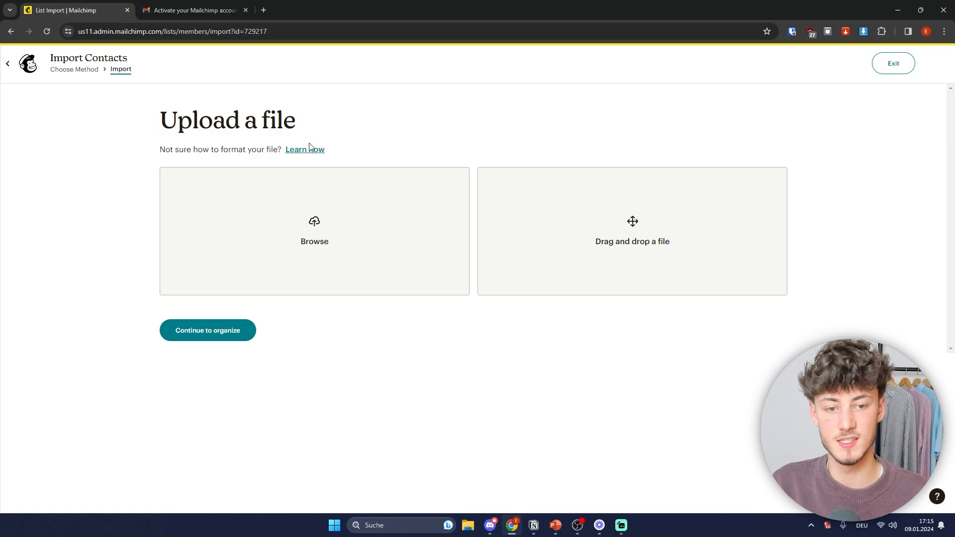
{"action": "left_click", "coordinate": [79, 71]}
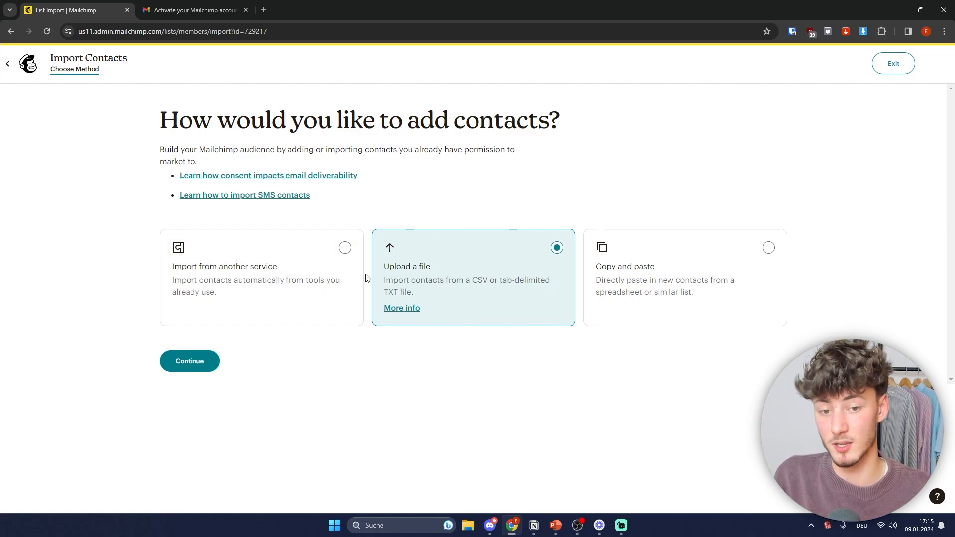
{"action": "left_click", "coordinate": [663, 284]}
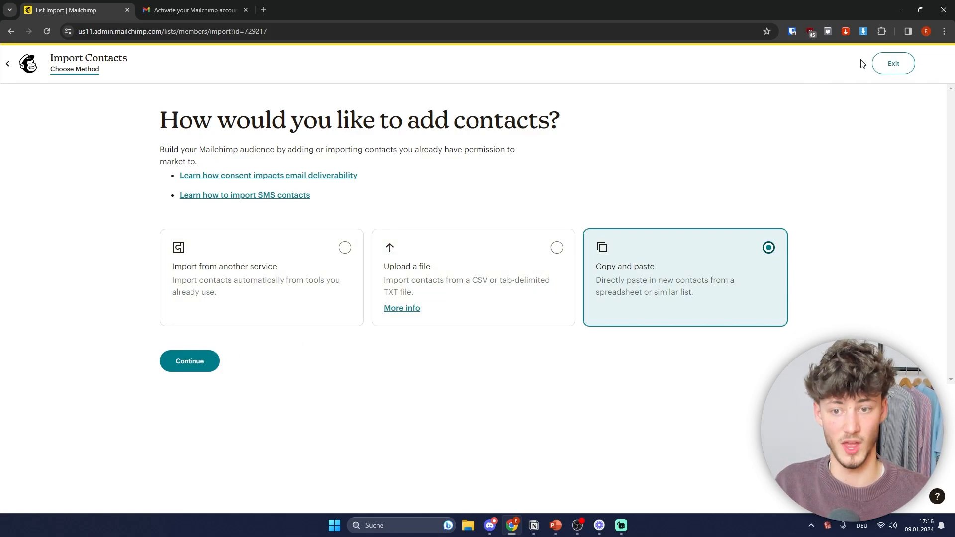
{"action": "left_click", "coordinate": [893, 63]}
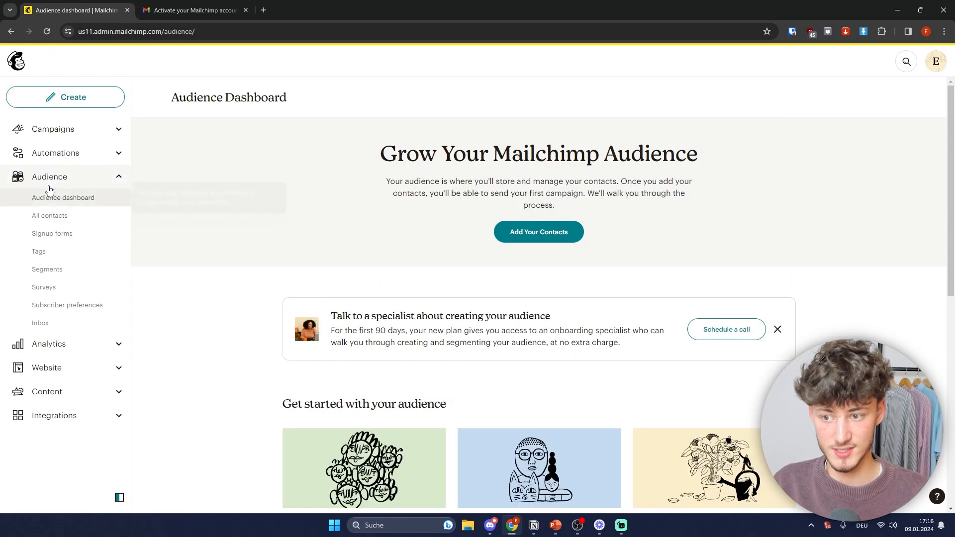
Step: From All contacts, choose to add a single subscriber
{"action": "left_click", "coordinate": [57, 215]}
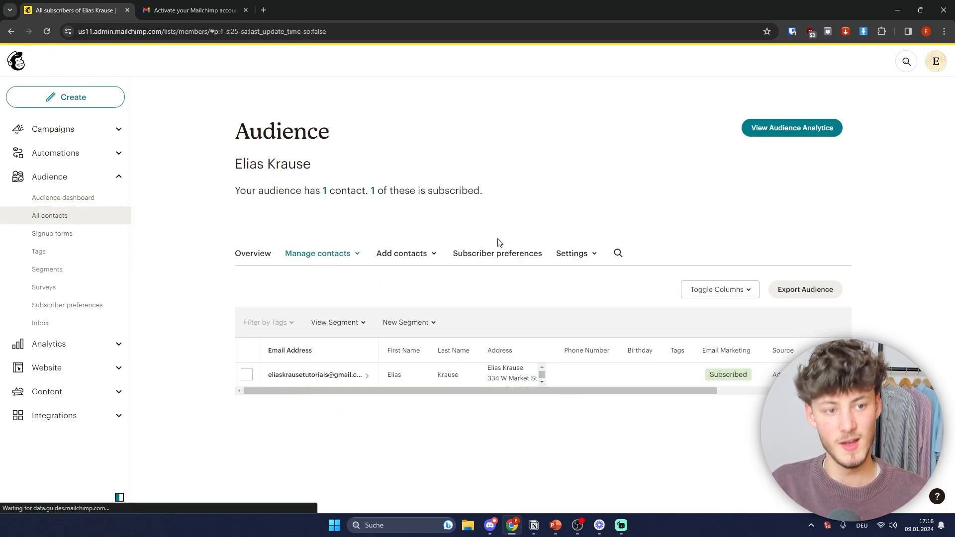
{"action": "left_click", "coordinate": [417, 256]}
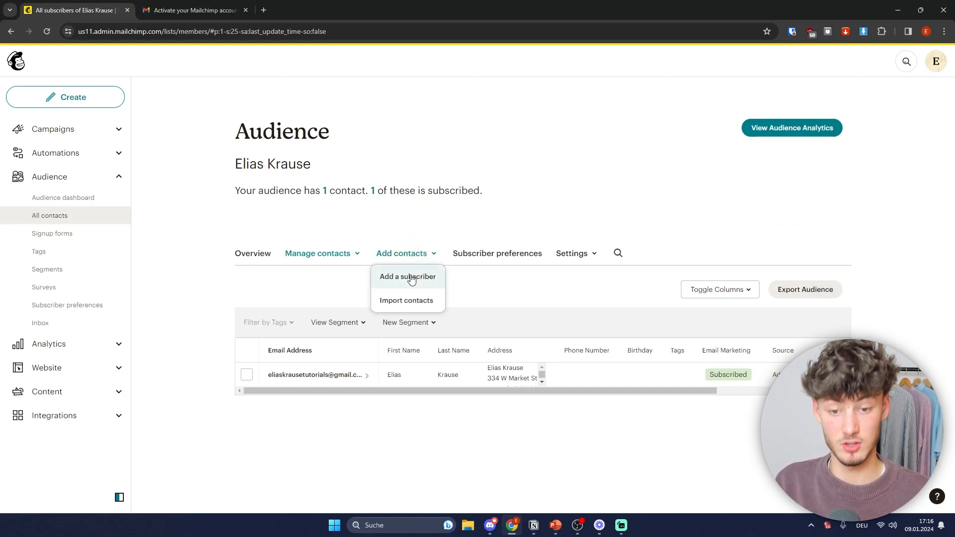
{"action": "left_click", "coordinate": [403, 275]}
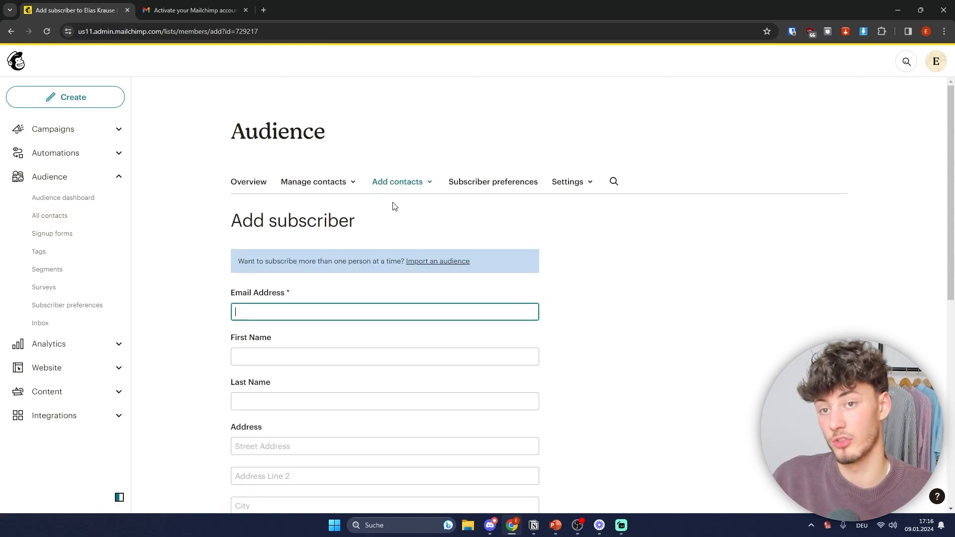
{"action": "scroll", "coordinate": [427, 213], "scroll_direction": "down", "scroll_amount": 5}
Step: Enter the new subscriber's email address, first name and last name
{"action": "left_click", "coordinate": [305, 124]}
{"action": "left_click", "coordinate": [268, 133]}
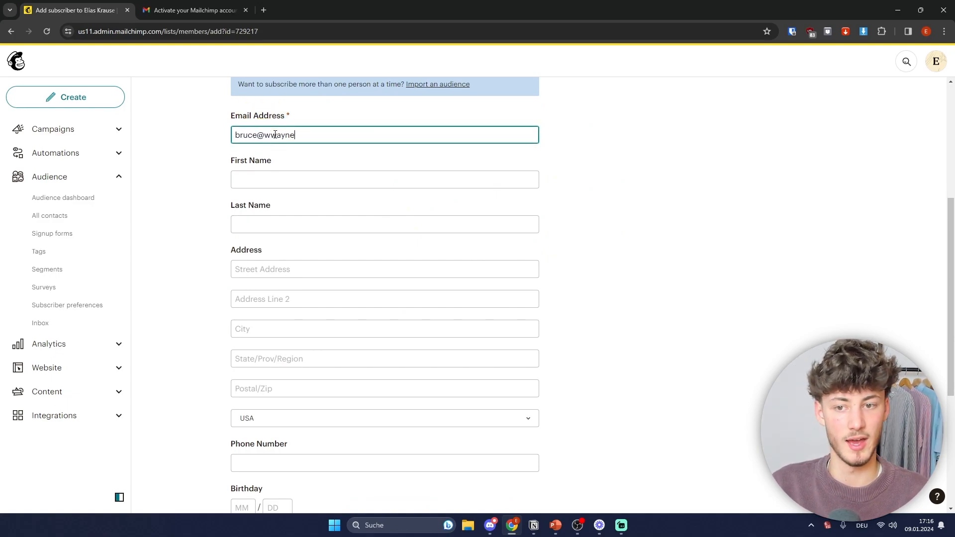
{"action": "key", "text": "ctrl+BackSpace"}
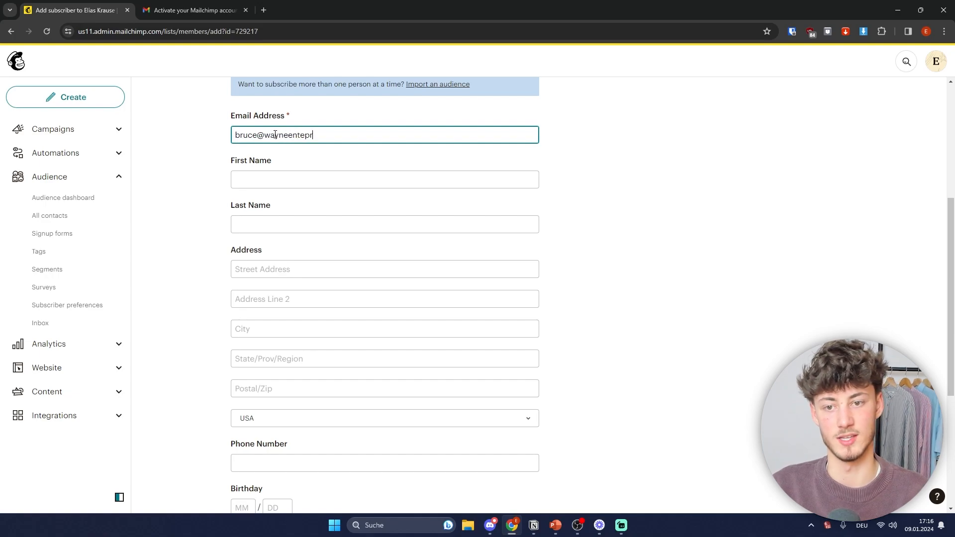
{"action": "key", "text": "Tab"}
{"action": "type", "text": "Bruce"}
{"action": "key", "text": "Tab"}
{"action": "type", "text": "Wayne"}
{"action": "scroll", "coordinate": [249, 149], "scroll_direction": "up", "scroll_amount": 1}
{"action": "left_click", "coordinate": [225, 172]}
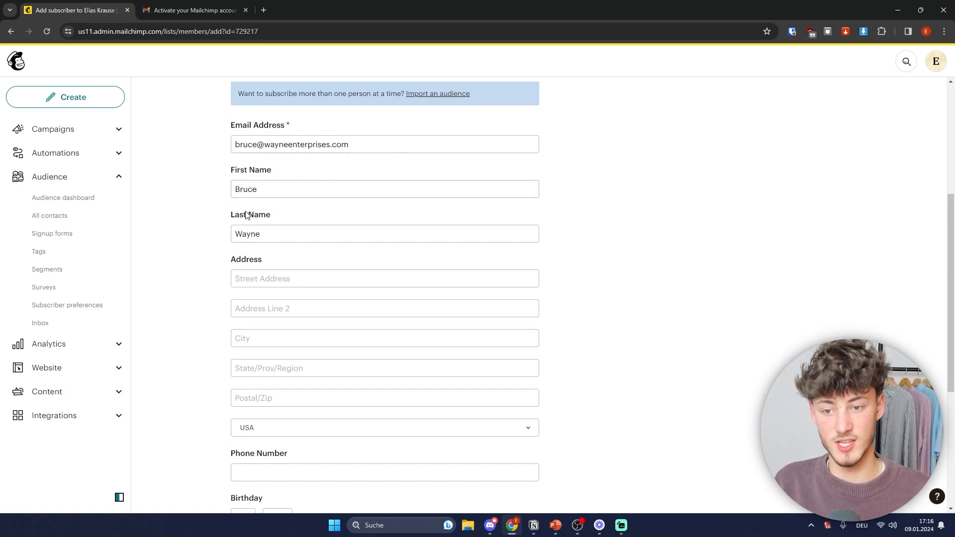
Step: Enter a birthday of 10/10 for the subscriber
{"action": "scroll", "coordinate": [299, 229], "scroll_direction": "down", "scroll_amount": 2}
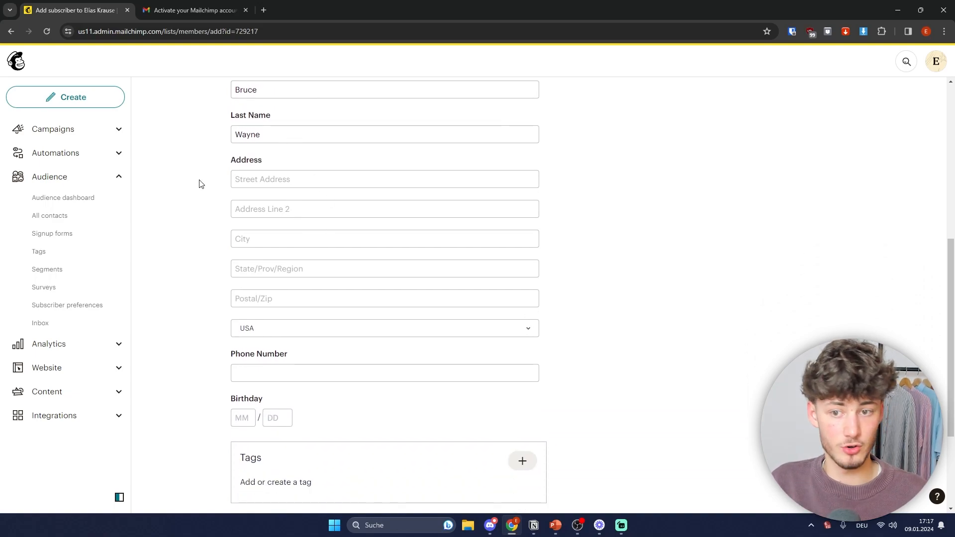
{"action": "scroll", "coordinate": [299, 309], "scroll_direction": "down", "scroll_amount": 3}
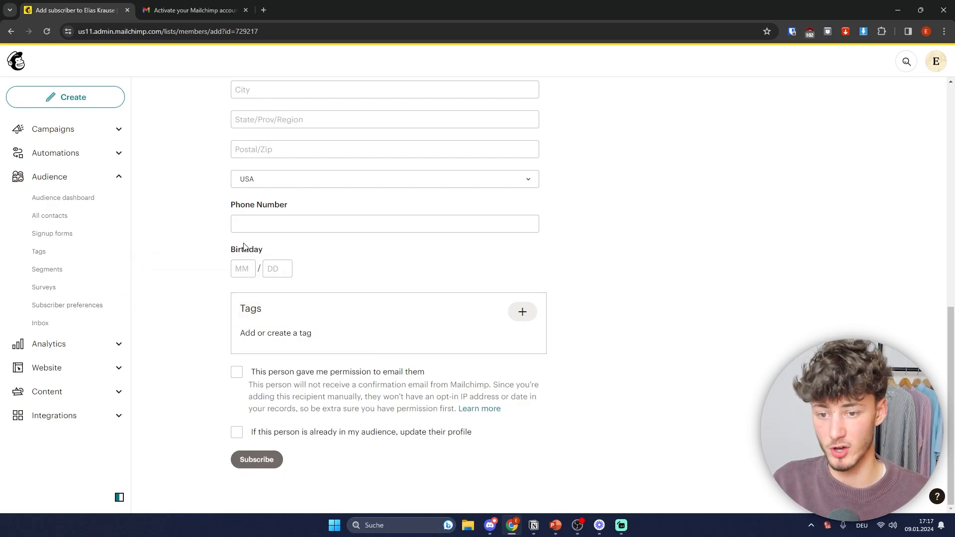
{"action": "left_click", "coordinate": [242, 268]}
{"action": "type", "text": "10"}
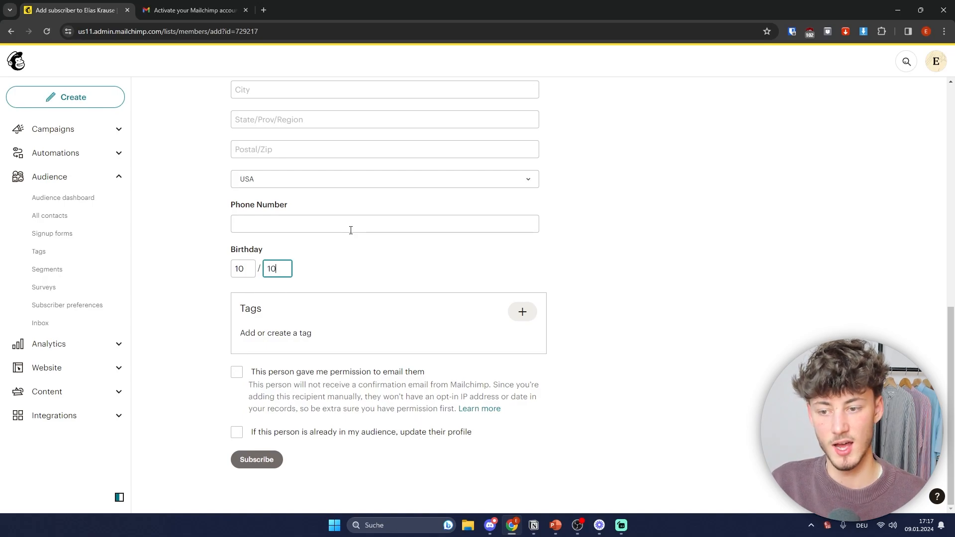
{"action": "left_click", "coordinate": [198, 245]}
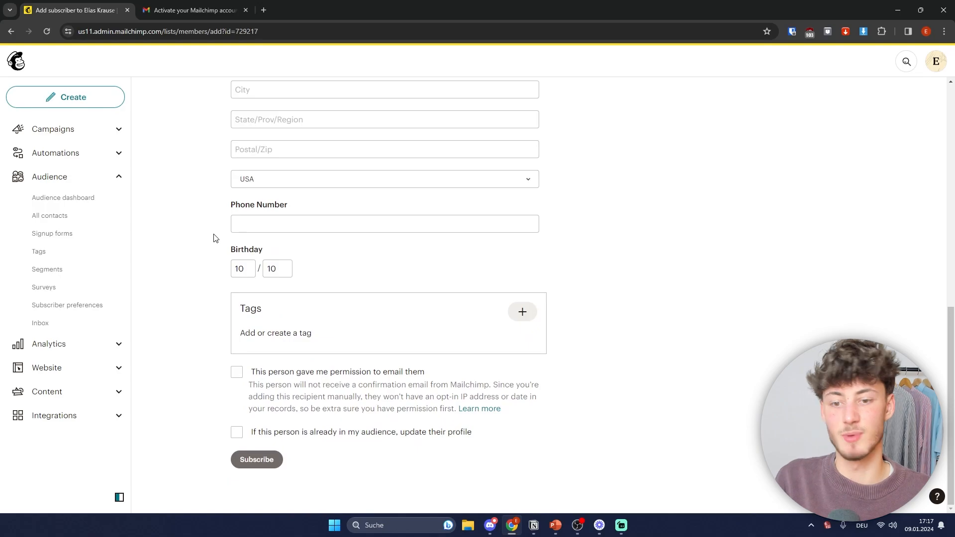
{"action": "scroll", "coordinate": [207, 230], "scroll_direction": "up", "scroll_amount": 7}
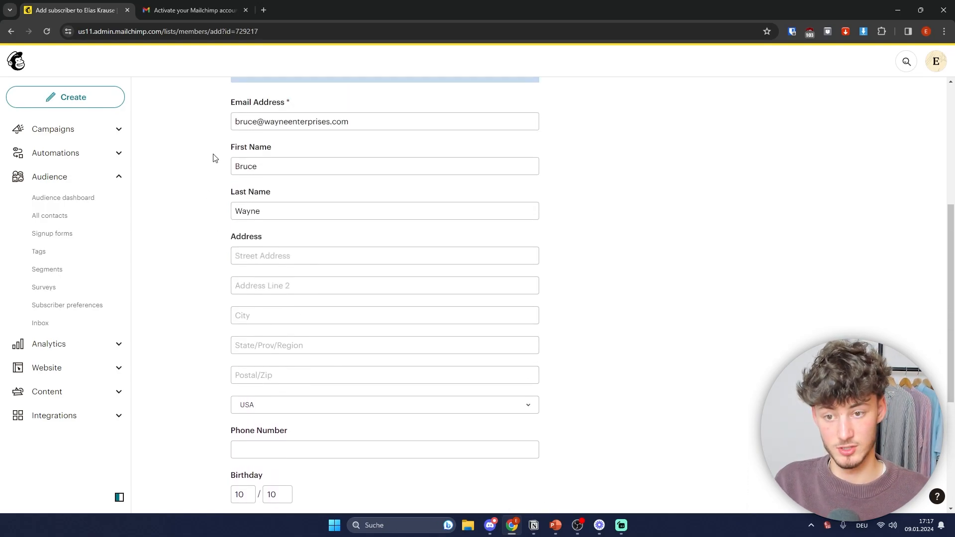
{"action": "scroll", "coordinate": [208, 153], "scroll_direction": "down", "scroll_amount": 7}
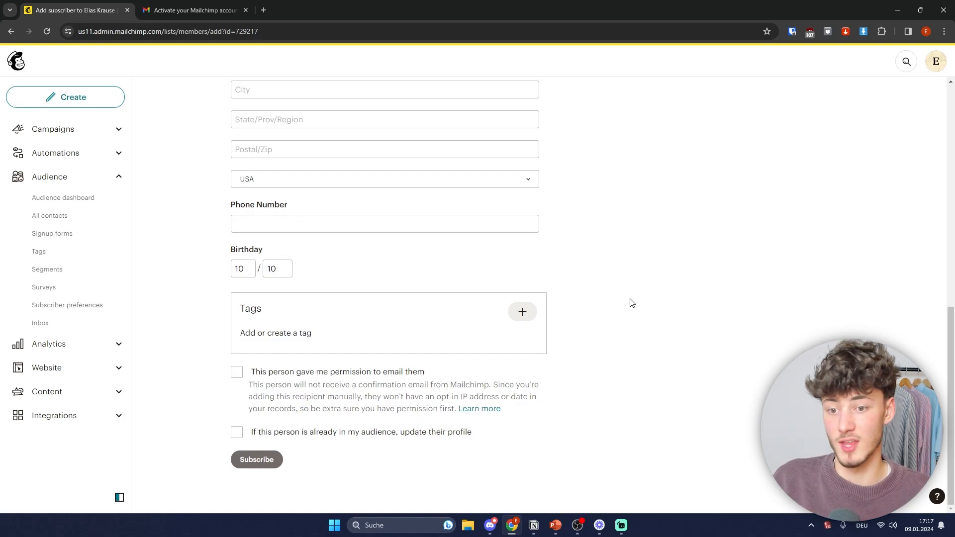
Step: Create and apply the tag 'Landing Page Opt In'
{"action": "left_click", "coordinate": [531, 312]}
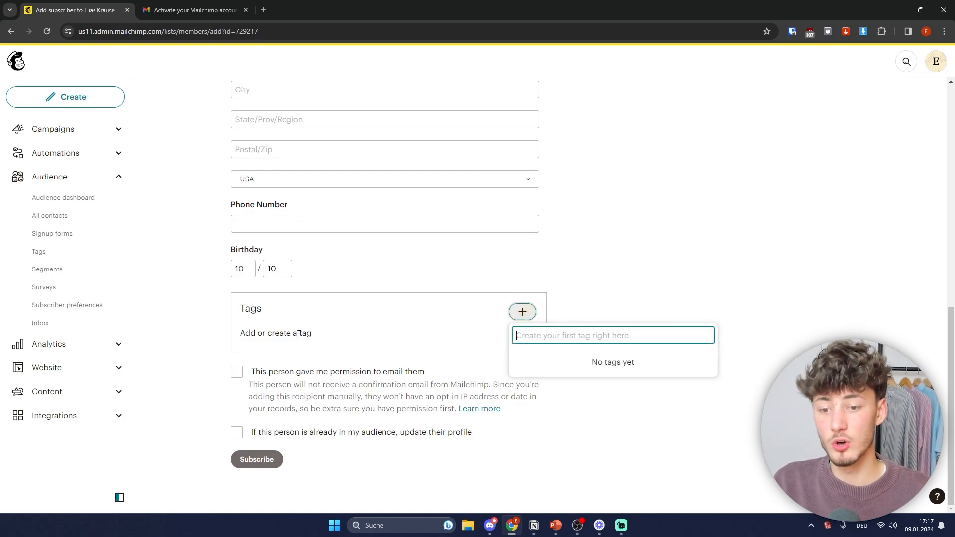
{"action": "type", "text": "L"}
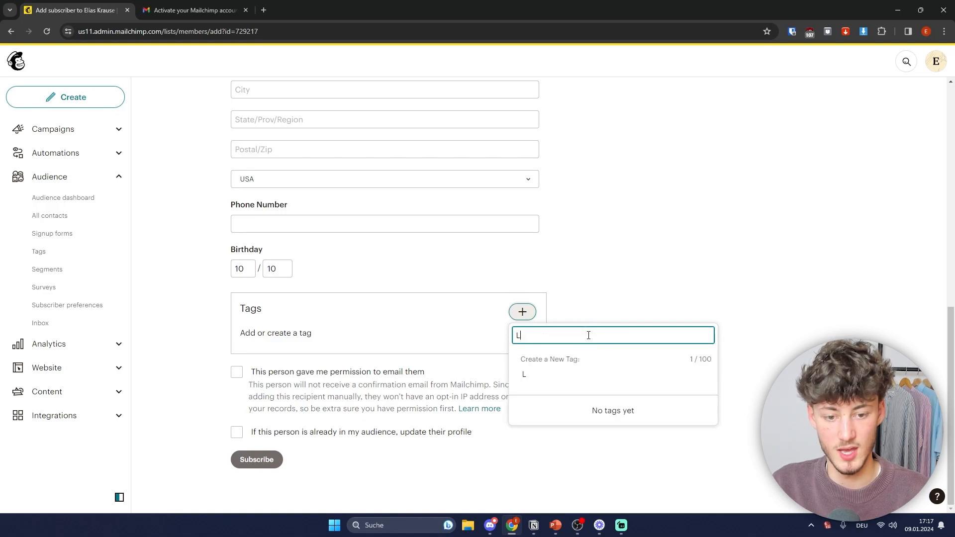
{"action": "type", "text": "anding PAge Opt I"}
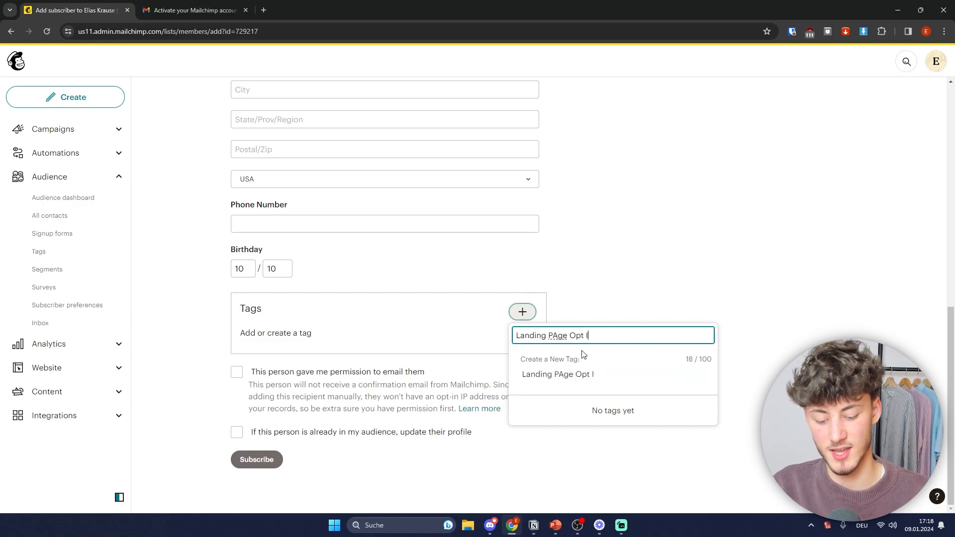
{"action": "type", "text": "n"}
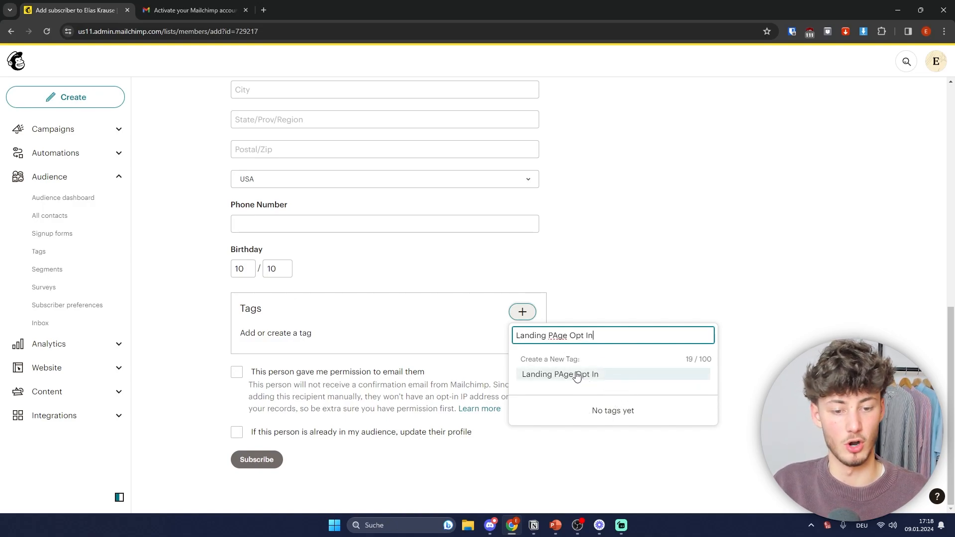
{"action": "left_click", "coordinate": [560, 336]}
{"action": "key", "text": "BackSpace"}
{"action": "type", "text": "a"}
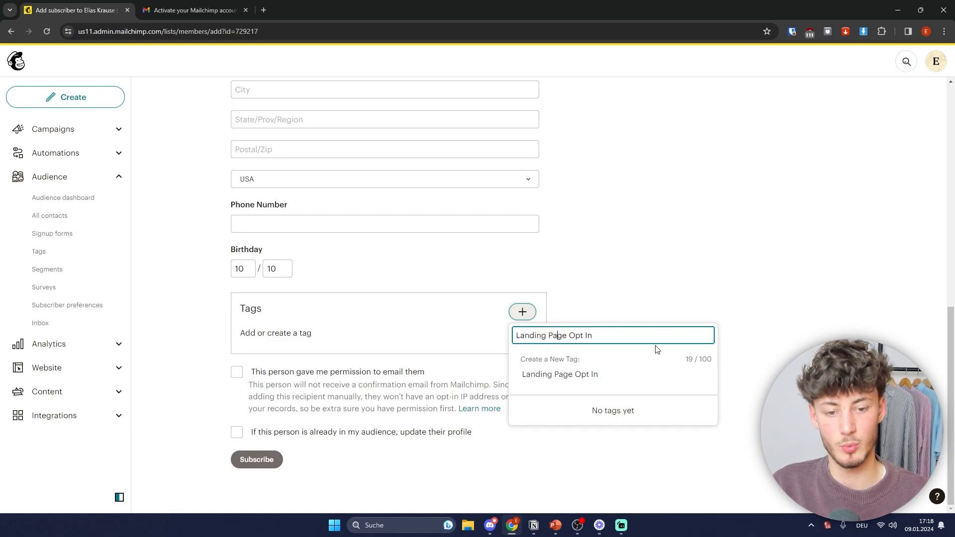
{"action": "left_click", "coordinate": [594, 376]}
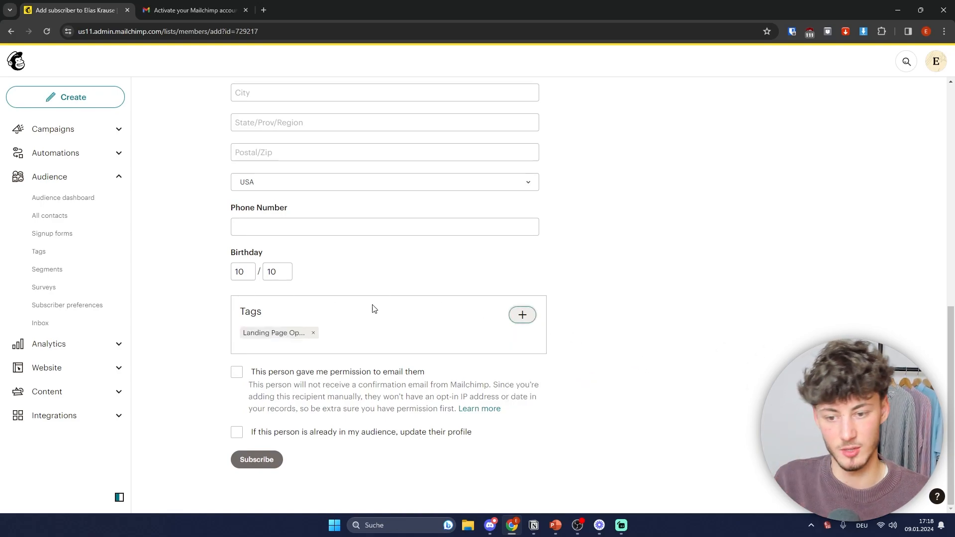
Step: Add a second tag, 'Shopify', to the subscriber
{"action": "left_click", "coordinate": [522, 317]}
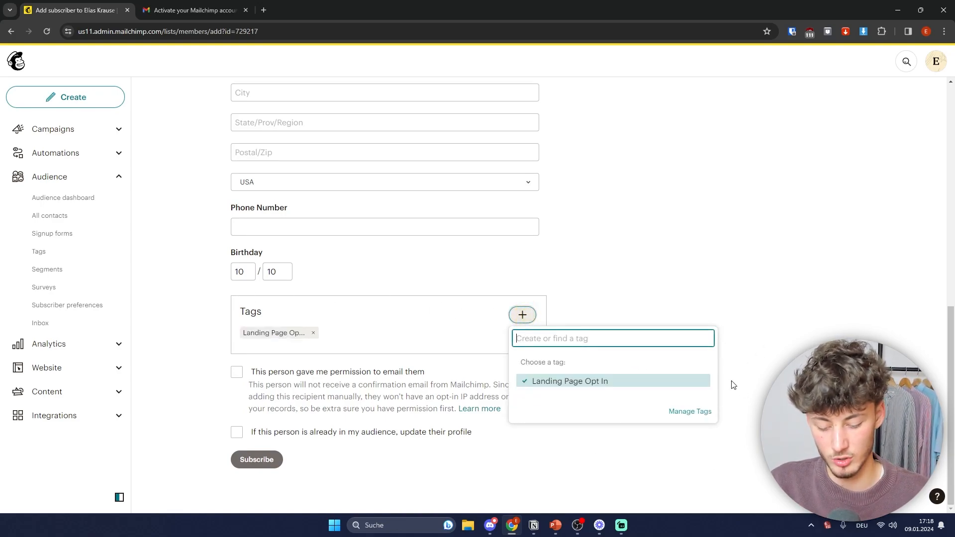
{"action": "type", "text": "Shopify"}
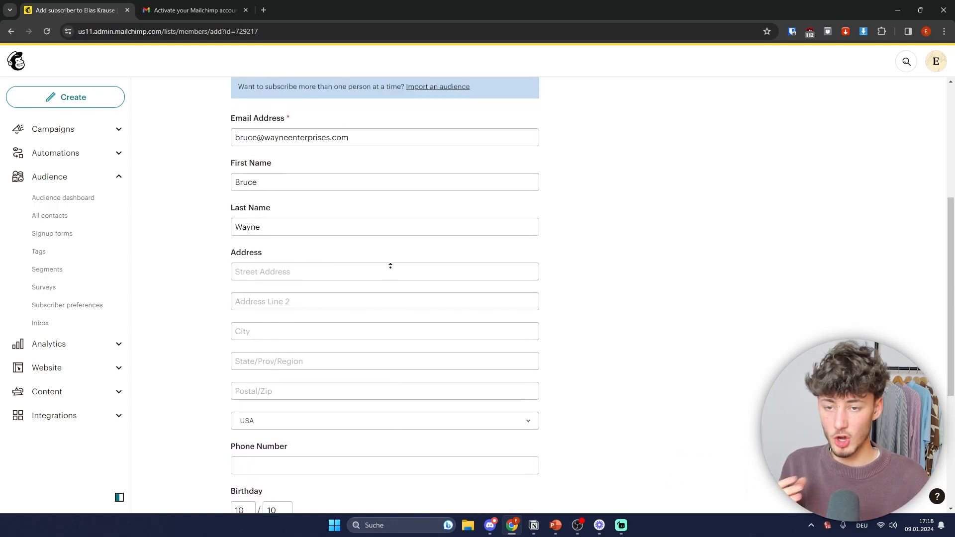
{"action": "scroll", "coordinate": [365, 246], "scroll_direction": "up", "scroll_amount": 5}
{"action": "left_click_drag", "start_coordinate": [234, 383], "coordinate": [462, 394]}
{"action": "left_click", "coordinate": [627, 367]}
{"action": "scroll", "coordinate": [602, 362], "scroll_direction": "down", "scroll_amount": 6}
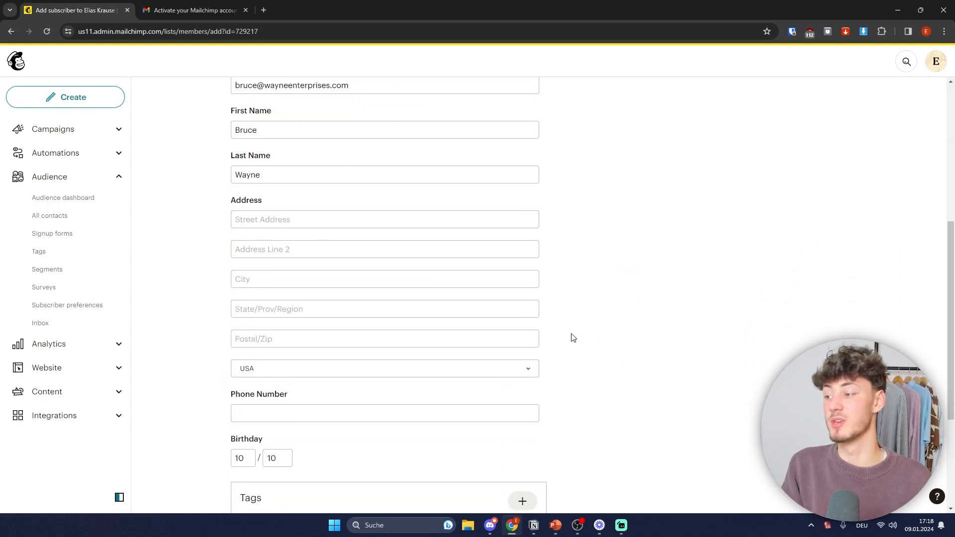
{"action": "scroll", "coordinate": [575, 294], "scroll_direction": "down", "scroll_amount": 4}
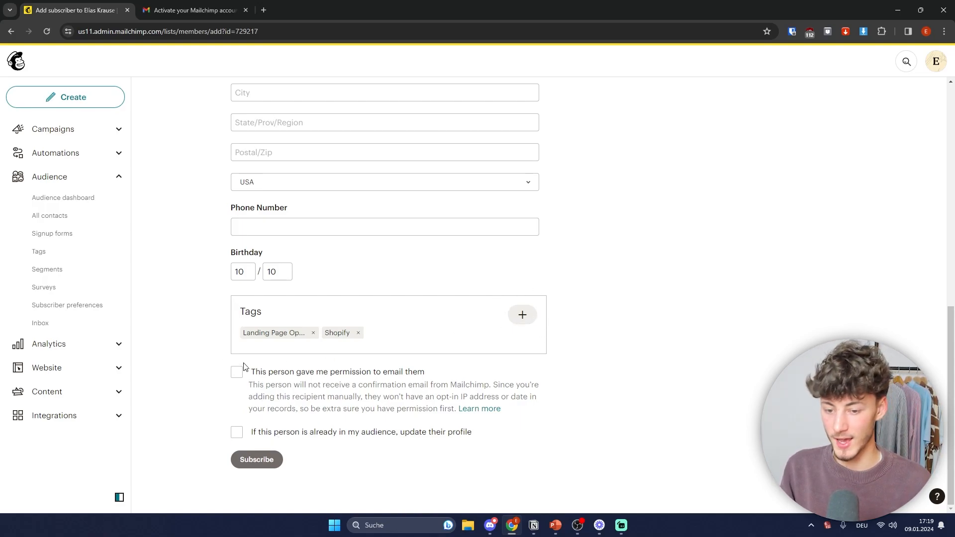
Step: Confirm email permission and profile updating, subscribe the contact, and open the audience overview
{"action": "left_click", "coordinate": [259, 372]}
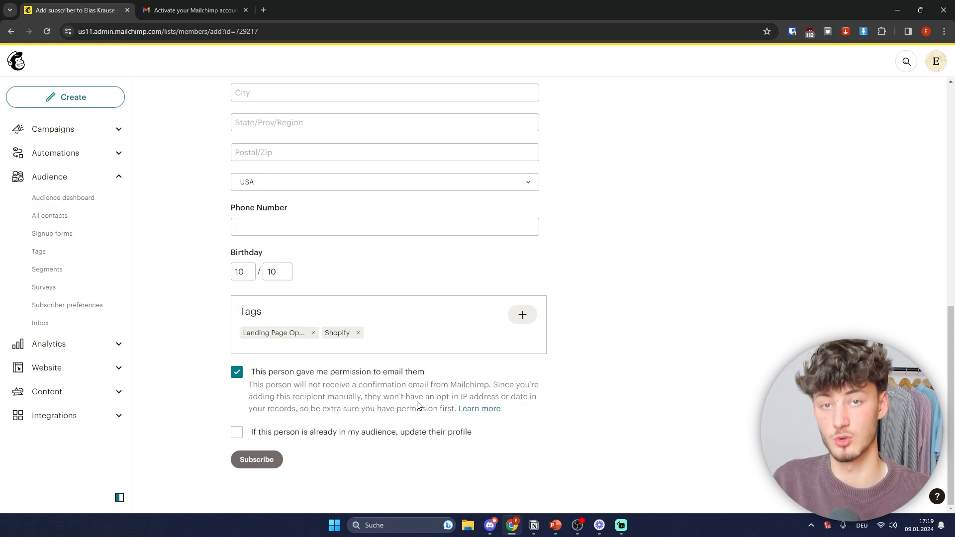
{"action": "left_click", "coordinate": [236, 436]}
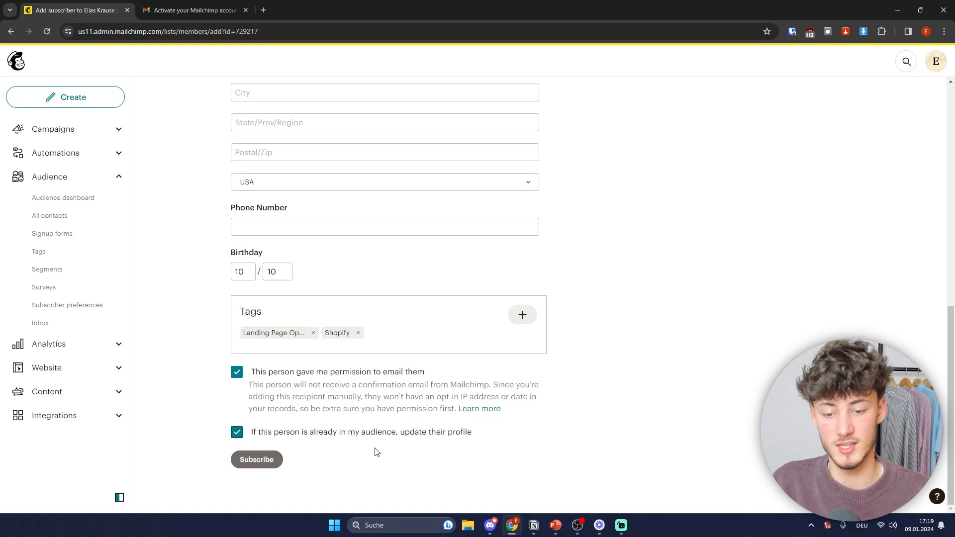
{"action": "left_click", "coordinate": [261, 460]}
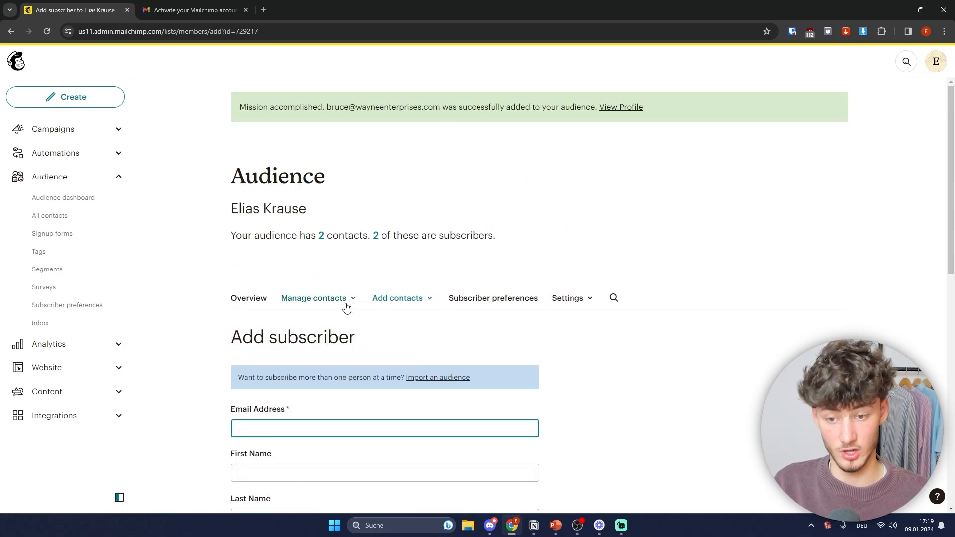
{"action": "left_click", "coordinate": [248, 298]}
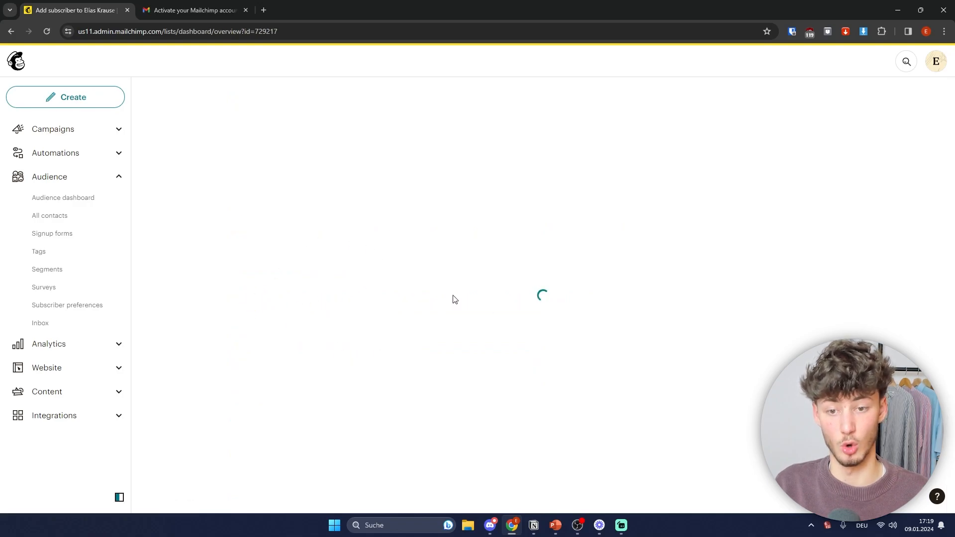
Step: Review the overview statistics showing 2 subscribed contacts, then open All contacts
{"action": "scroll", "coordinate": [498, 309], "scroll_direction": "down", "scroll_amount": 3}
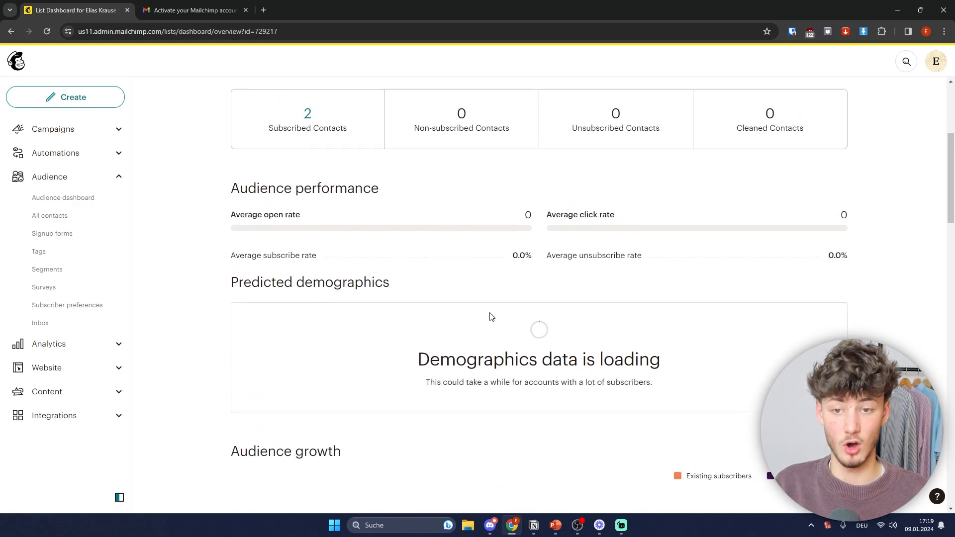
{"action": "scroll", "coordinate": [450, 267], "scroll_direction": "down", "scroll_amount": 10}
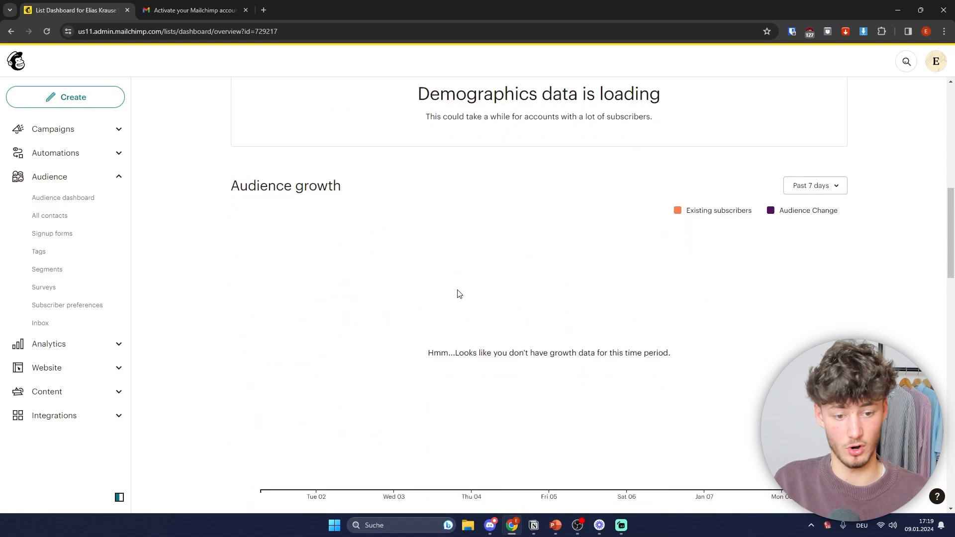
{"action": "scroll", "coordinate": [414, 367], "scroll_direction": "down", "scroll_amount": 8}
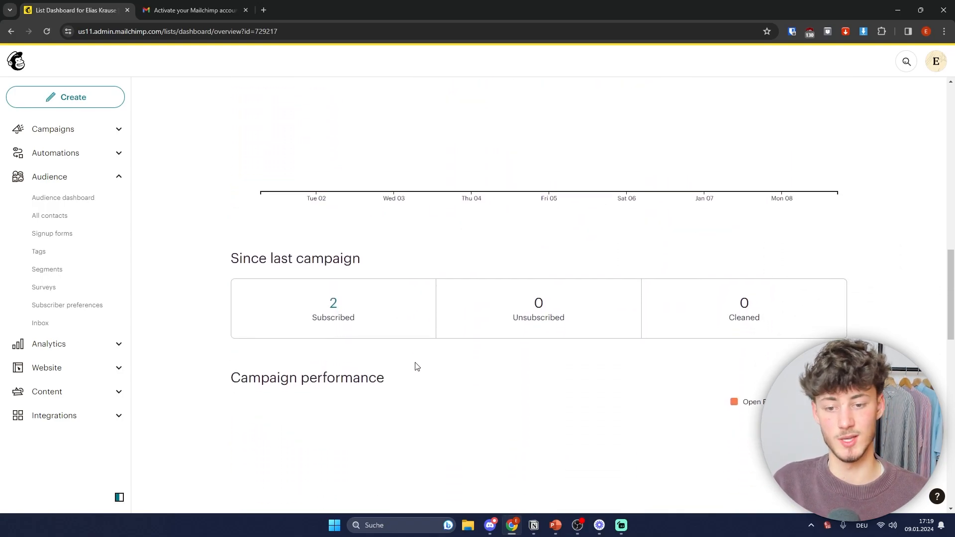
{"action": "scroll", "coordinate": [599, 281], "scroll_direction": "up", "scroll_amount": 1}
{"action": "scroll", "coordinate": [599, 281], "scroll_direction": "up", "scroll_amount": 18}
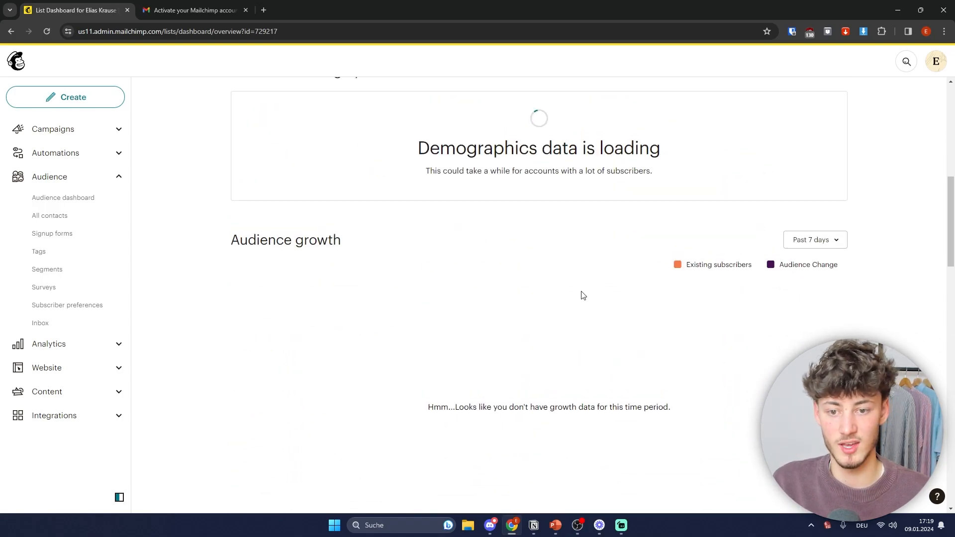
{"action": "left_click_drag", "start_coordinate": [299, 238], "coordinate": [344, 254]}
{"action": "left_click", "coordinate": [345, 254]}
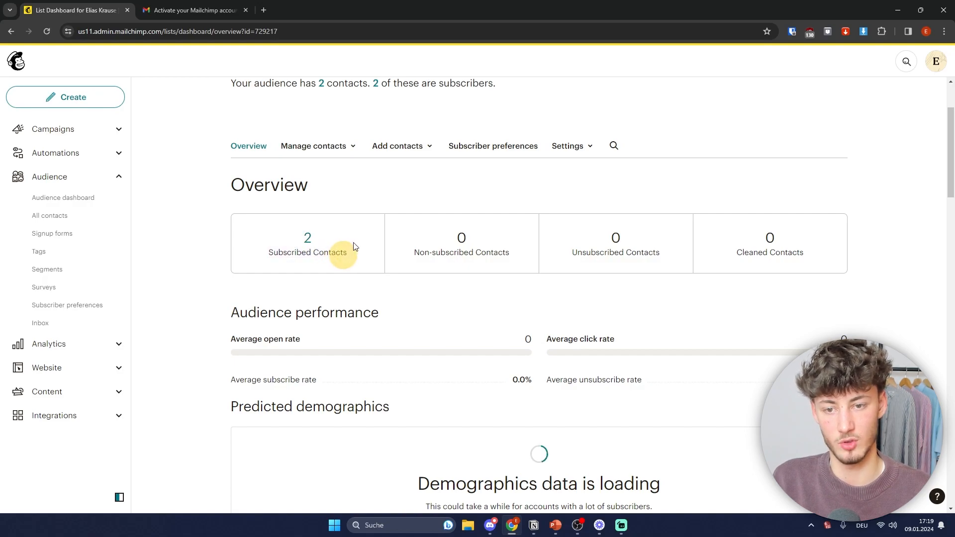
{"action": "scroll", "coordinate": [428, 177], "scroll_direction": "up", "scroll_amount": 1}
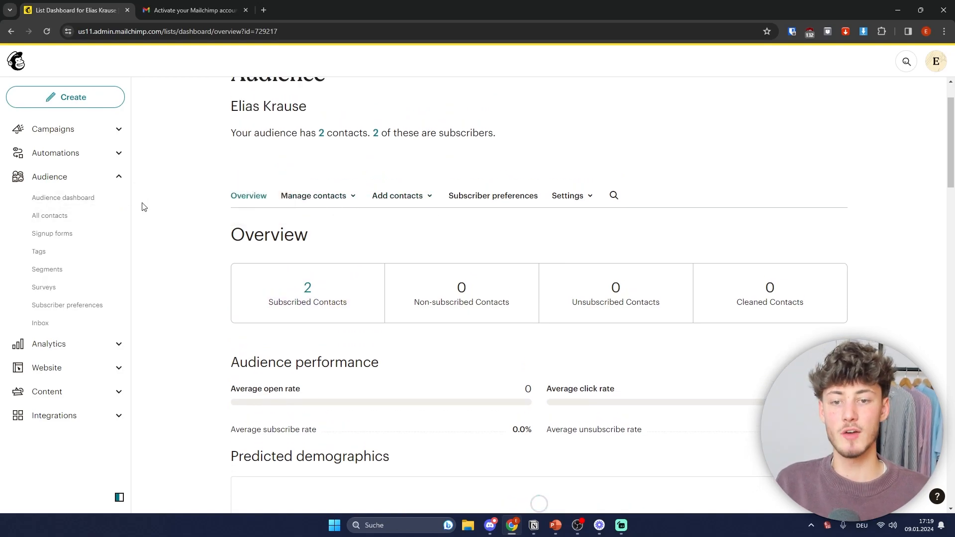
{"action": "left_click", "coordinate": [64, 215]}
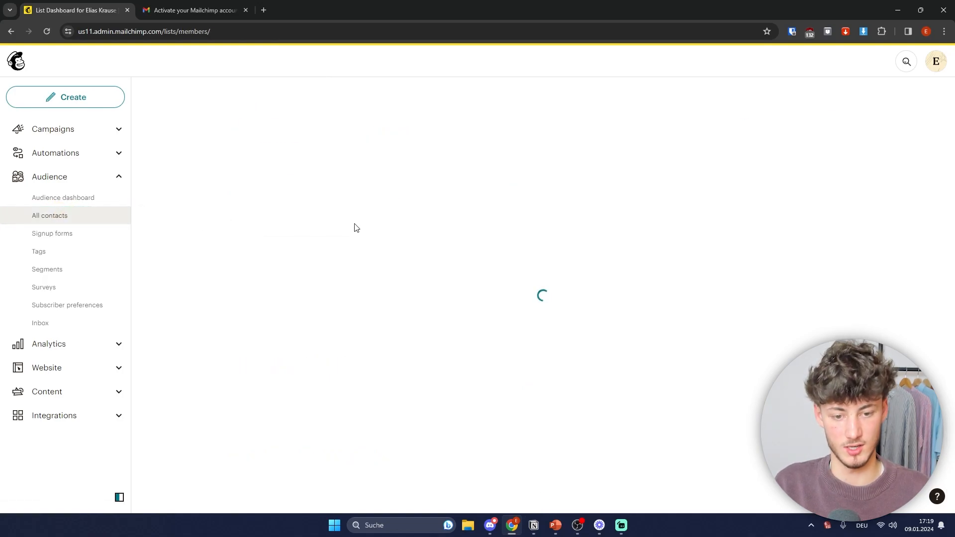
Step: Open the new subscriber's contact profile
{"action": "left_click_drag", "start_coordinate": [463, 416], "coordinate": [411, 410]}
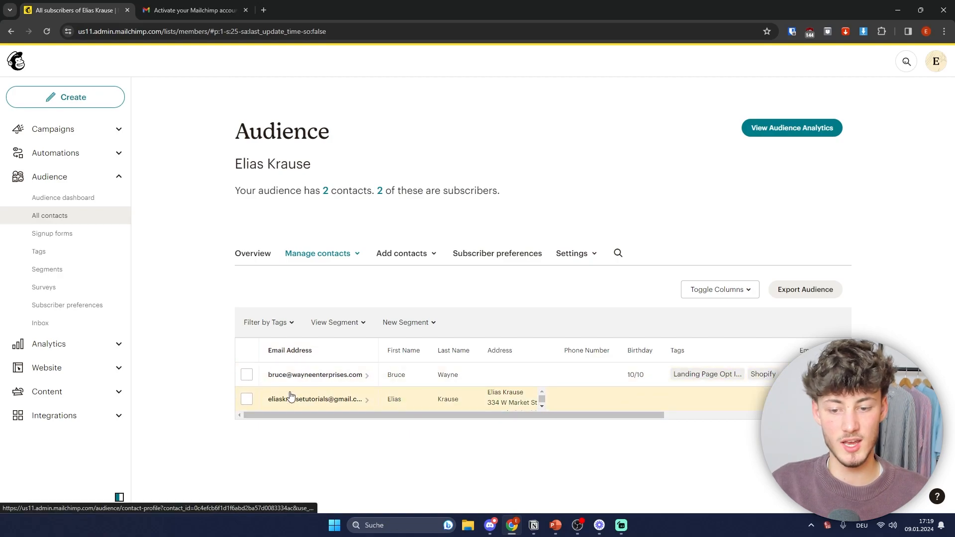
{"action": "left_click", "coordinate": [322, 381]}
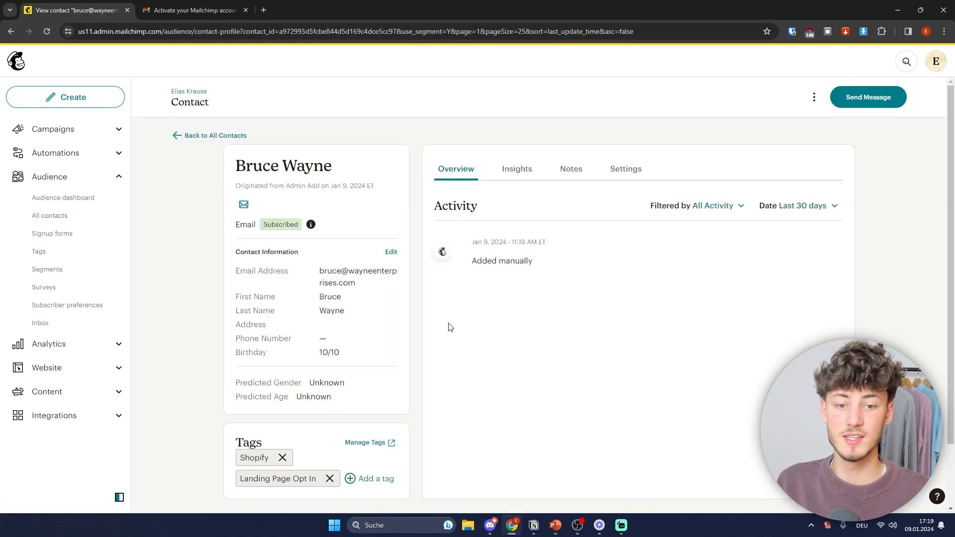
{"action": "scroll", "coordinate": [366, 244], "scroll_direction": "down", "scroll_amount": 2}
{"action": "scroll", "coordinate": [292, 193], "scroll_direction": "up", "scroll_amount": 2}
{"action": "left_click_drag", "start_coordinate": [230, 167], "coordinate": [370, 166]}
{"action": "left_click", "coordinate": [380, 166]}
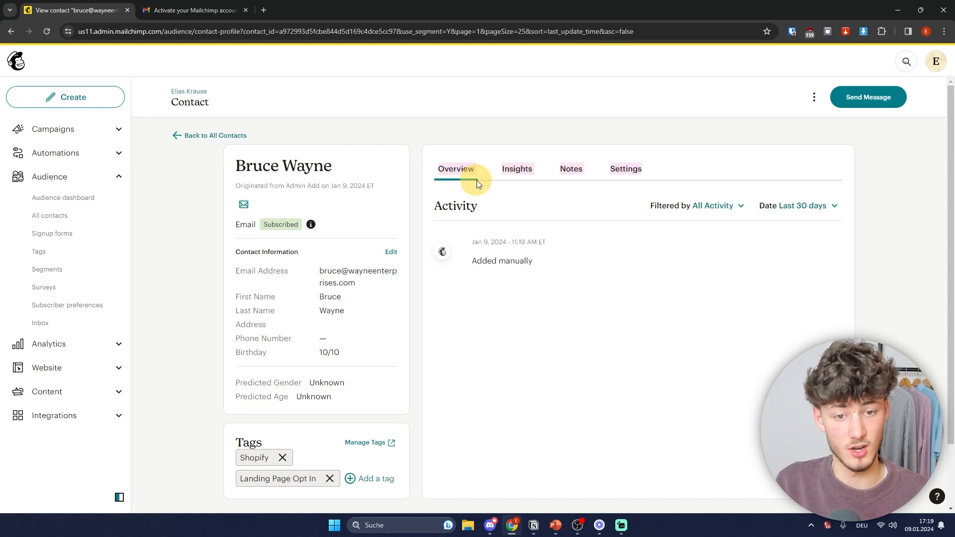
Step: Check the contact's insights and notes, then start connecting a store for order data
{"action": "left_click", "coordinate": [517, 170]}
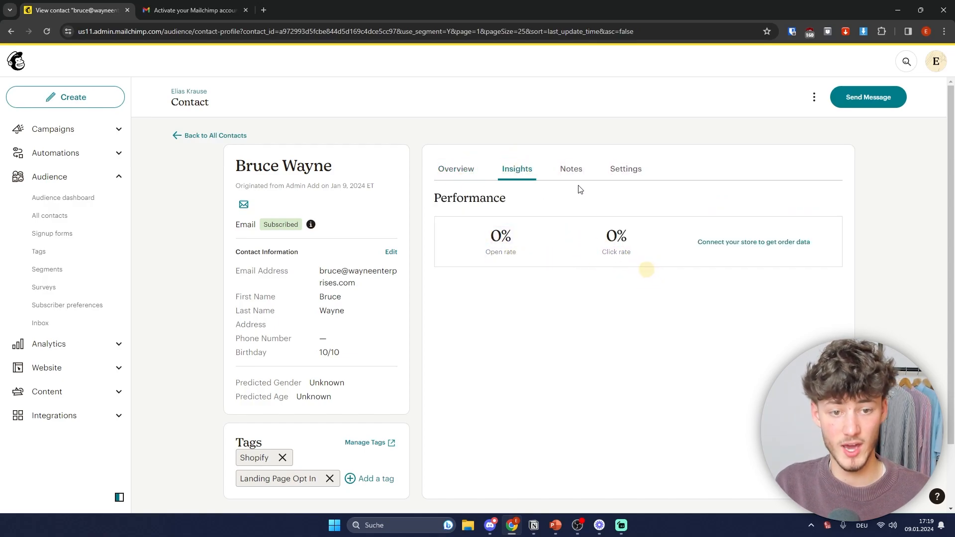
{"action": "left_click", "coordinate": [571, 169]}
{"action": "left_click", "coordinate": [520, 172]}
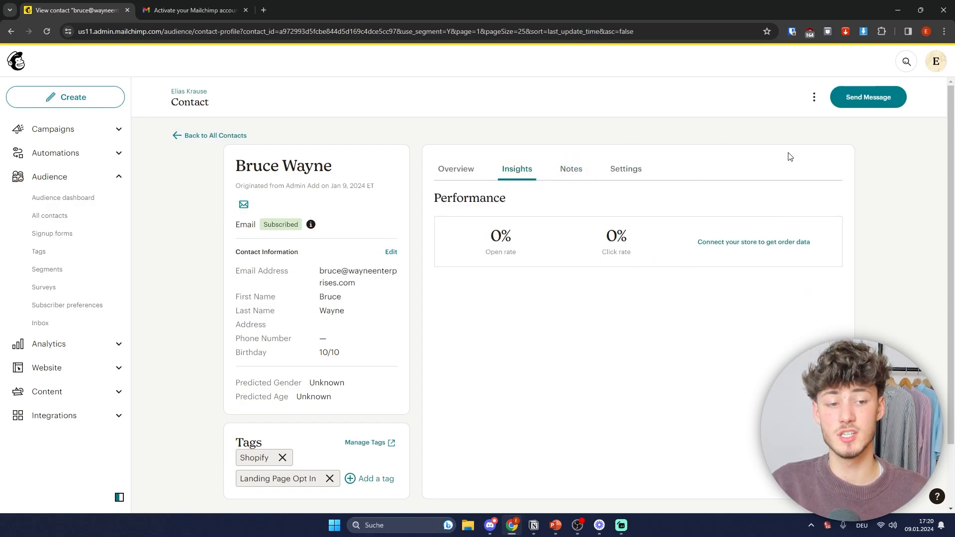
{"action": "left_click", "coordinate": [730, 243]}
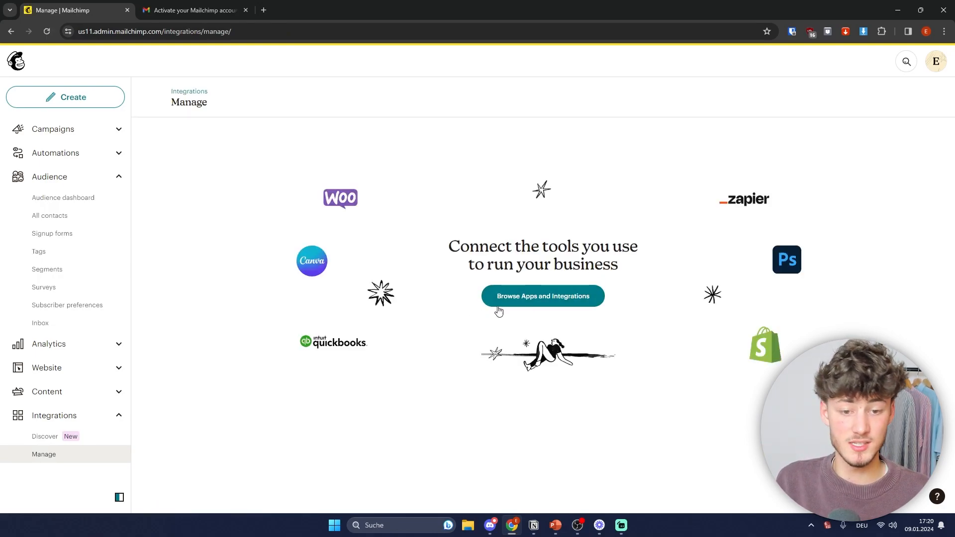
Step: Open the apps and integrations catalogue and search it for Shopify
{"action": "left_click", "coordinate": [533, 297]}
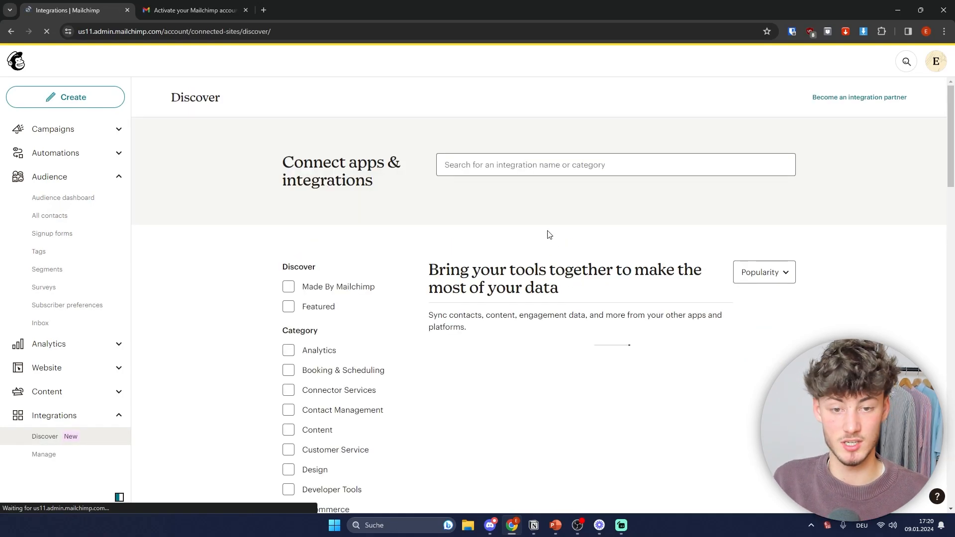
{"action": "left_click", "coordinate": [524, 162]}
{"action": "type", "text": "Shopify"}
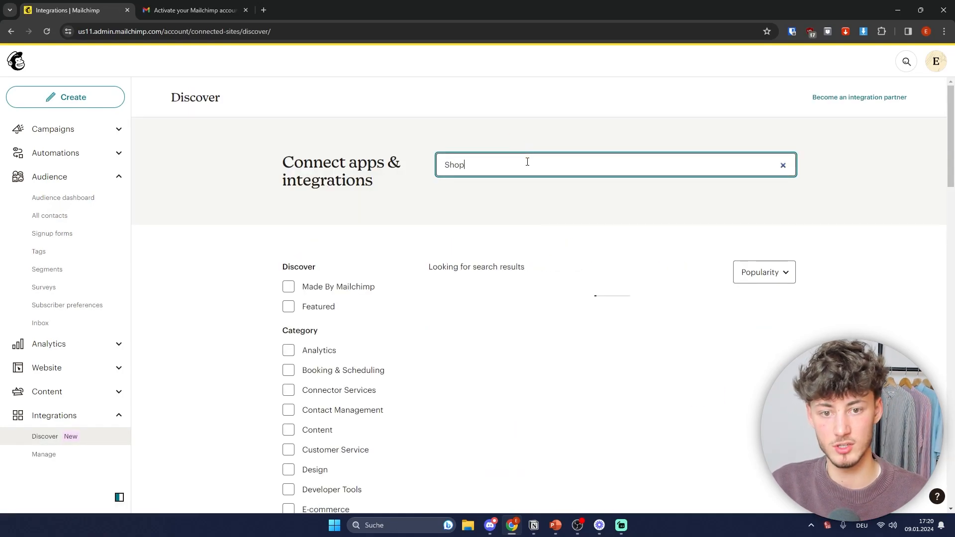
{"action": "left_click", "coordinate": [674, 238]}
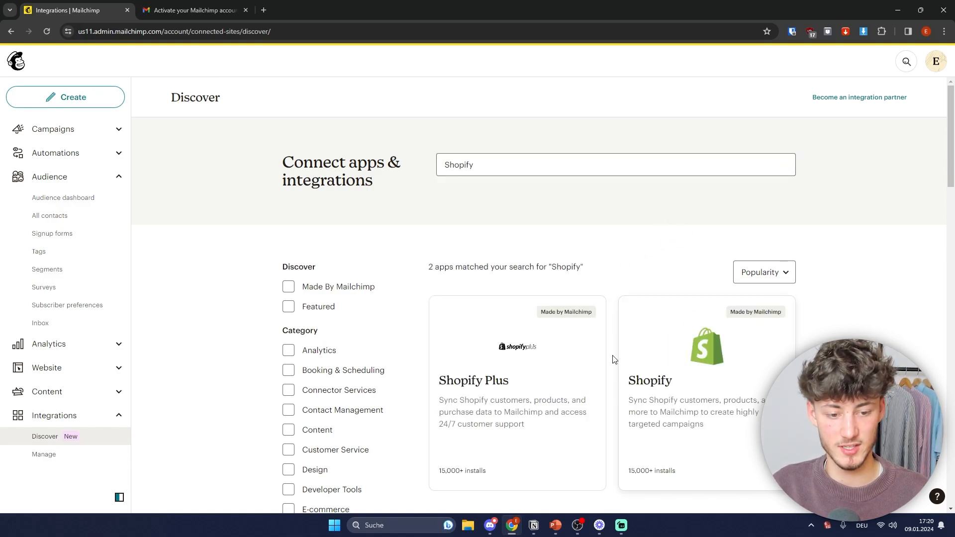
{"action": "scroll", "coordinate": [714, 335], "scroll_direction": "down", "scroll_amount": 2}
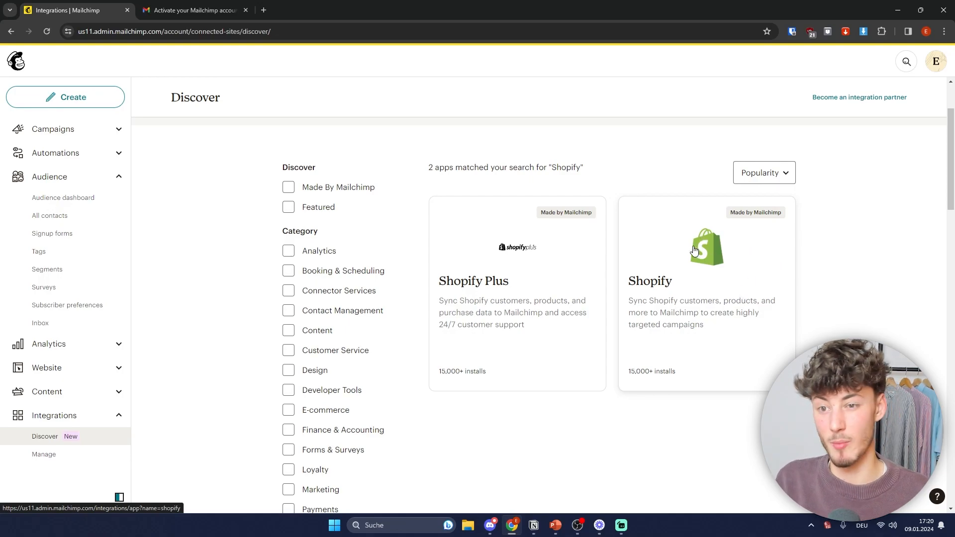
{"action": "scroll", "coordinate": [684, 267], "scroll_direction": "up", "scroll_amount": 2}
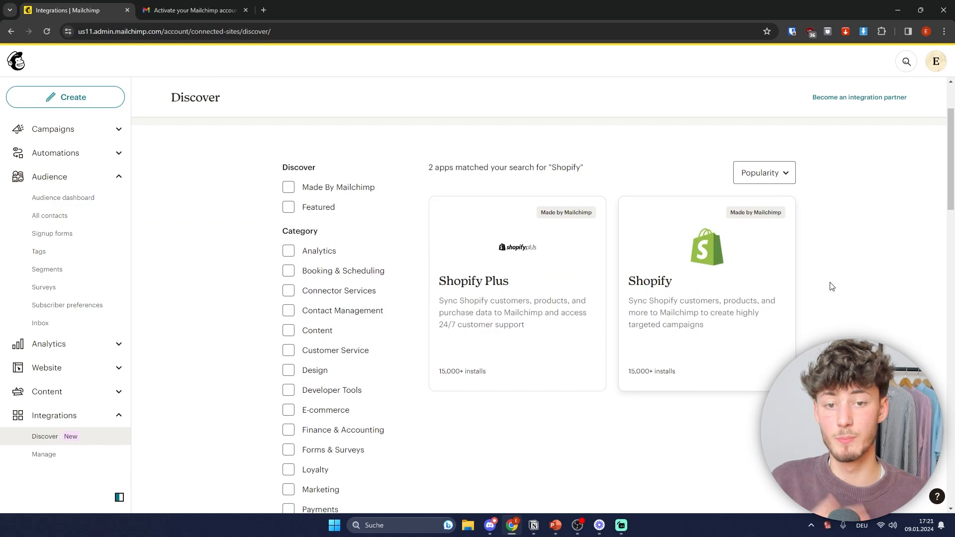
{"action": "scroll", "coordinate": [814, 282], "scroll_direction": "up", "scroll_amount": 2}
Step: Search for Wix, clear the search box, browse the default integrations, then return to All contacts
{"action": "left_click", "coordinate": [553, 163]}
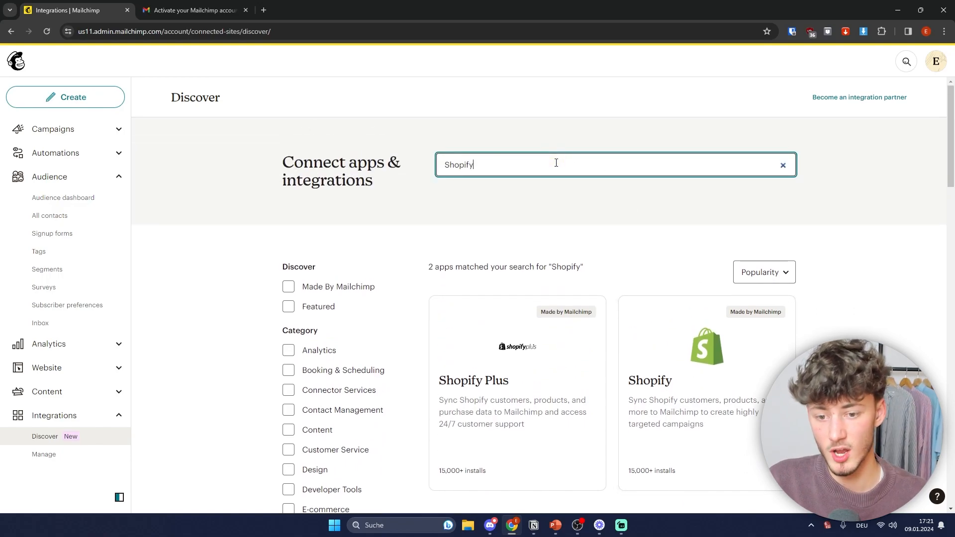
{"action": "key", "text": "BackSpace"}
{"action": "key", "text": "BackSpace"}
{"action": "key", "text": "BackSpace"}
{"action": "key", "text": "BackSpace"}
{"action": "key", "text": "BackSpace"}
{"action": "key", "text": "BackSpace"}
{"action": "key", "text": "BackSpace"}
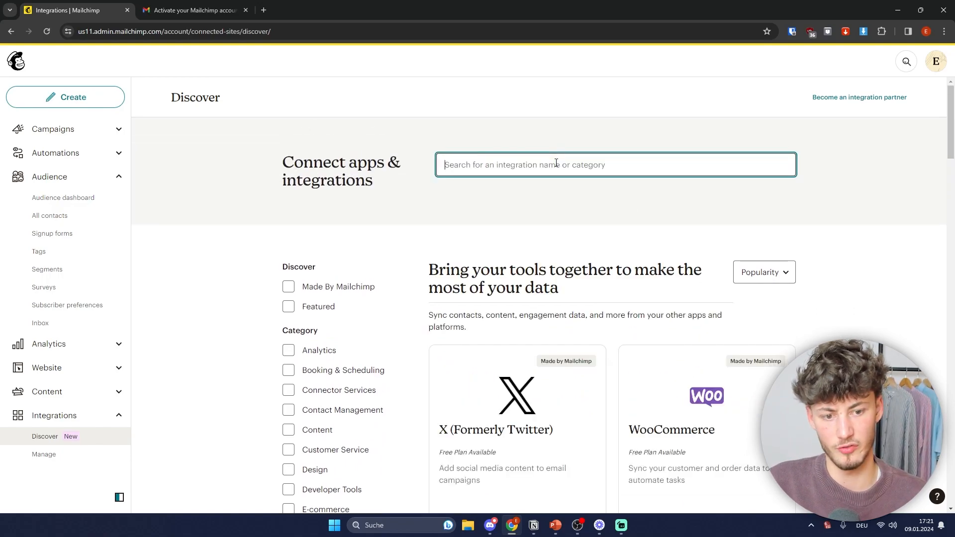
{"action": "type", "text": "Wxi"}
{"action": "key", "text": "ctrl+a"}
{"action": "key", "text": "BackSpace"}
{"action": "scroll", "coordinate": [596, 234], "scroll_direction": "down", "scroll_amount": 5}
{"action": "scroll", "coordinate": [596, 234], "scroll_direction": "down", "scroll_amount": 4}
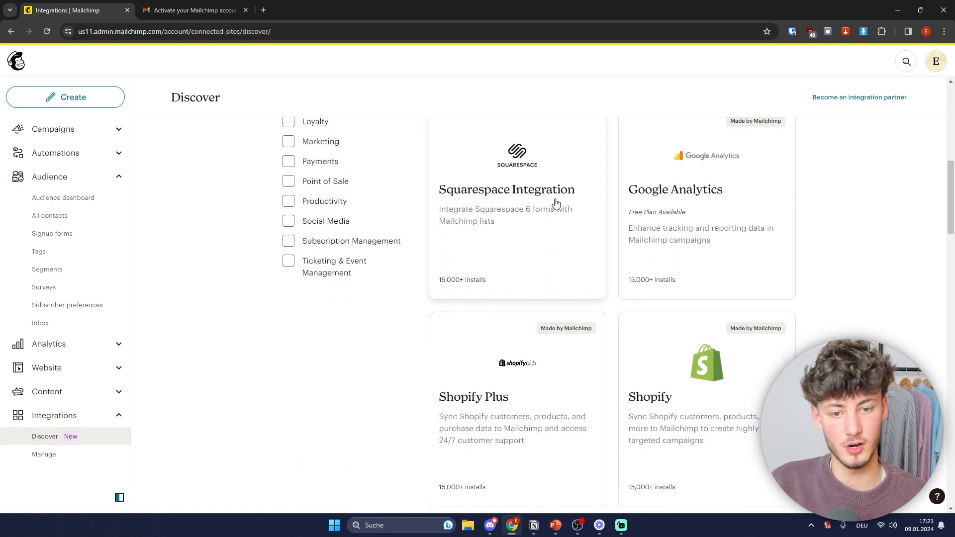
{"action": "key", "text": "ctrl+minus"}
{"action": "key", "text": "ctrl+minus"}
{"action": "key", "text": "ctrl+plus"}
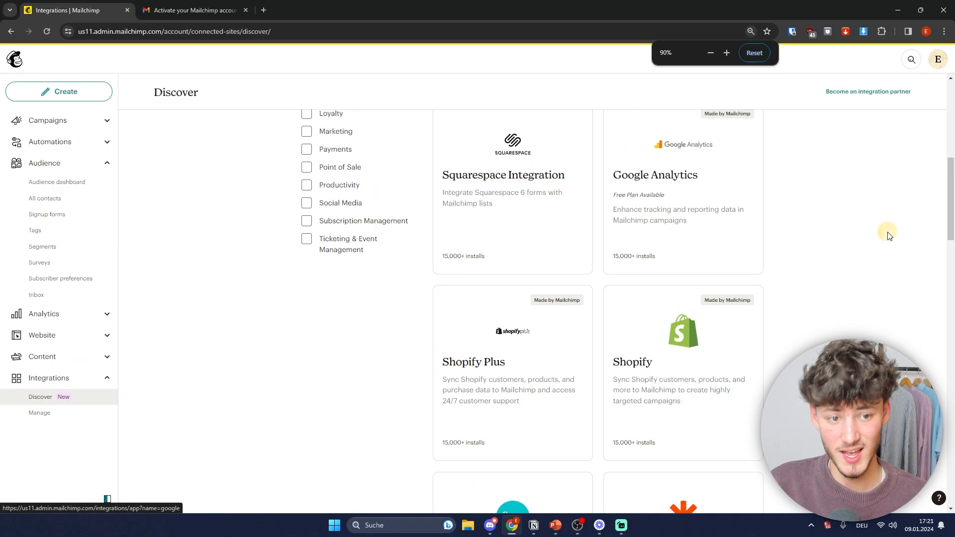
{"action": "scroll", "coordinate": [859, 239], "scroll_direction": "down", "scroll_amount": 6}
{"action": "scroll", "coordinate": [439, 226], "scroll_direction": "up", "scroll_amount": 10}
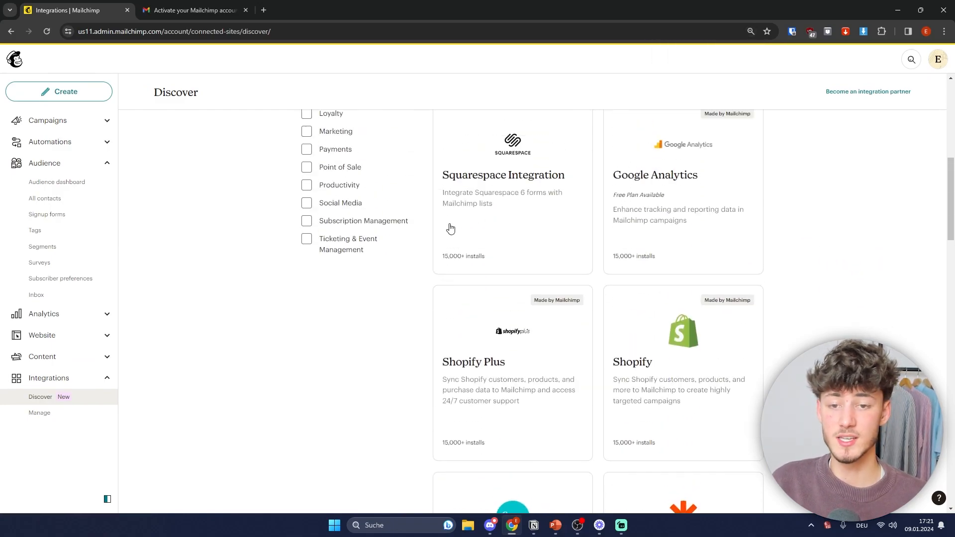
{"action": "scroll", "coordinate": [471, 194], "scroll_direction": "up", "scroll_amount": 4}
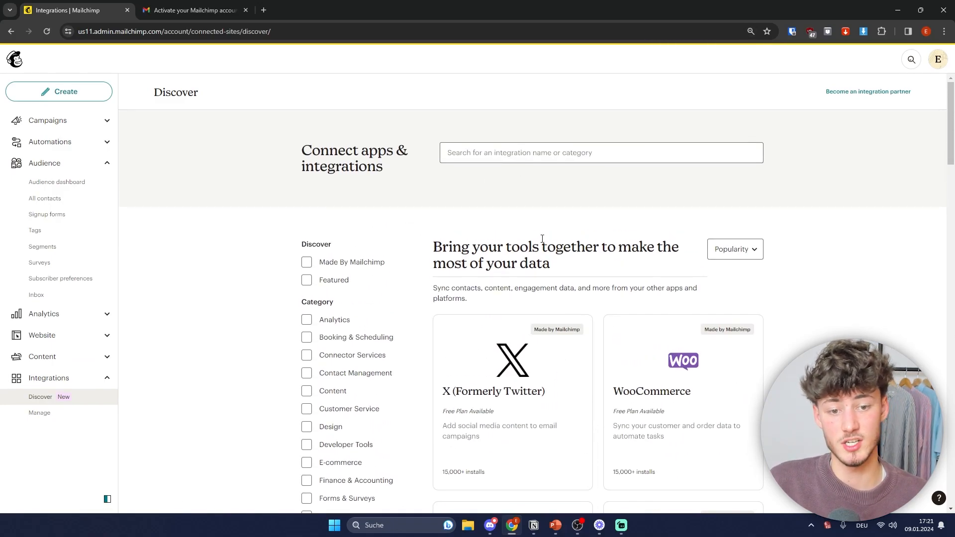
{"action": "scroll", "coordinate": [821, 271], "scroll_direction": "down", "scroll_amount": 15}
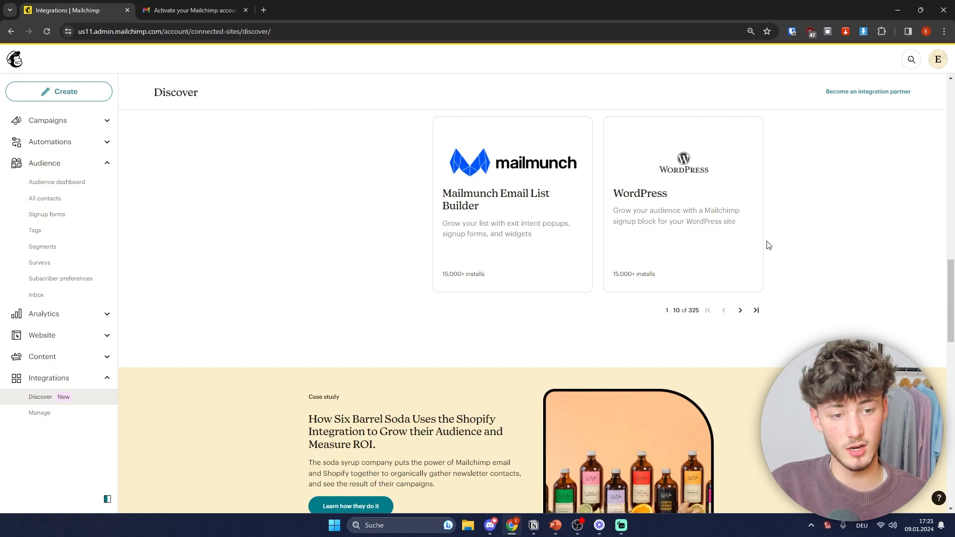
{"action": "key", "text": "ctrl+plus"}
{"action": "scroll", "coordinate": [777, 234], "scroll_direction": "up", "scroll_amount": 12}
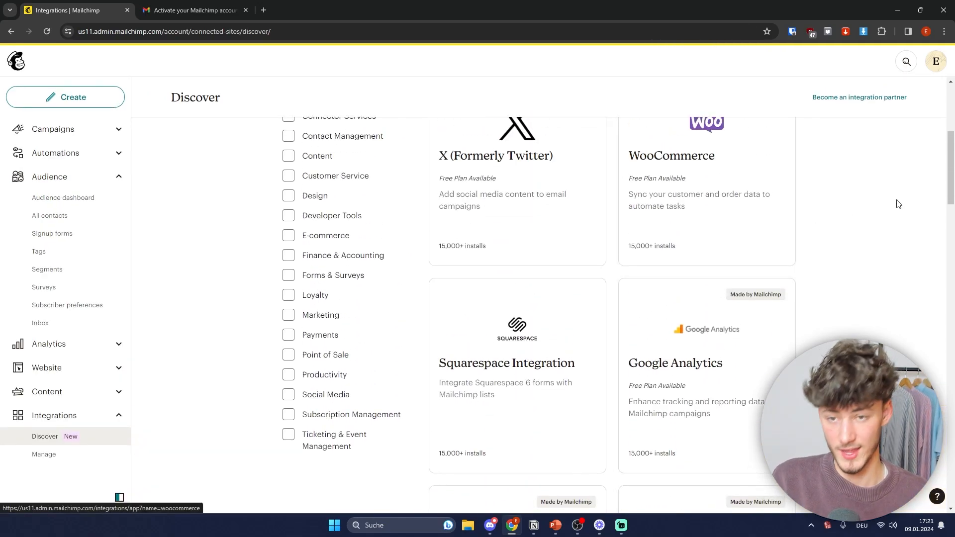
{"action": "scroll", "coordinate": [894, 217], "scroll_direction": "up", "scroll_amount": 5}
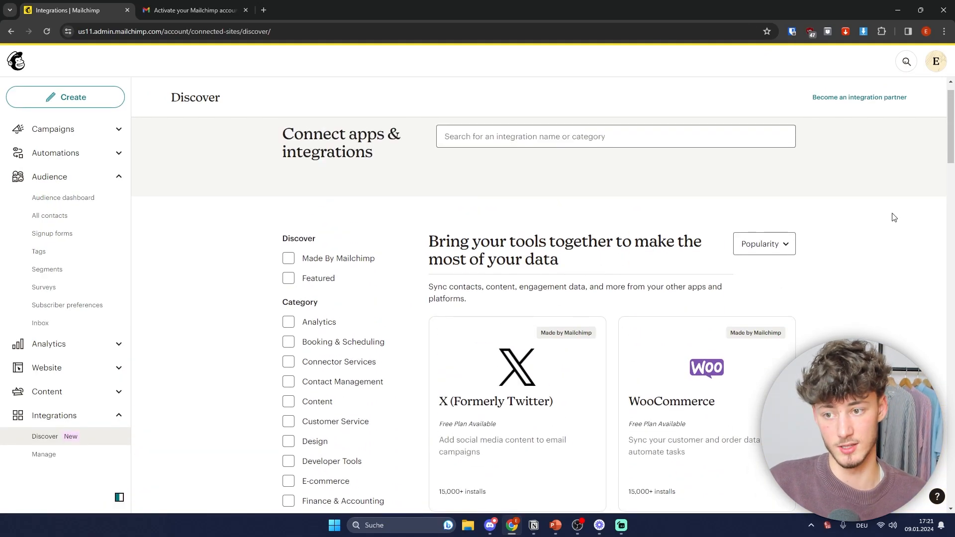
{"action": "left_click", "coordinate": [59, 221]}
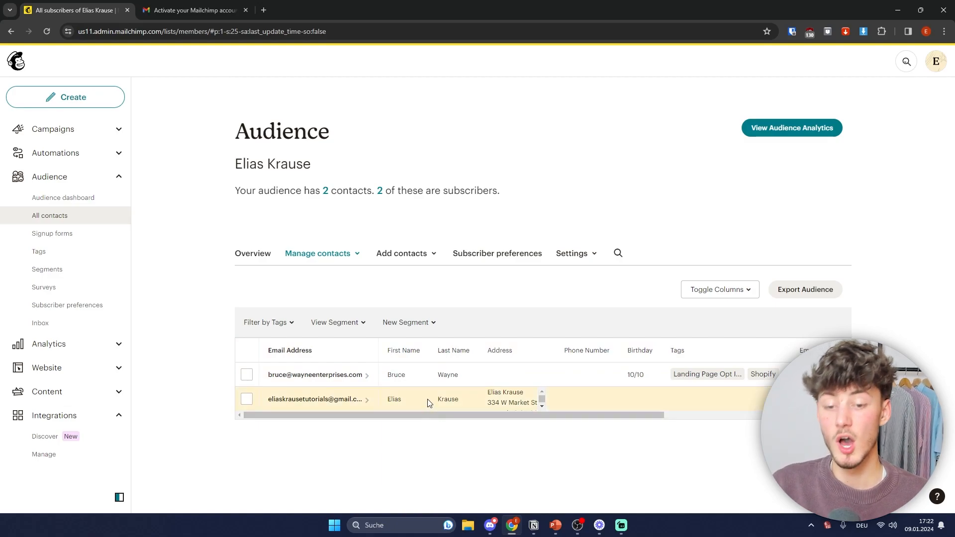
Step: Scroll across the All contacts table, then go through Tags to the audience Segments page
{"action": "left_click_drag", "start_coordinate": [562, 414], "coordinate": [695, 417]}
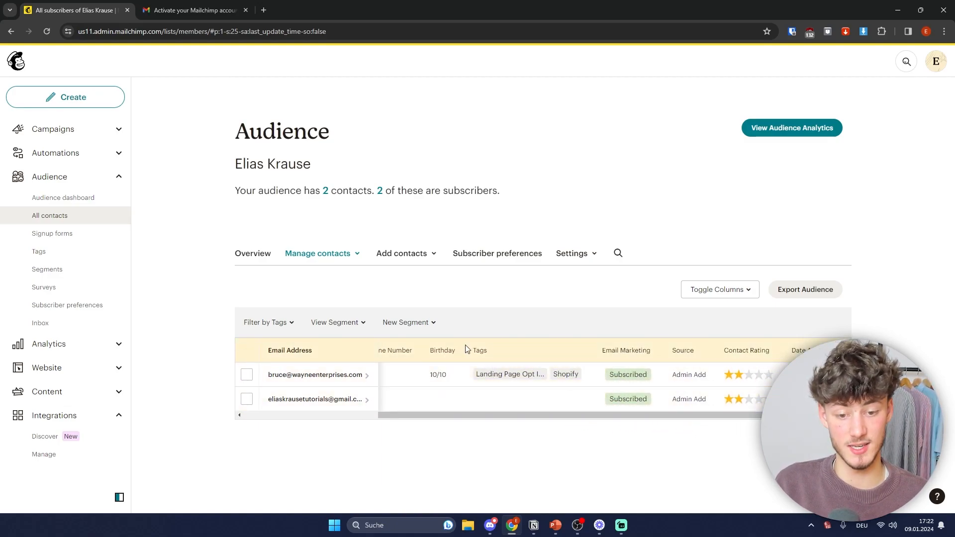
{"action": "left_click_drag", "start_coordinate": [562, 416], "coordinate": [616, 416]}
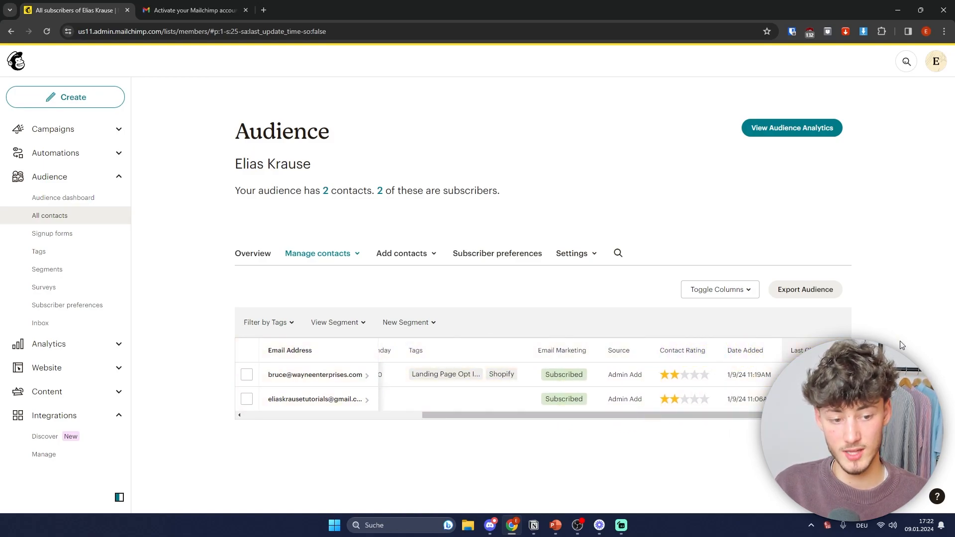
{"action": "left_click_drag", "start_coordinate": [564, 416], "coordinate": [380, 415]}
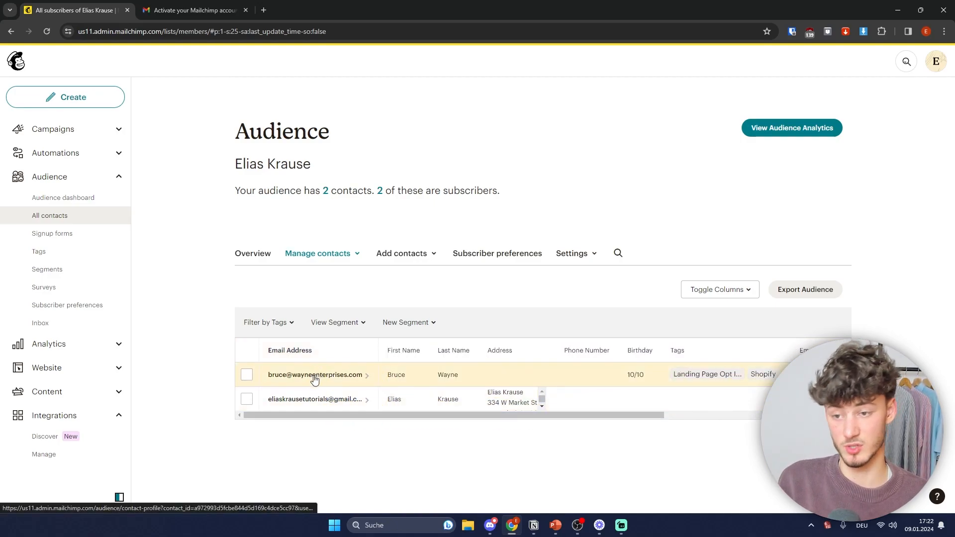
{"action": "left_click", "coordinate": [39, 251]}
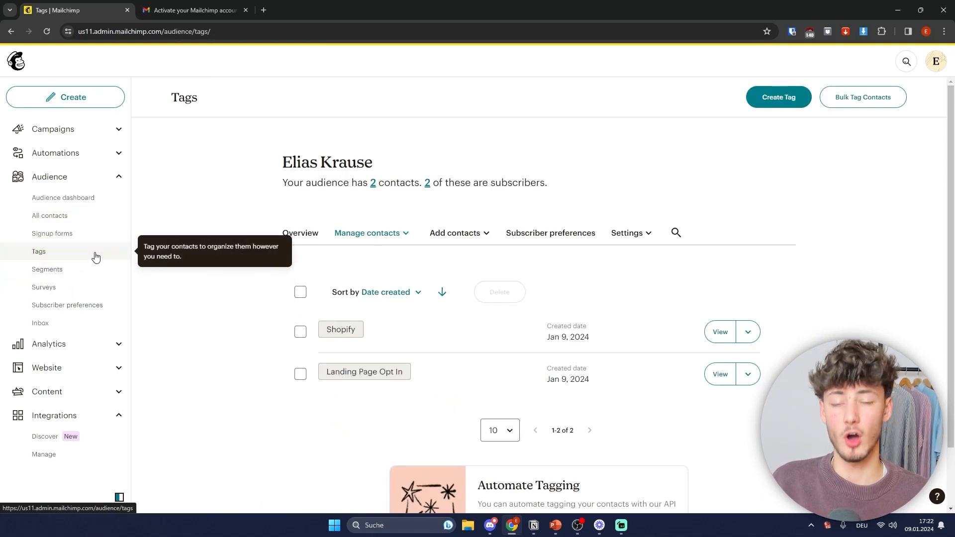
{"action": "left_click", "coordinate": [67, 268]}
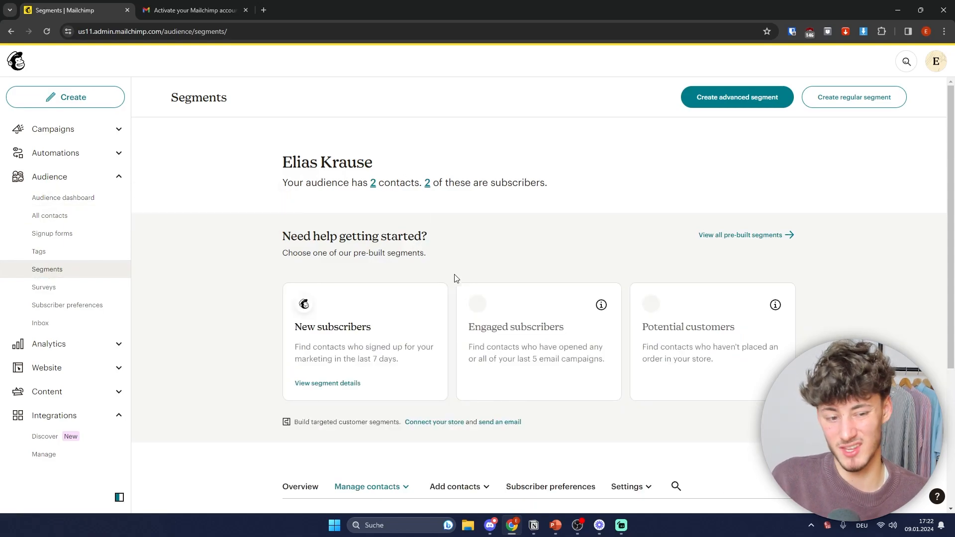
{"action": "scroll", "coordinate": [473, 256], "scroll_direction": "down", "scroll_amount": 5}
{"action": "scroll", "coordinate": [482, 245], "scroll_direction": "up", "scroll_amount": 2}
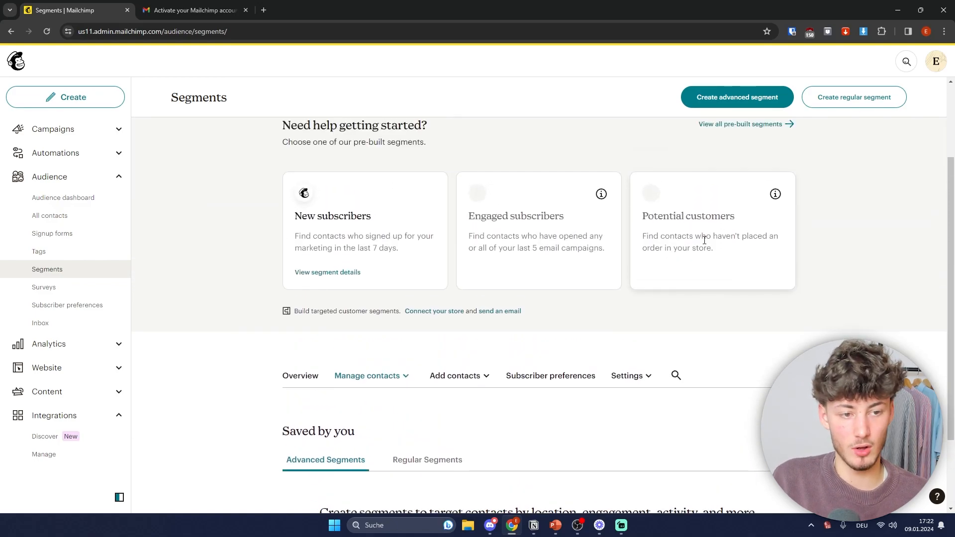
{"action": "scroll", "coordinate": [770, 277], "scroll_direction": "up", "scroll_amount": 2}
{"action": "left_click", "coordinate": [776, 222]}
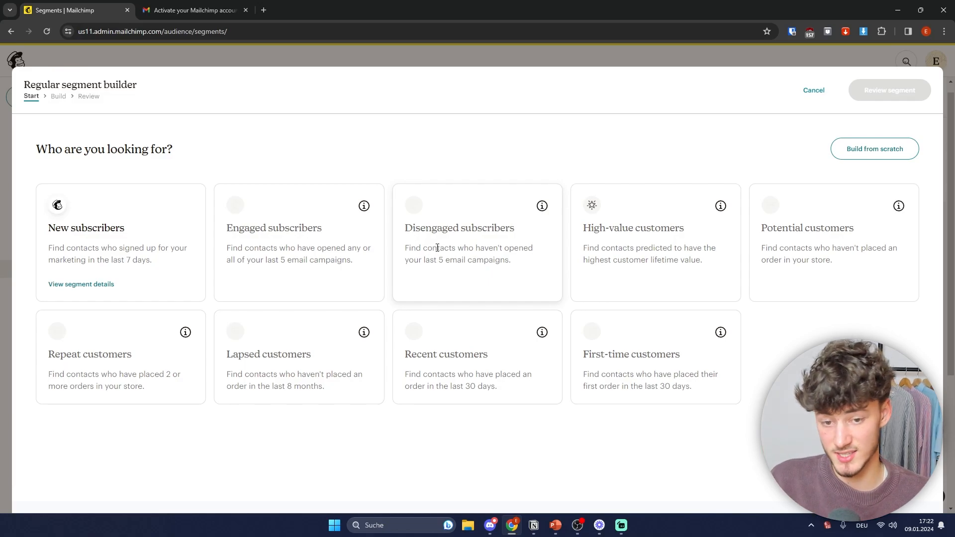
{"action": "left_click_drag", "start_coordinate": [457, 248], "coordinate": [527, 264]}
{"action": "left_click", "coordinate": [527, 265]}
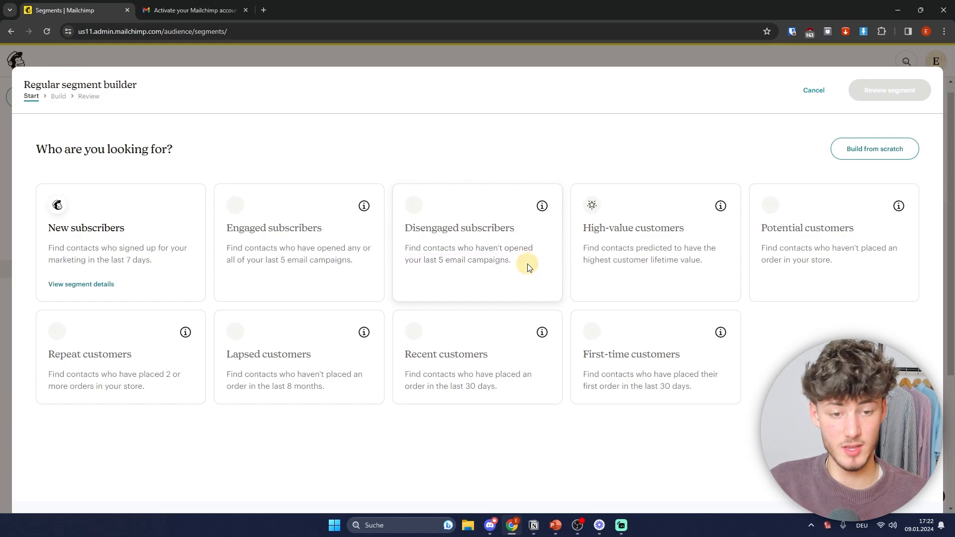
{"action": "left_click_drag", "start_coordinate": [587, 237], "coordinate": [726, 228]}
{"action": "left_click", "coordinate": [691, 237]}
{"action": "left_click_drag", "start_coordinate": [584, 249], "coordinate": [712, 264]}
{"action": "left_click", "coordinate": [792, 378]}
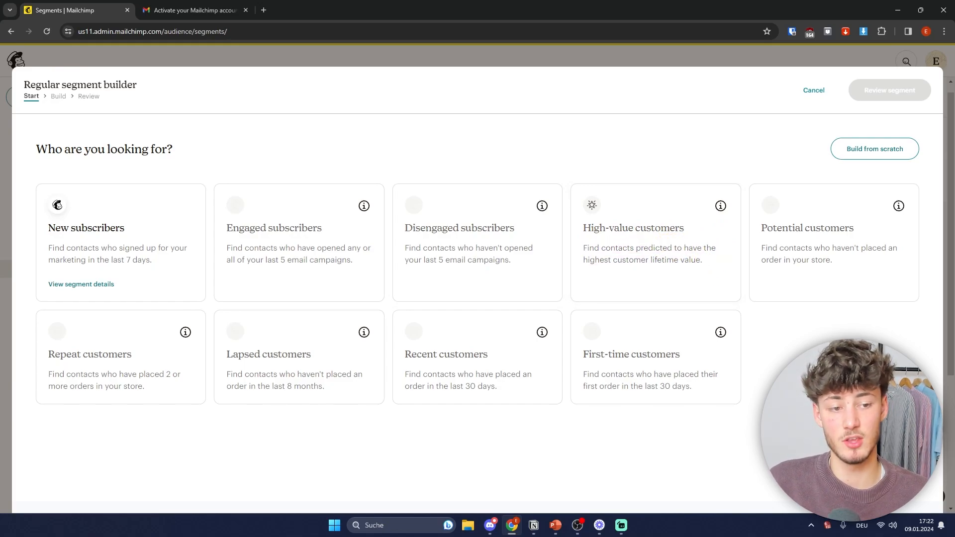
{"action": "left_click", "coordinate": [872, 149]}
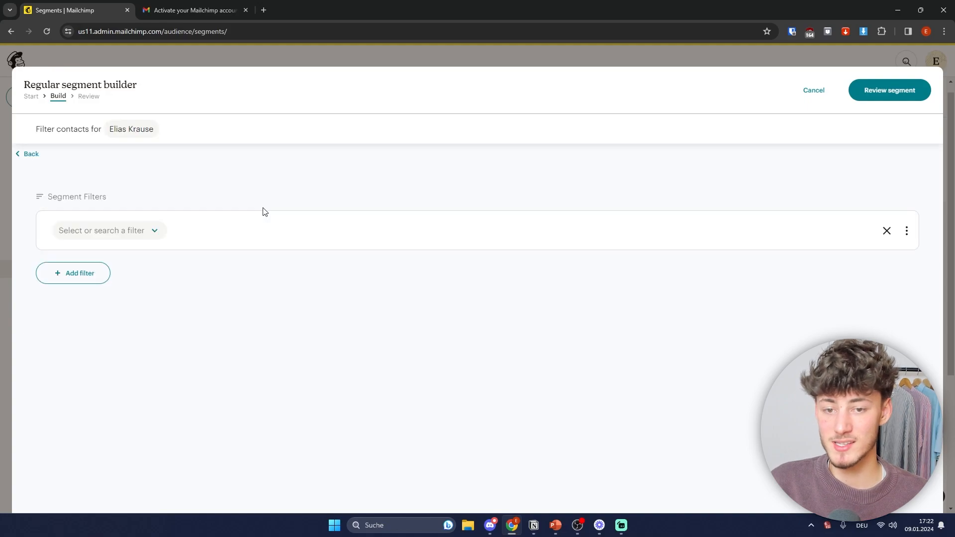
{"action": "left_click", "coordinate": [139, 232]}
{"action": "scroll", "coordinate": [164, 330], "scroll_direction": "down", "scroll_amount": 5}
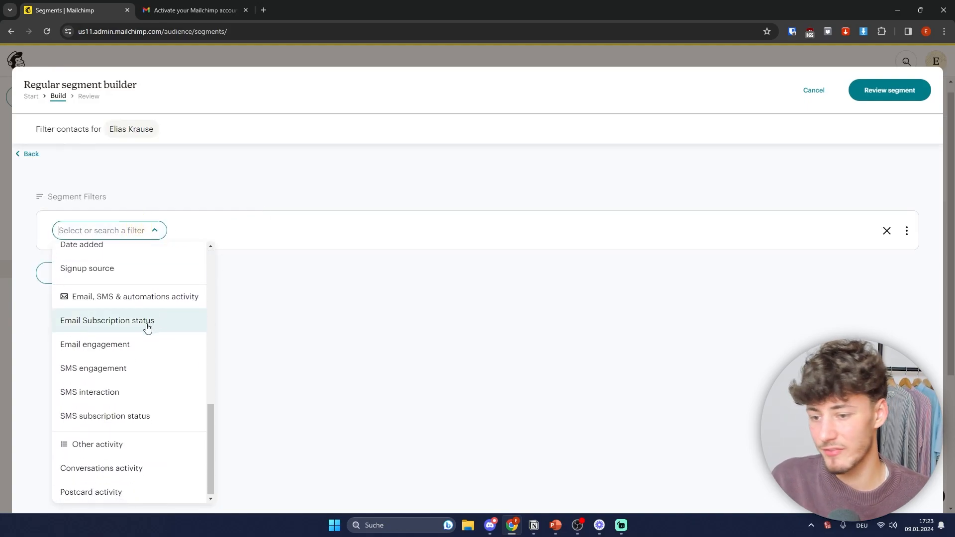
{"action": "scroll", "coordinate": [161, 329], "scroll_direction": "up", "scroll_amount": 5}
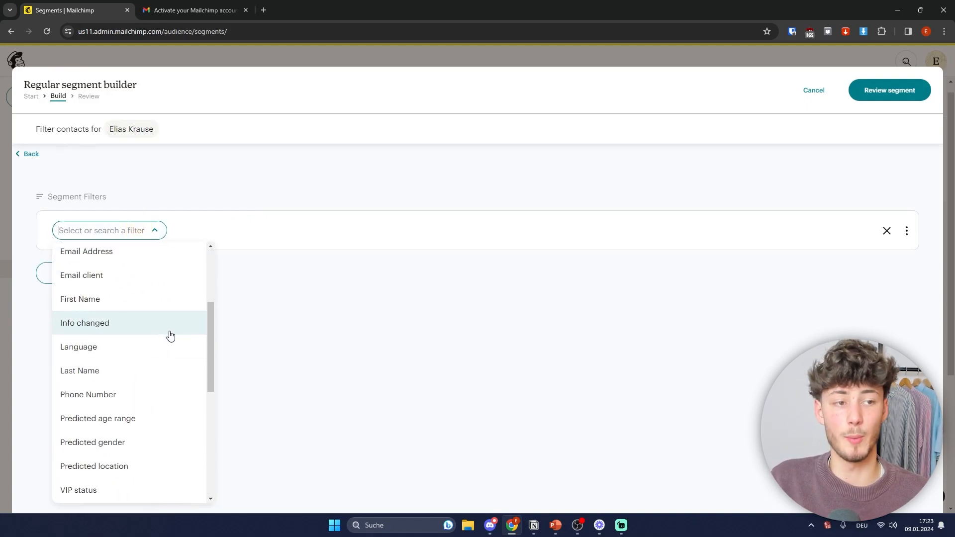
{"action": "scroll", "coordinate": [169, 335], "scroll_direction": "up", "scroll_amount": 3}
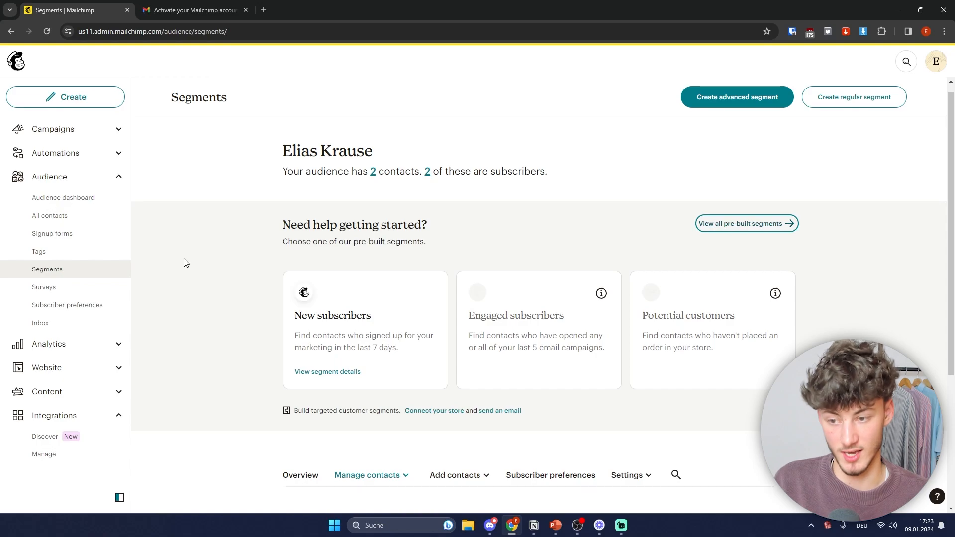
{"action": "left_click", "coordinate": [75, 287]}
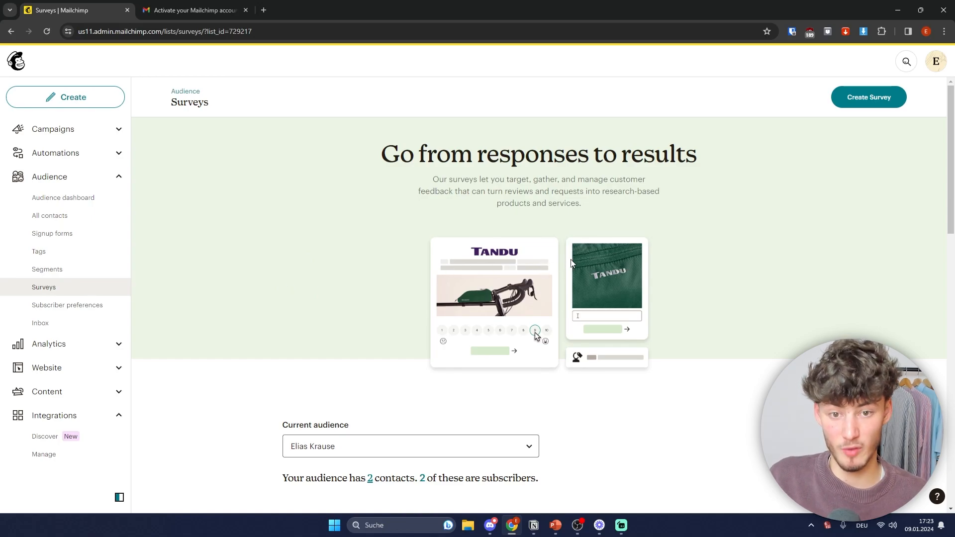
Step: Find the Post-purchase (1-10 scale) Survey template under Start with a template and create a survey
{"action": "scroll", "coordinate": [559, 274], "scroll_direction": "down", "scroll_amount": 4}
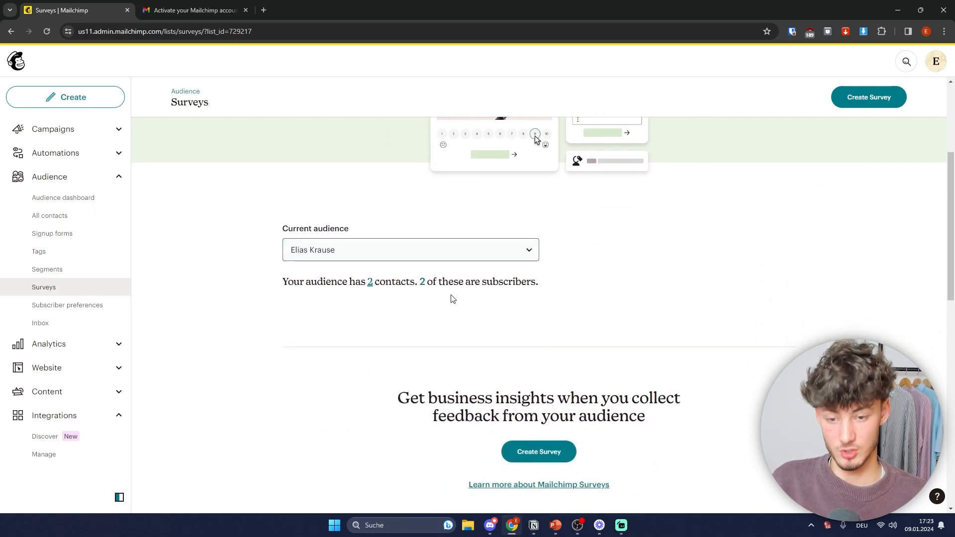
{"action": "scroll", "coordinate": [449, 296], "scroll_direction": "up", "scroll_amount": 4}
{"action": "left_click_drag", "start_coordinate": [382, 158], "coordinate": [492, 165]}
{"action": "left_click", "coordinate": [740, 162]}
{"action": "scroll", "coordinate": [704, 237], "scroll_direction": "down", "scroll_amount": 9}
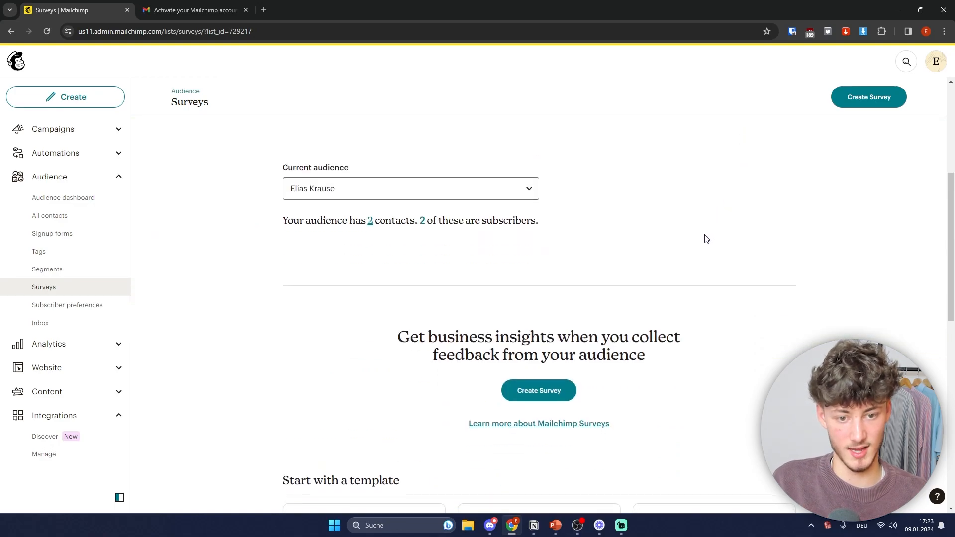
{"action": "scroll", "coordinate": [710, 245], "scroll_direction": "down", "scroll_amount": 2}
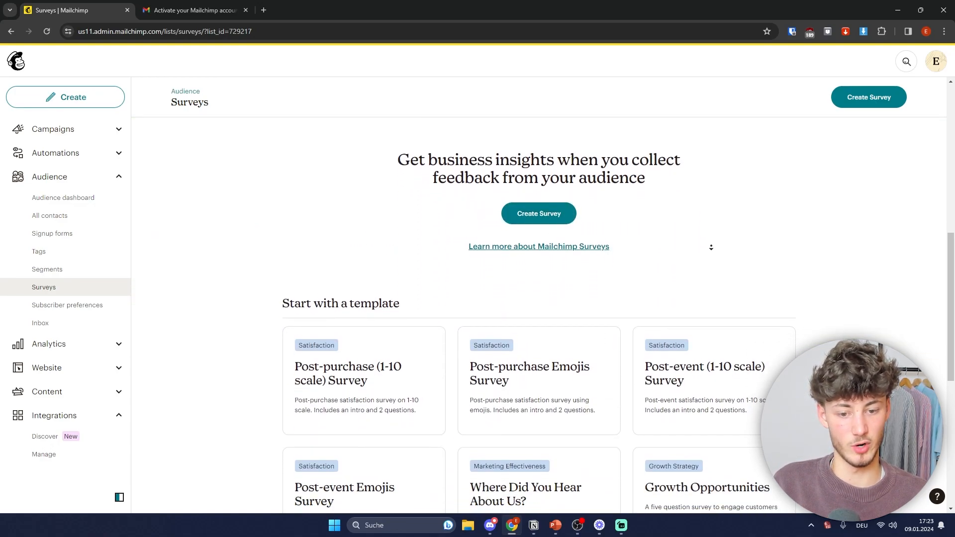
{"action": "scroll", "coordinate": [428, 224], "scroll_direction": "down", "scroll_amount": 5}
{"action": "scroll", "coordinate": [471, 228], "scroll_direction": "up", "scroll_amount": 5}
{"action": "scroll", "coordinate": [373, 271], "scroll_direction": "down", "scroll_amount": 1}
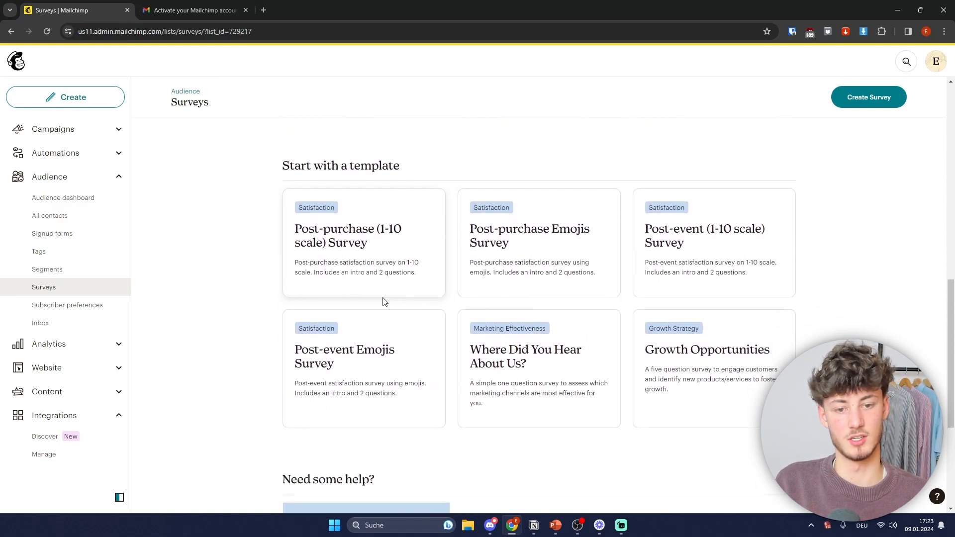
{"action": "left_click", "coordinate": [363, 256]}
{"action": "left_click", "coordinate": [647, 367]}
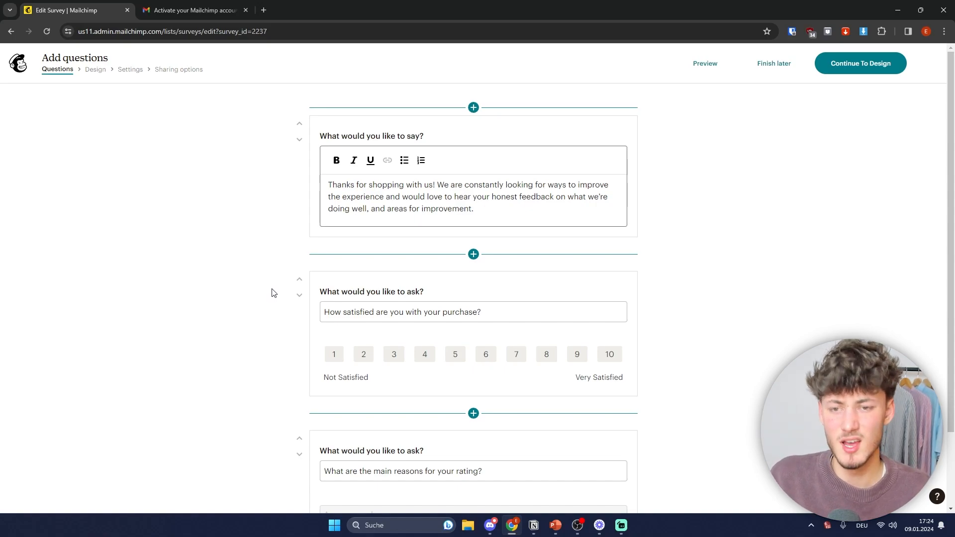
Step: Insert a new Range question after the survey's intro text
{"action": "scroll", "coordinate": [602, 229], "scroll_direction": "down", "scroll_amount": 2}
{"action": "scroll", "coordinate": [602, 228], "scroll_direction": "up", "scroll_amount": 2}
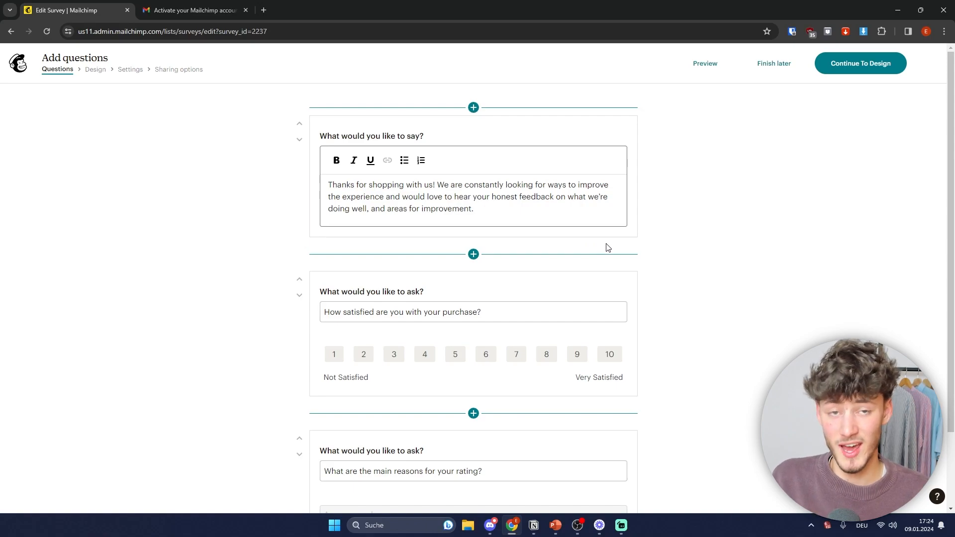
{"action": "left_click", "coordinate": [377, 140]}
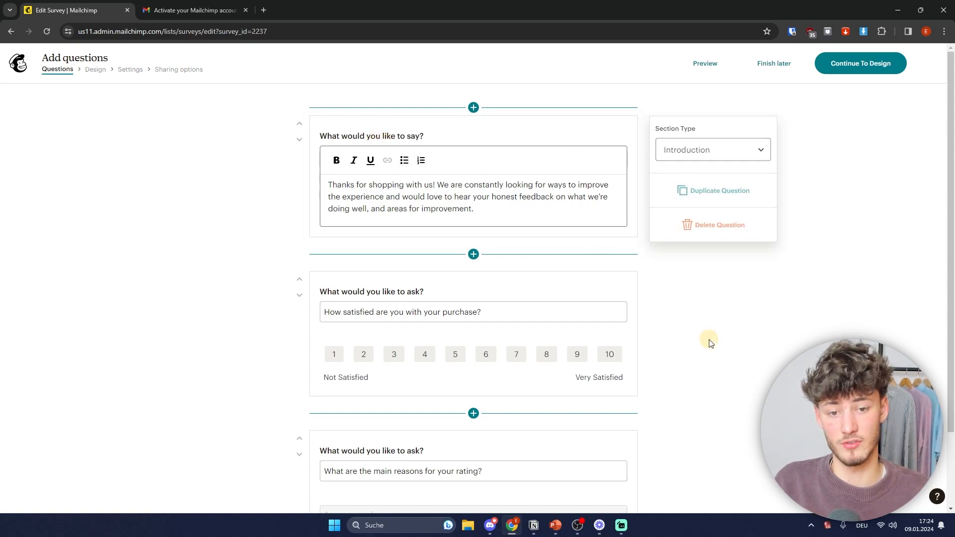
{"action": "scroll", "coordinate": [710, 343], "scroll_direction": "down", "scroll_amount": 2}
{"action": "left_click", "coordinate": [474, 165]}
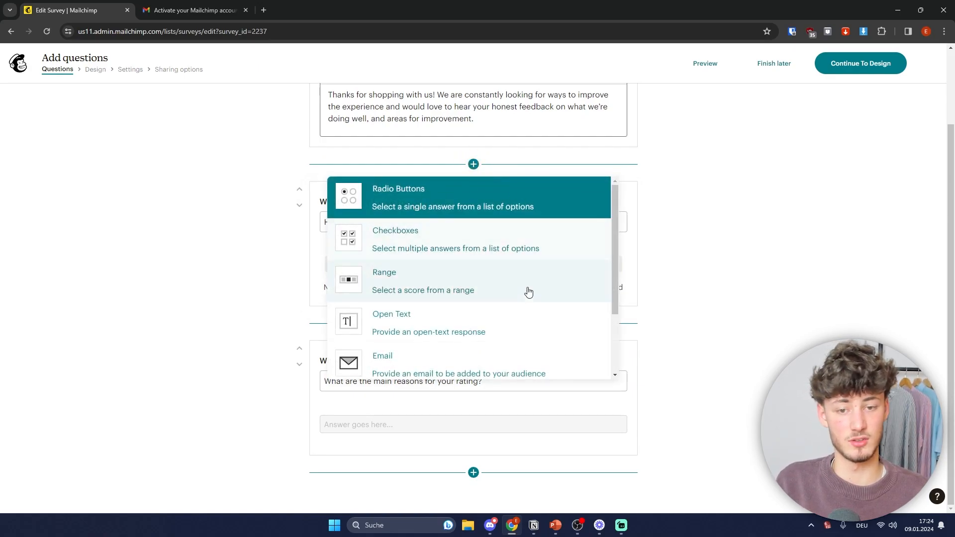
{"action": "scroll", "coordinate": [511, 285], "scroll_direction": "down", "scroll_amount": 2}
{"action": "scroll", "coordinate": [544, 282], "scroll_direction": "up", "scroll_amount": 2}
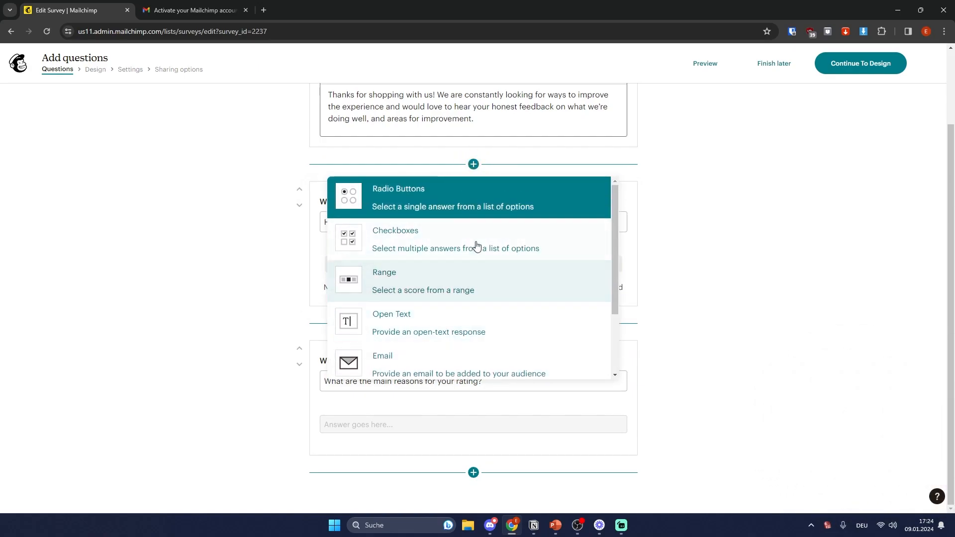
{"action": "left_click", "coordinate": [469, 287]}
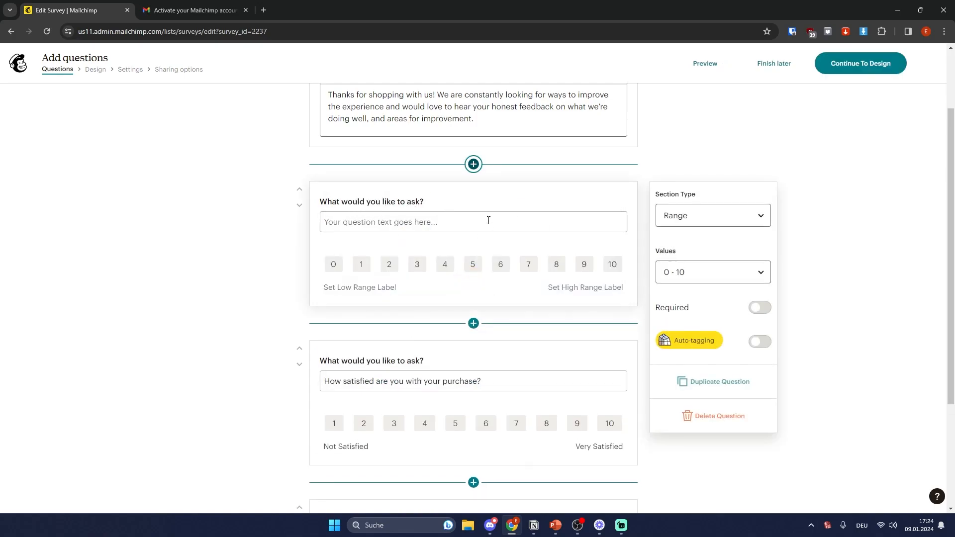
{"action": "left_click", "coordinate": [476, 224]}
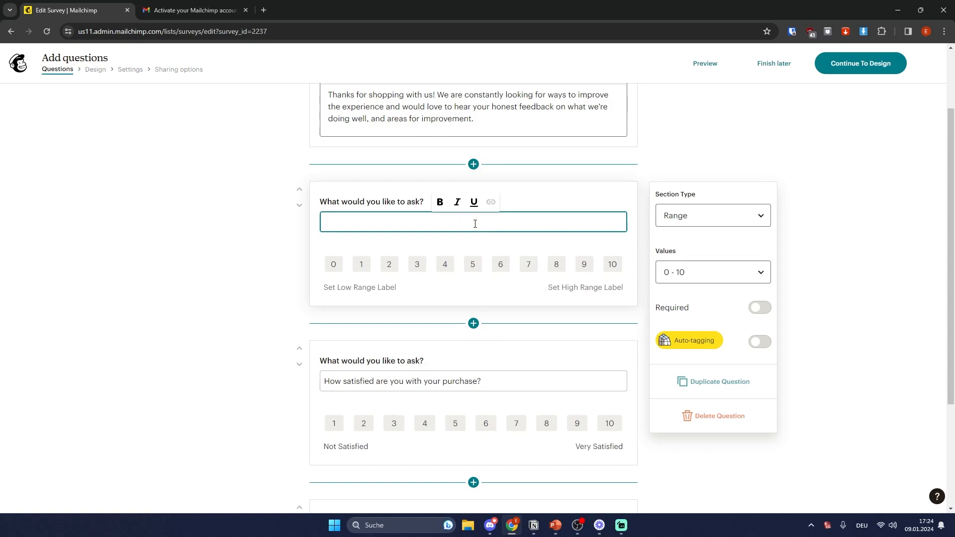
Step: Delete the empty Range question and continue to the Design step
{"action": "left_click", "coordinate": [378, 381]}
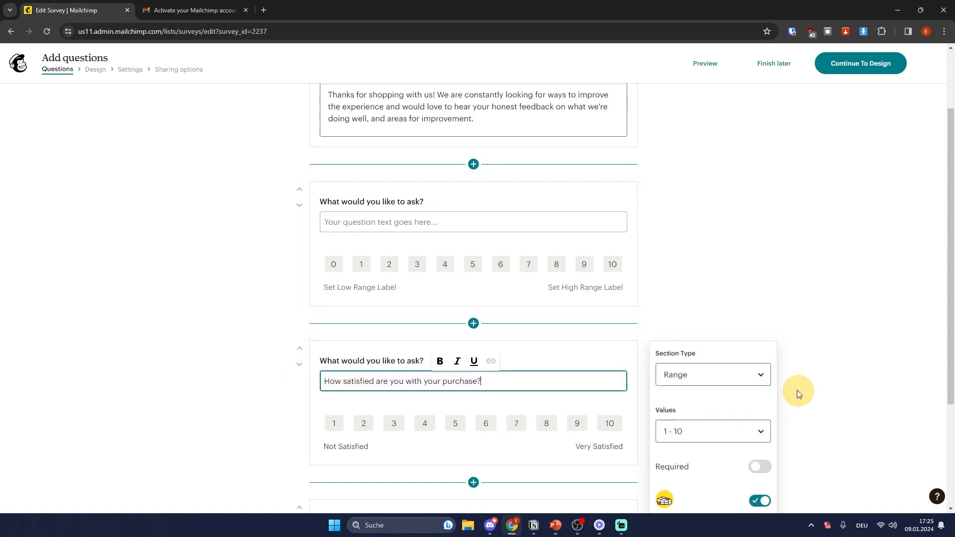
{"action": "left_click", "coordinate": [802, 300]}
{"action": "left_click", "coordinate": [609, 246]}
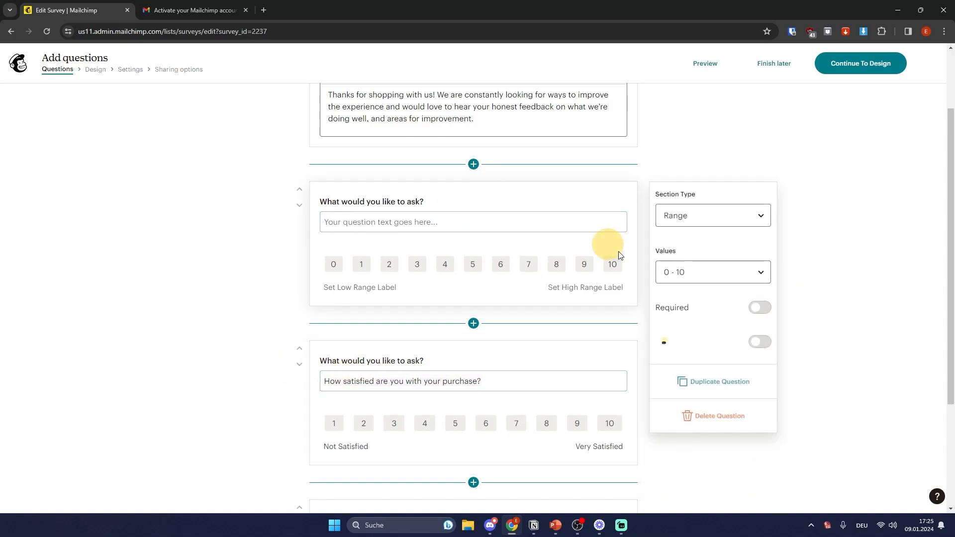
{"action": "left_click", "coordinate": [711, 417]}
{"action": "scroll", "coordinate": [578, 262], "scroll_direction": "up", "scroll_amount": 2}
{"action": "scroll", "coordinate": [580, 264], "scroll_direction": "down", "scroll_amount": 2}
{"action": "mouse_move", "coordinate": [681, 351]}
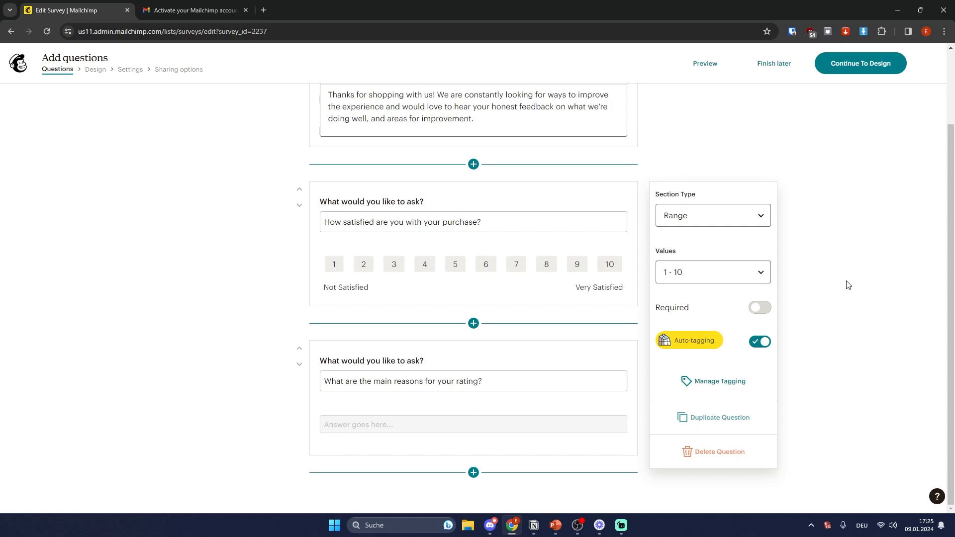
{"action": "scroll", "coordinate": [826, 348], "scroll_direction": "up", "scroll_amount": 2}
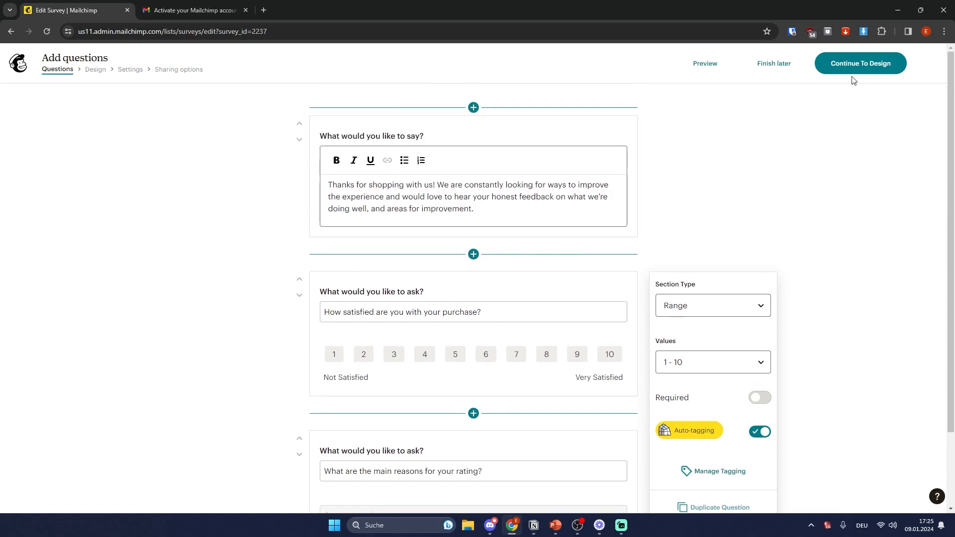
{"action": "left_click", "coordinate": [865, 64]}
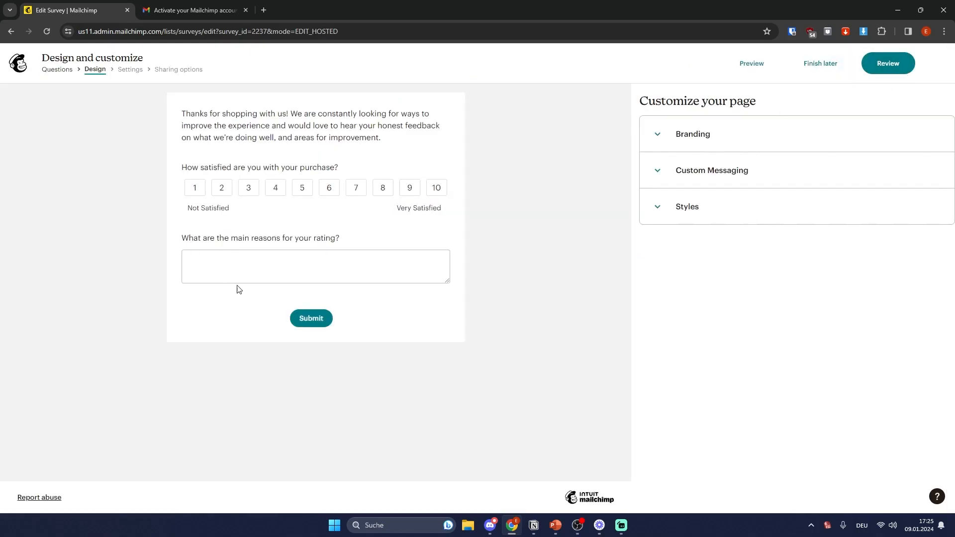
Step: Add a logo and set the survey title to bold 'Customer Satisfaction Survey'
{"action": "left_click", "coordinate": [671, 144]}
{"action": "left_click", "coordinate": [694, 180]}
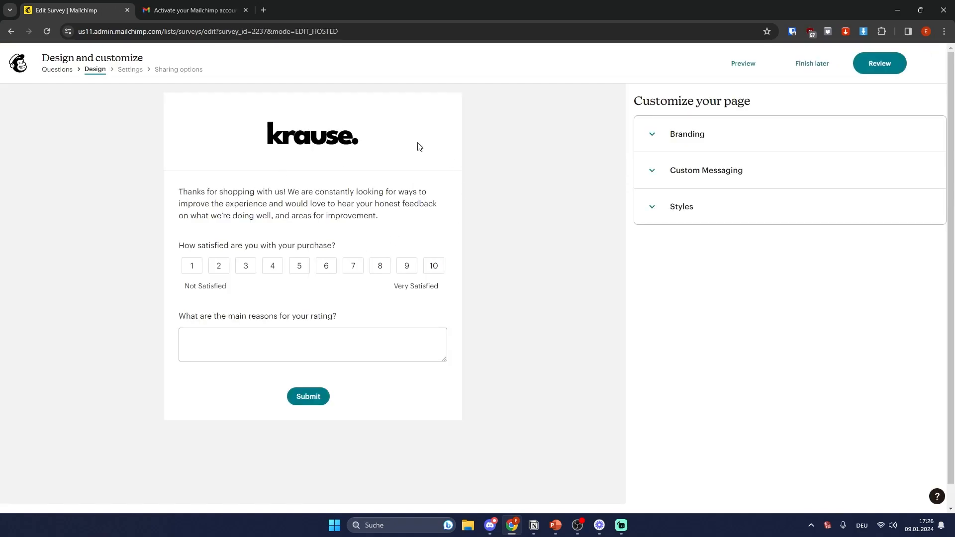
{"action": "left_click", "coordinate": [654, 173]}
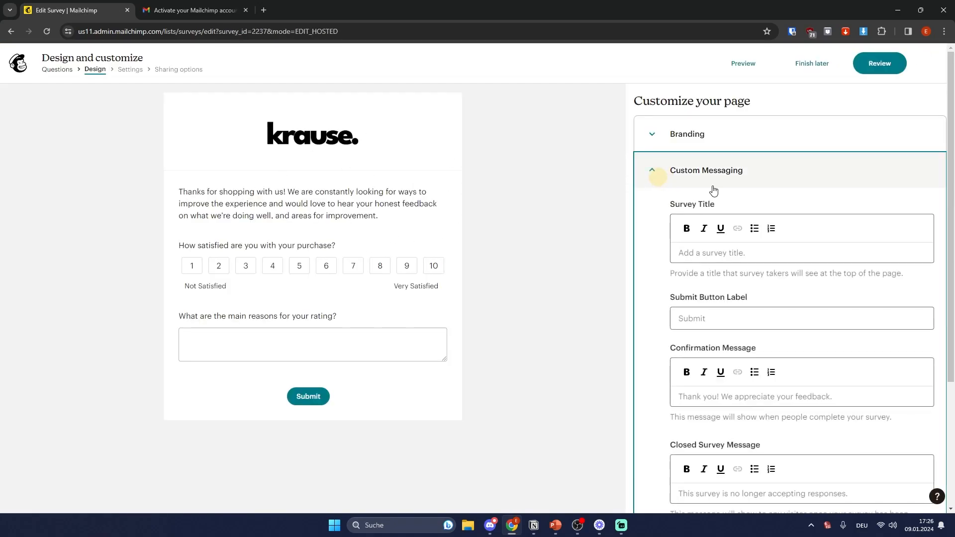
{"action": "left_click", "coordinate": [707, 253]}
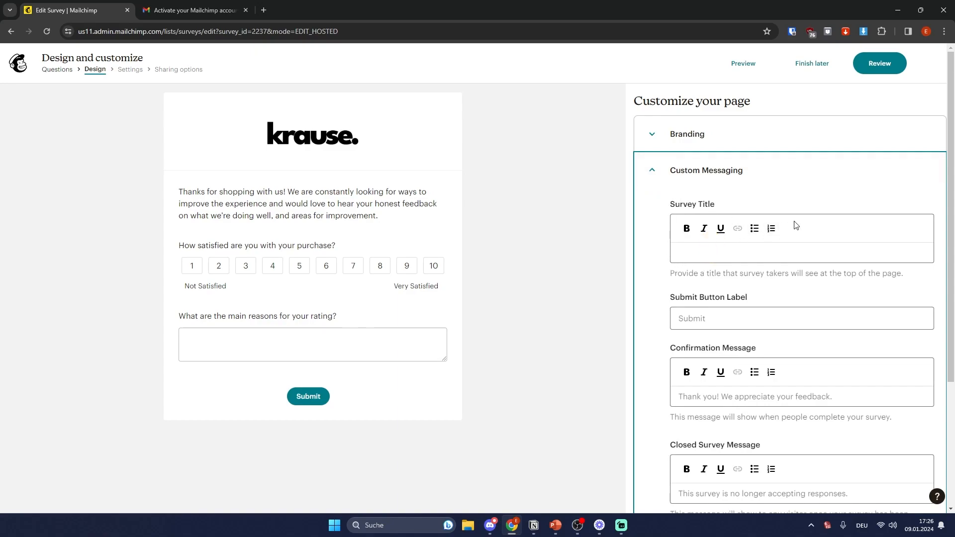
{"action": "type", "text": "Cus"}
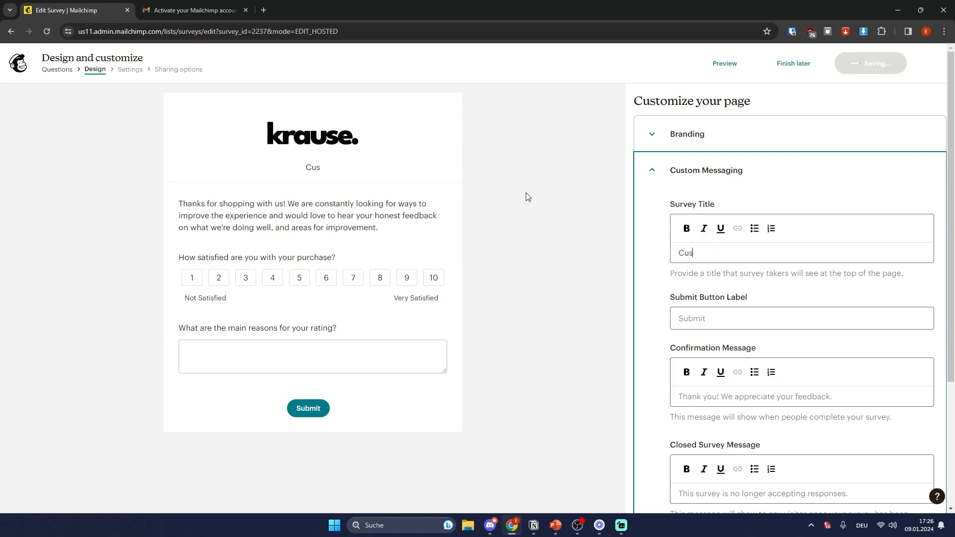
{"action": "type", "text": "tomer Satisfac"}
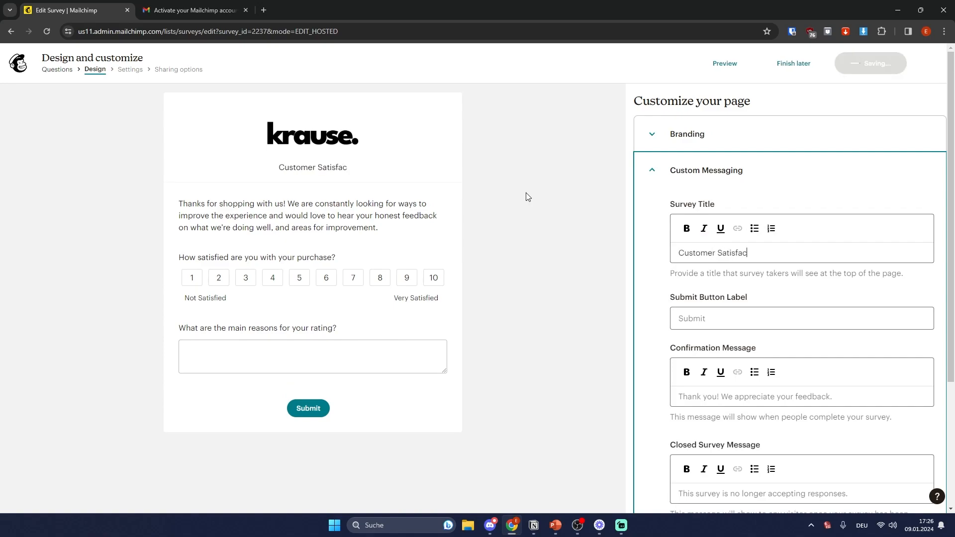
{"action": "type", "text": "tion Survey"}
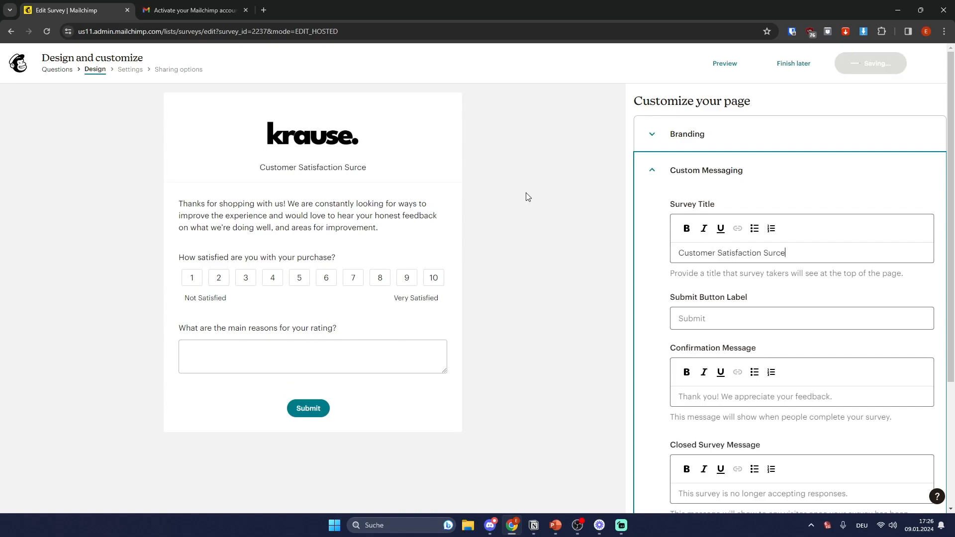
{"action": "key", "text": "ctrl+a"}
{"action": "left_click", "coordinate": [692, 238]}
{"action": "left_click", "coordinate": [782, 281]}
Step: Change the submit button label to 'Send'
{"action": "scroll", "coordinate": [781, 281], "scroll_direction": "down", "scroll_amount": 2}
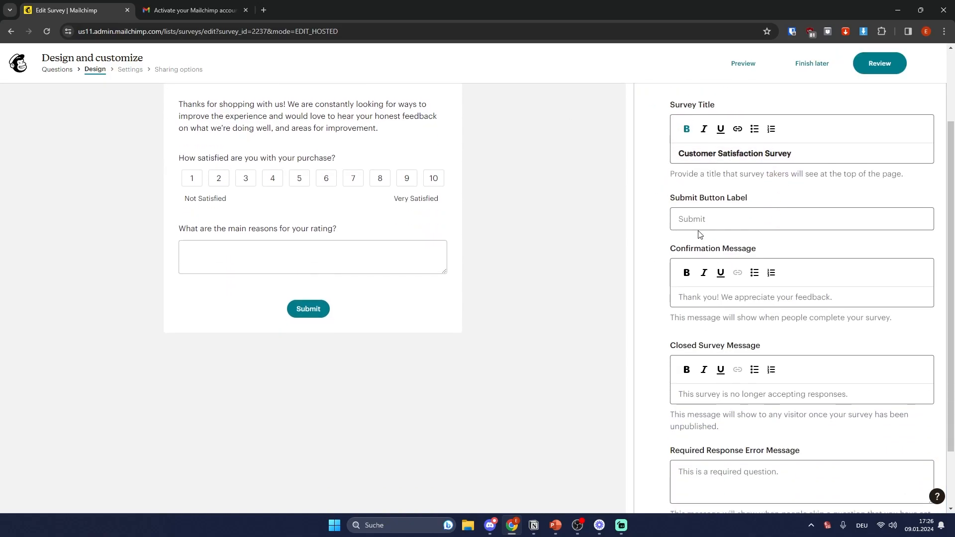
{"action": "left_click", "coordinate": [727, 218]}
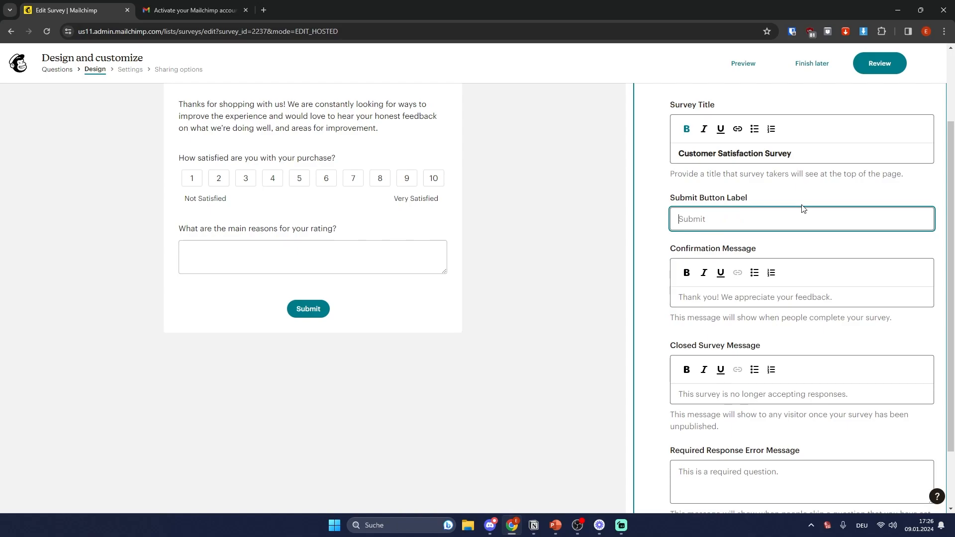
{"action": "type", "text": "Send it"}
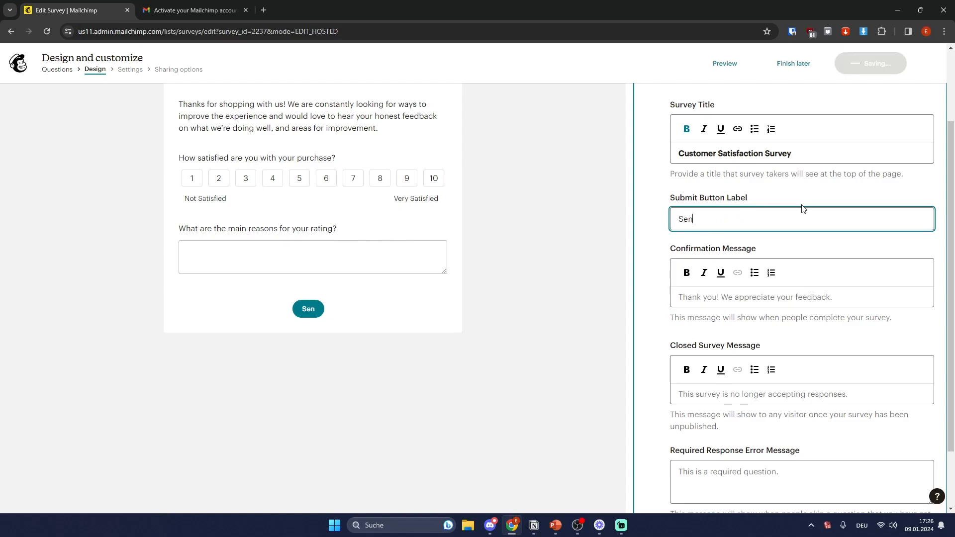
{"action": "key", "text": "BackSpace"}
{"action": "key", "text": "BackSpace"}
{"action": "key", "text": "BackSpace"}
{"action": "key", "text": "BackSpace"}
{"action": "key", "text": "BackSpace"}
{"action": "key", "text": "BackSpace"}
{"action": "key", "text": "BackSpace"}
{"action": "type", "text": "Send"}
{"action": "left_click", "coordinate": [838, 241]}
{"action": "scroll", "coordinate": [838, 243], "scroll_direction": "down", "scroll_amount": 1}
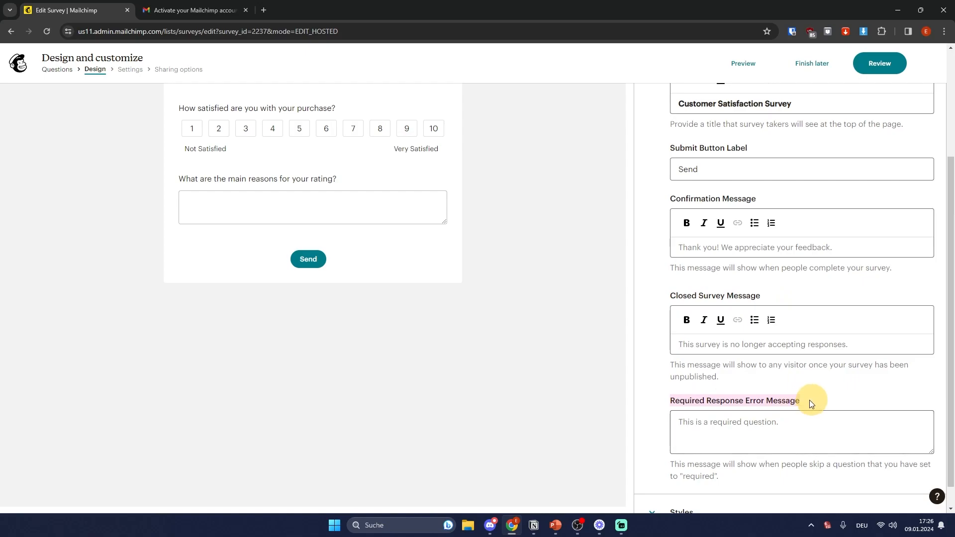
{"action": "left_click", "coordinate": [789, 400]}
{"action": "scroll", "coordinate": [819, 397], "scroll_direction": "up", "scroll_amount": 3}
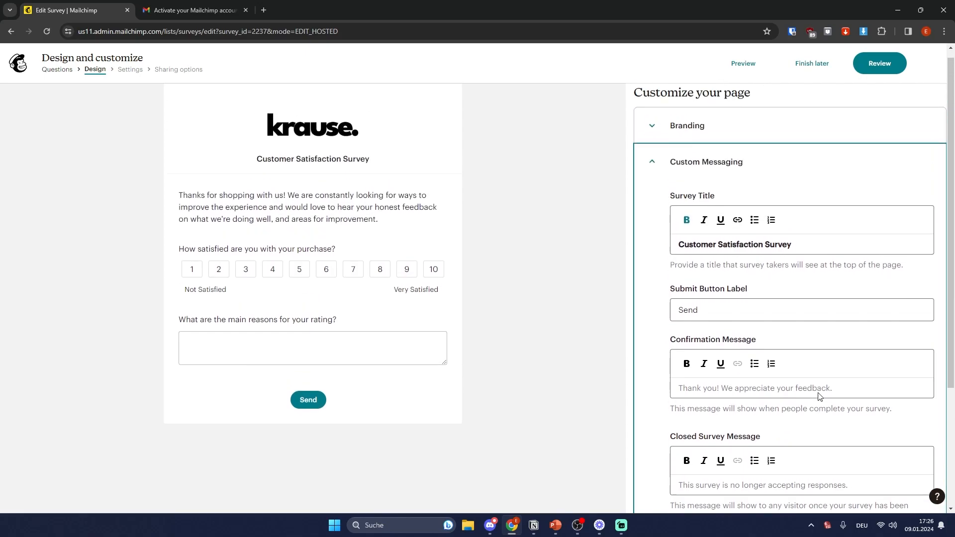
{"action": "left_click", "coordinate": [662, 182]}
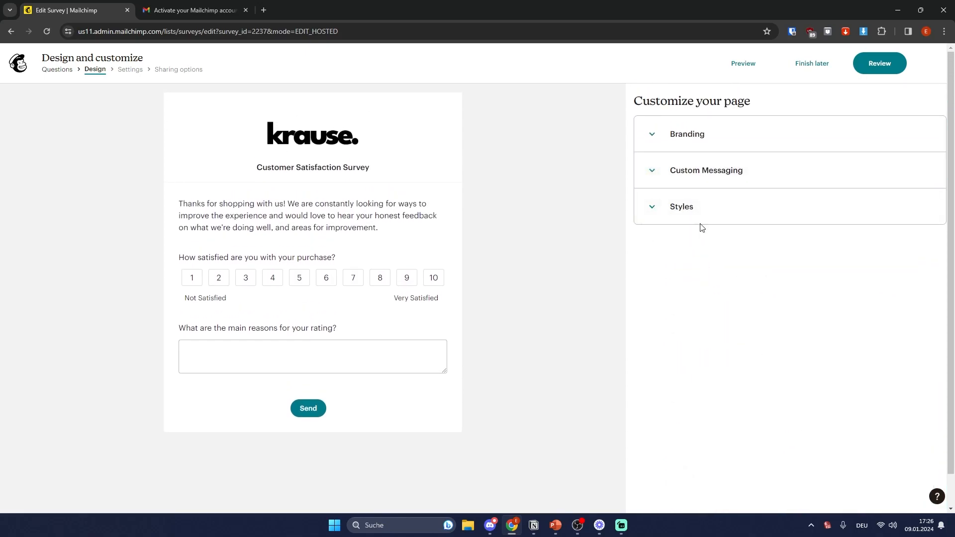
Step: Set the survey page background colour to white (#FFFFFF)
{"action": "left_click", "coordinate": [699, 205]}
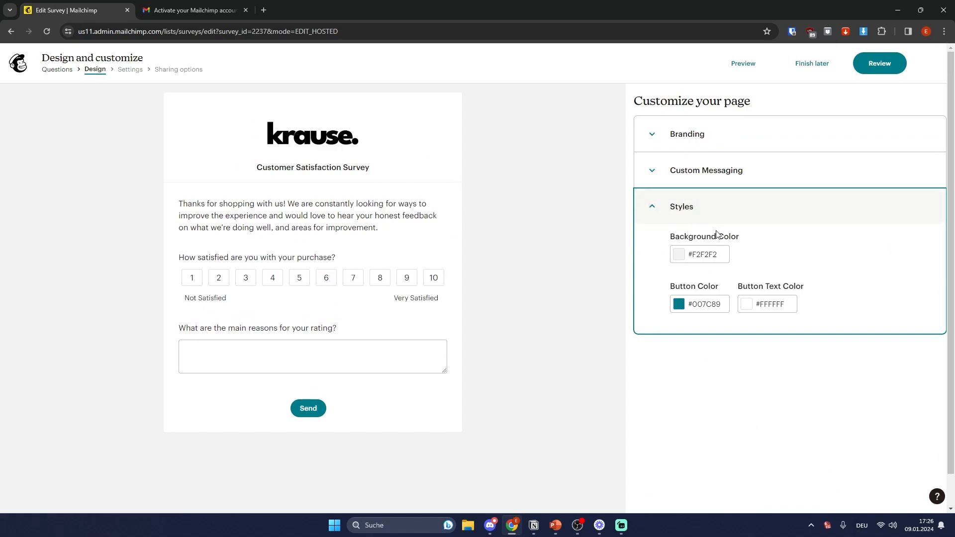
{"action": "left_click", "coordinate": [681, 255]}
{"action": "left_click", "coordinate": [804, 284]}
{"action": "left_click_drag", "start_coordinate": [774, 295], "coordinate": [587, 243]}
{"action": "left_click", "coordinate": [853, 436]}
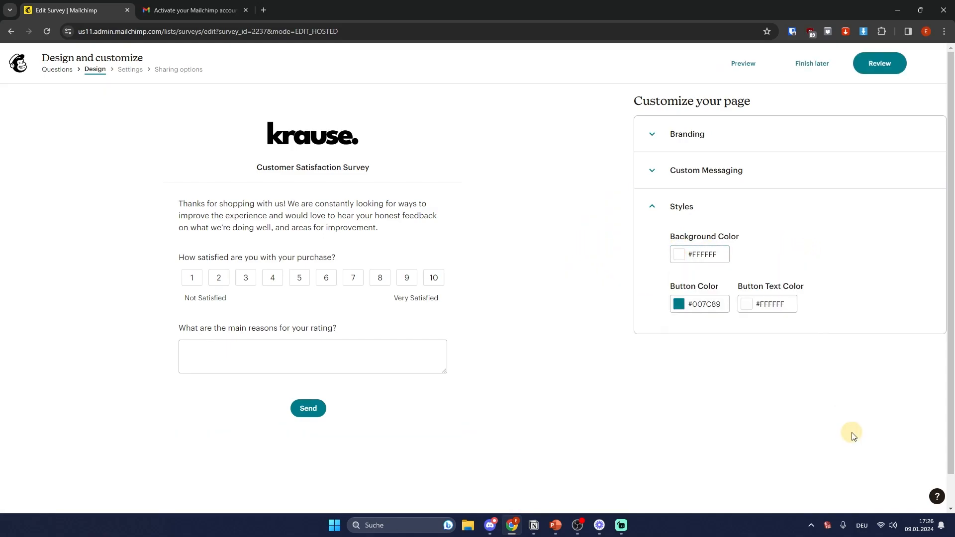
Step: Make the Send button bright cyan (#1AC4D7) and proceed to Review
{"action": "left_click", "coordinate": [707, 303]}
{"action": "mouse_move", "coordinate": [772, 373]}
{"action": "left_mouse_down"}
{"action": "mouse_move", "coordinate": [765, 379]}
{"action": "mouse_move", "coordinate": [826, 302]}
{"action": "left_mouse_up"}
{"action": "left_click", "coordinate": [785, 373]}
{"action": "mouse_move", "coordinate": [785, 373]}
{"action": "left_mouse_down"}
{"action": "mouse_move", "coordinate": [811, 362]}
{"action": "mouse_move", "coordinate": [807, 342]}
{"action": "mouse_move", "coordinate": [777, 339]}
{"action": "mouse_move", "coordinate": [789, 340]}
{"action": "left_mouse_up"}
{"action": "left_click", "coordinate": [854, 393]}
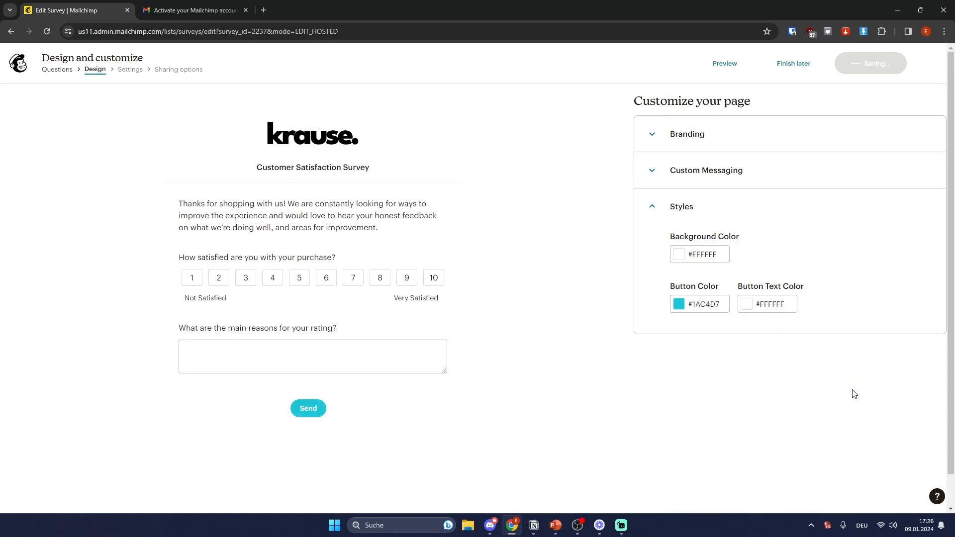
{"action": "left_click", "coordinate": [891, 65]}
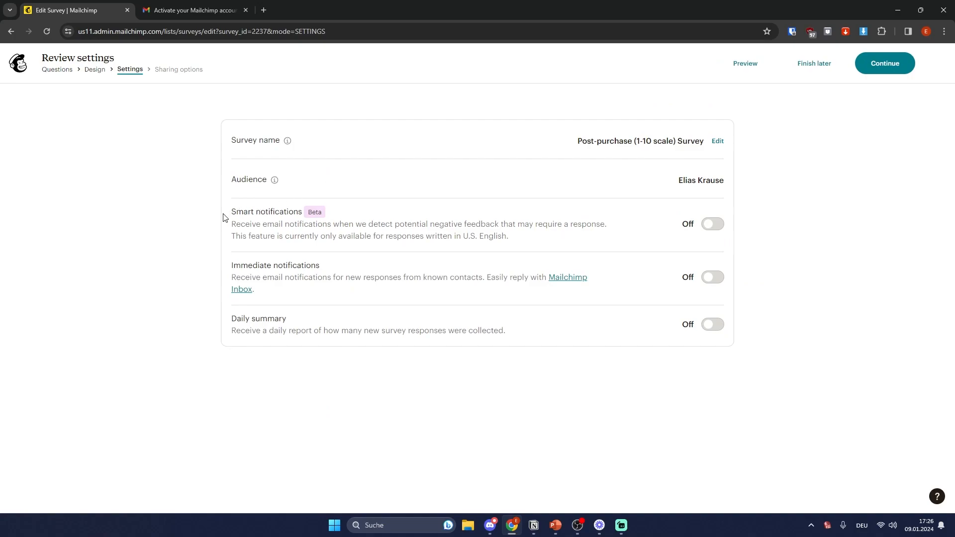
Step: Check the Smart, Immediate and Daily summary notifications are off, then continue
{"action": "left_click_drag", "start_coordinate": [234, 214], "coordinate": [318, 212]}
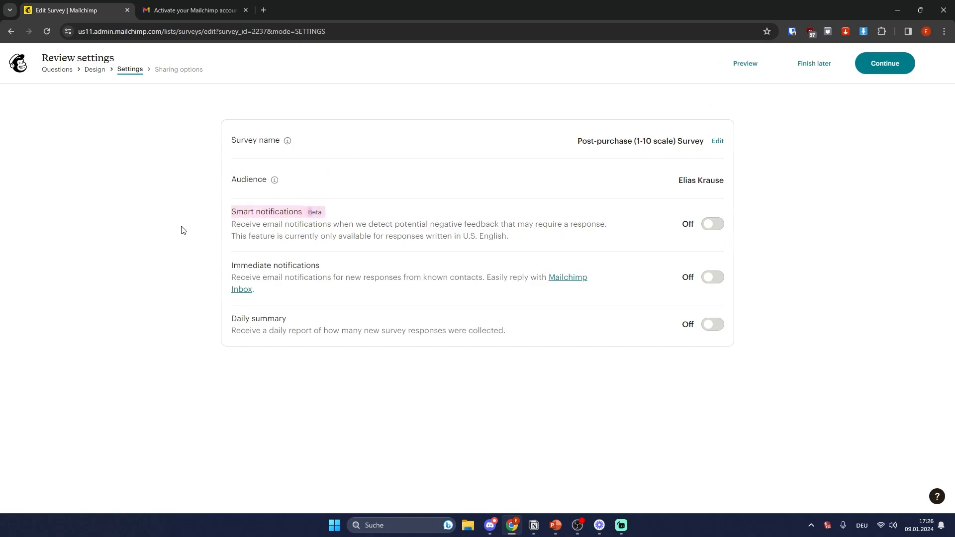
{"action": "left_click", "coordinate": [824, 231]}
{"action": "left_click_drag", "start_coordinate": [227, 274], "coordinate": [329, 266]}
{"action": "left_click", "coordinate": [817, 319]}
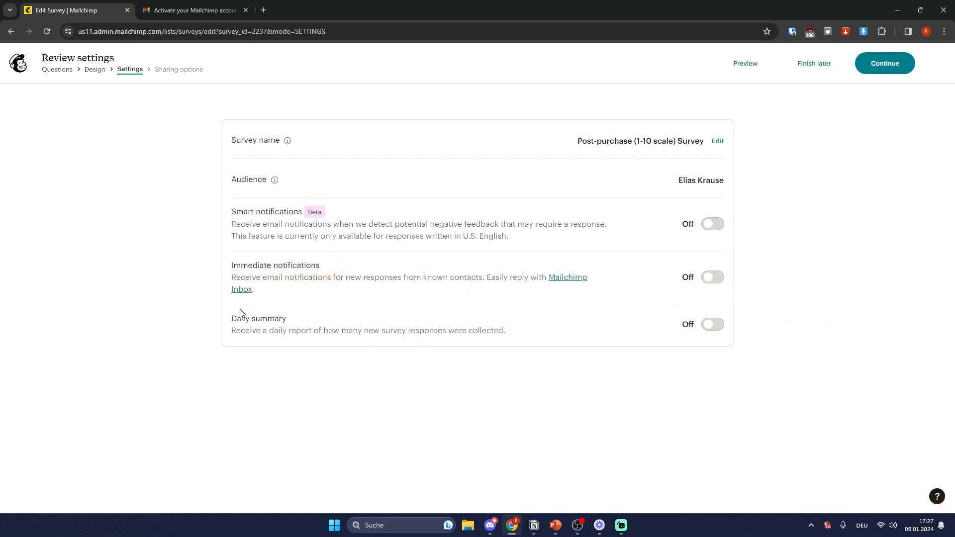
{"action": "left_click_drag", "start_coordinate": [232, 319], "coordinate": [362, 319]}
{"action": "left_click", "coordinate": [863, 255]}
{"action": "left_click", "coordinate": [884, 63]}
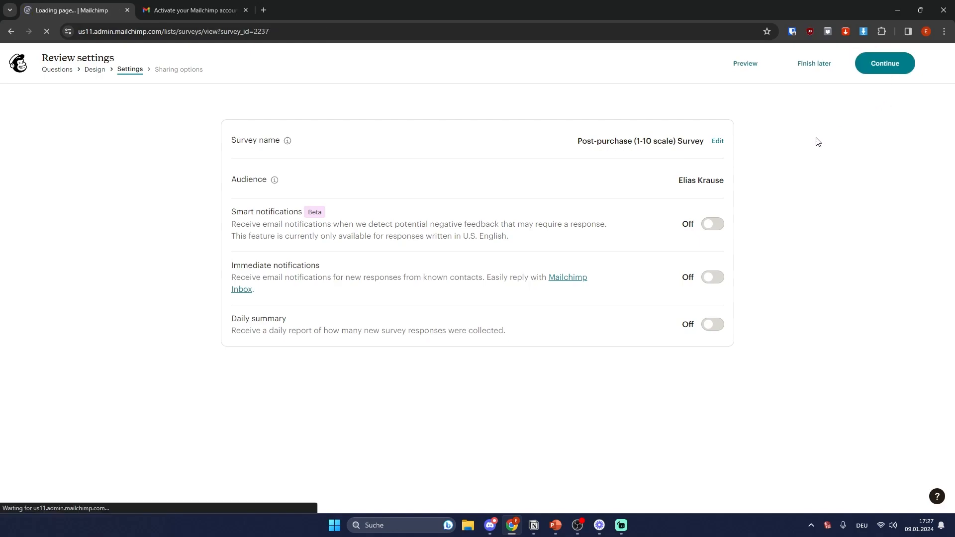
Step: Look over the Survey Overview page and its Share your survey options
{"action": "scroll", "coordinate": [731, 203], "scroll_direction": "down", "scroll_amount": 2}
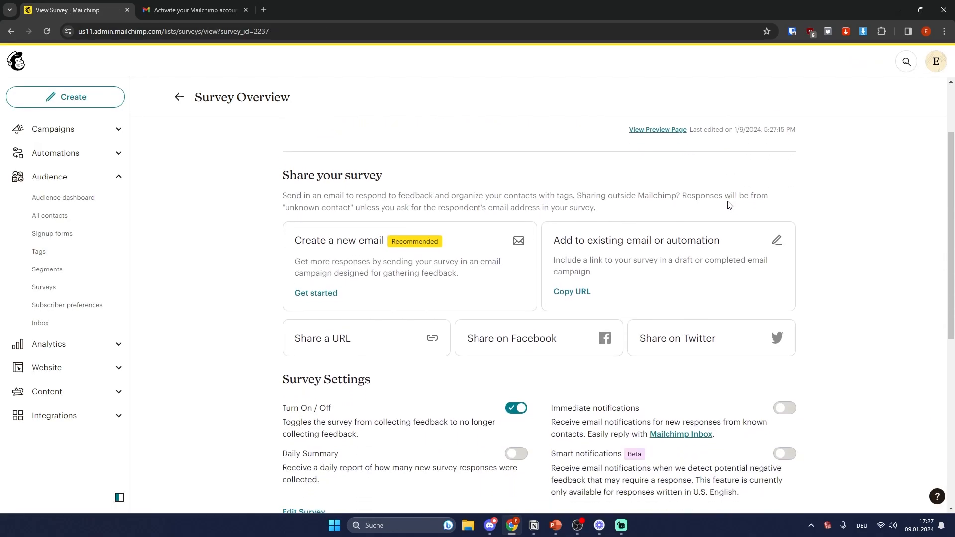
{"action": "scroll", "coordinate": [731, 196], "scroll_direction": "down", "scroll_amount": 2}
{"action": "scroll", "coordinate": [729, 196], "scroll_direction": "up", "scroll_amount": 4}
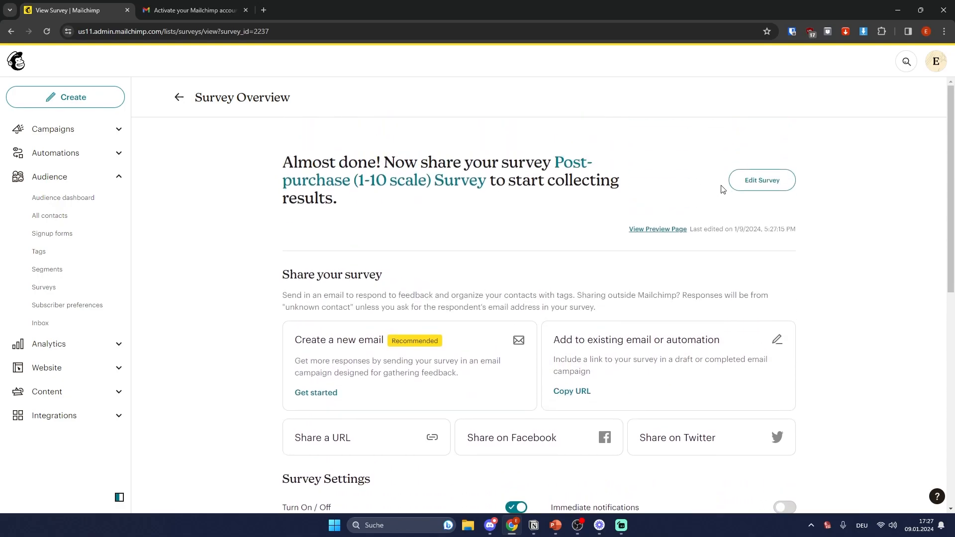
{"action": "left_click_drag", "start_coordinate": [271, 271], "coordinate": [490, 273]}
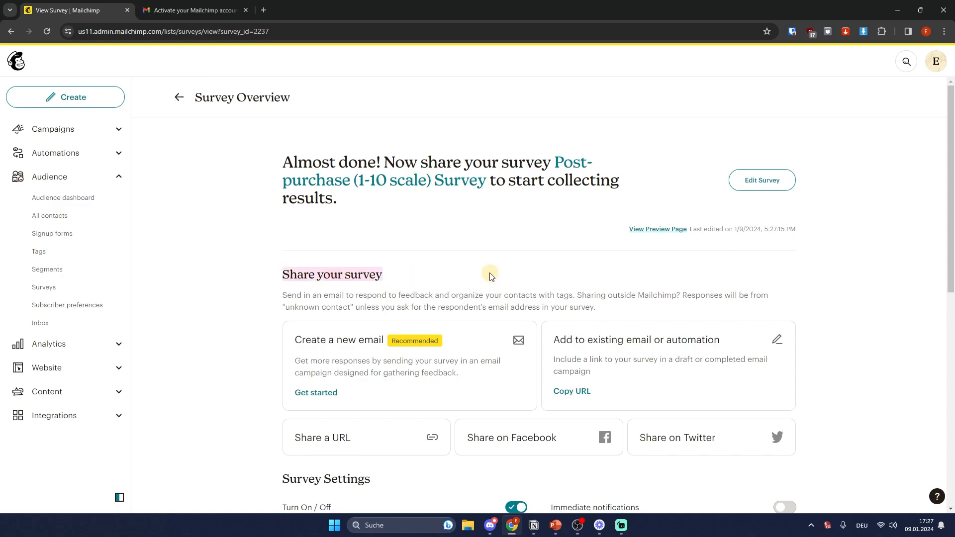
{"action": "left_click", "coordinate": [516, 297]}
{"action": "scroll", "coordinate": [520, 290], "scroll_direction": "down", "scroll_amount": 2}
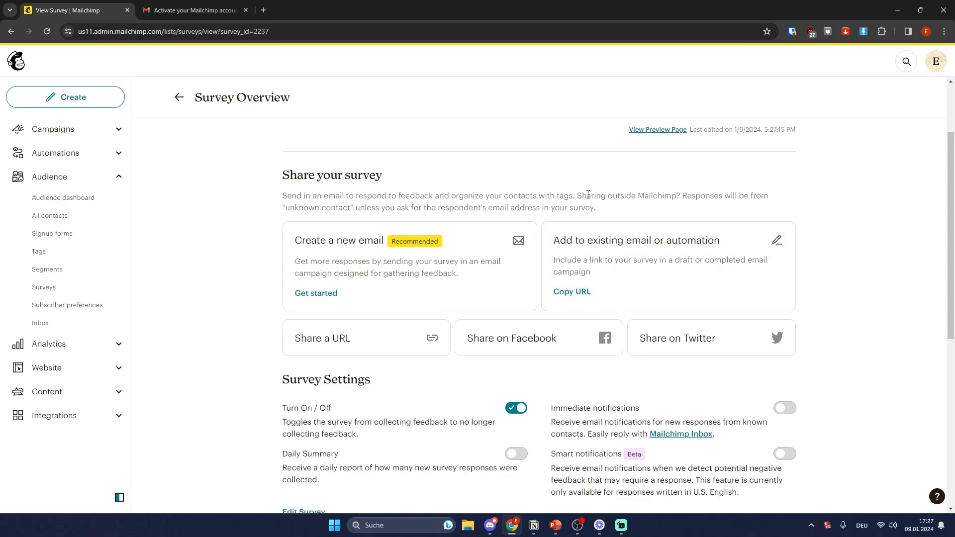
Step: Copy the survey's share URL, view the live survey in a new tab, then close it
{"action": "left_click", "coordinate": [426, 337]}
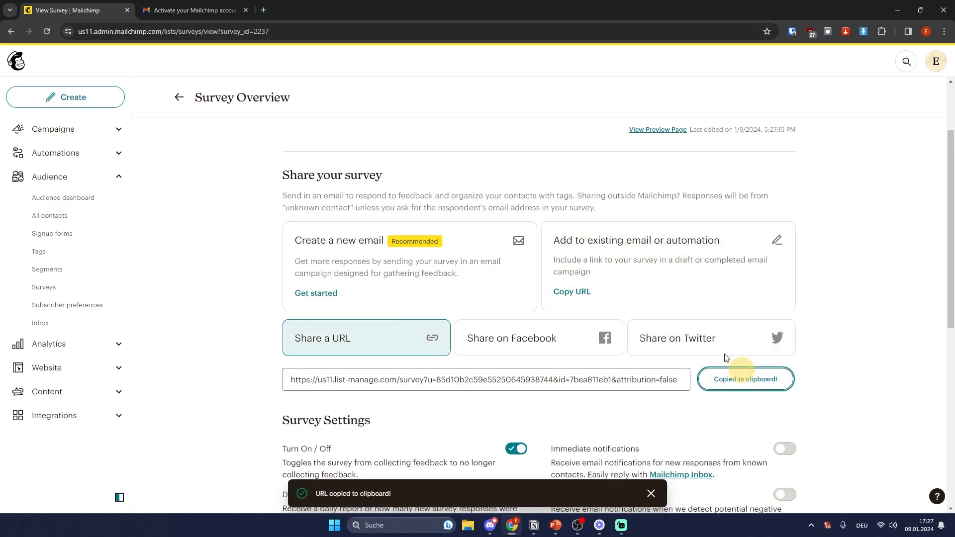
{"action": "left_click", "coordinate": [265, 10]}
{"action": "key", "text": "ctrl+v"}
{"action": "key", "text": "Return"}
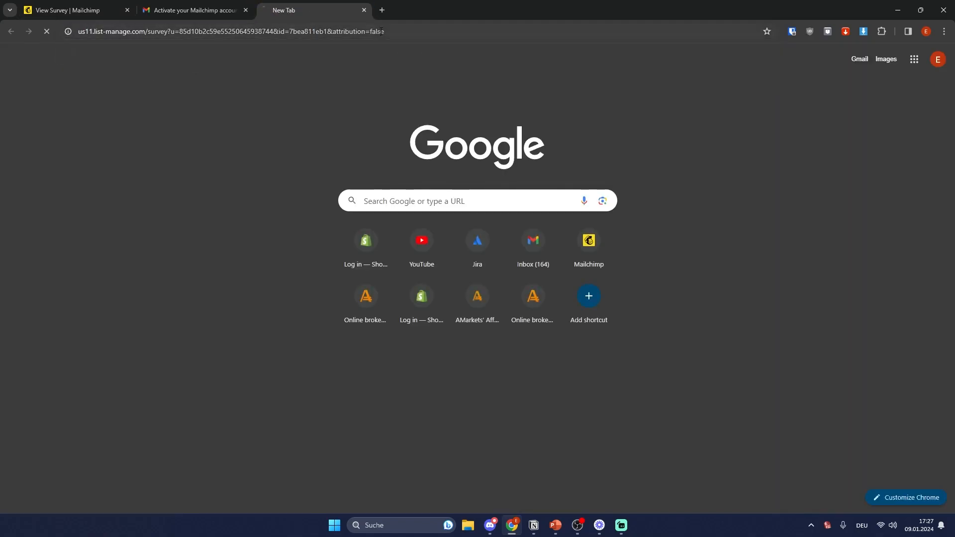
{"action": "left_click_drag", "start_coordinate": [319, 10], "coordinate": [224, 7]}
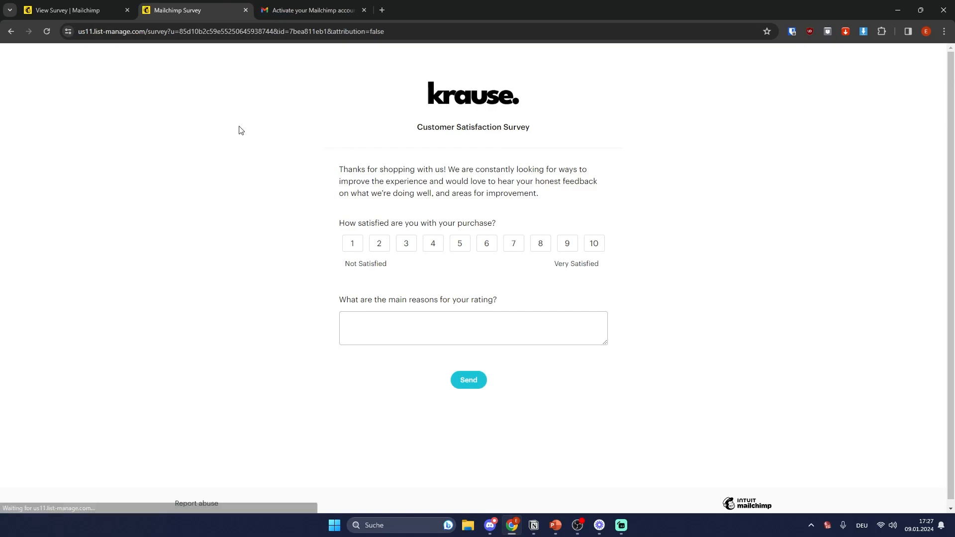
{"action": "left_click", "coordinate": [82, 2]}
{"action": "middle_click", "coordinate": [166, 3]}
Step: Scroll through the survey overview down to its Results section
{"action": "left_click", "coordinate": [238, 239]}
{"action": "scroll", "coordinate": [238, 242], "scroll_direction": "down", "scroll_amount": 5}
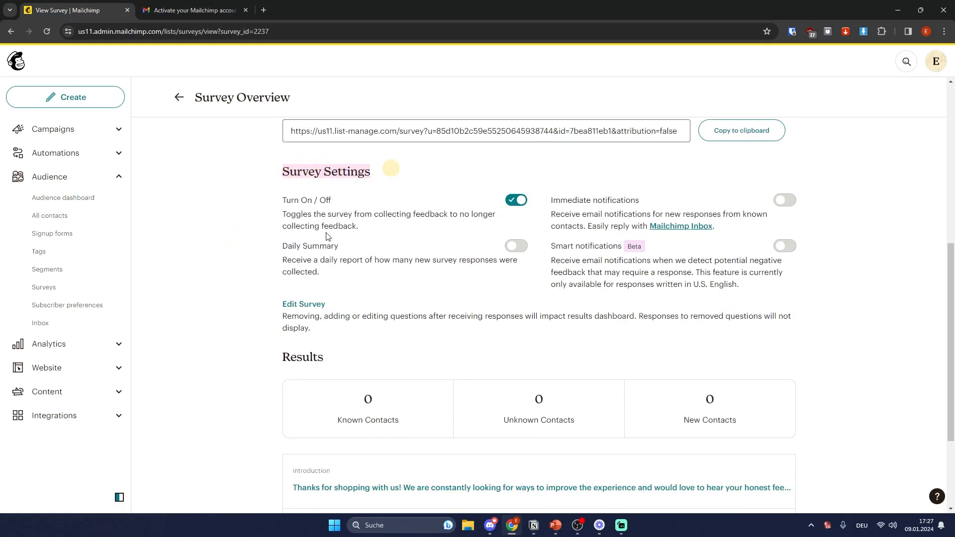
{"action": "scroll", "coordinate": [392, 168], "scroll_direction": "down", "scroll_amount": 2}
{"action": "left_click", "coordinate": [220, 251]}
{"action": "left_click_drag", "start_coordinate": [256, 265], "coordinate": [379, 259]}
{"action": "left_click", "coordinate": [407, 256]}
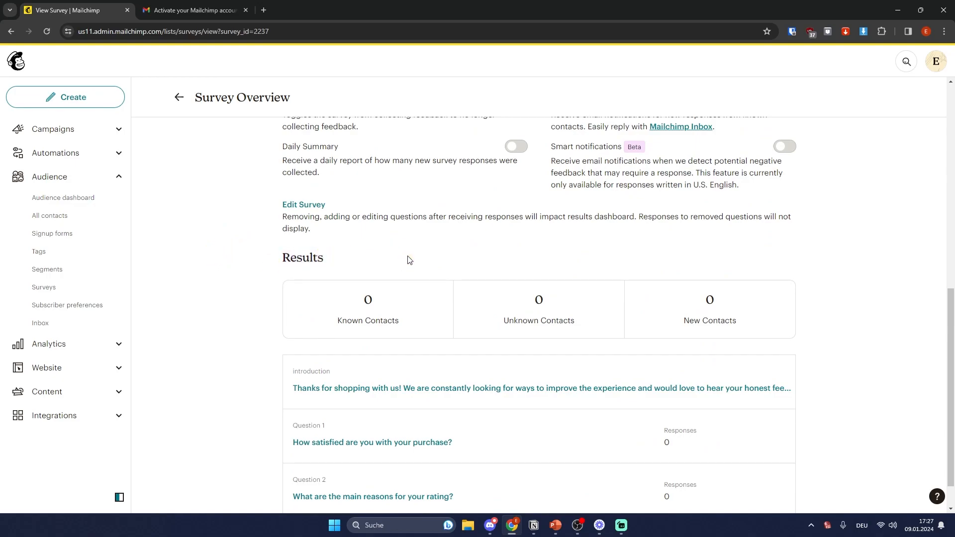
{"action": "scroll", "coordinate": [446, 253], "scroll_direction": "down", "scroll_amount": 1}
{"action": "scroll", "coordinate": [826, 312], "scroll_direction": "up", "scroll_amount": 4}
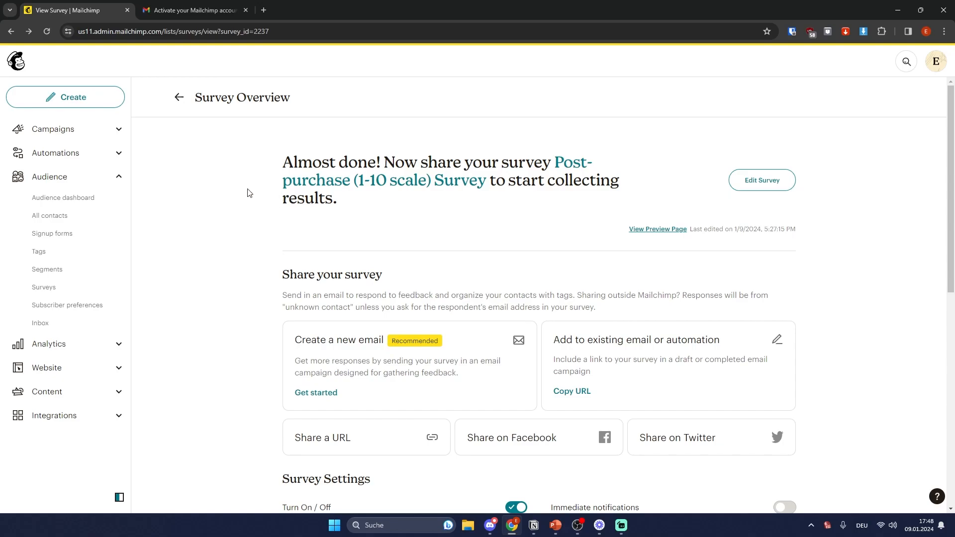
Step: Browse the Signup forms overview and edit the Pop-up form
{"action": "left_click", "coordinate": [54, 233]}
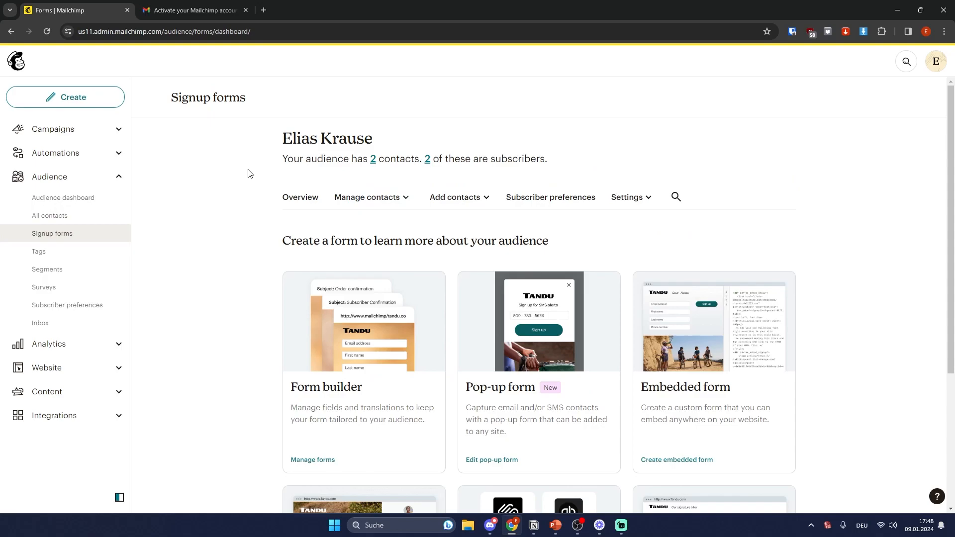
{"action": "scroll", "coordinate": [243, 199], "scroll_direction": "down", "scroll_amount": 1}
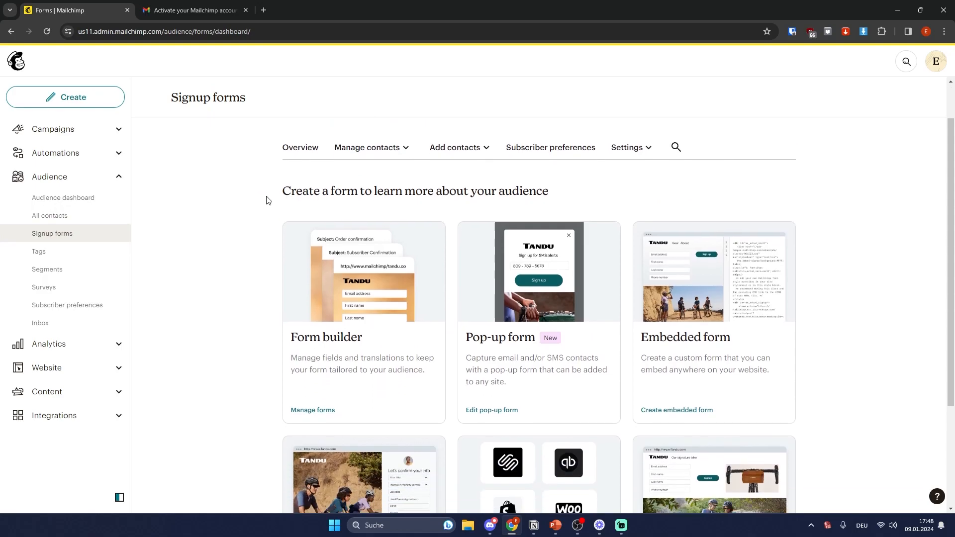
{"action": "scroll", "coordinate": [318, 204], "scroll_direction": "down", "scroll_amount": 2}
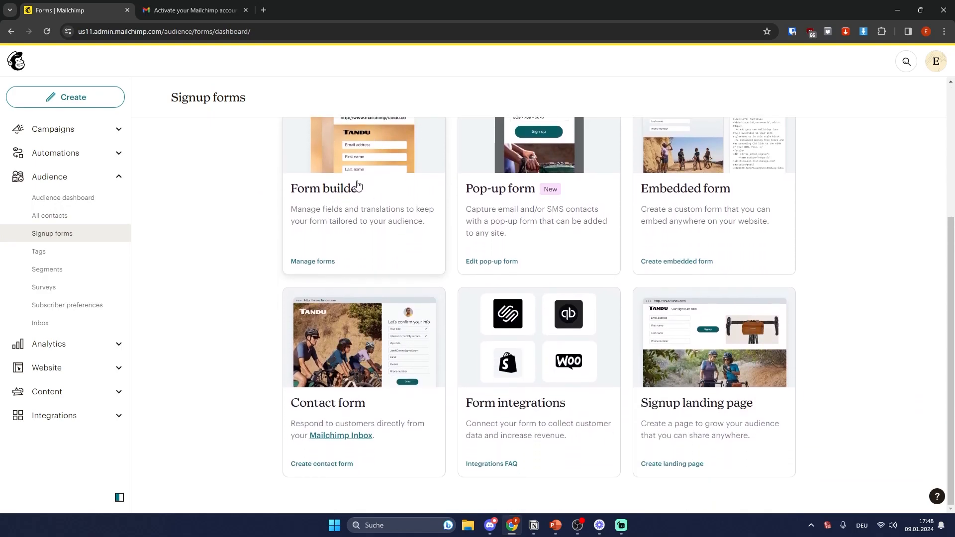
{"action": "scroll", "coordinate": [605, 242], "scroll_direction": "up", "scroll_amount": 1}
{"action": "scroll", "coordinate": [619, 231], "scroll_direction": "down", "scroll_amount": 2}
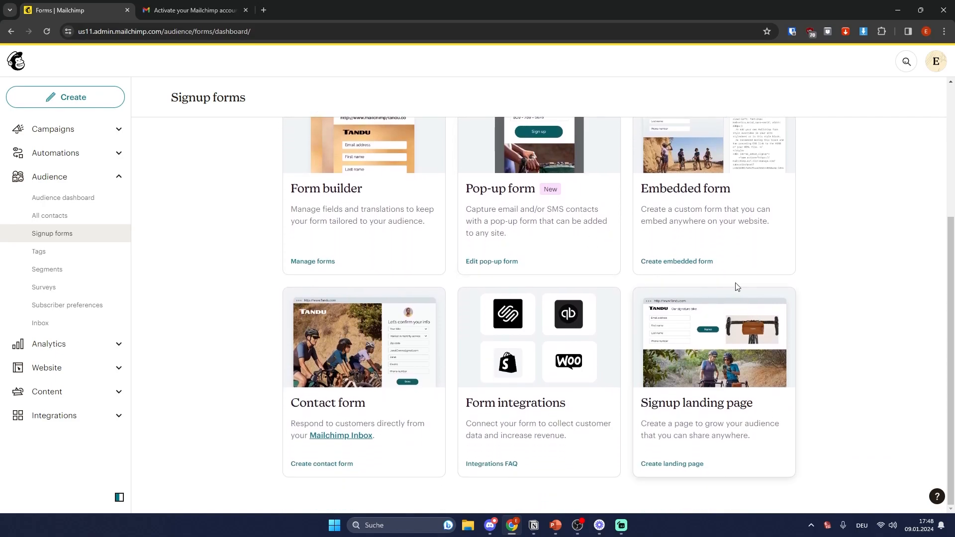
{"action": "scroll", "coordinate": [741, 261], "scroll_direction": "up", "scroll_amount": 1}
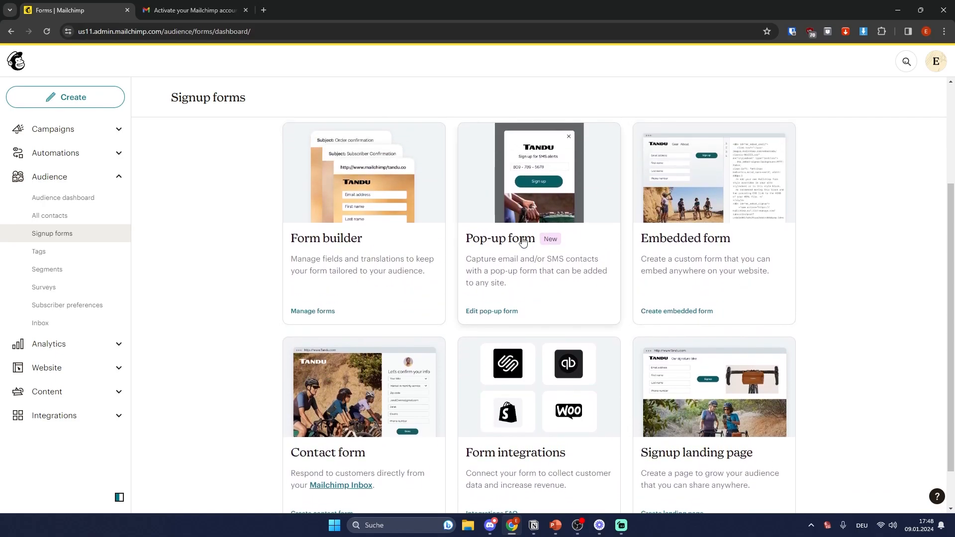
{"action": "scroll", "coordinate": [689, 170], "scroll_direction": "down", "scroll_amount": 1}
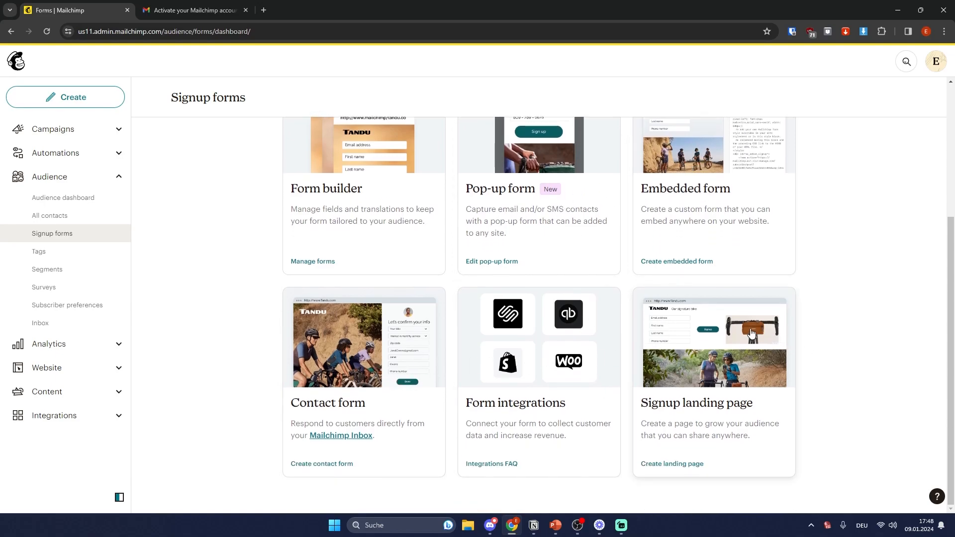
{"action": "scroll", "coordinate": [753, 349], "scroll_direction": "up", "scroll_amount": 1}
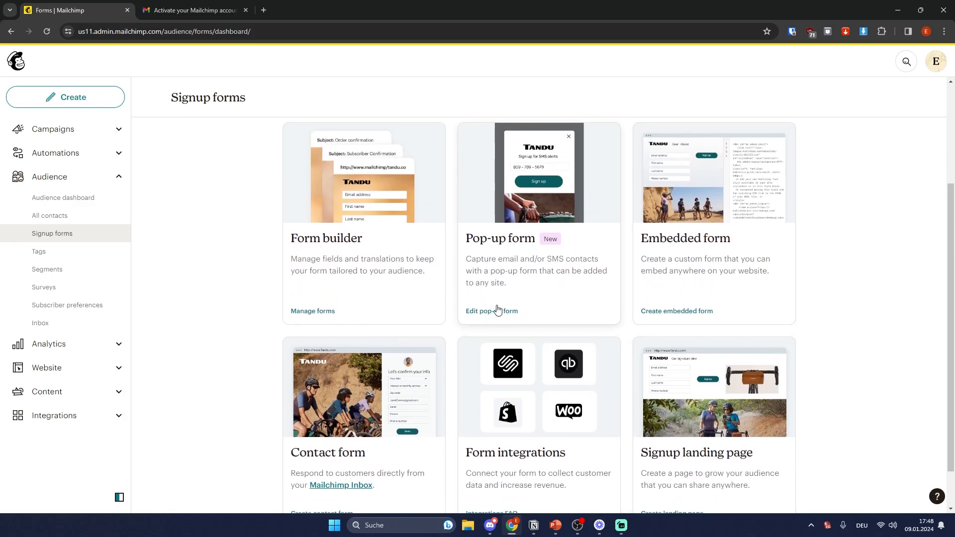
{"action": "left_click", "coordinate": [503, 245]}
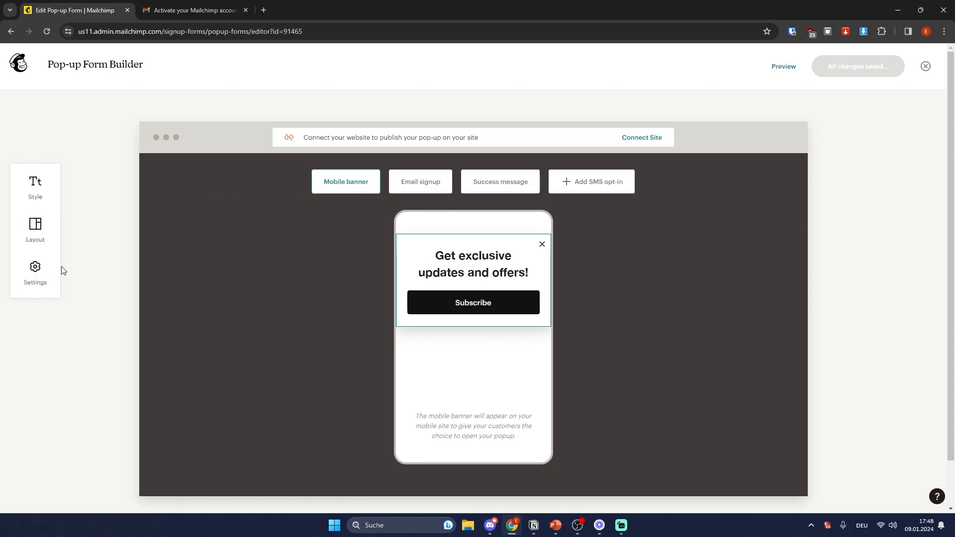
Step: Switch to the Email signup pop-up and try its layouts, settling on the no-image layout
{"action": "left_click", "coordinate": [33, 230]}
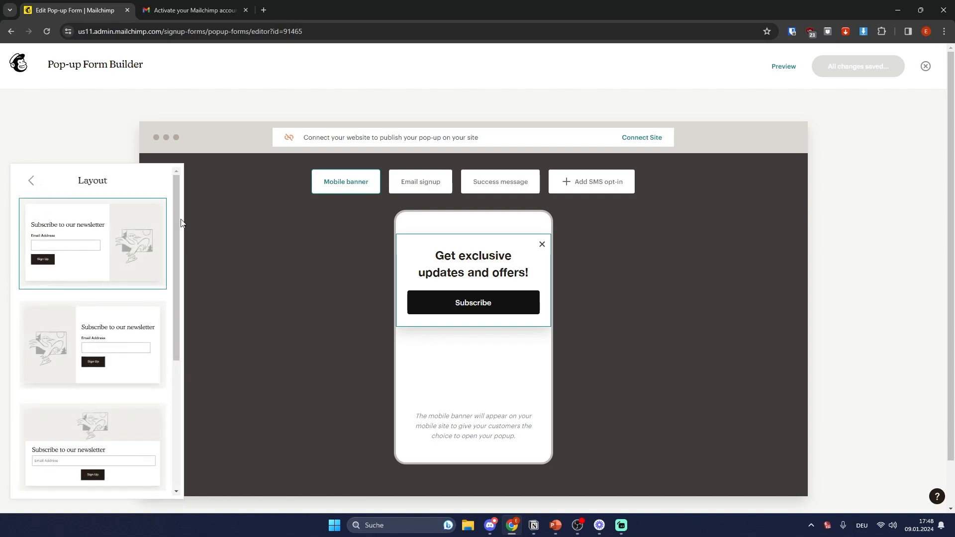
{"action": "scroll", "coordinate": [81, 341], "scroll_direction": "down", "scroll_amount": 5}
{"action": "left_click", "coordinate": [424, 180]}
{"action": "left_click", "coordinate": [33, 230]}
{"action": "scroll", "coordinate": [96, 283], "scroll_direction": "down", "scroll_amount": 5}
{"action": "scroll", "coordinate": [96, 284], "scroll_direction": "up", "scroll_amount": 3}
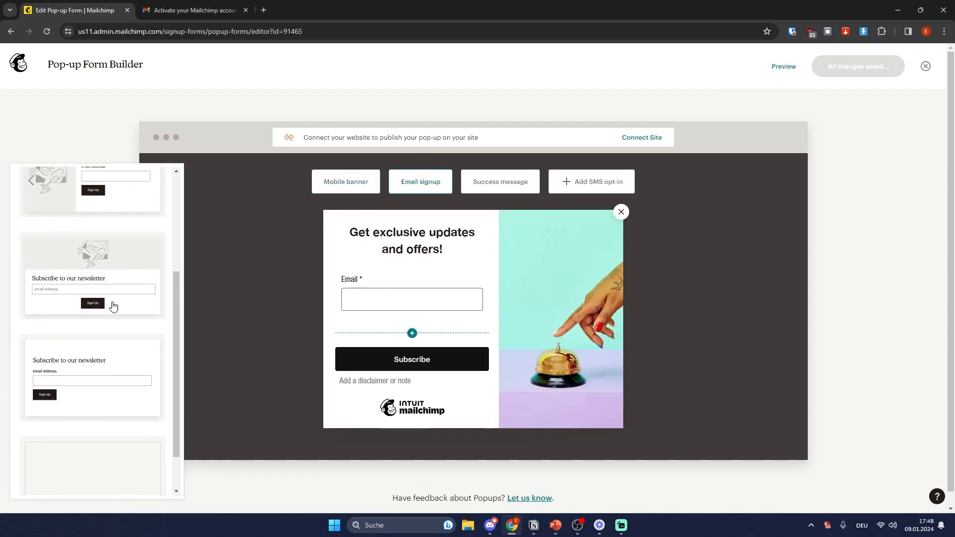
{"action": "left_click", "coordinate": [99, 271]}
{"action": "scroll", "coordinate": [70, 333], "scroll_direction": "down", "scroll_amount": 1}
{"action": "left_click", "coordinate": [105, 250]}
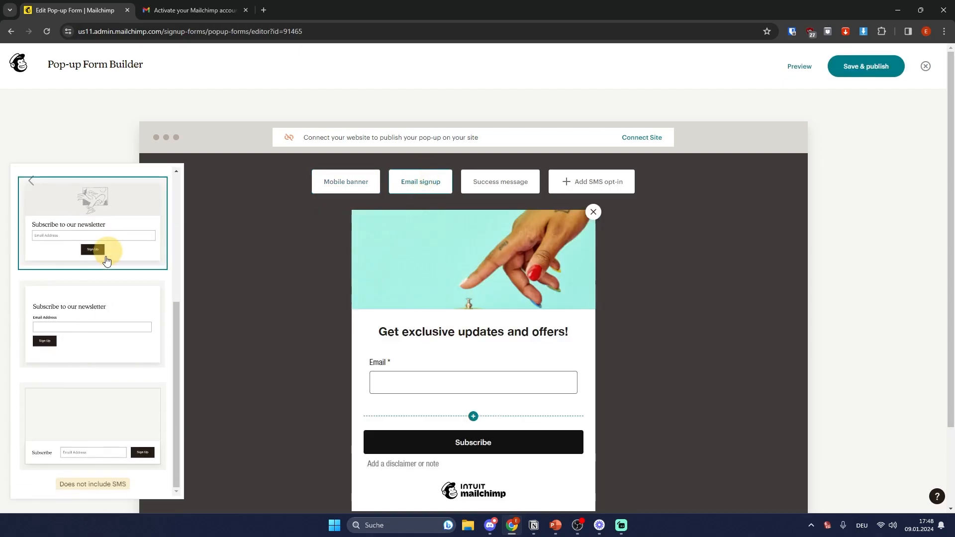
{"action": "left_click", "coordinate": [86, 329]}
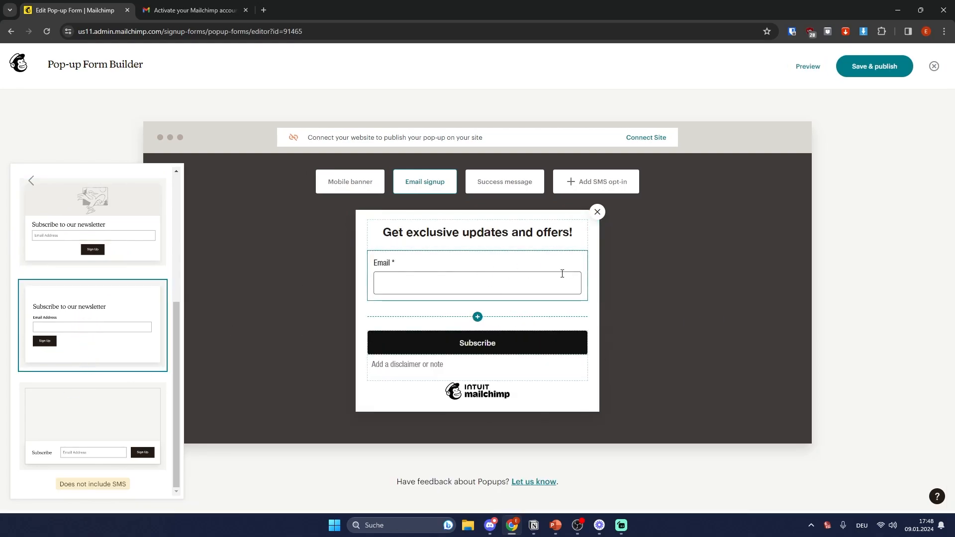
{"action": "scroll", "coordinate": [74, 283], "scroll_direction": "up", "scroll_amount": 5}
{"action": "left_click", "coordinate": [31, 181]}
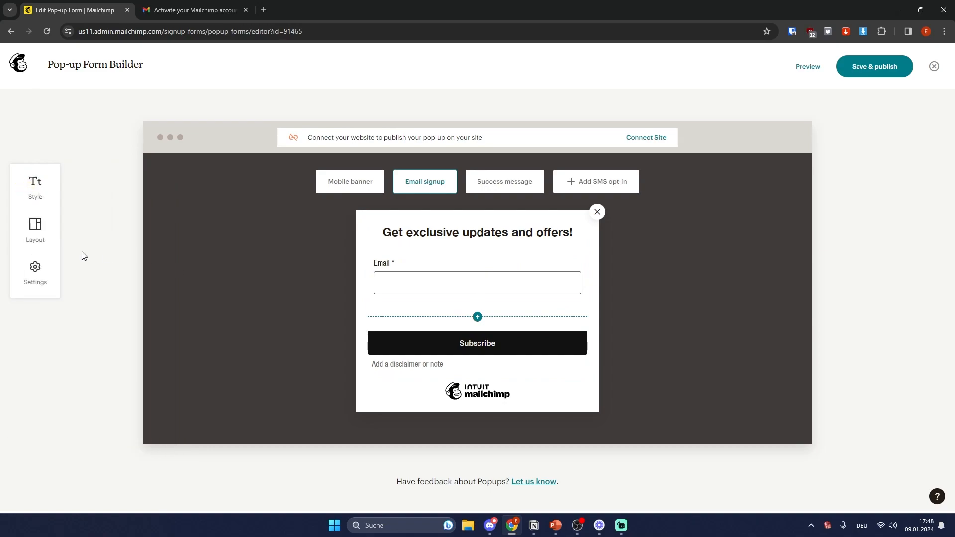
Step: Review the pop-up's font and colour styles, keeping the medium font size
{"action": "left_click", "coordinate": [35, 186]}
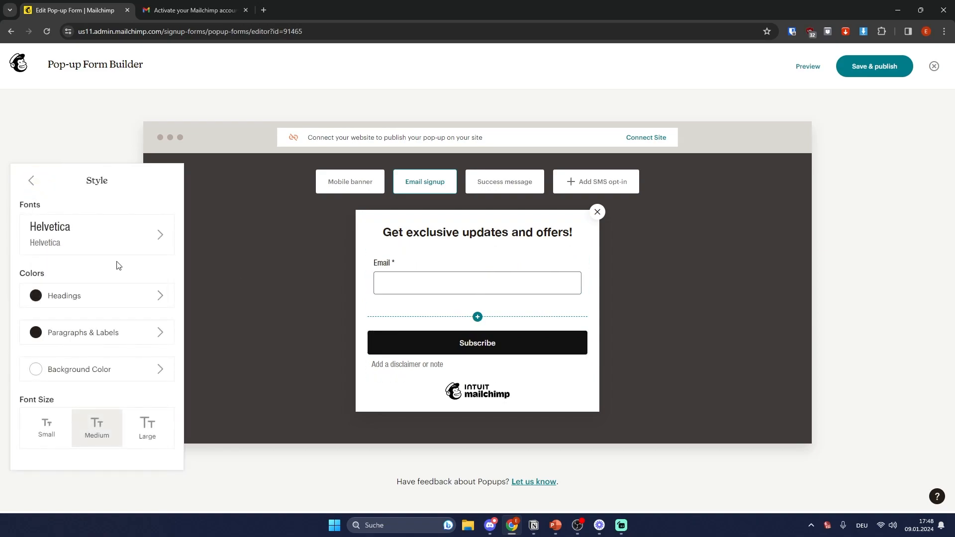
{"action": "double_click", "coordinate": [26, 205]}
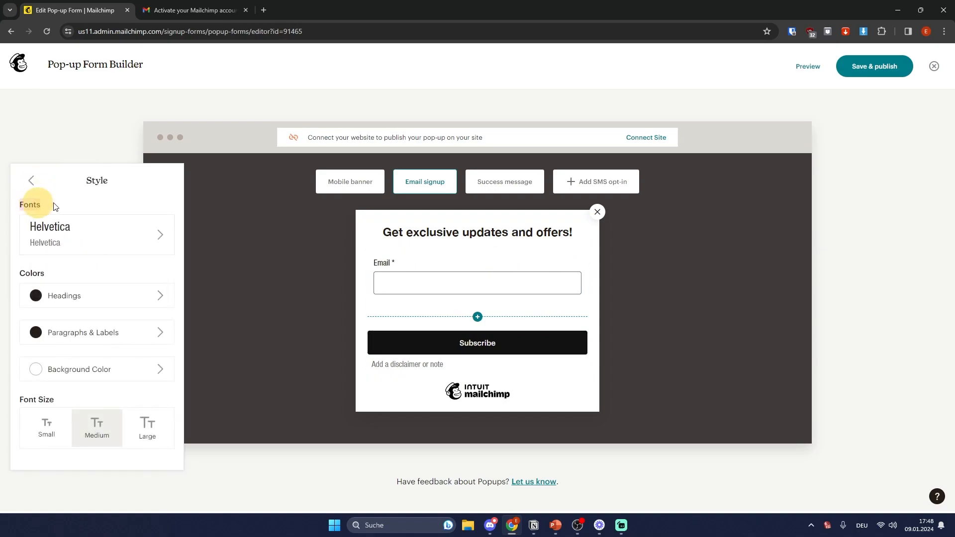
{"action": "left_click", "coordinate": [87, 232]}
{"action": "left_click", "coordinate": [31, 188]}
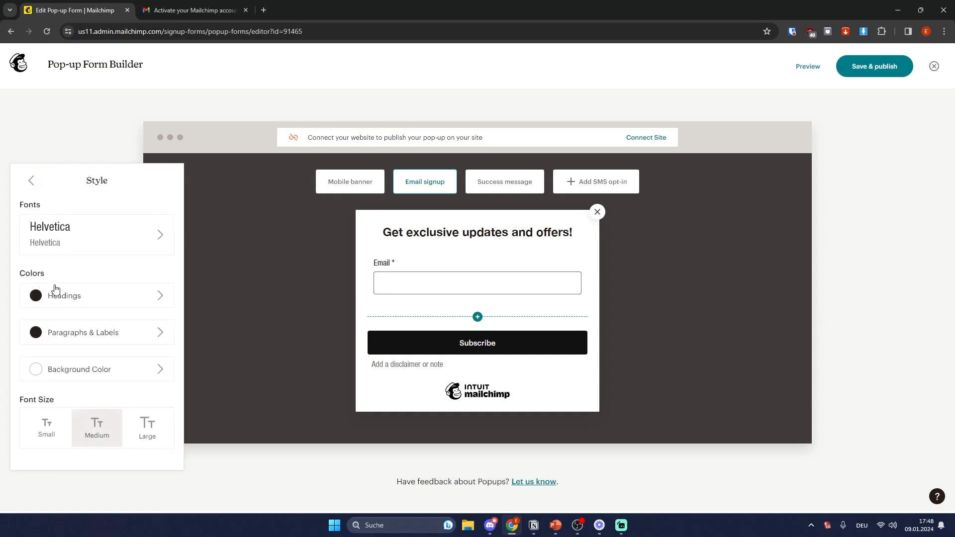
{"action": "double_click", "coordinate": [24, 276]}
{"action": "left_click", "coordinate": [142, 427]}
{"action": "left_click", "coordinate": [47, 425]}
{"action": "left_click", "coordinate": [97, 426]}
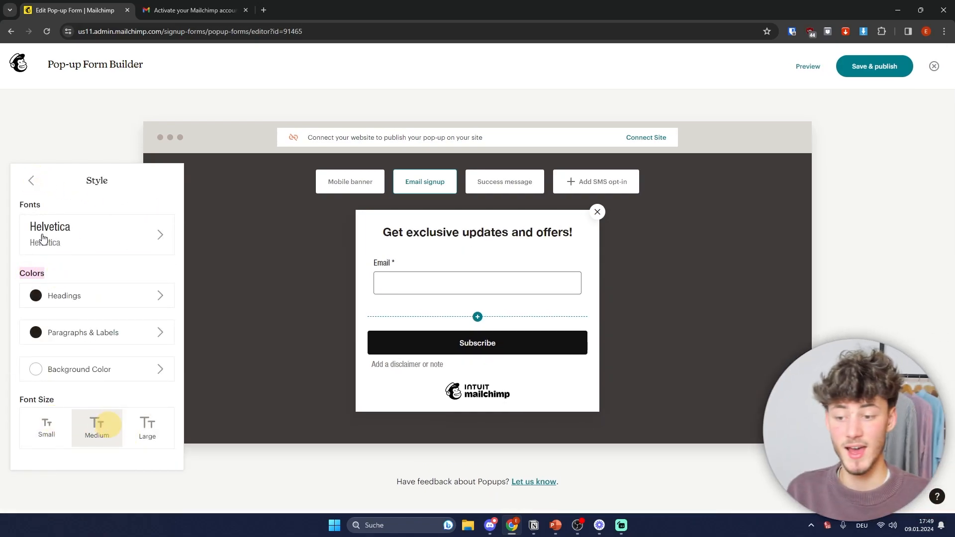
{"action": "left_click", "coordinate": [31, 181]}
Step: In the pop-up's general settings, set Display to 'After 20 seconds'
{"action": "left_click", "coordinate": [34, 275]}
{"action": "left_click", "coordinate": [54, 215]}
{"action": "left_click", "coordinate": [114, 213]}
{"action": "left_click", "coordinate": [113, 219]}
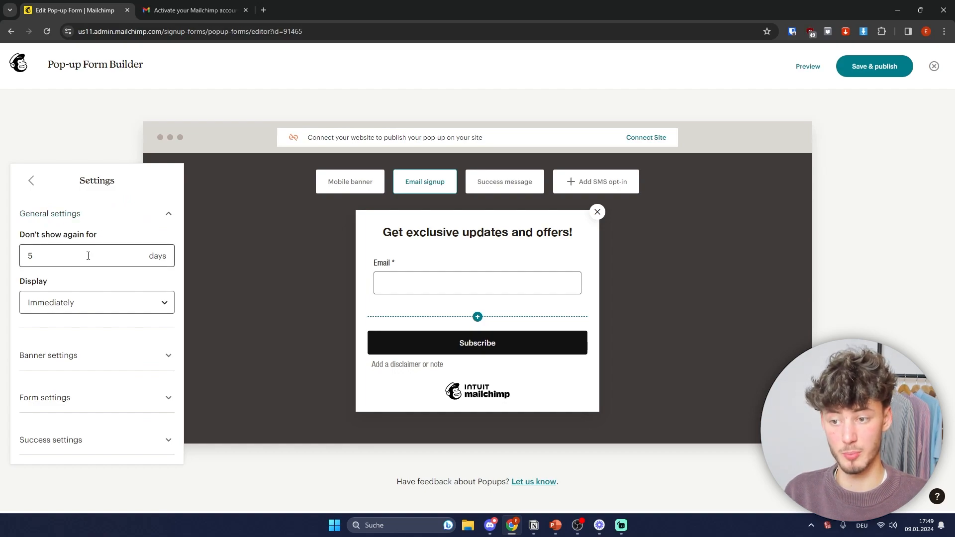
{"action": "left_click_drag", "start_coordinate": [102, 238], "coordinate": [934, 160]}
{"action": "left_click", "coordinate": [89, 236]}
{"action": "left_click", "coordinate": [56, 302]}
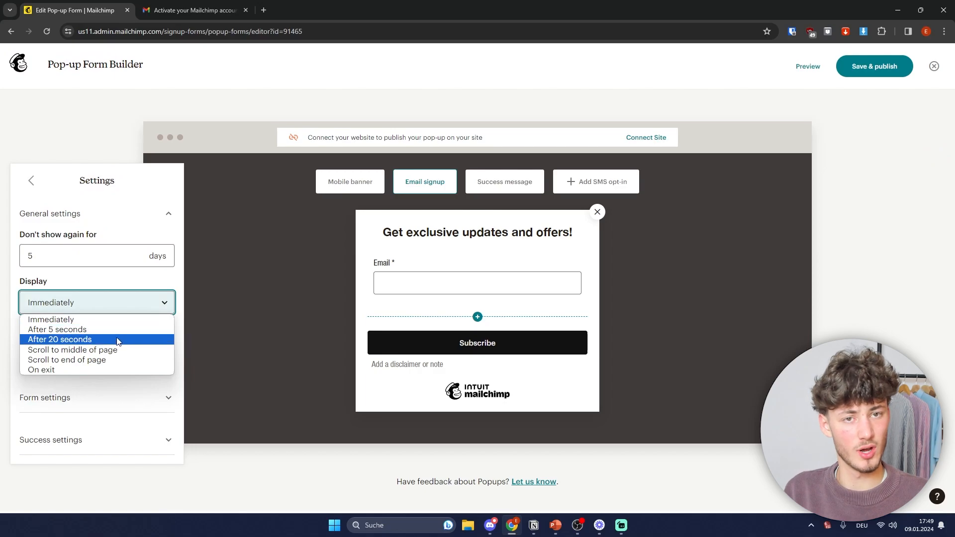
{"action": "left_click", "coordinate": [76, 343]}
Step: Check the timing and banner settings unchanged, then close the settings panel
{"action": "left_click", "coordinate": [76, 311]}
{"action": "left_click", "coordinate": [85, 304]}
{"action": "left_click", "coordinate": [142, 352]}
{"action": "left_click", "coordinate": [149, 254]}
{"action": "left_click", "coordinate": [31, 180]}
{"action": "left_click", "coordinate": [423, 235]}
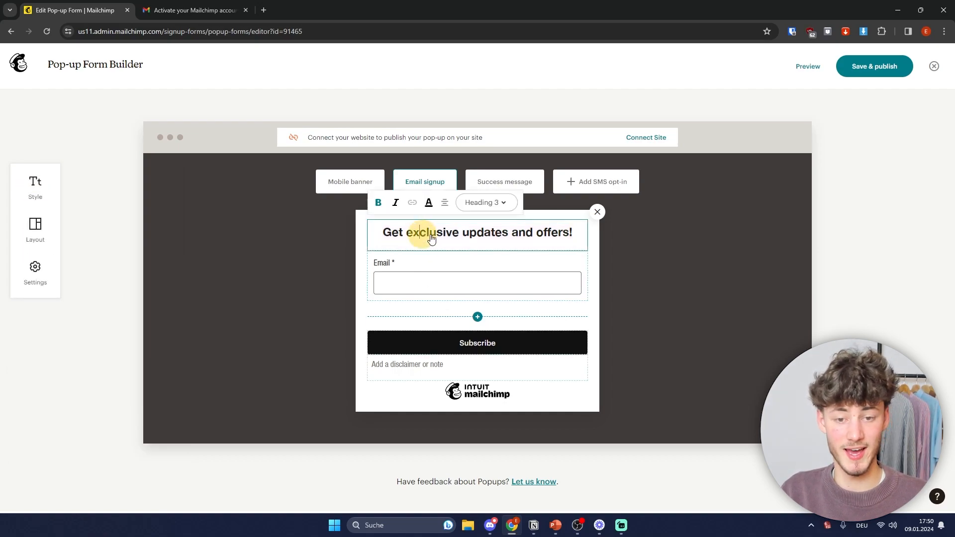
Step: Replace the pop-up heading with 'Get your FREE Shopify Training'
{"action": "left_click", "coordinate": [290, 266]}
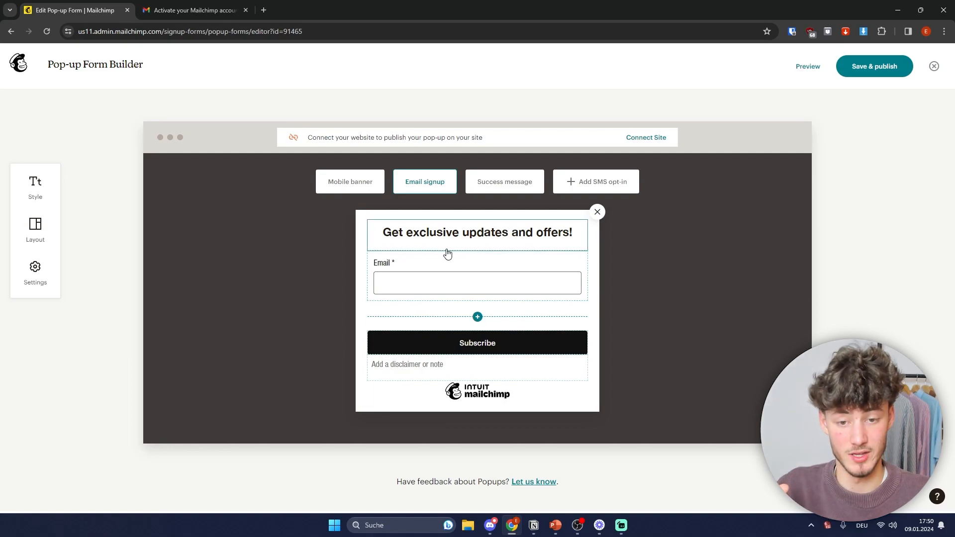
{"action": "double_click", "coordinate": [471, 241]}
{"action": "triple_click", "coordinate": [470, 241]}
{"action": "type", "text": "H"}
{"action": "key", "text": "BackSpace"}
{"action": "type", "text": "G"}
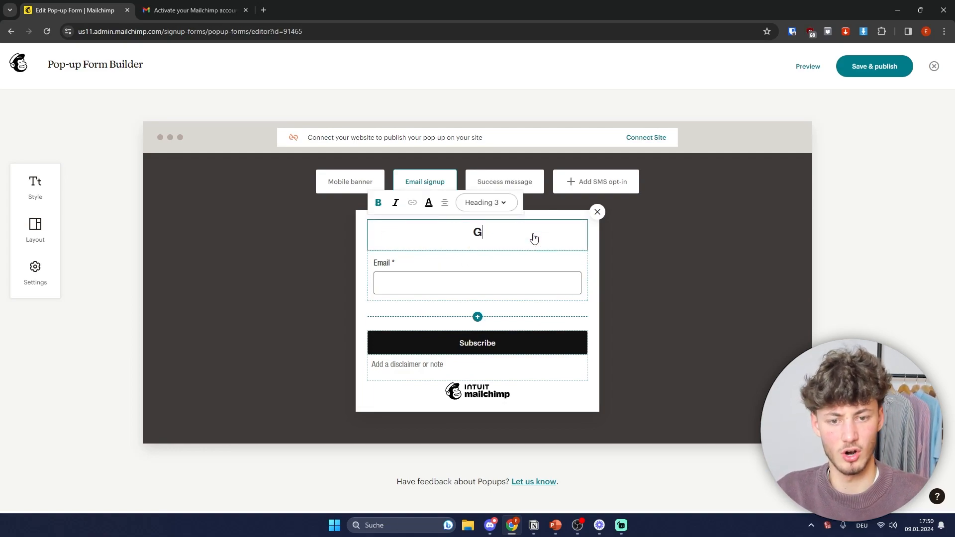
{"action": "type", "text": "et your FREE"}
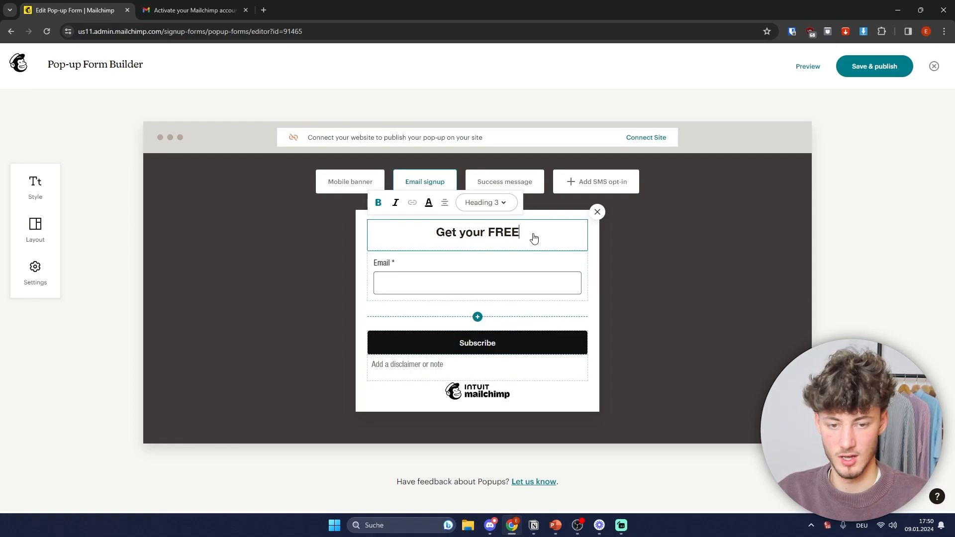
{"action": "type", "text": " Shopify Training"}
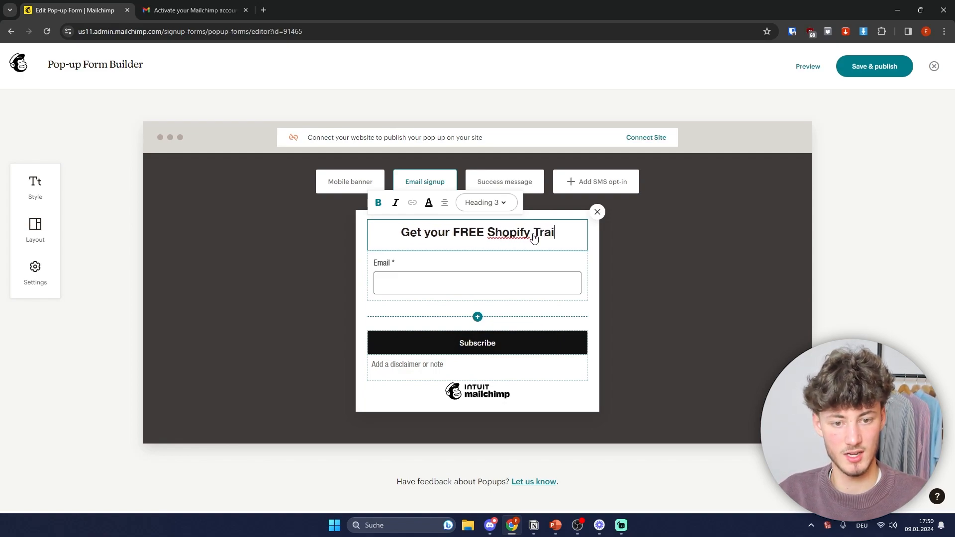
Step: Add a First Name field to the form and move it above Email
{"action": "left_click", "coordinate": [388, 259]}
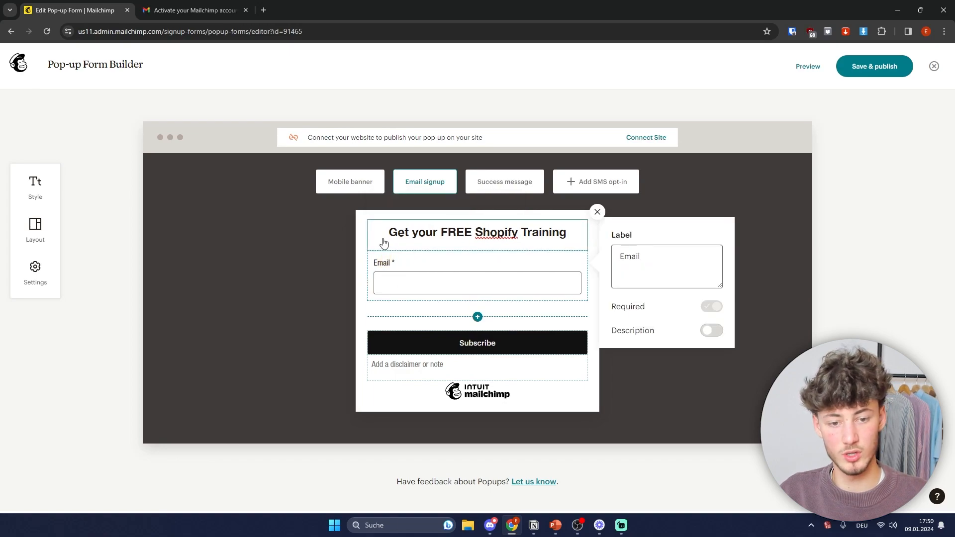
{"action": "left_click", "coordinate": [711, 330]}
{"action": "left_click", "coordinate": [711, 331]}
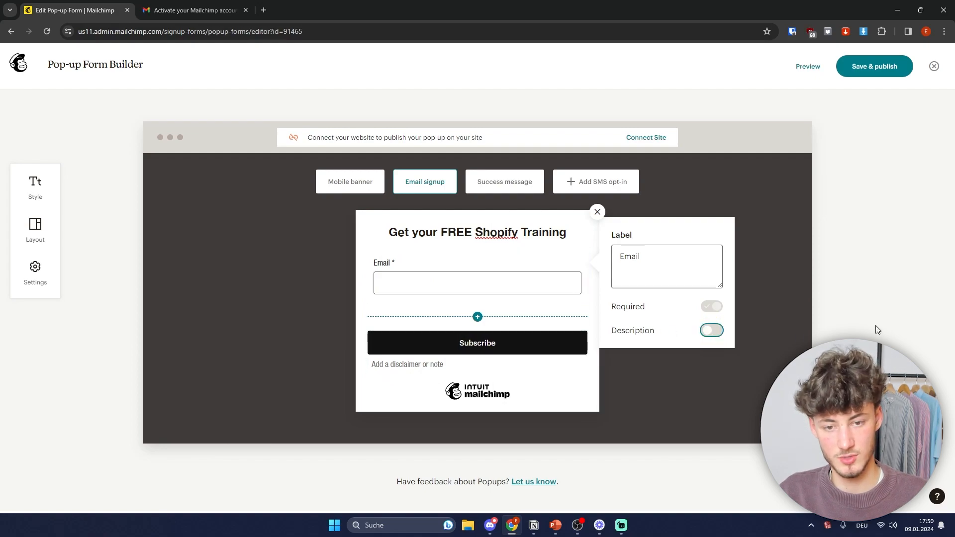
{"action": "left_click", "coordinate": [718, 298]}
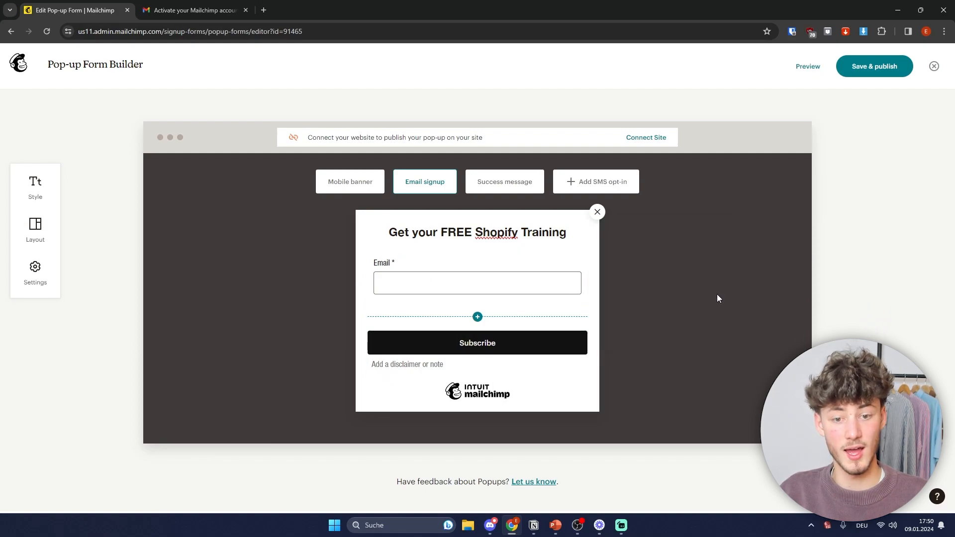
{"action": "left_click", "coordinate": [478, 317]}
{"action": "left_click", "coordinate": [406, 342]}
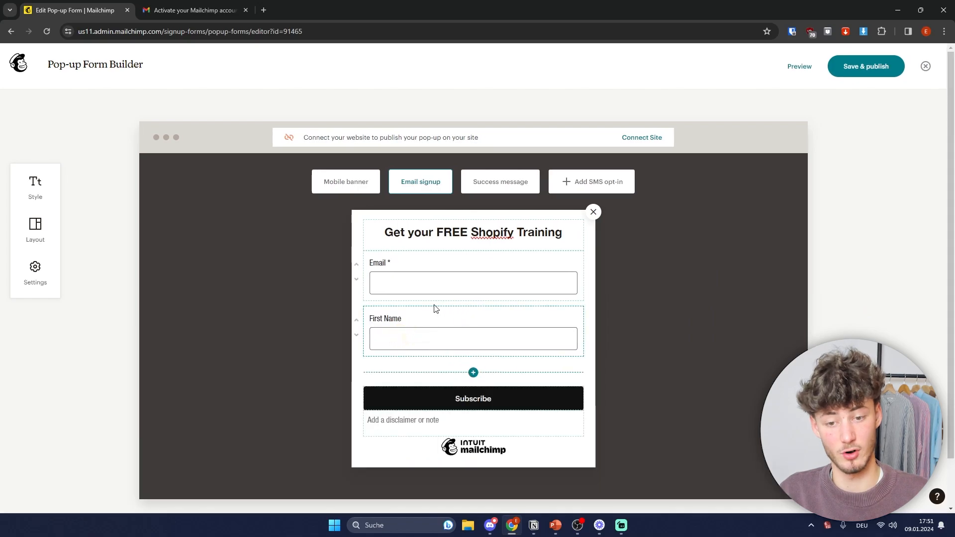
{"action": "left_click", "coordinate": [357, 320]}
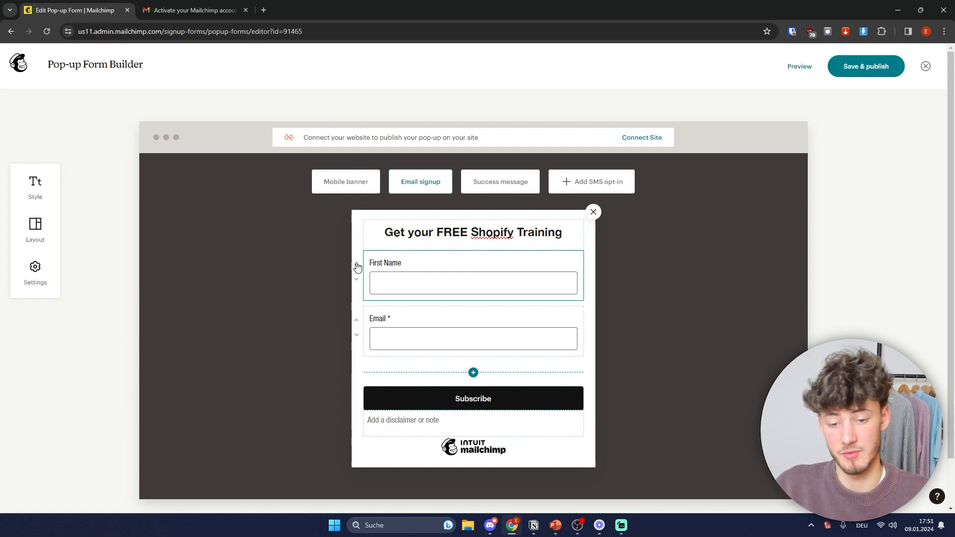
{"action": "left_click", "coordinate": [468, 374]}
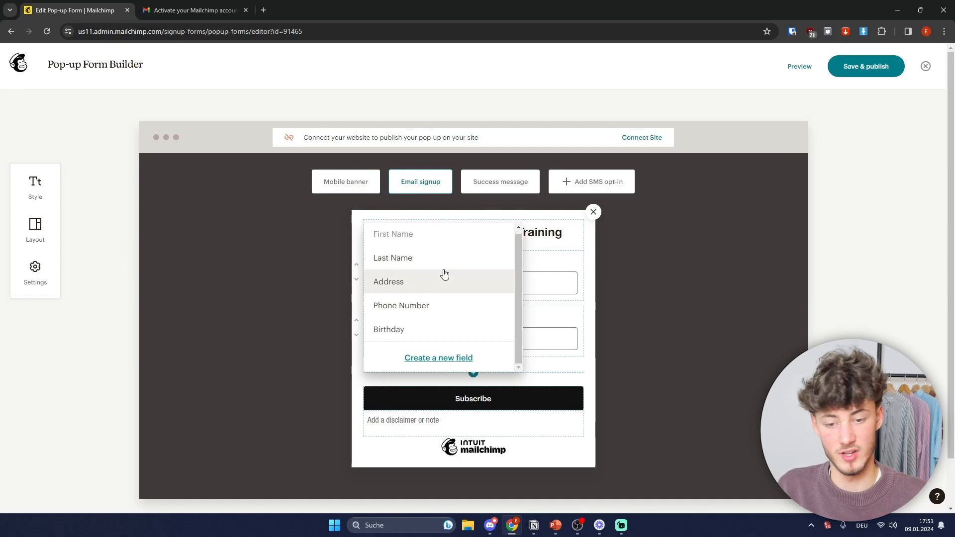
{"action": "left_click", "coordinate": [438, 358]}
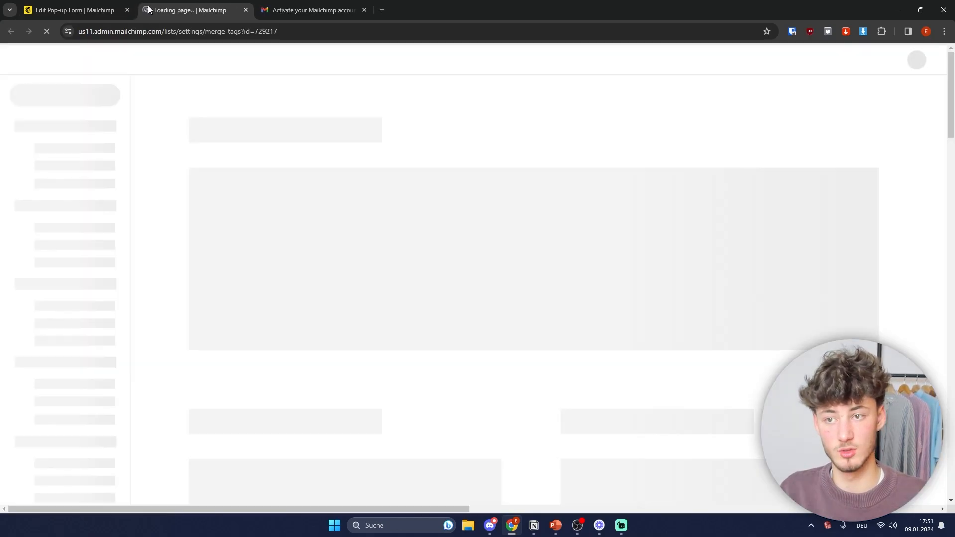
{"action": "scroll", "coordinate": [481, 255], "scroll_direction": "down", "scroll_amount": 4}
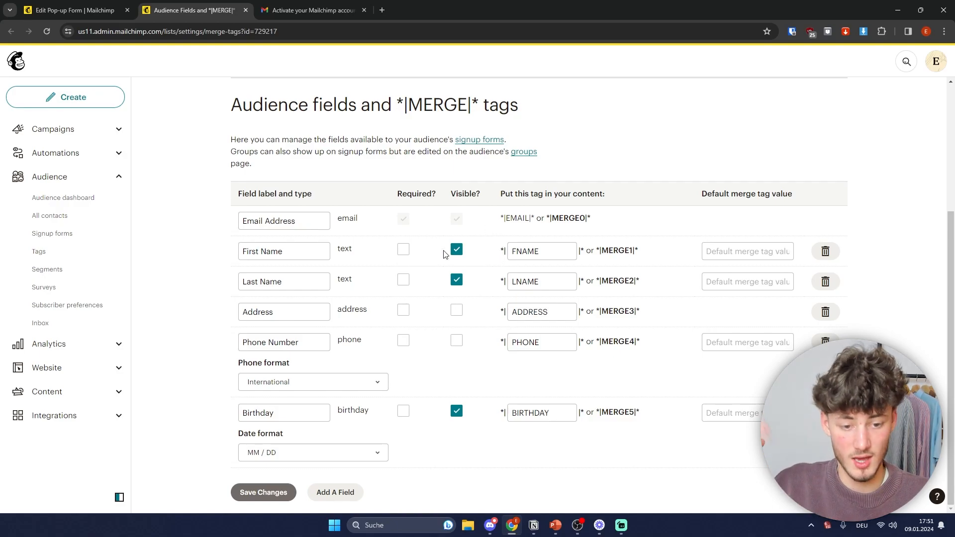
{"action": "key", "text": "ctrl+w"}
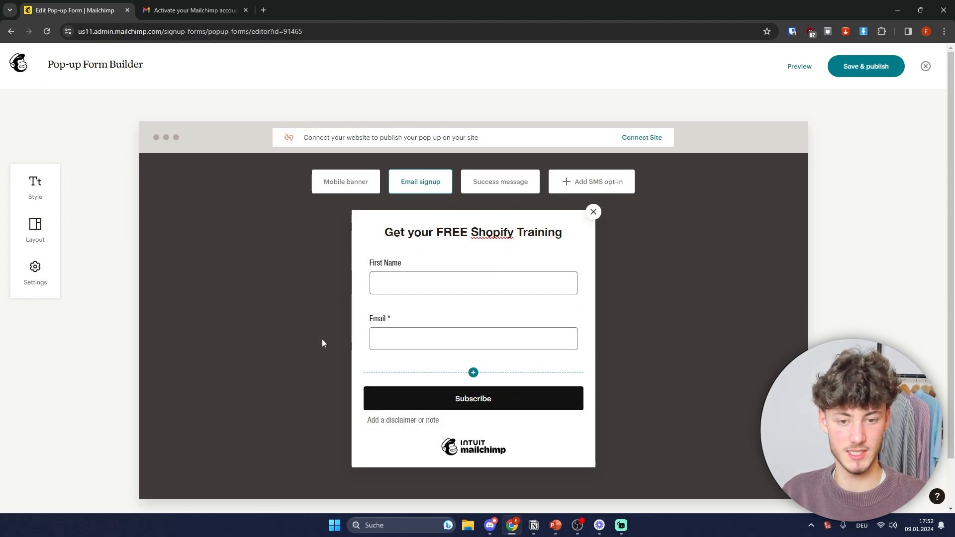
Step: Apply the pop-up layout with the image on the left
{"action": "left_click", "coordinate": [42, 221]}
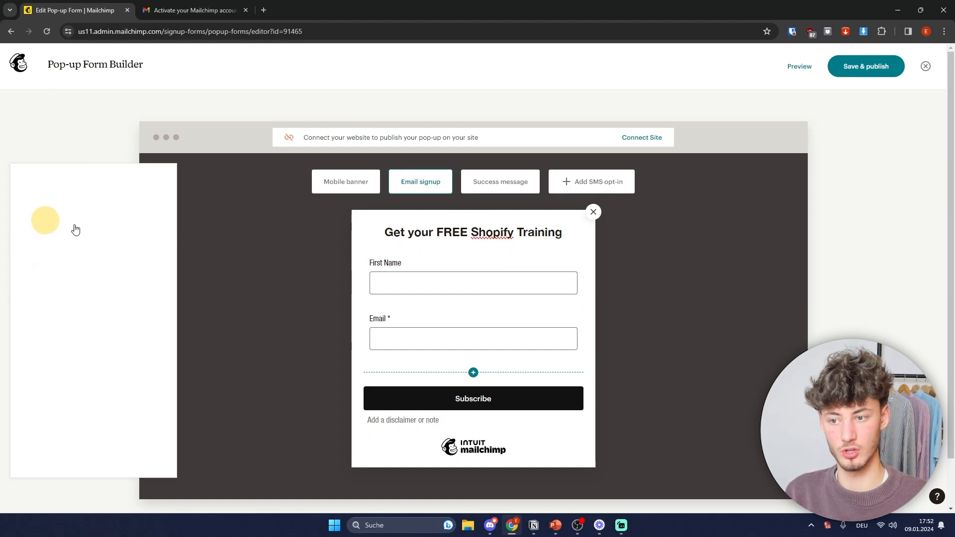
{"action": "left_click", "coordinate": [91, 321]}
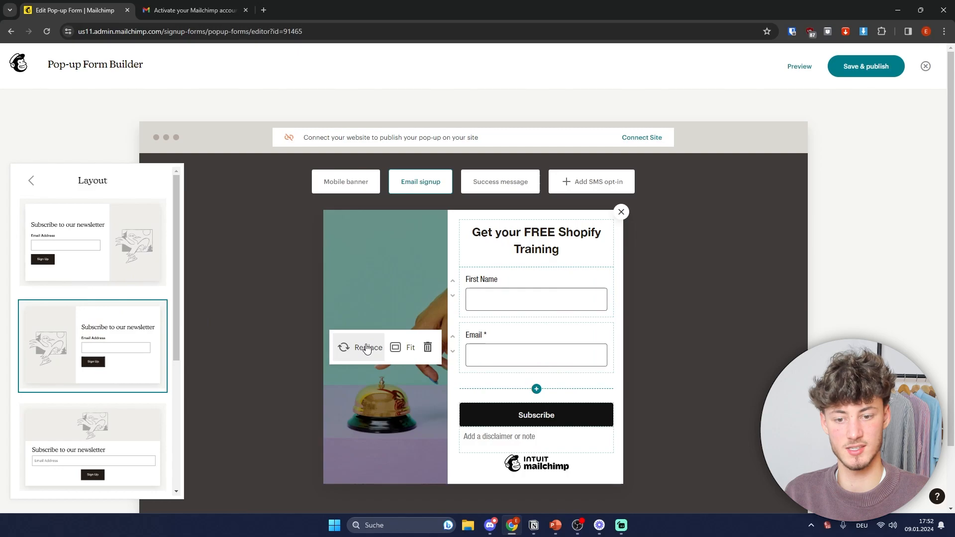
{"action": "left_click", "coordinate": [32, 180]}
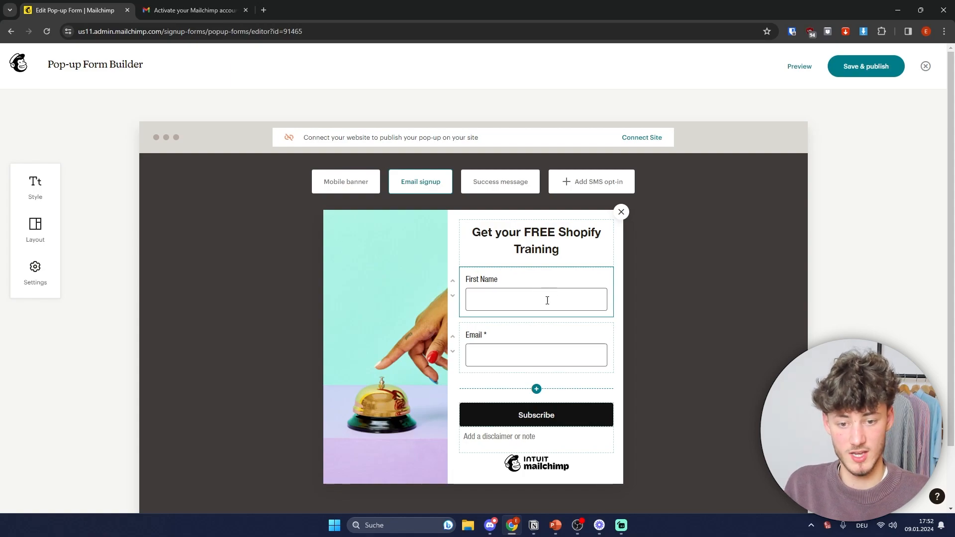
Step: Hide the Mailchimp badge, increase the overlay opacity, and close the form settings panel
{"action": "mouse_move", "coordinate": [436, 341]}
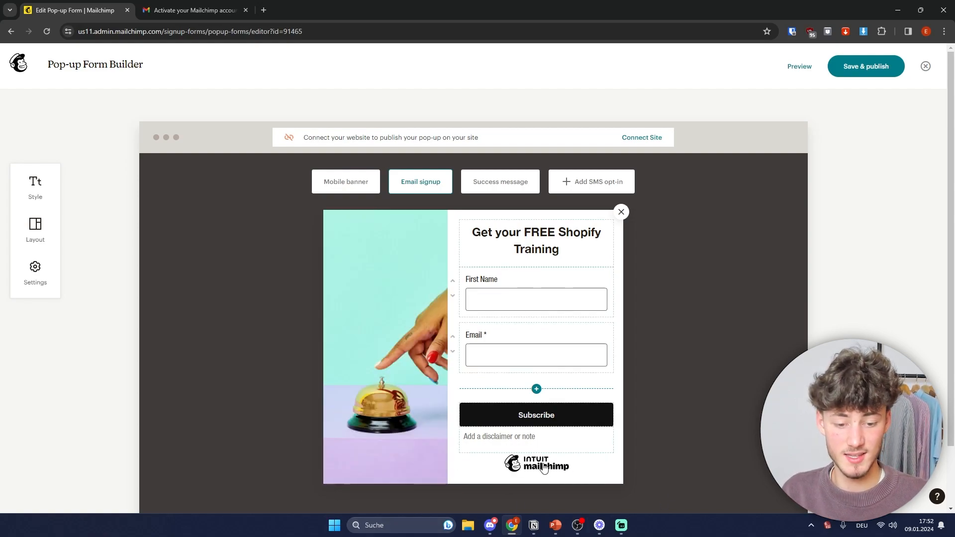
{"action": "mouse_move", "coordinate": [405, 356]}
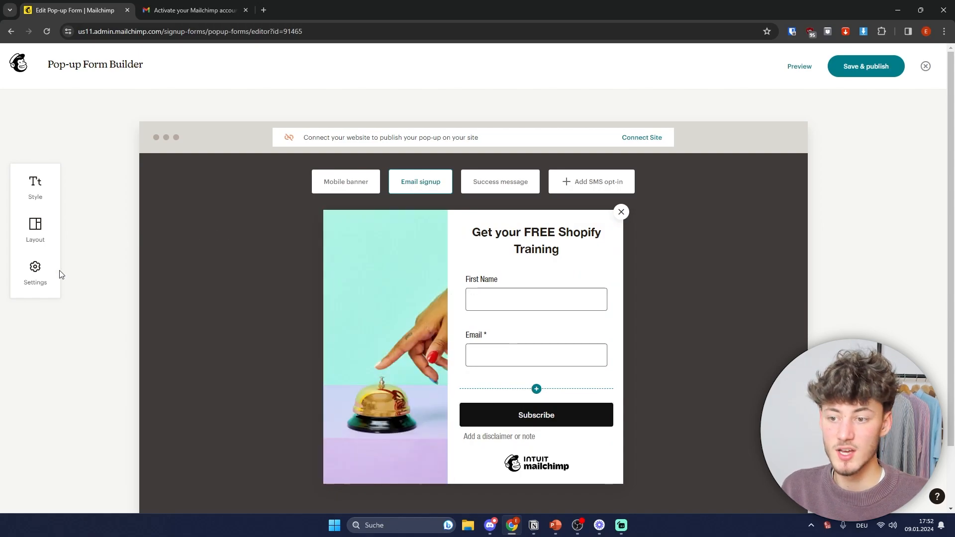
{"action": "left_click", "coordinate": [34, 273]}
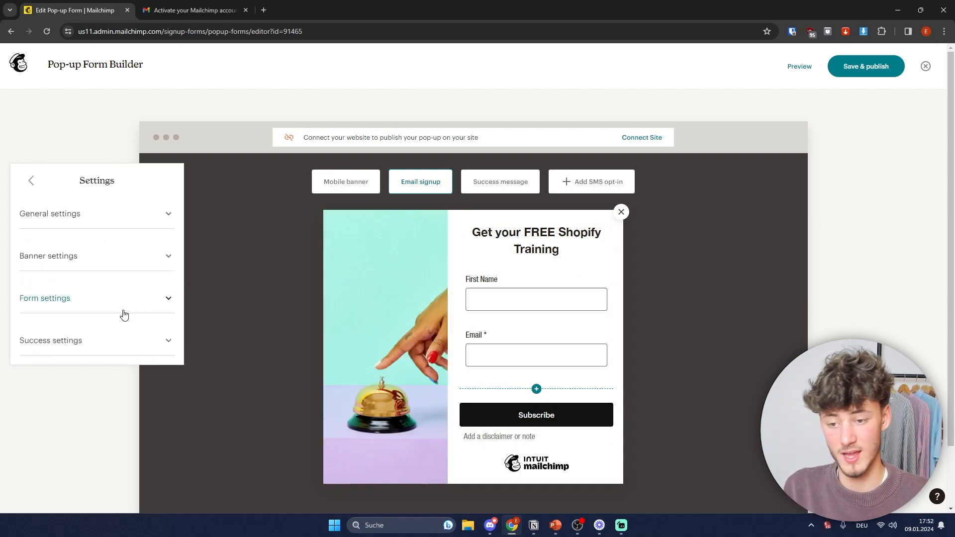
{"action": "left_click", "coordinate": [75, 299]}
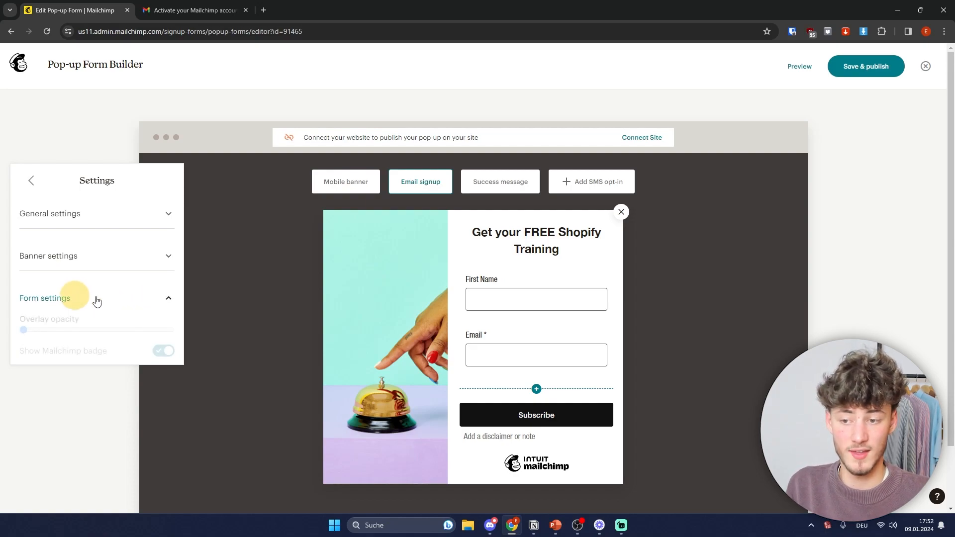
{"action": "left_click", "coordinate": [162, 351]}
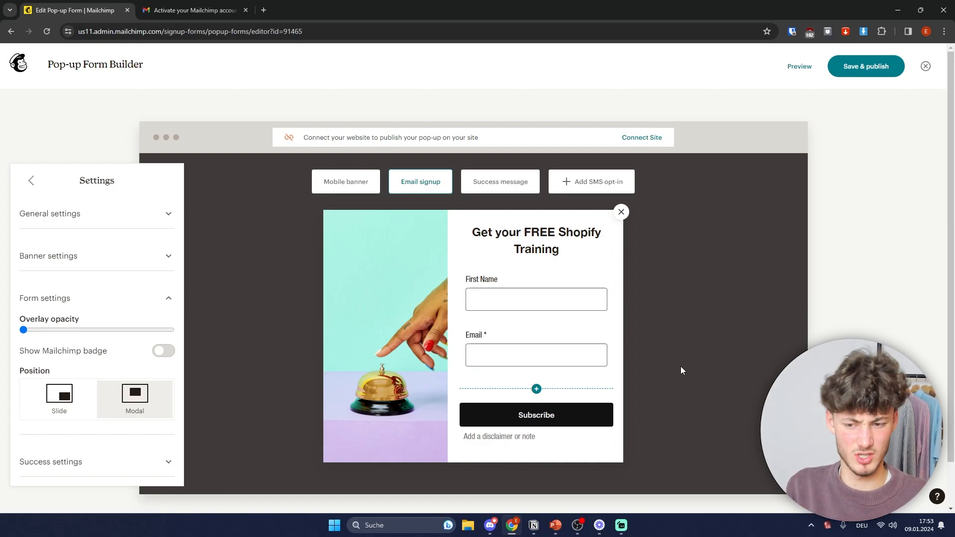
{"action": "mouse_move", "coordinate": [23, 330]}
{"action": "left_mouse_down"}
{"action": "mouse_move", "coordinate": [188, 335]}
{"action": "mouse_move", "coordinate": [21, 330]}
{"action": "left_mouse_up"}
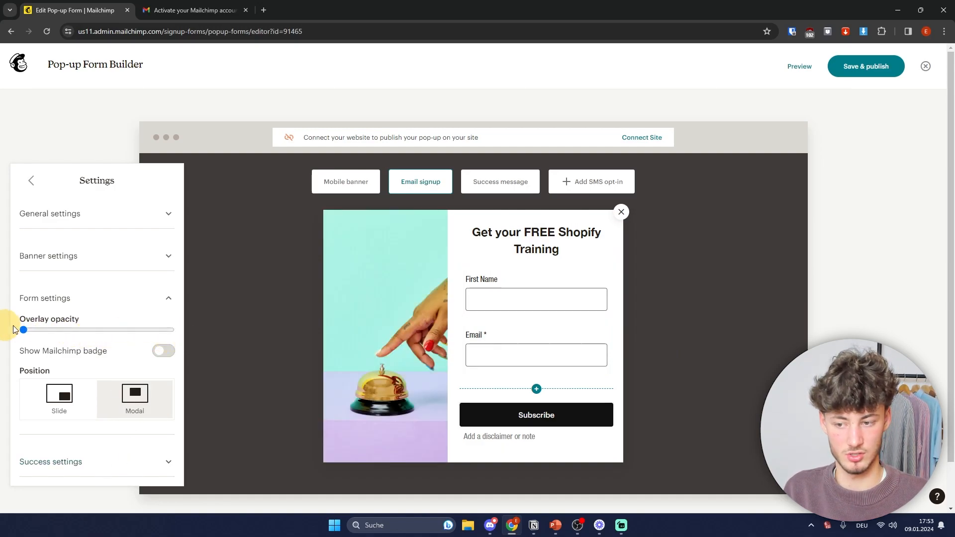
{"action": "left_click", "coordinate": [804, 222]}
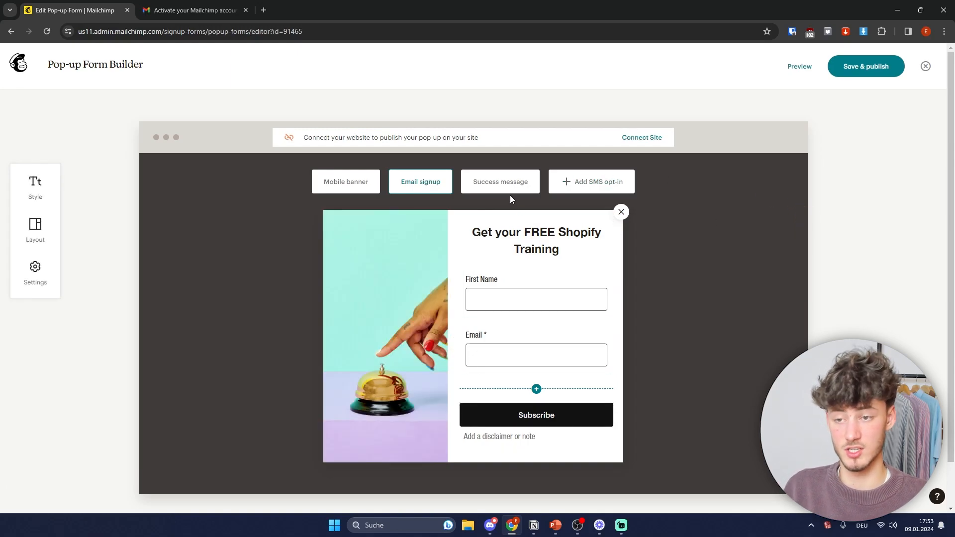
{"action": "left_click", "coordinate": [597, 191]}
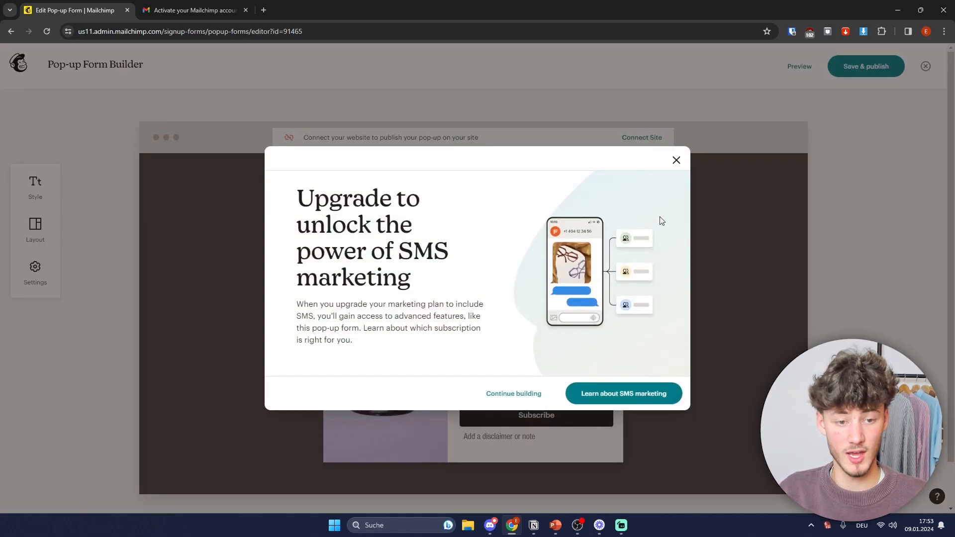
Step: Dismiss the SMS opt-in upgrade prompt
{"action": "left_click", "coordinate": [676, 160]}
{"action": "left_click", "coordinate": [595, 180]}
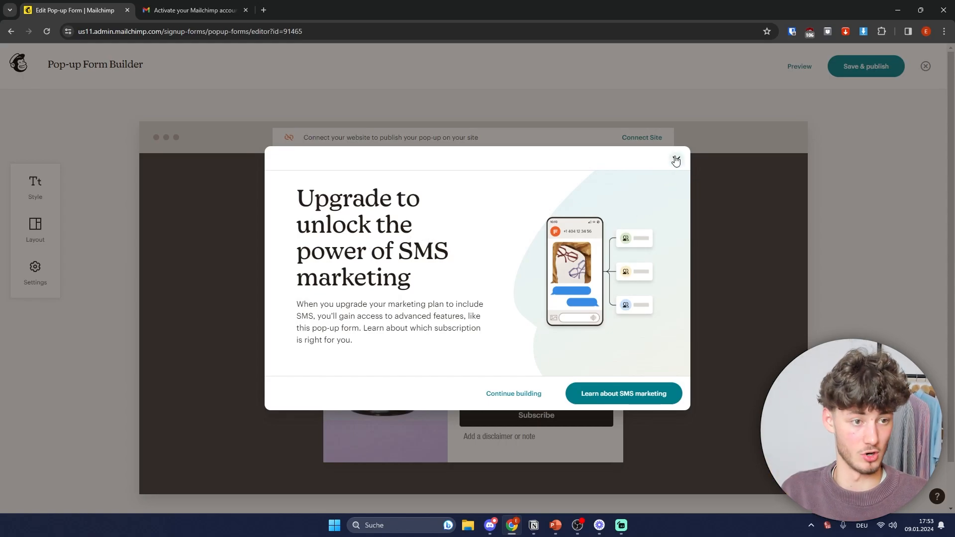
{"action": "left_click", "coordinate": [676, 159]}
Step: Save and publish the pop-up, postpone connecting a website, and exit the editor
{"action": "left_click", "coordinate": [866, 67]}
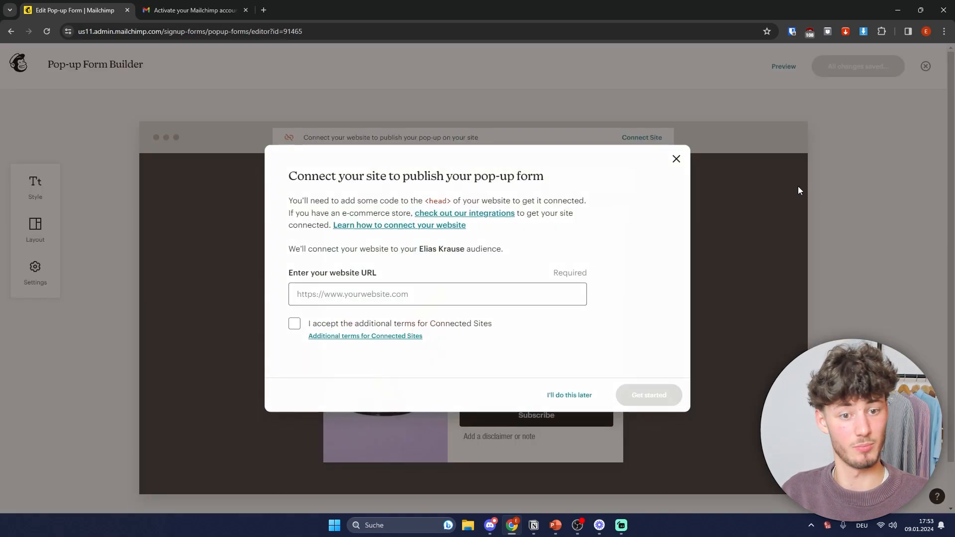
{"action": "left_click_drag", "start_coordinate": [277, 176], "coordinate": [563, 180]}
{"action": "left_click", "coordinate": [563, 180]}
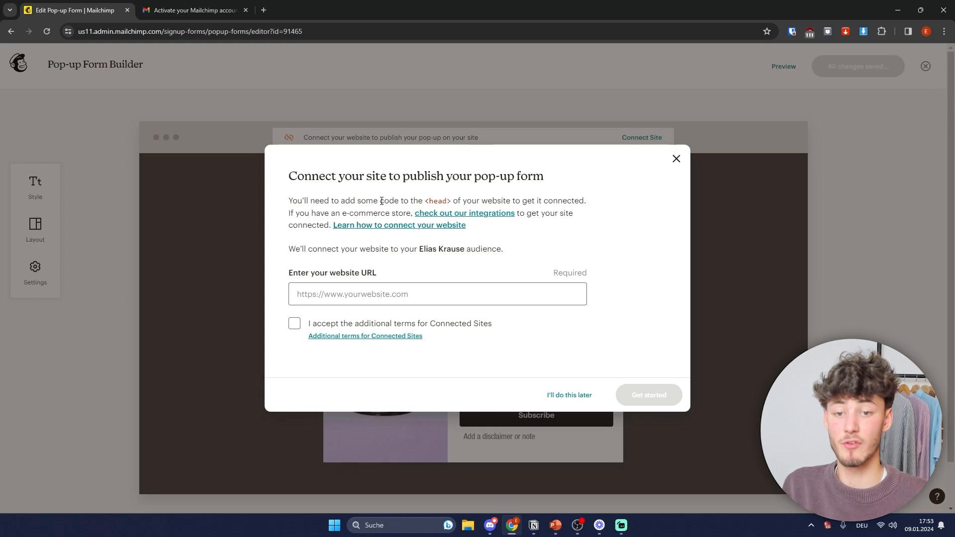
{"action": "left_click", "coordinate": [567, 395]}
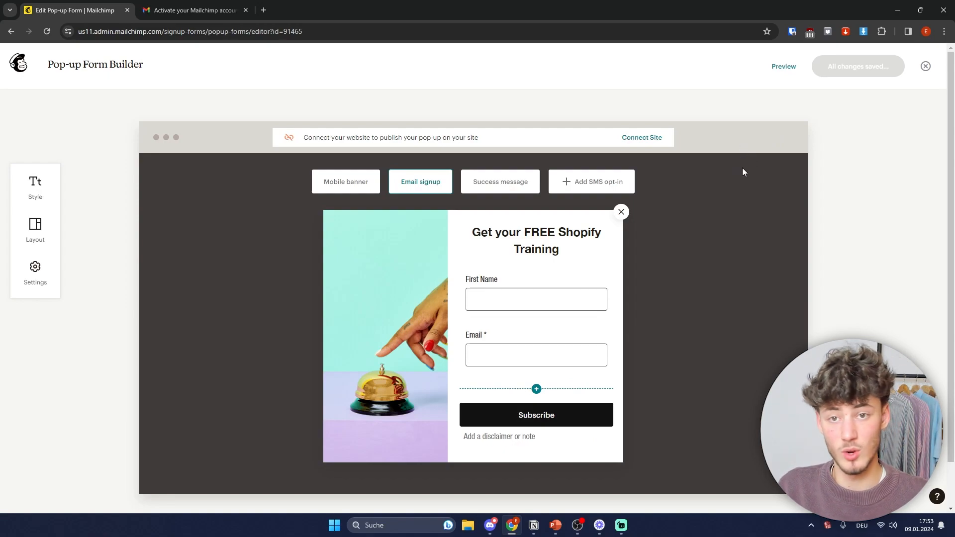
{"action": "left_click", "coordinate": [926, 66]}
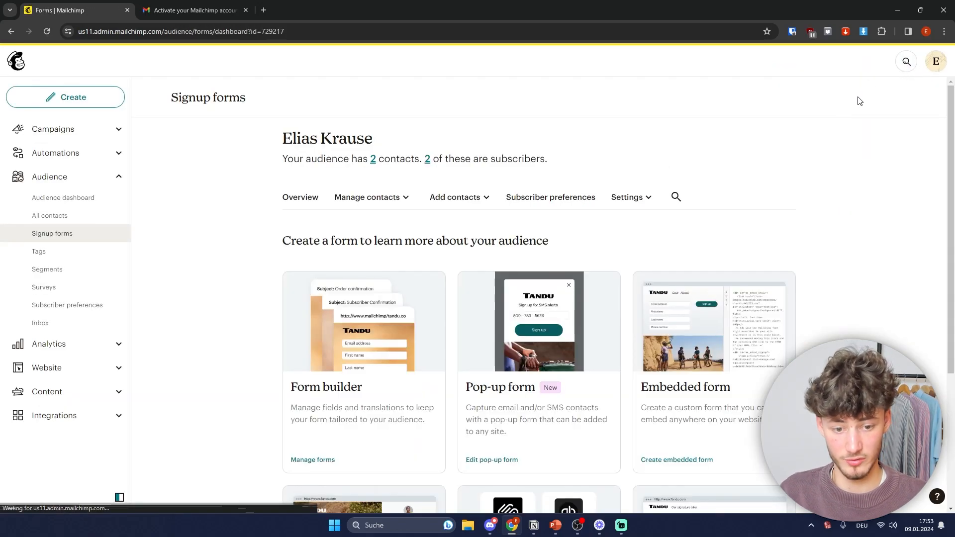
Step: Create a signup landing page named 'Lead Magnet Shopify' on the Grow Your List template
{"action": "scroll", "coordinate": [818, 143], "scroll_direction": "down", "scroll_amount": 4}
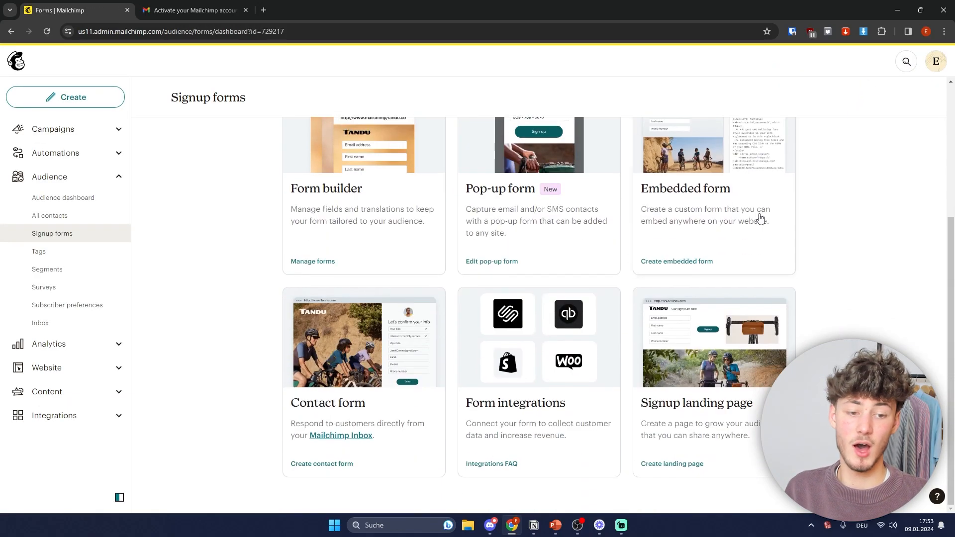
{"action": "left_click", "coordinate": [691, 366]}
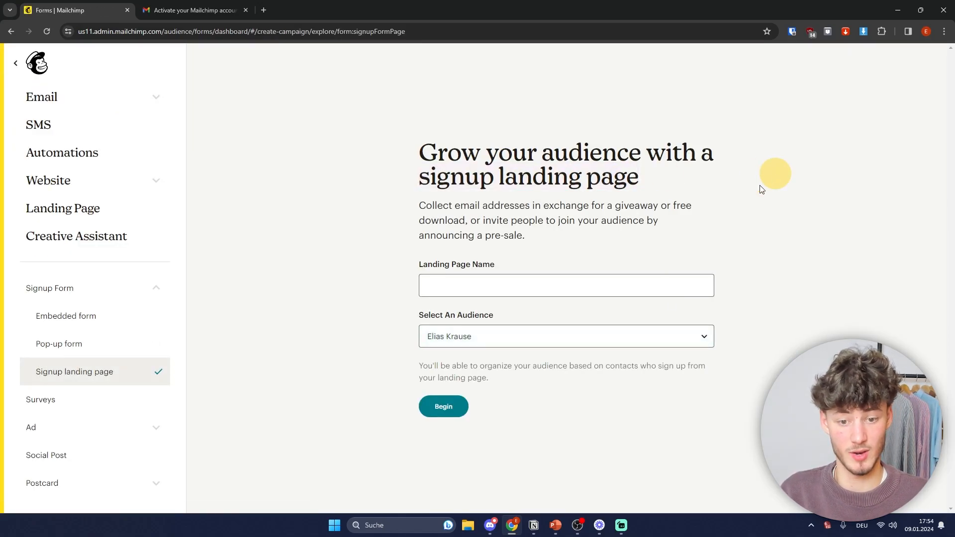
{"action": "left_click", "coordinate": [466, 287]}
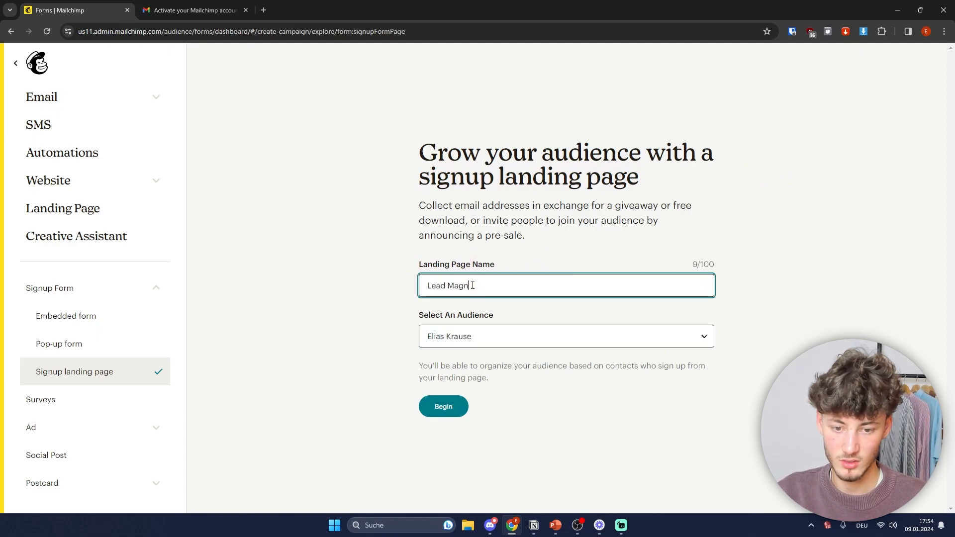
{"action": "left_click", "coordinate": [450, 408]}
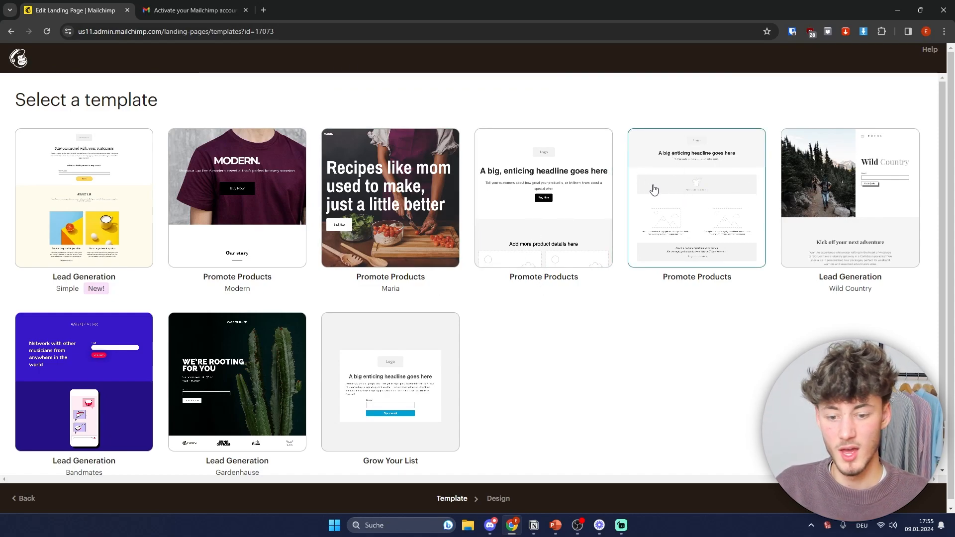
{"action": "left_click", "coordinate": [403, 378]}
{"action": "left_click", "coordinate": [241, 309]}
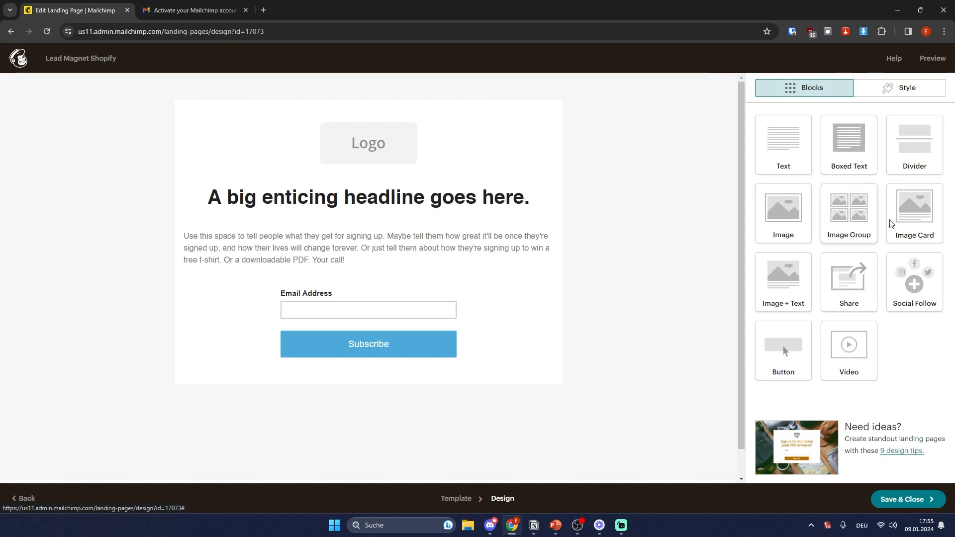
Step: Set the landing page background colour to white (#ffffff)
{"action": "left_click", "coordinate": [884, 94]}
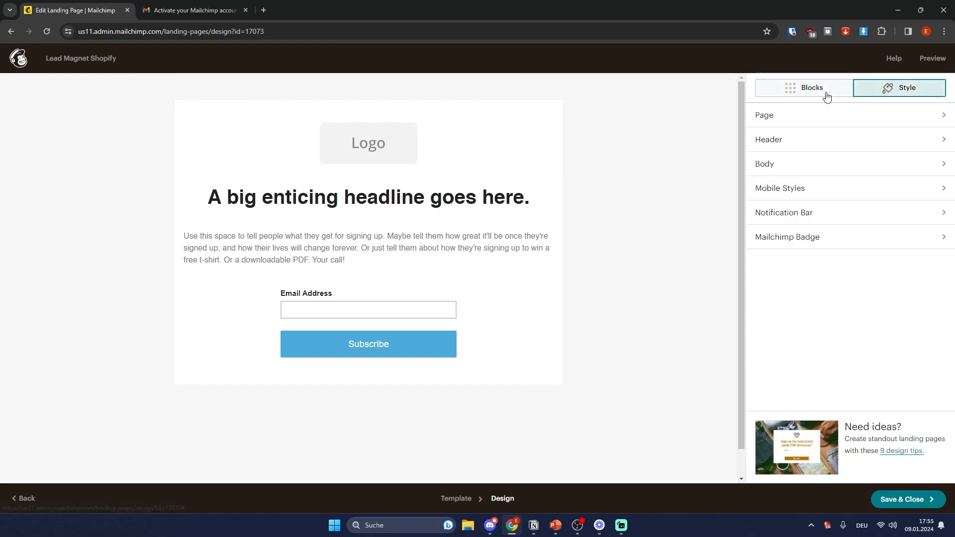
{"action": "left_click", "coordinate": [844, 117]}
{"action": "left_click", "coordinate": [760, 90]}
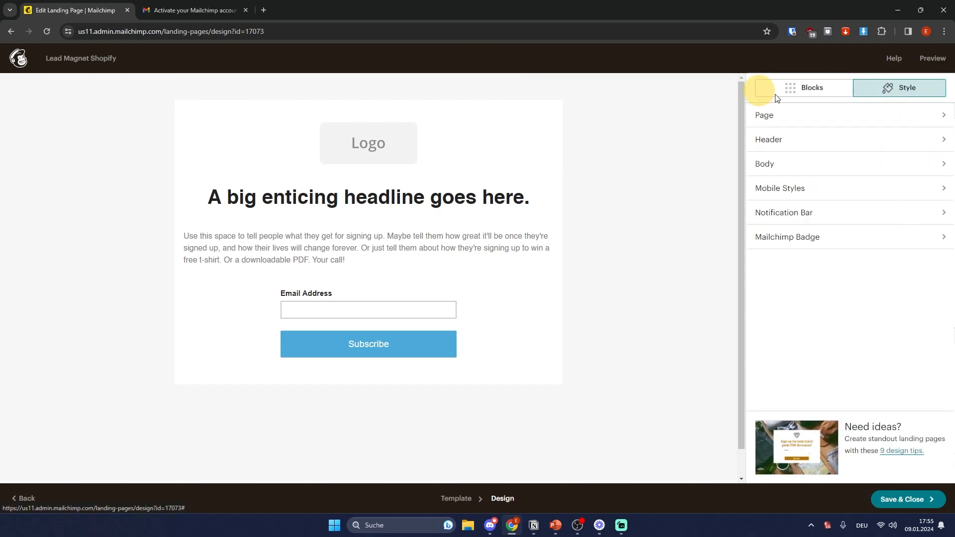
{"action": "left_click", "coordinate": [851, 115]}
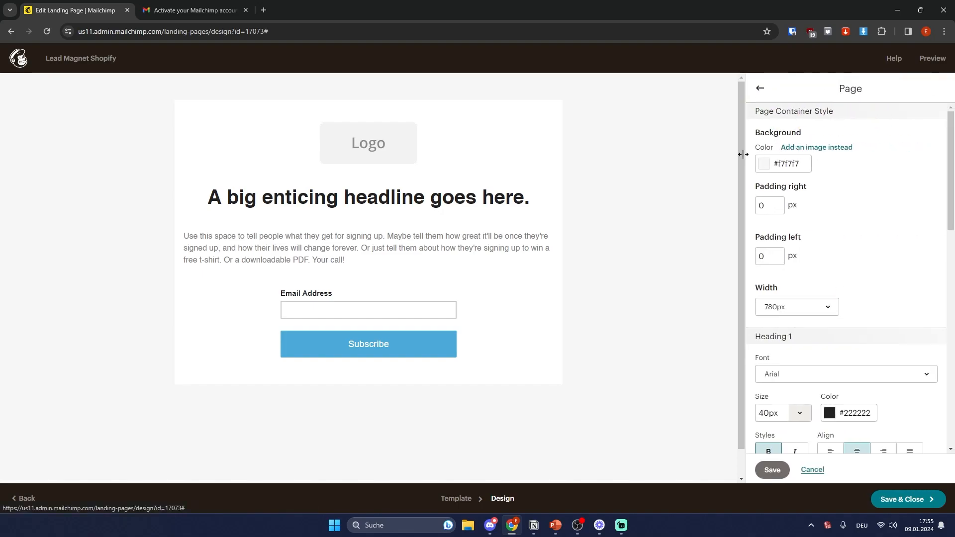
{"action": "left_click", "coordinate": [769, 165]}
{"action": "left_click_drag", "start_coordinate": [785, 193], "coordinate": [756, 120]}
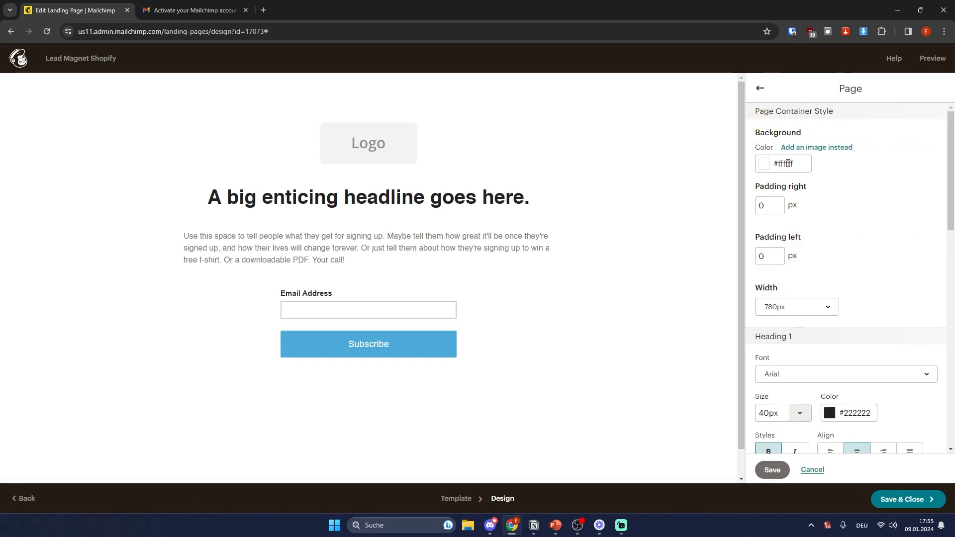
Step: Look over the header, body and mobile styles, then switch off the Mailchimp badge
{"action": "left_click", "coordinate": [759, 89]}
{"action": "left_click", "coordinate": [816, 141]}
{"action": "left_click", "coordinate": [761, 92]}
{"action": "left_click", "coordinate": [787, 165]}
{"action": "left_click", "coordinate": [761, 91]}
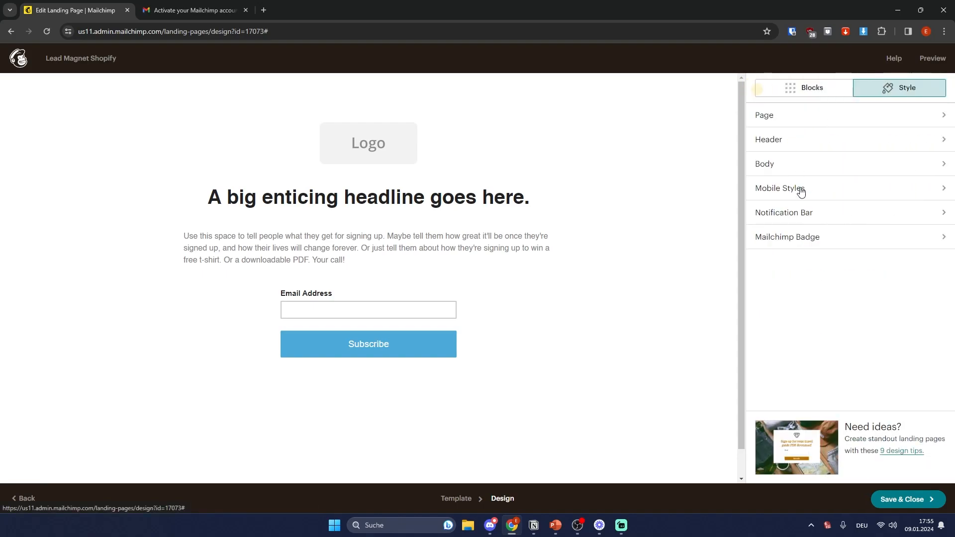
{"action": "left_click", "coordinate": [806, 193]}
{"action": "left_click", "coordinate": [761, 93]}
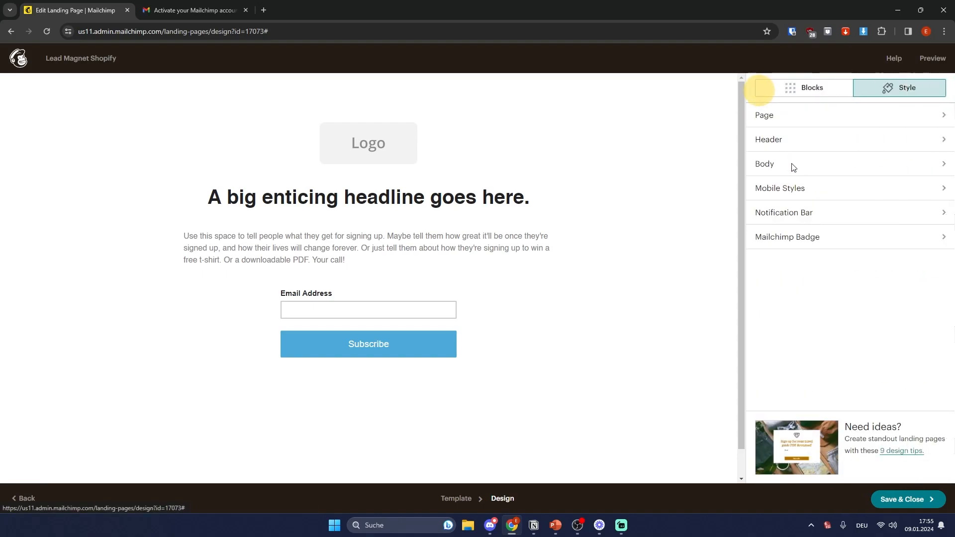
{"action": "left_click", "coordinate": [809, 237]}
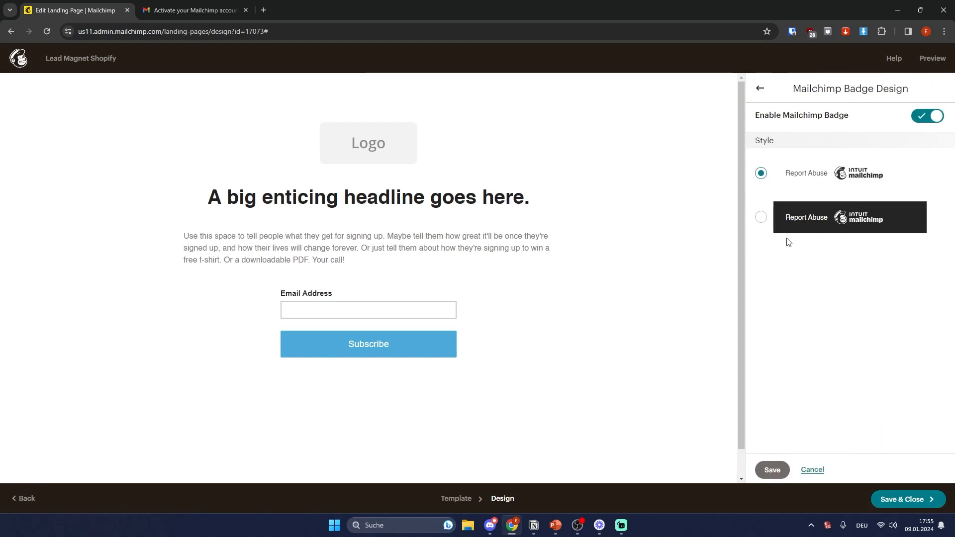
{"action": "left_click", "coordinate": [928, 117]}
{"action": "left_click_drag", "start_coordinate": [856, 116], "coordinate": [795, 115]}
{"action": "left_click", "coordinate": [760, 89]}
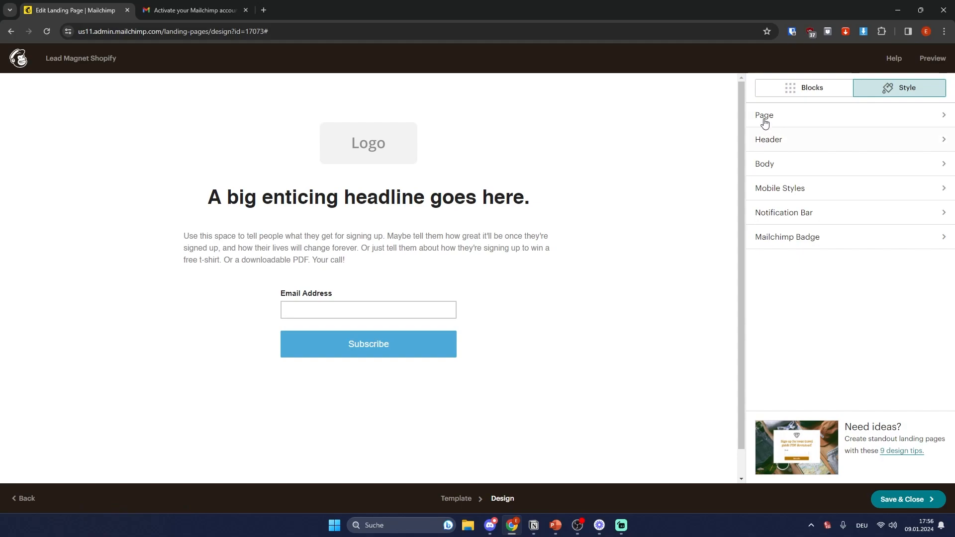
{"action": "left_click", "coordinate": [791, 88]}
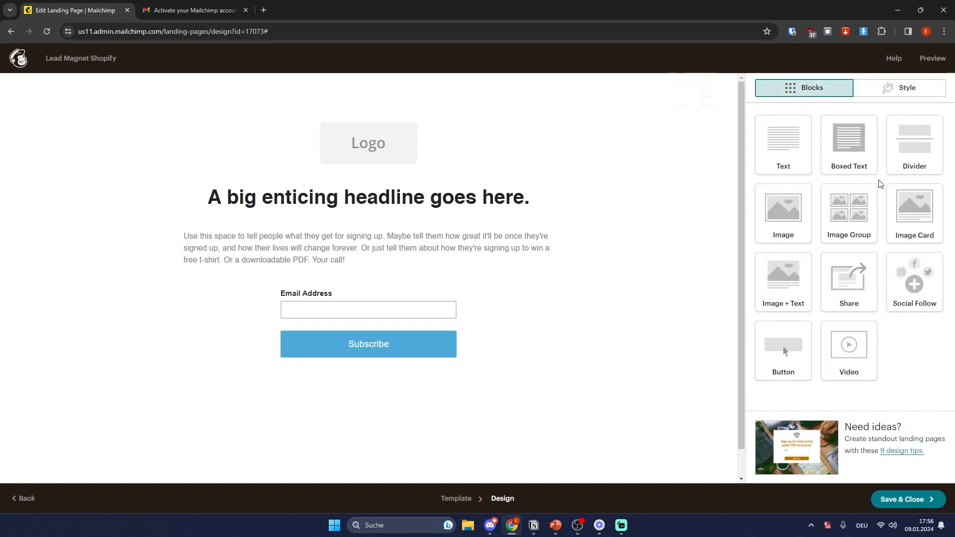
Step: Add an Image block below the headline, then delete it again
{"action": "left_click_drag", "start_coordinate": [786, 168], "coordinate": [791, 134]}
{"action": "left_click_drag", "start_coordinate": [783, 214], "coordinate": [371, 252]}
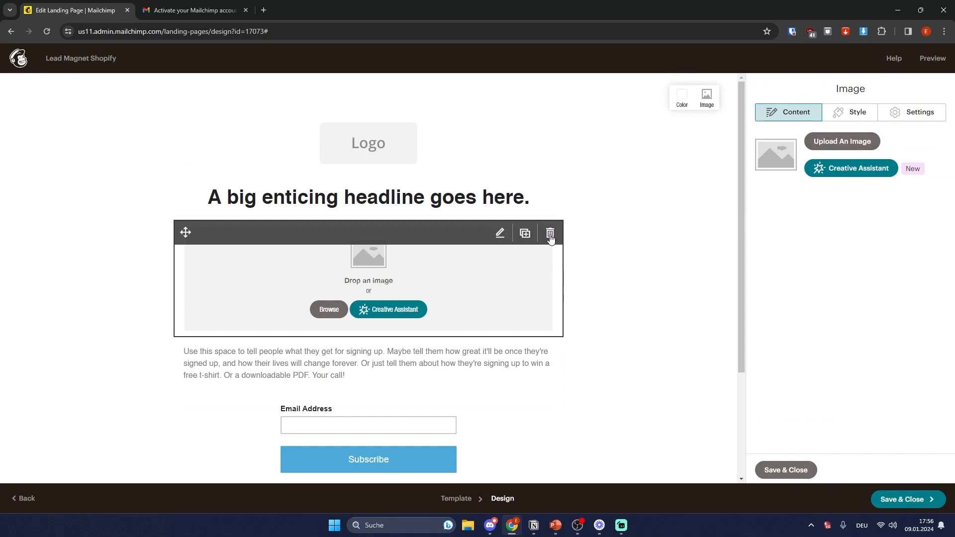
{"action": "left_click", "coordinate": [550, 233]}
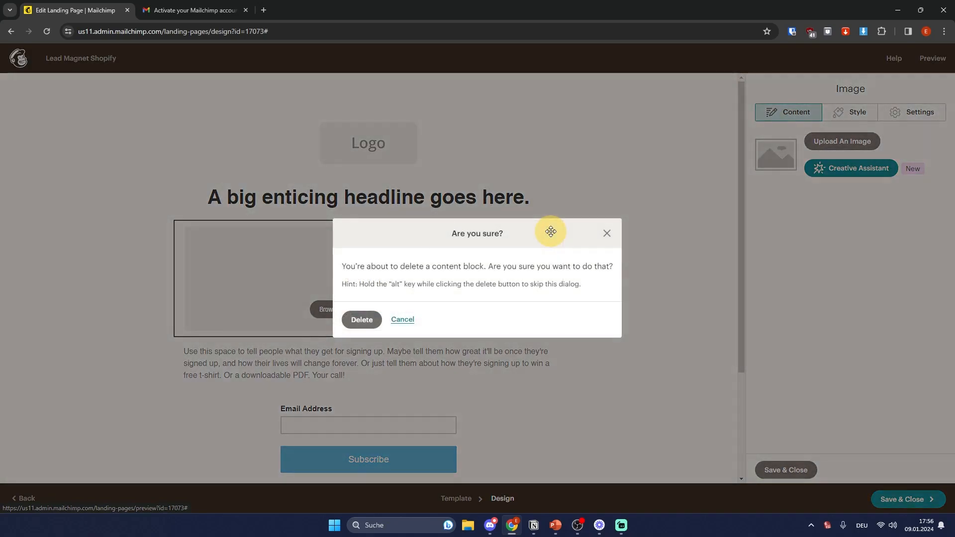
{"action": "left_click", "coordinate": [359, 319]}
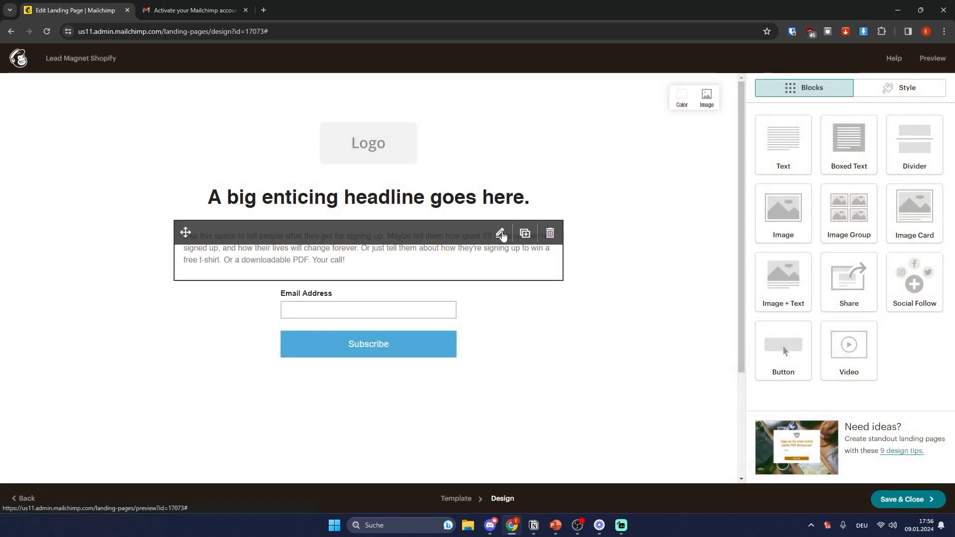
Step: Review the description text and signup form fields unchanged, then save and close the design
{"action": "left_click", "coordinate": [500, 235]}
{"action": "left_click", "coordinate": [859, 255]}
{"action": "key", "text": "ctrl+a"}
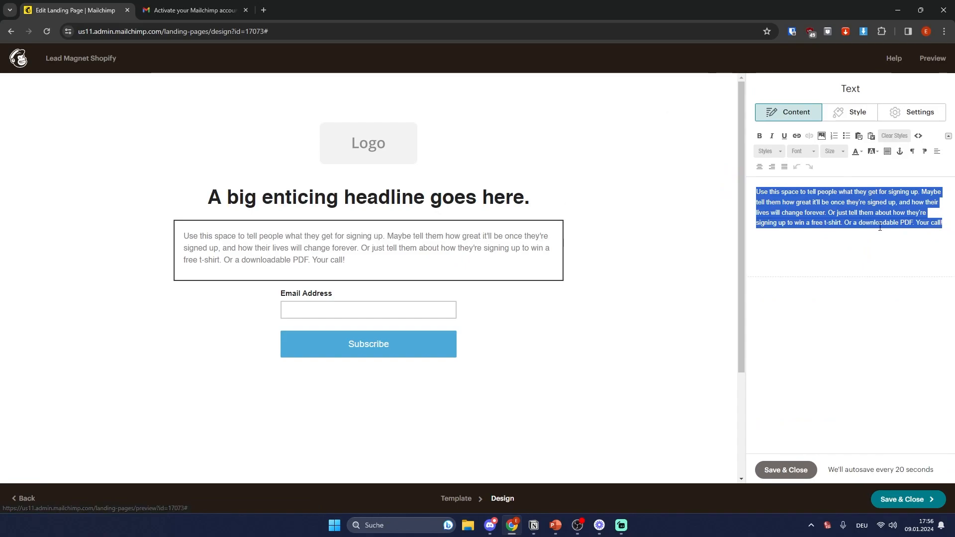
{"action": "left_click", "coordinate": [946, 228]}
{"action": "left_click_drag", "start_coordinate": [945, 228], "coordinate": [706, 188]}
{"action": "left_click", "coordinate": [326, 310]}
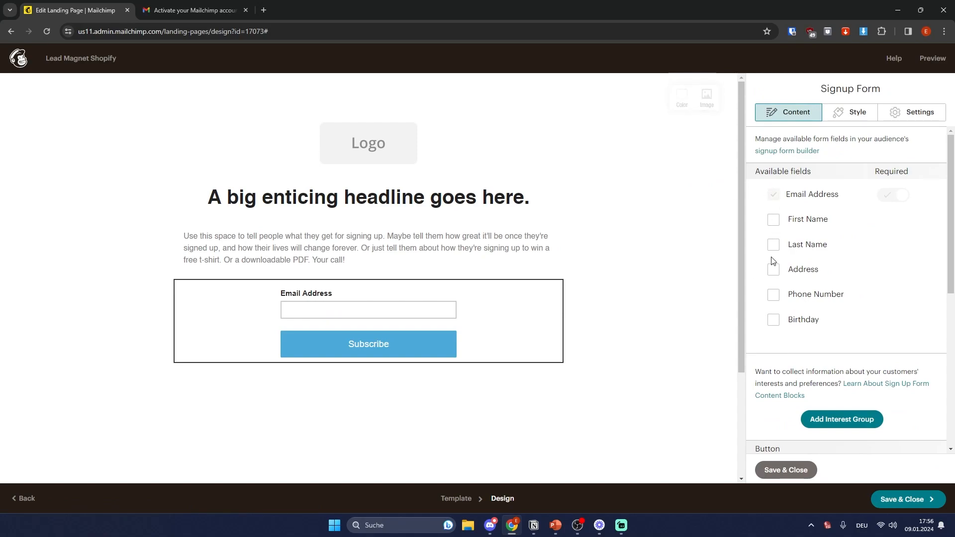
{"action": "left_click", "coordinate": [774, 244]}
{"action": "left_click", "coordinate": [774, 220]}
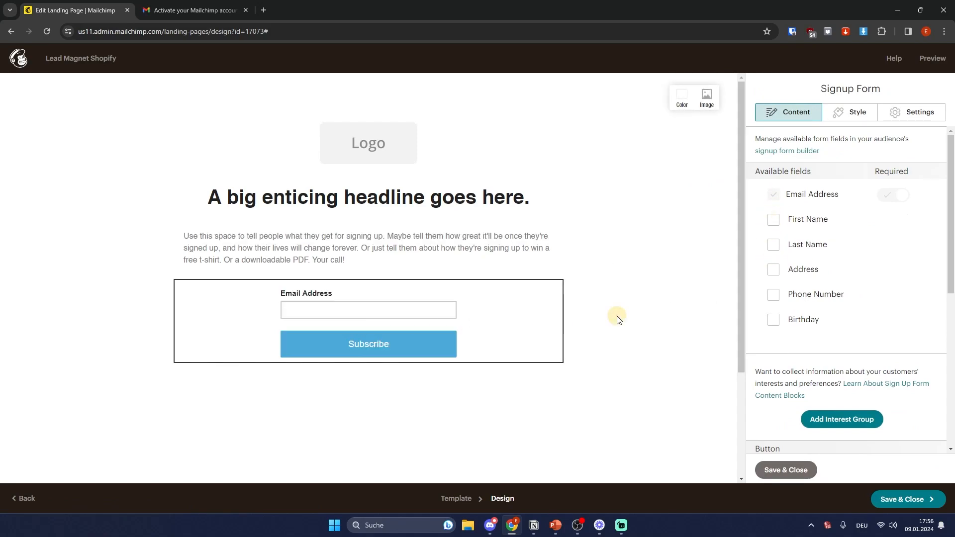
{"action": "left_click", "coordinate": [923, 508]}
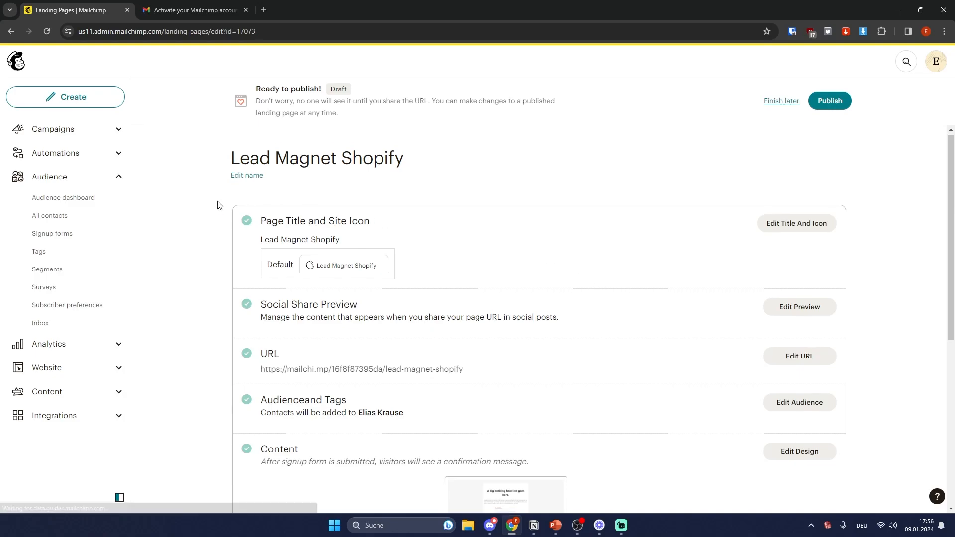
Step: Review the landing page's title and site icon settings without changes
{"action": "scroll", "coordinate": [297, 226], "scroll_direction": "down", "scroll_amount": 3}
{"action": "scroll", "coordinate": [297, 226], "scroll_direction": "down", "scroll_amount": 2}
{"action": "scroll", "coordinate": [499, 264], "scroll_direction": "up", "scroll_amount": 4}
{"action": "scroll", "coordinate": [368, 268], "scroll_direction": "down", "scroll_amount": 1}
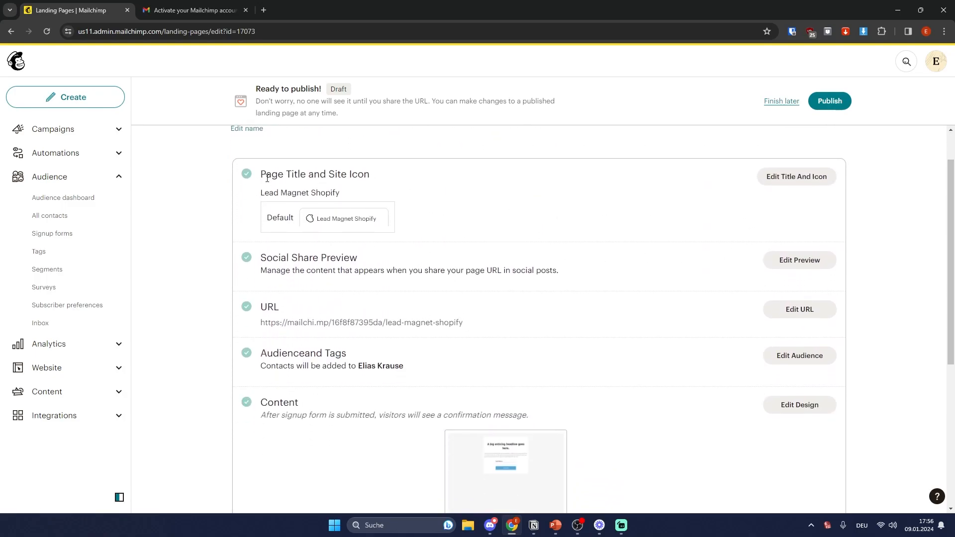
{"action": "left_click_drag", "start_coordinate": [267, 179], "coordinate": [417, 183]}
{"action": "left_click", "coordinate": [294, 173]}
{"action": "left_click", "coordinate": [791, 176]}
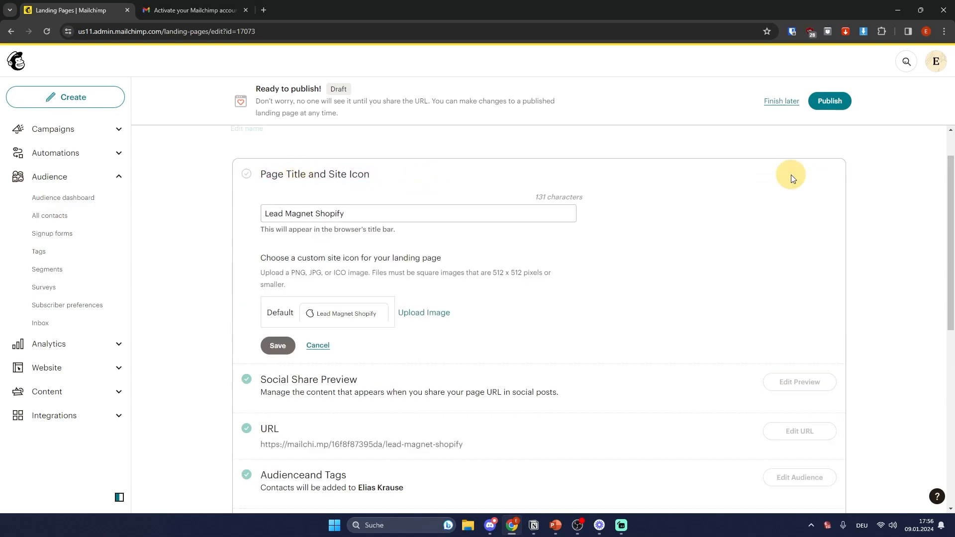
{"action": "scroll", "coordinate": [433, 239], "scroll_direction": "down", "scroll_amount": 2}
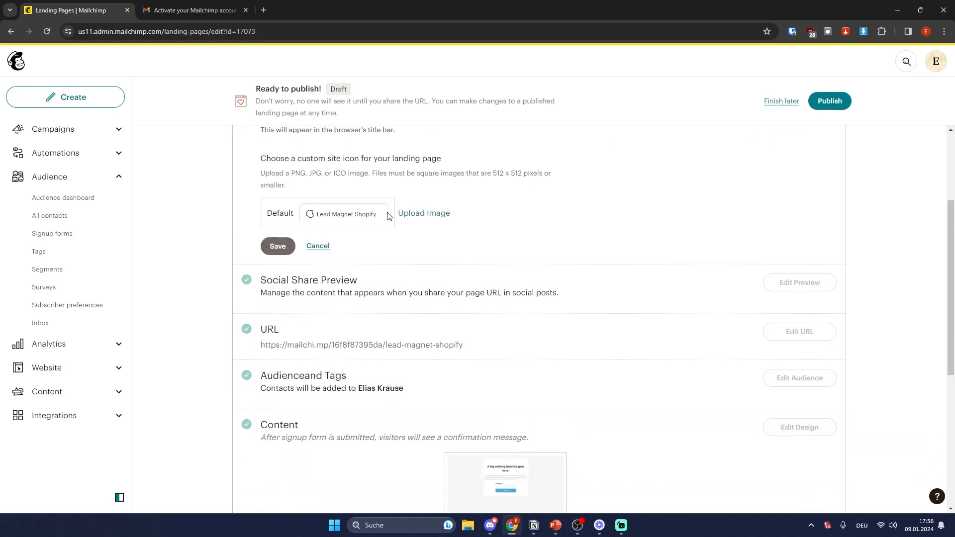
{"action": "left_click", "coordinate": [321, 247]}
Step: Check the social share preview and page URL, keeping the current address
{"action": "left_click", "coordinate": [799, 207]}
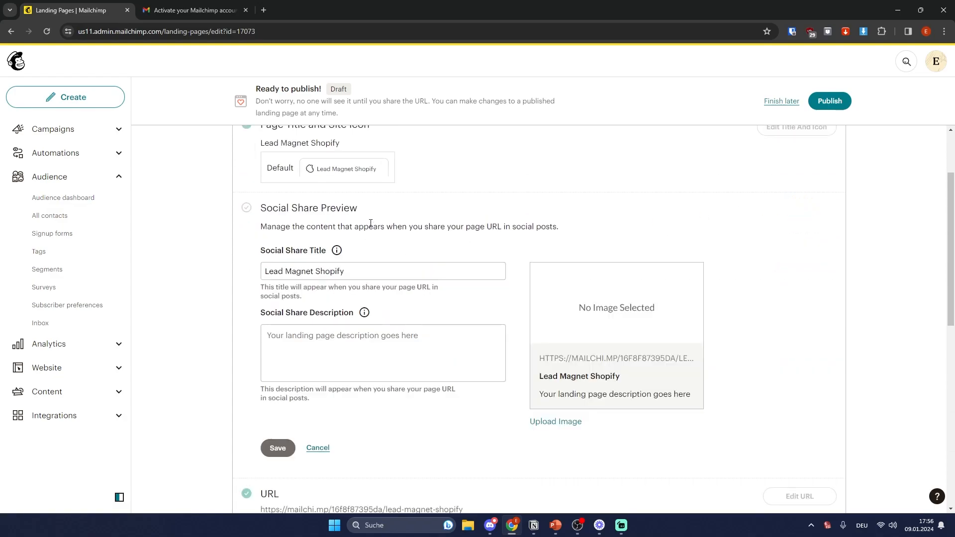
{"action": "left_click", "coordinate": [319, 448]}
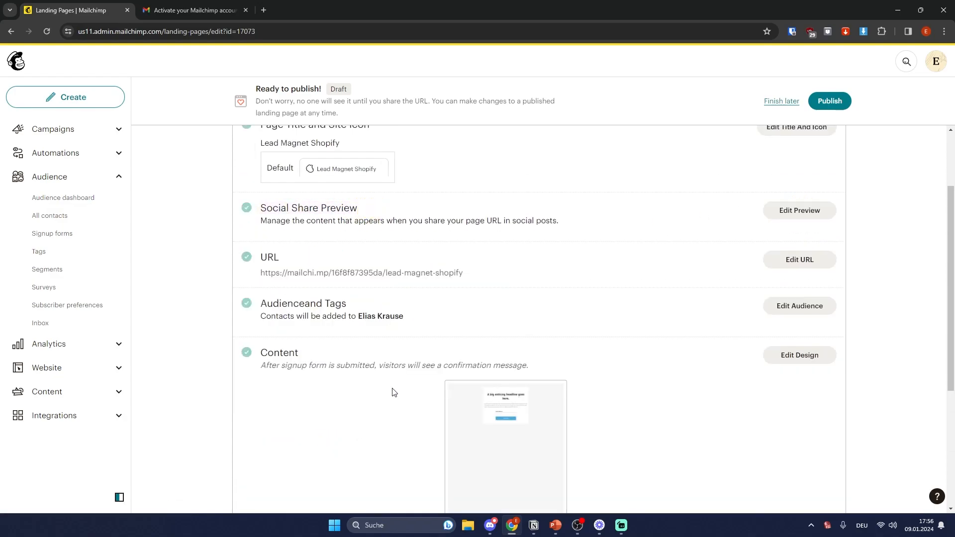
{"action": "scroll", "coordinate": [393, 392], "scroll_direction": "down", "scroll_amount": 2}
{"action": "left_click_drag", "start_coordinate": [277, 172], "coordinate": [492, 174]}
{"action": "left_click", "coordinate": [492, 174]}
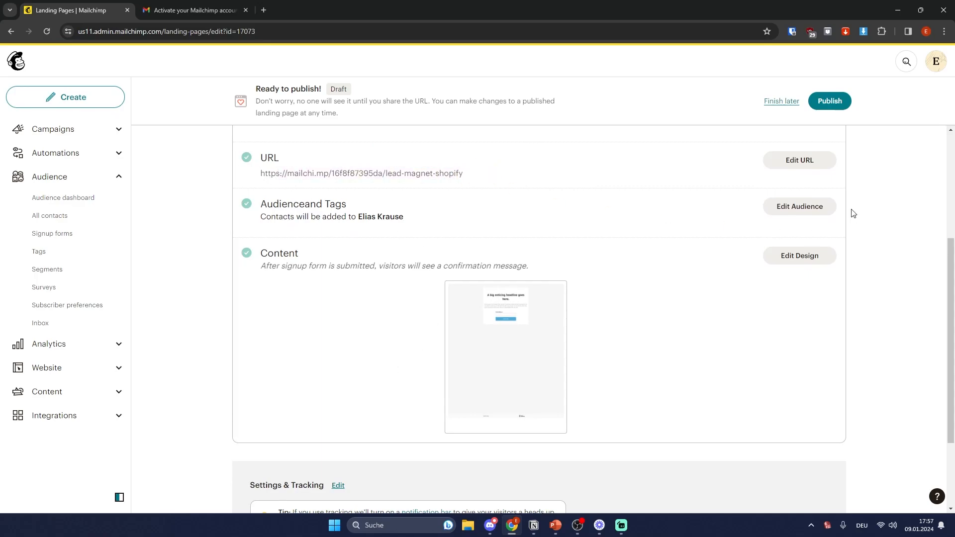
{"action": "left_click", "coordinate": [792, 162]}
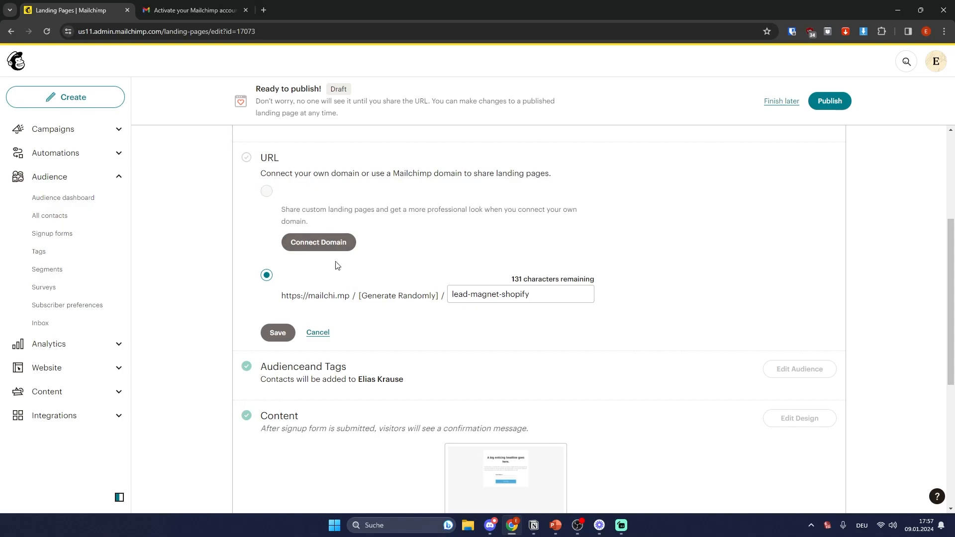
{"action": "left_click", "coordinate": [314, 337]}
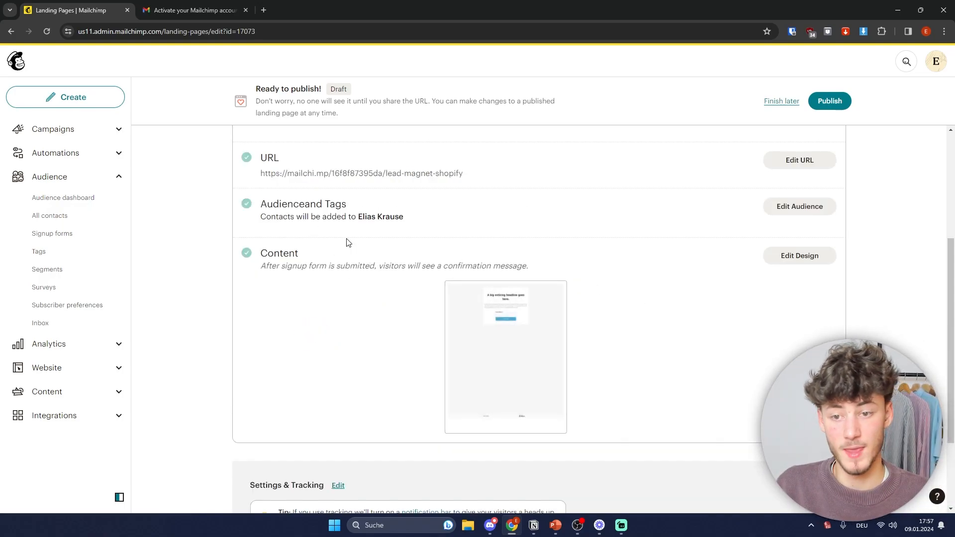
Step: Keep the current audience and tag new signups with 'Landing Page Opt In'
{"action": "left_click", "coordinate": [800, 206]}
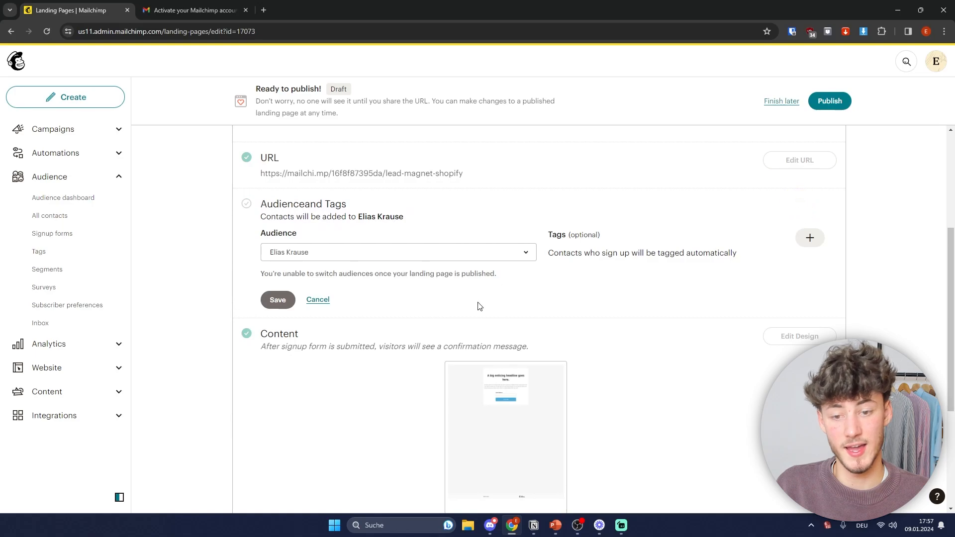
{"action": "scroll", "coordinate": [426, 284], "scroll_direction": "up", "scroll_amount": 2}
{"action": "scroll", "coordinate": [435, 279], "scroll_direction": "down", "scroll_amount": 1}
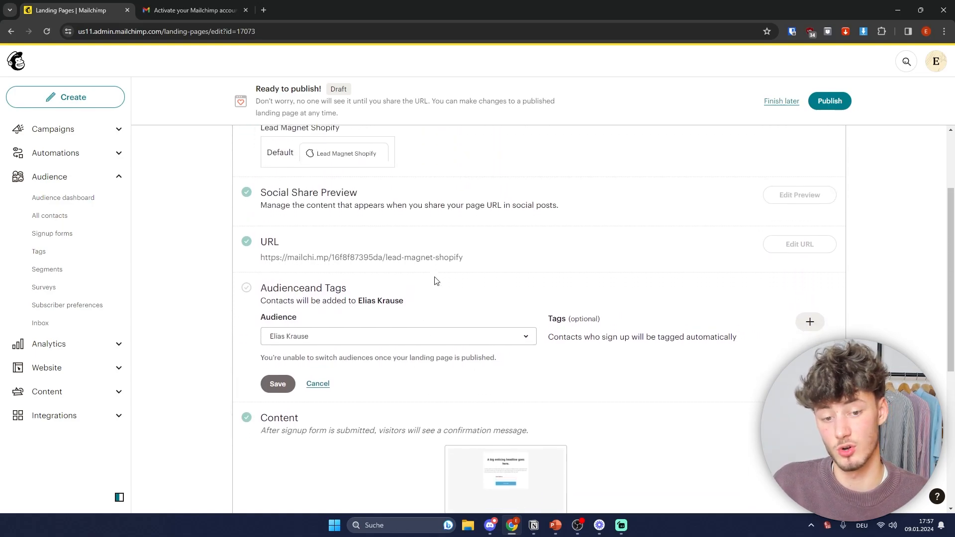
{"action": "scroll", "coordinate": [443, 276], "scroll_direction": "down", "scroll_amount": 1}
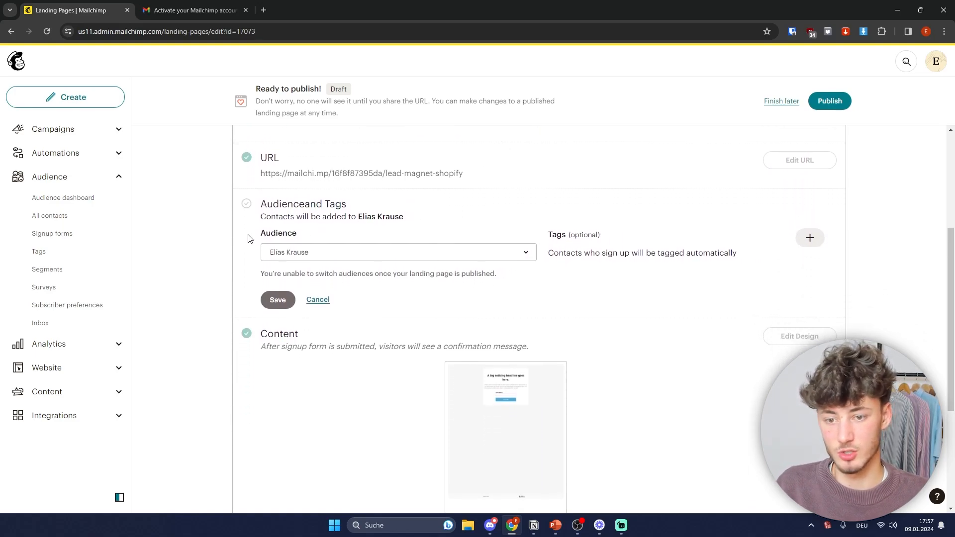
{"action": "left_click", "coordinate": [358, 252]}
{"action": "left_click", "coordinate": [423, 252]}
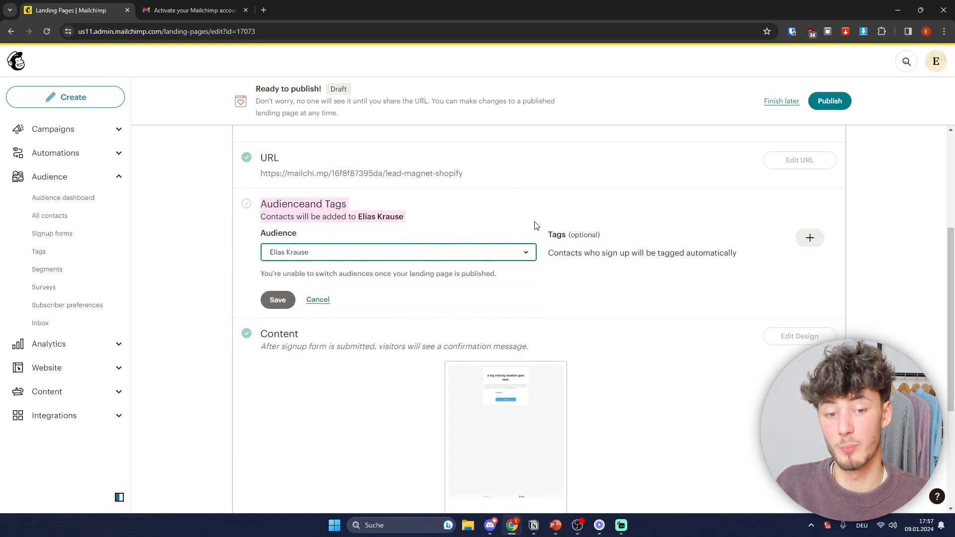
{"action": "left_click_drag", "start_coordinate": [568, 236], "coordinate": [600, 237]}
{"action": "left_click", "coordinate": [653, 256]}
{"action": "left_click", "coordinate": [809, 238]}
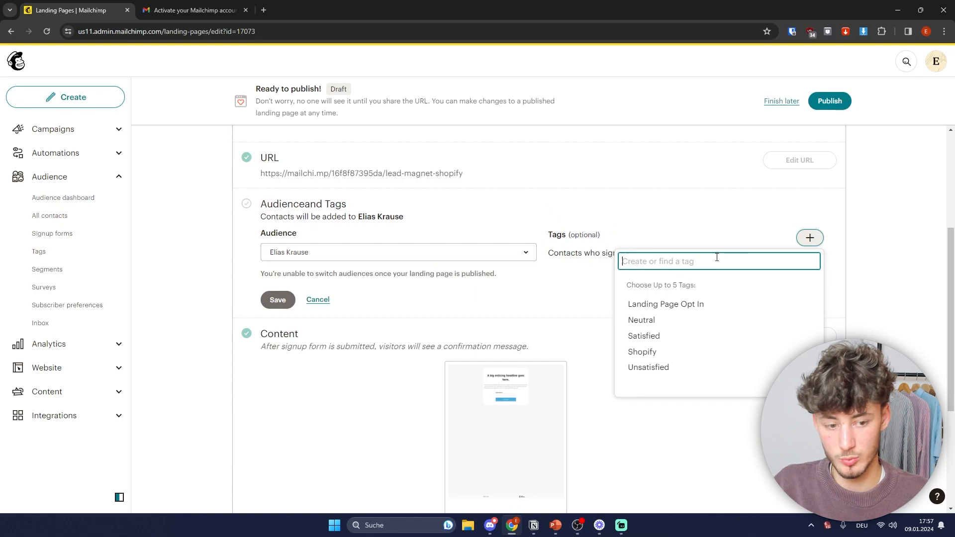
{"action": "left_click", "coordinate": [674, 304]}
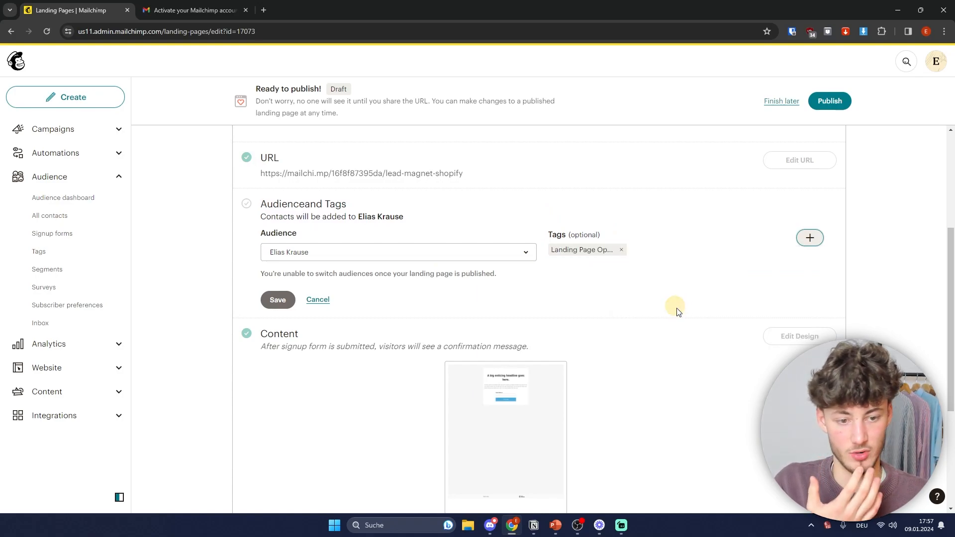
Step: Publish the Lead Magnet Shopify landing page live
{"action": "scroll", "coordinate": [647, 283], "scroll_direction": "down", "scroll_amount": 2}
{"action": "scroll", "coordinate": [731, 244], "scroll_direction": "down", "scroll_amount": 2}
{"action": "scroll", "coordinate": [697, 267], "scroll_direction": "up", "scroll_amount": 1}
{"action": "scroll", "coordinate": [687, 283], "scroll_direction": "down", "scroll_amount": 1}
{"action": "scroll", "coordinate": [677, 348], "scroll_direction": "up", "scroll_amount": 1}
{"action": "scroll", "coordinate": [696, 359], "scroll_direction": "up", "scroll_amount": 8}
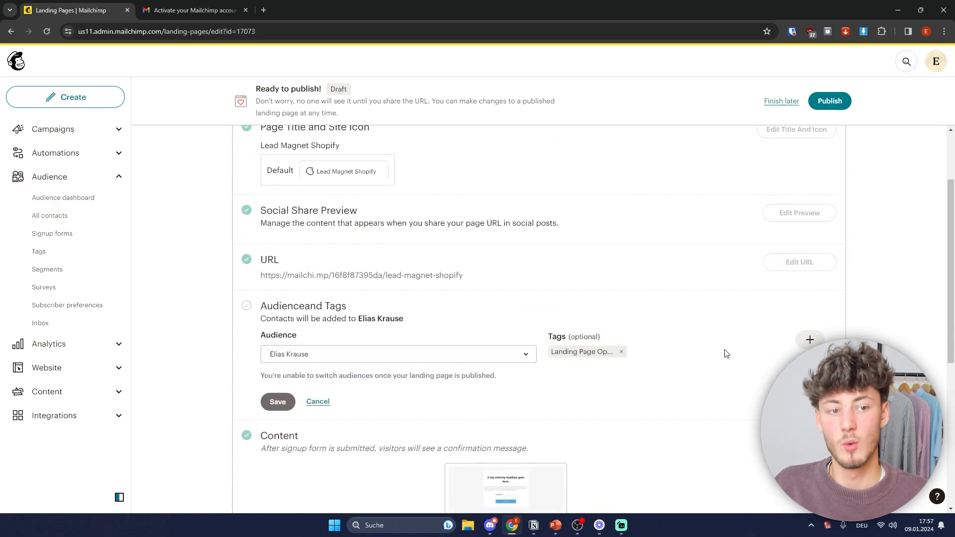
{"action": "left_click", "coordinate": [829, 102]}
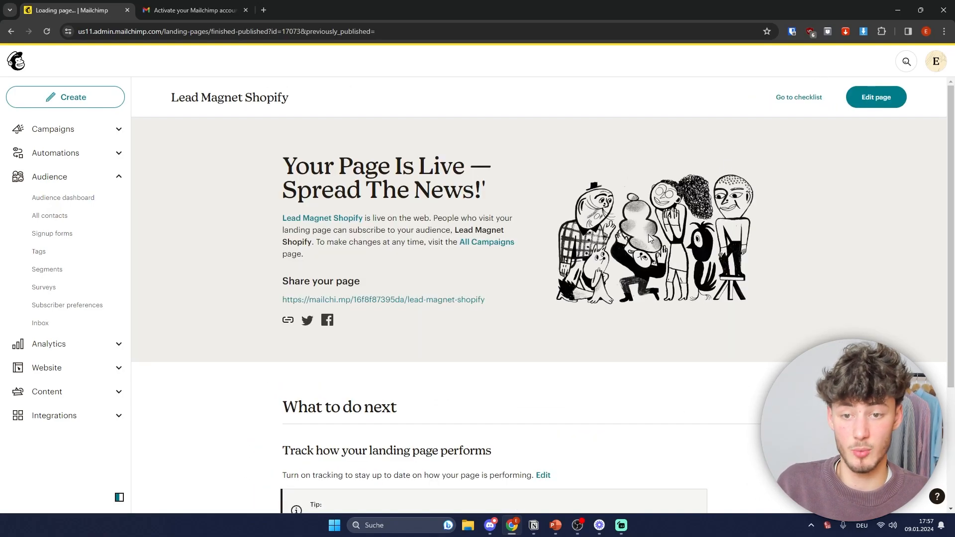
Step: Review the 'Your Page Is Live' confirmation, then start a new email from the Create sidebar
{"action": "left_click_drag", "start_coordinate": [283, 166], "coordinate": [554, 185]}
{"action": "scroll", "coordinate": [567, 214], "scroll_direction": "down", "scroll_amount": 4}
{"action": "left_click", "coordinate": [587, 219]}
{"action": "scroll", "coordinate": [552, 209], "scroll_direction": "up", "scroll_amount": 3}
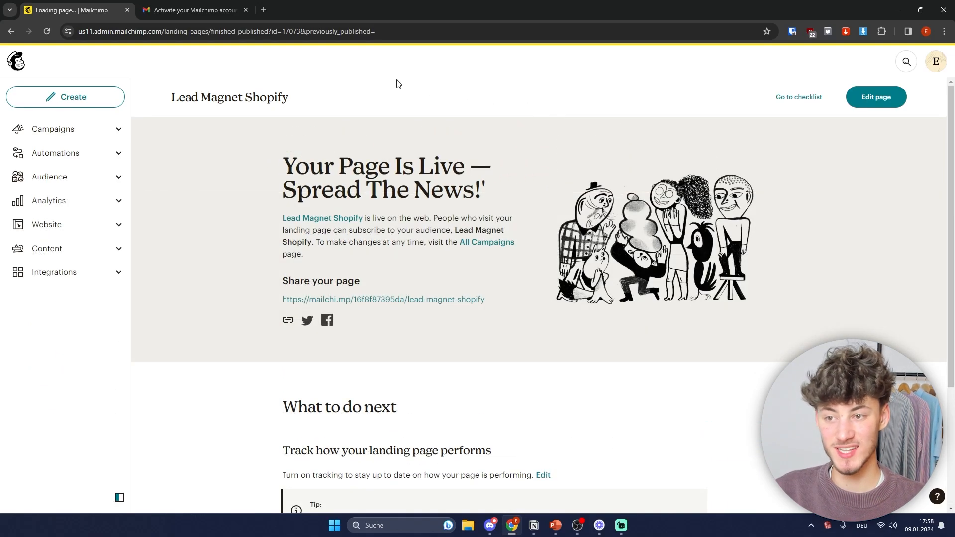
{"action": "left_click", "coordinate": [80, 98]}
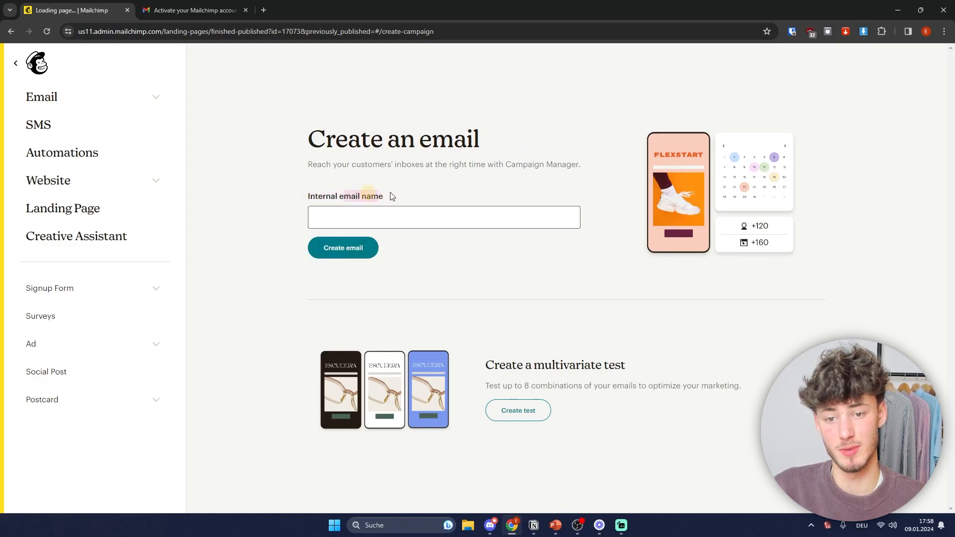
Step: Create an email draft named 'Welcome Email!' and dismiss the send time announcement
{"action": "left_click", "coordinate": [411, 214]}
{"action": "type", "text": "Wel"}
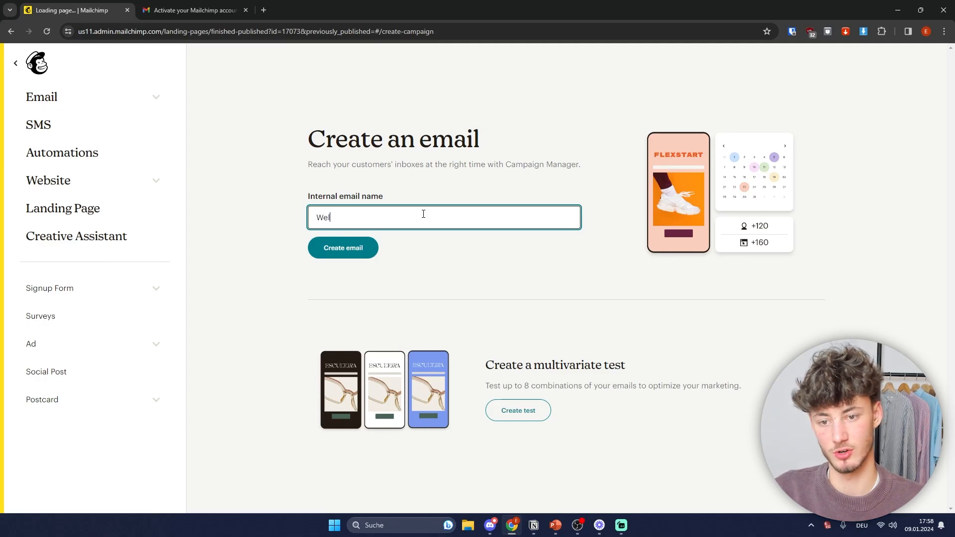
{"action": "type", "text": "come Email!"}
{"action": "key", "text": "Return"}
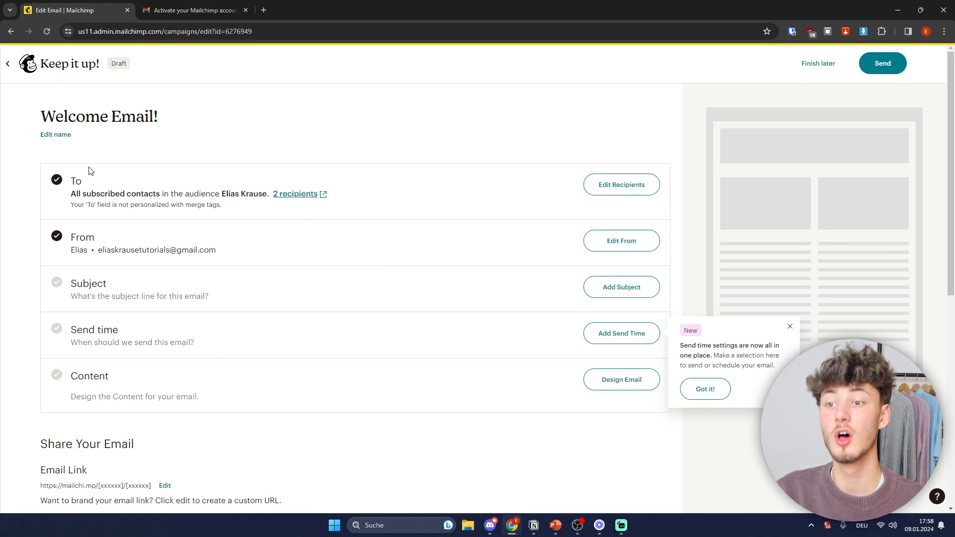
{"action": "scroll", "coordinate": [341, 220], "scroll_direction": "down", "scroll_amount": 1}
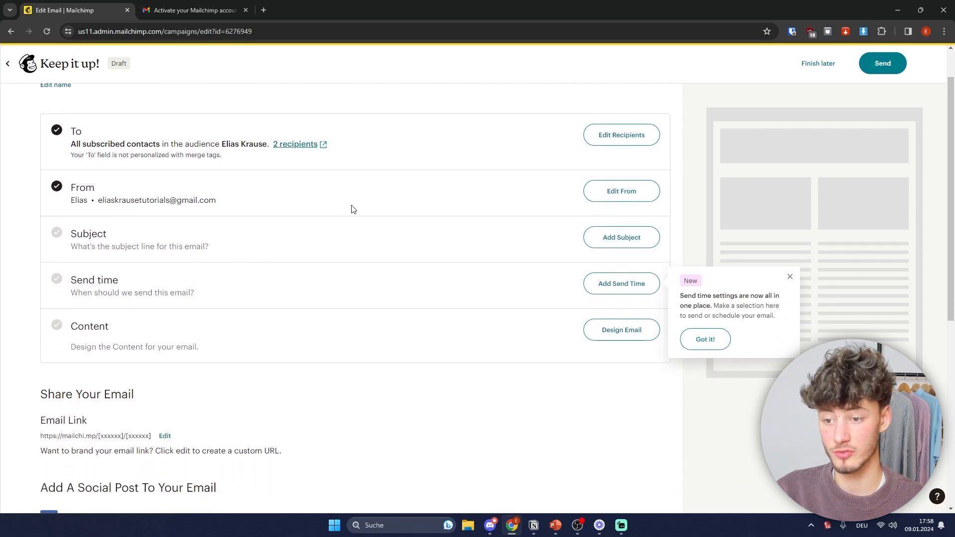
{"action": "scroll", "coordinate": [390, 177], "scroll_direction": "up", "scroll_amount": 1}
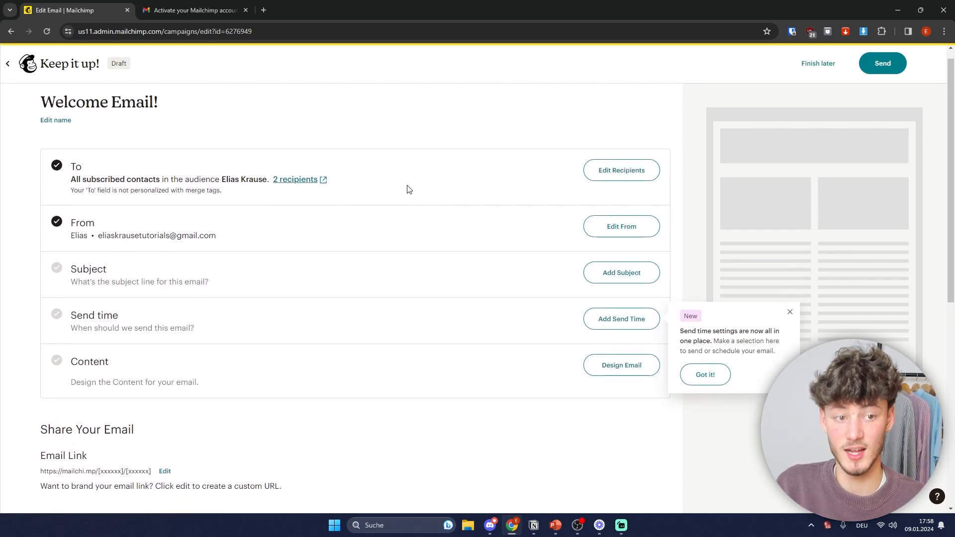
{"action": "left_click", "coordinate": [790, 328]}
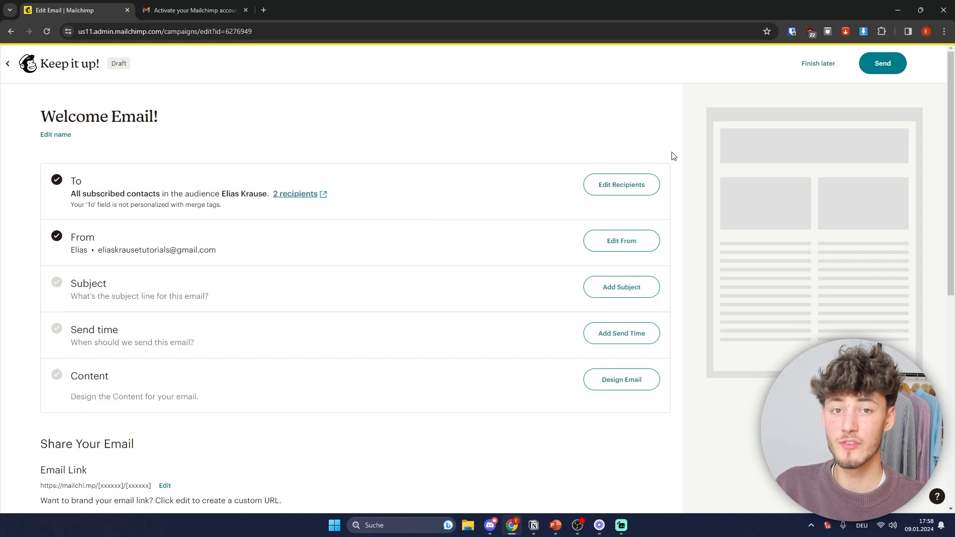
Step: Check the sender settings unchanged, then open the recipient settings and the Send to choices
{"action": "left_click", "coordinate": [621, 241]}
{"action": "left_click", "coordinate": [151, 353]}
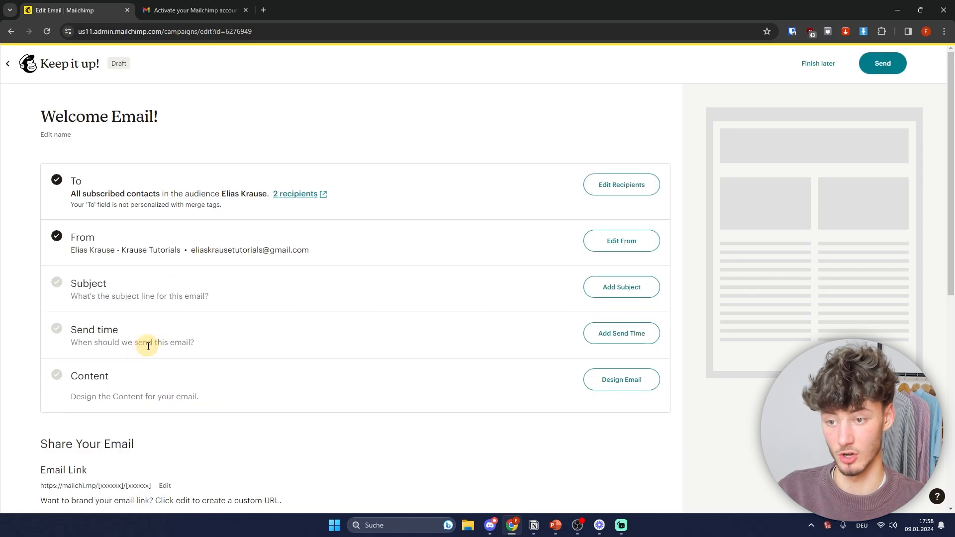
{"action": "left_click", "coordinate": [628, 192]}
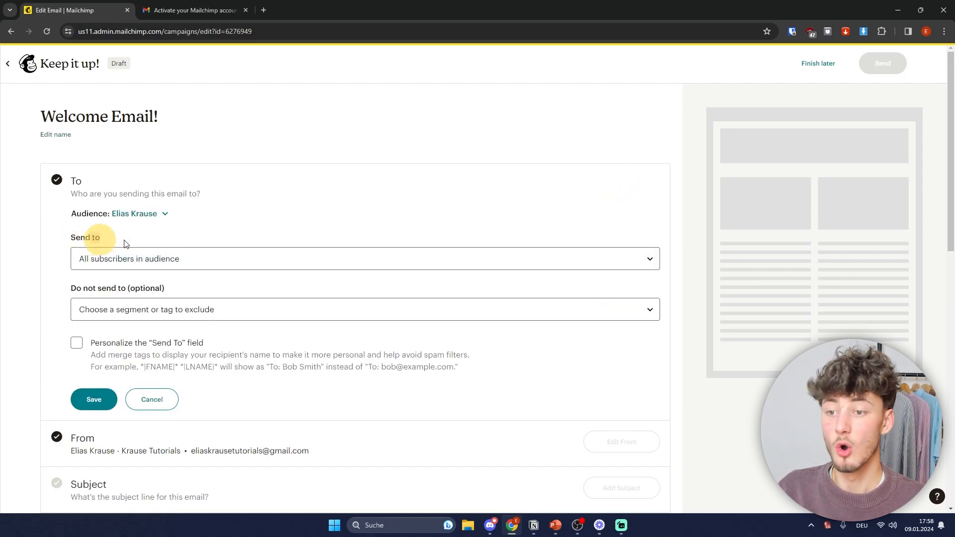
{"action": "left_click", "coordinate": [128, 259]}
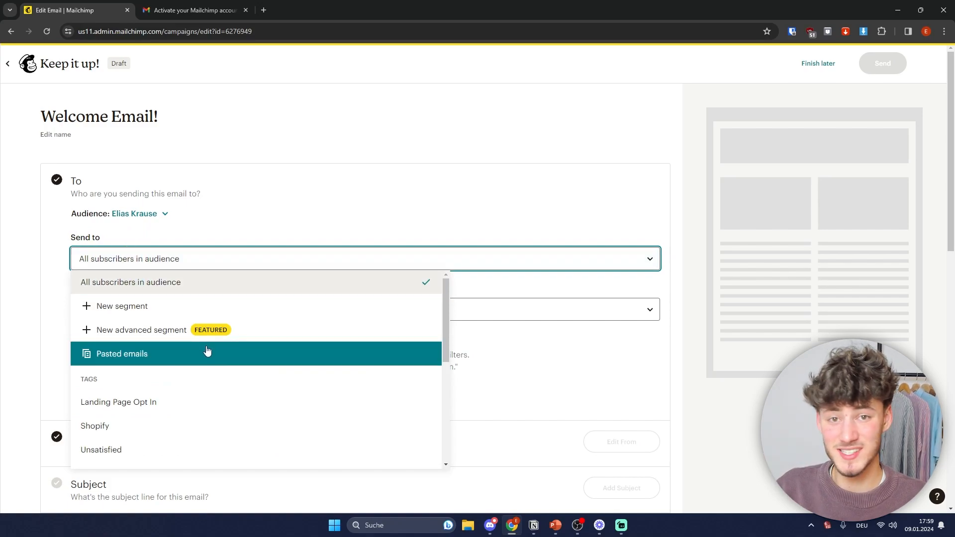
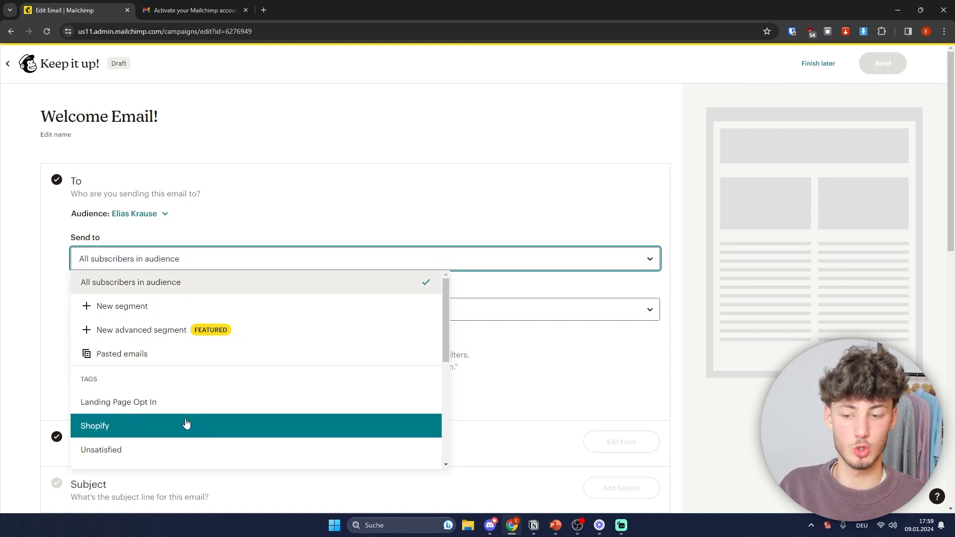
Step: Send the Welcome Email to the Shopify tag, excluding no tags
{"action": "left_click", "coordinate": [124, 426]}
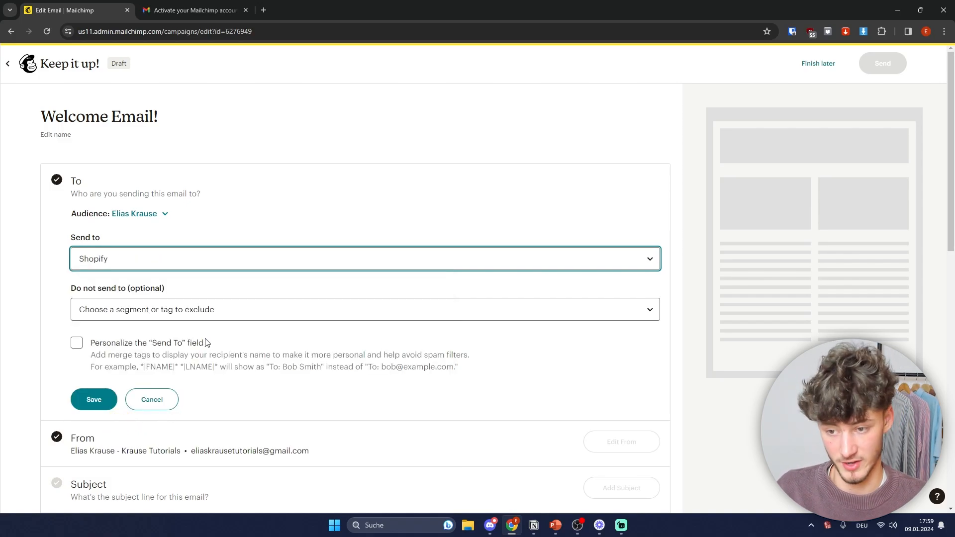
{"action": "left_click", "coordinate": [98, 311]}
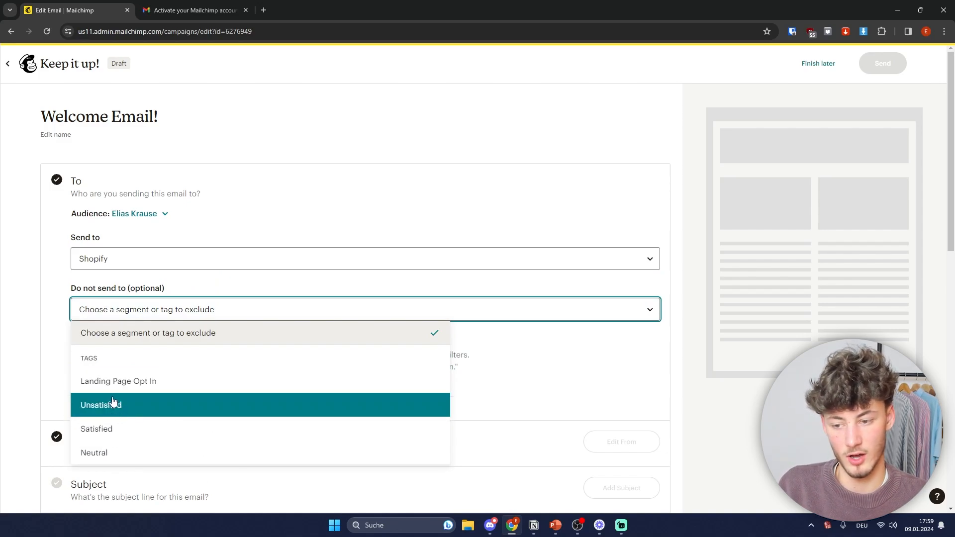
{"action": "left_click", "coordinate": [674, 395]}
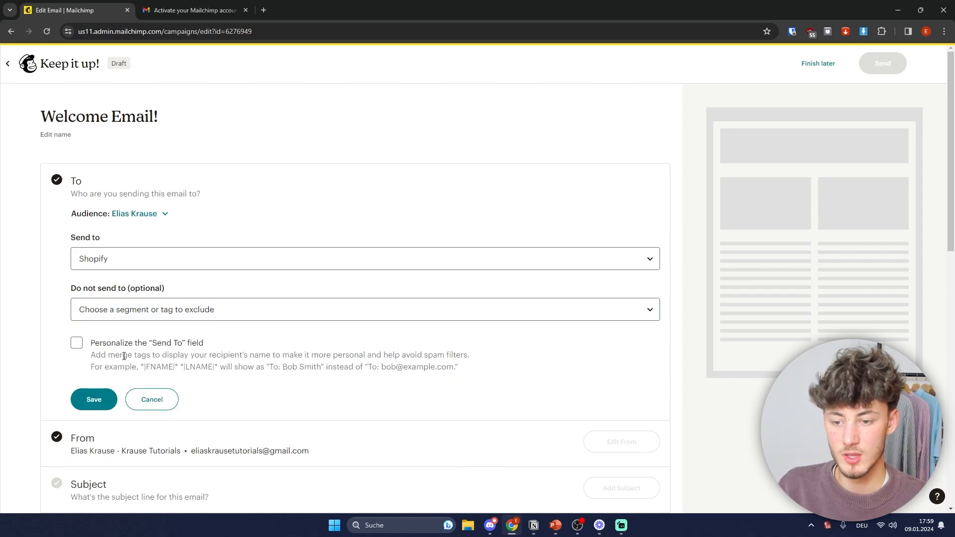
Step: Personalize the To field with *|FNAME|* *|LNAME|* and save the recipient settings
{"action": "left_click", "coordinate": [78, 347]}
{"action": "left_click_drag", "start_coordinate": [205, 343], "coordinate": [86, 342]}
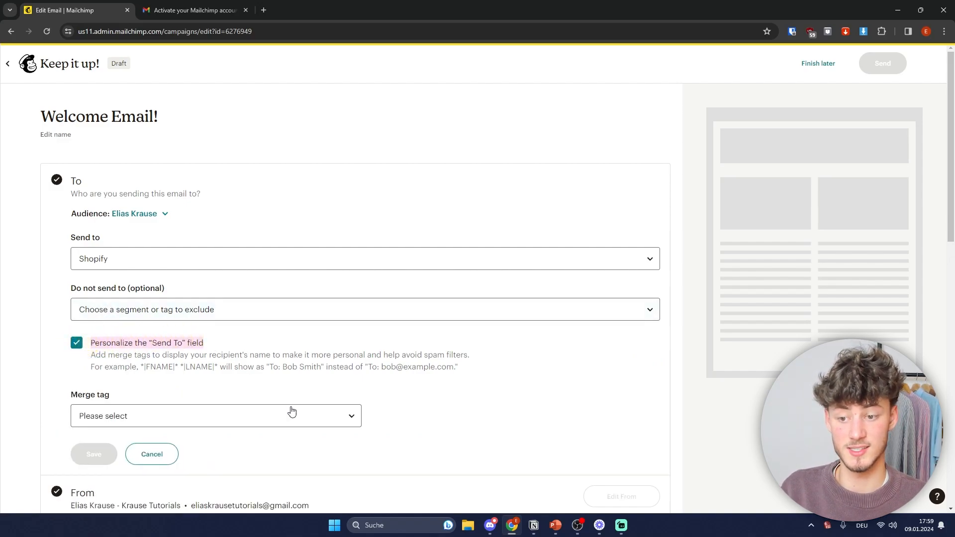
{"action": "left_click", "coordinate": [244, 422]}
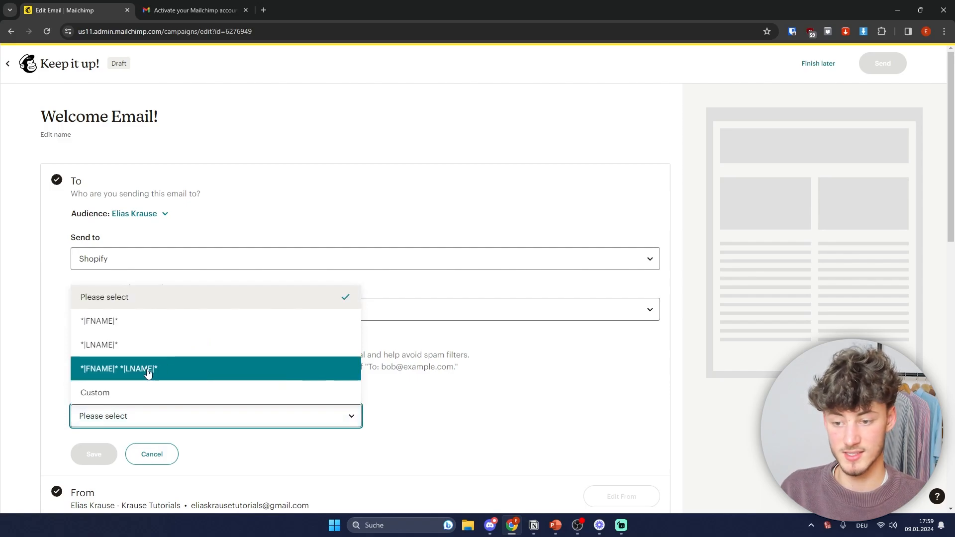
{"action": "left_click", "coordinate": [118, 368]}
{"action": "scroll", "coordinate": [277, 369], "scroll_direction": "down", "scroll_amount": 2}
{"action": "left_click", "coordinate": [334, 373]}
{"action": "left_click_drag", "start_coordinate": [281, 269], "coordinate": [316, 270]}
{"action": "left_click", "coordinate": [339, 297]}
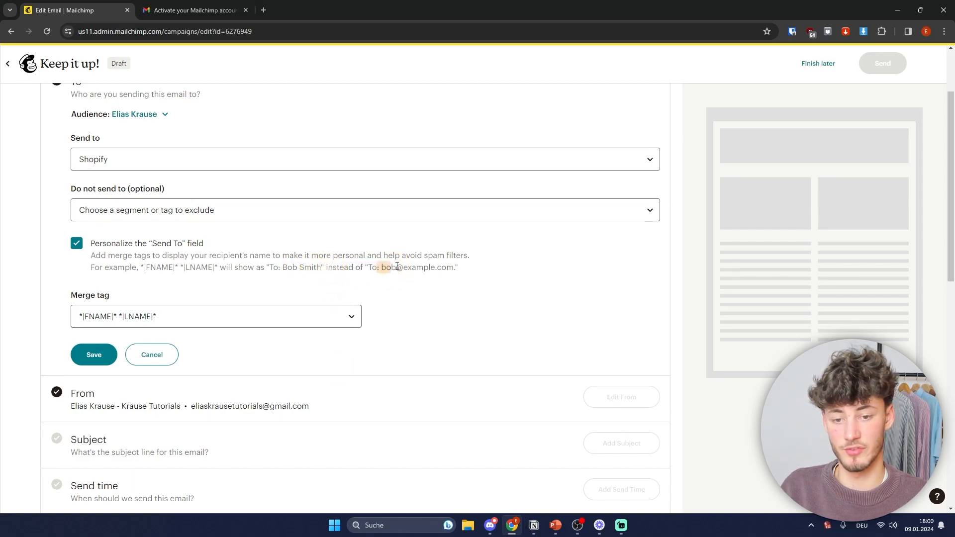
{"action": "left_click_drag", "start_coordinate": [390, 268], "coordinate": [449, 270]}
{"action": "left_click", "coordinate": [470, 273]}
{"action": "left_click", "coordinate": [93, 354]}
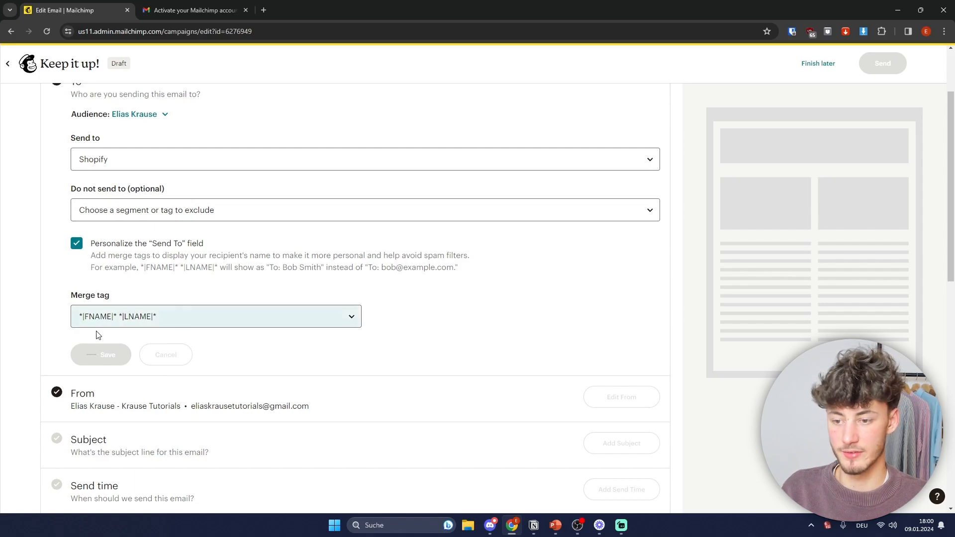
{"action": "scroll", "coordinate": [222, 365], "scroll_direction": "up", "scroll_amount": 3}
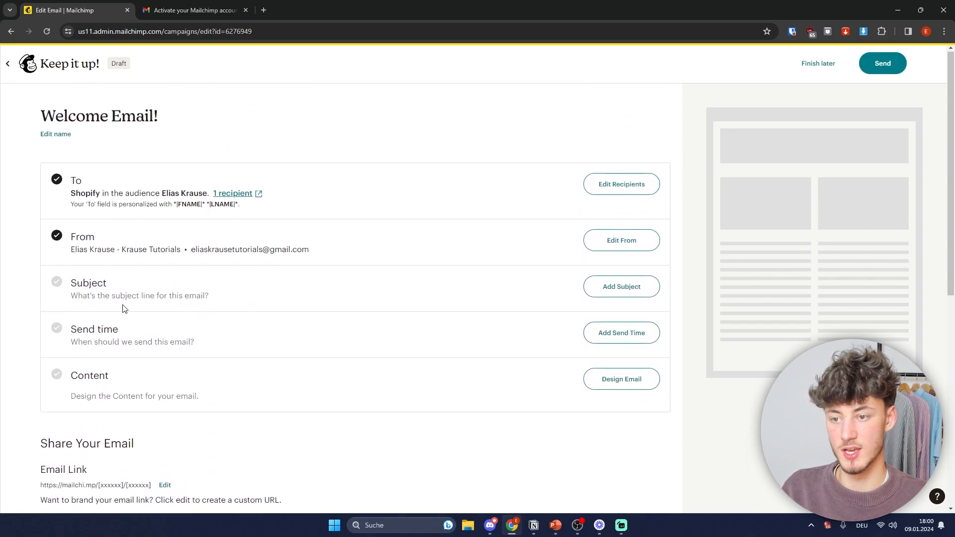
Step: Leave the sender details unchanged, open the empty subject form, then bring up the Email Deliverability slideshow
{"action": "left_click", "coordinate": [617, 246]}
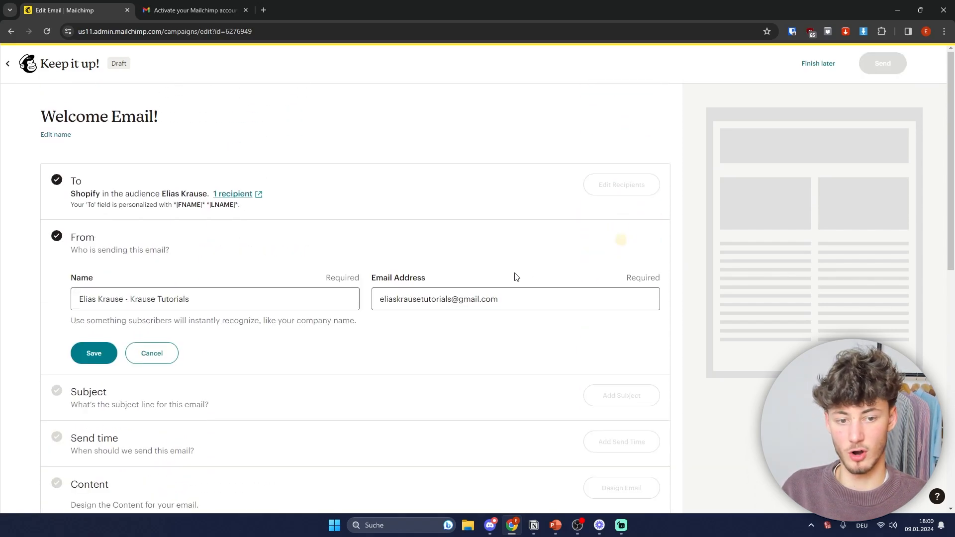
{"action": "left_click", "coordinate": [161, 358]}
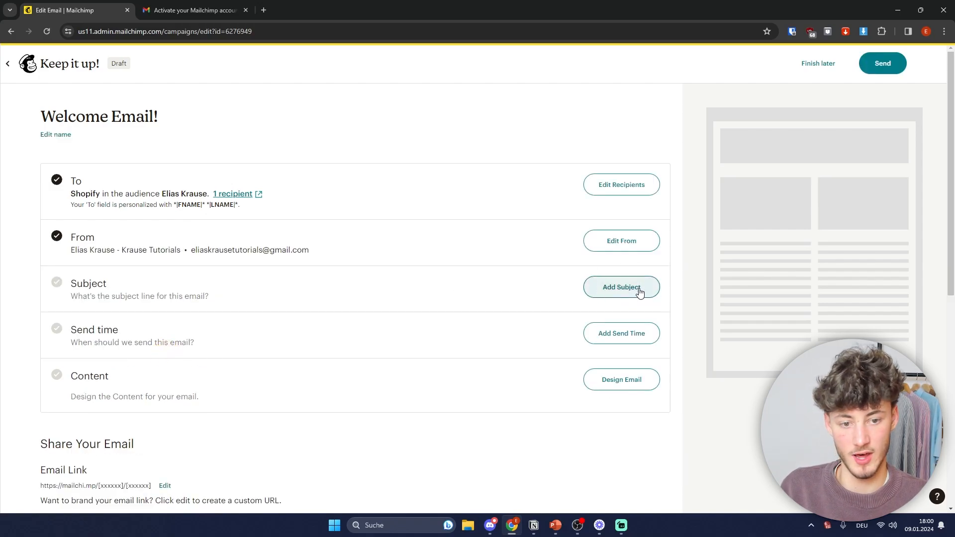
{"action": "left_click", "coordinate": [617, 290]}
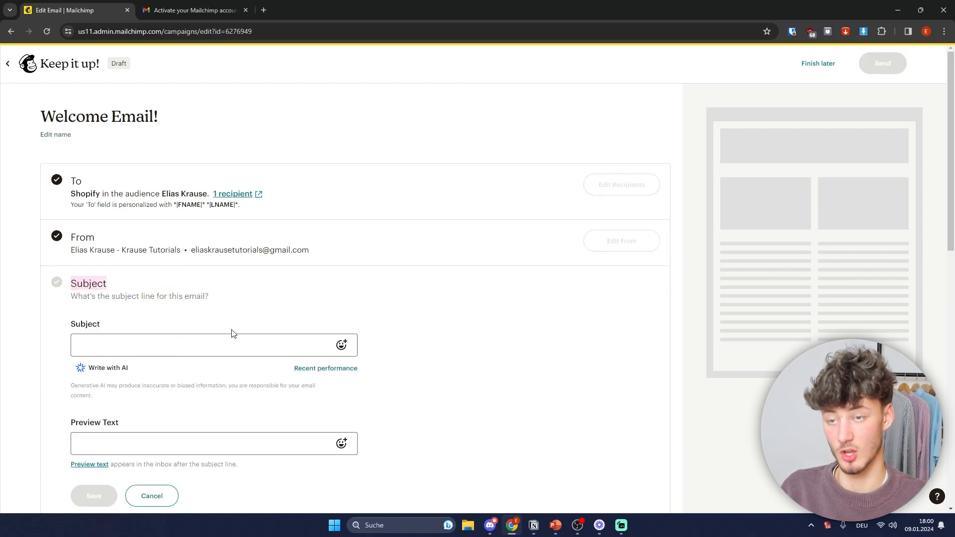
{"action": "scroll", "coordinate": [272, 299], "scroll_direction": "down", "scroll_amount": 2}
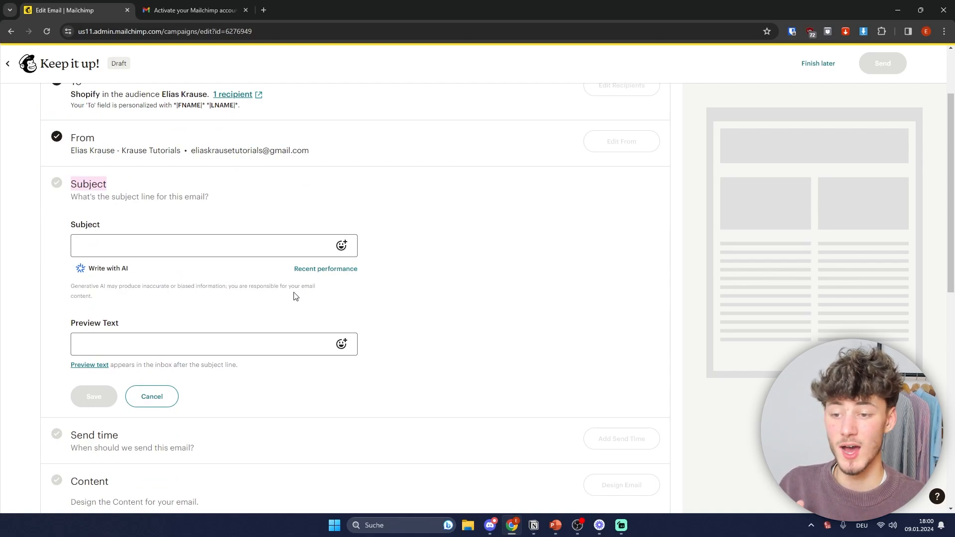
{"action": "left_click", "coordinate": [266, 188]}
{"action": "left_click_drag", "start_coordinate": [72, 234], "coordinate": [128, 222]}
{"action": "left_click", "coordinate": [128, 222]}
{"action": "left_click_drag", "start_coordinate": [70, 325], "coordinate": [162, 321]}
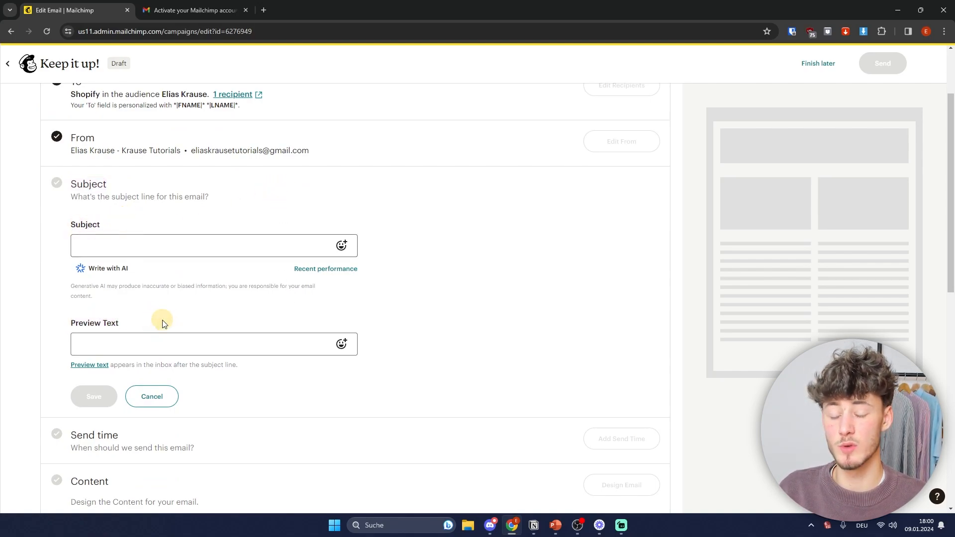
{"action": "left_click", "coordinate": [443, 325]}
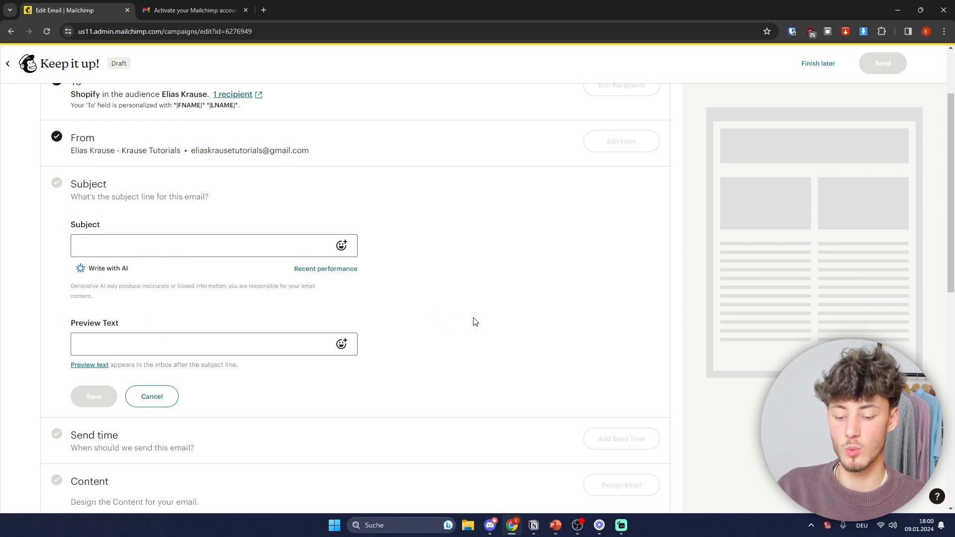
{"action": "key", "text": "super+Tab"}
{"action": "left_click", "coordinate": [571, 228]}
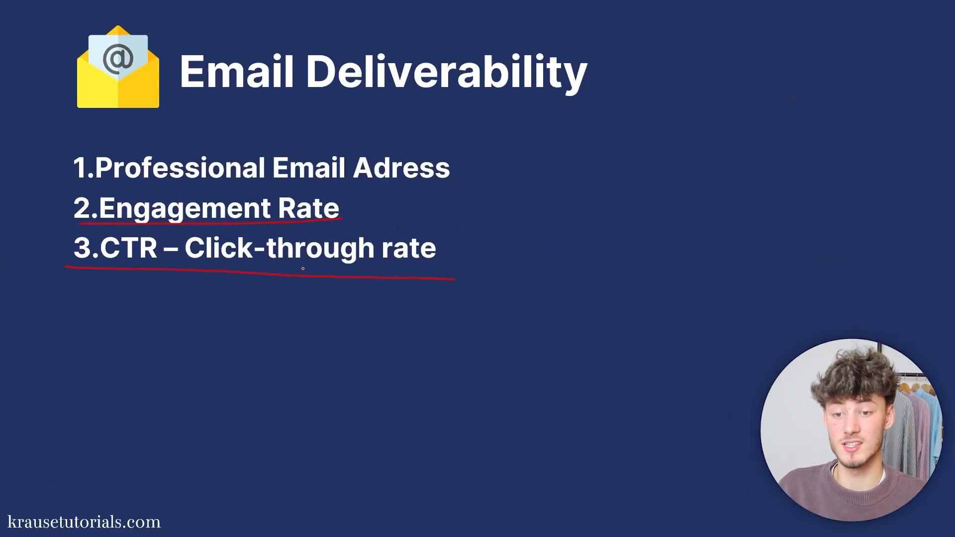
Step: Underline Click-through rate in red on the slide, then return to the Mailchimp window
{"action": "left_click_drag", "start_coordinate": [185, 264], "coordinate": [473, 267]}
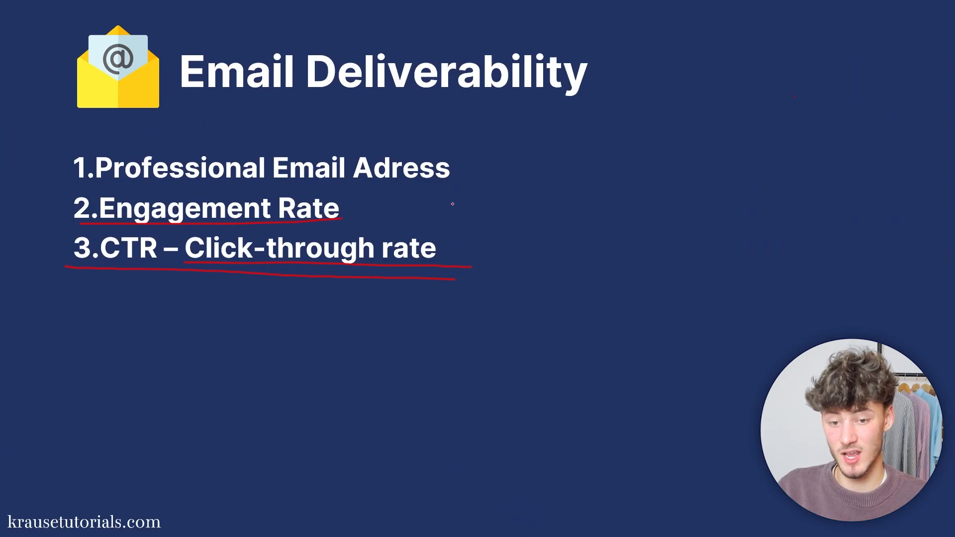
{"action": "key", "text": "super+Tab"}
{"action": "left_click", "coordinate": [592, 213]}
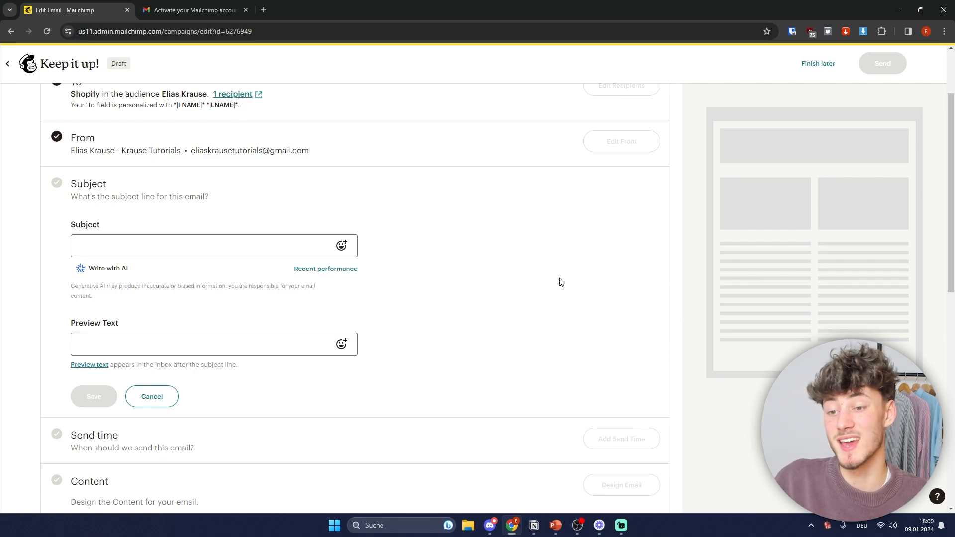
Step: Enter the subject line 'Welcome to our Newsletter. Here is a free product to get started with.'
{"action": "left_click", "coordinate": [143, 239]}
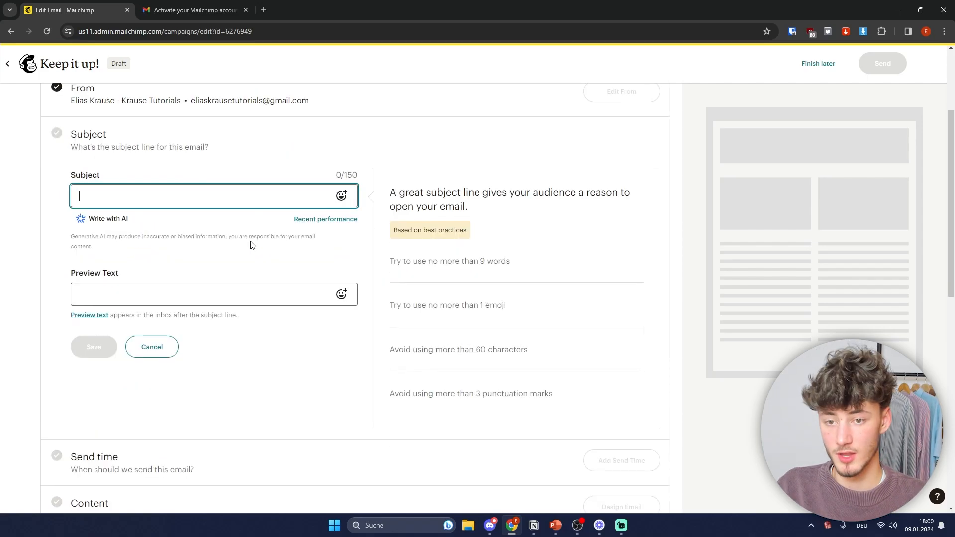
{"action": "scroll", "coordinate": [149, 199], "scroll_direction": "up", "scroll_amount": 3}
{"action": "left_click", "coordinate": [207, 345]}
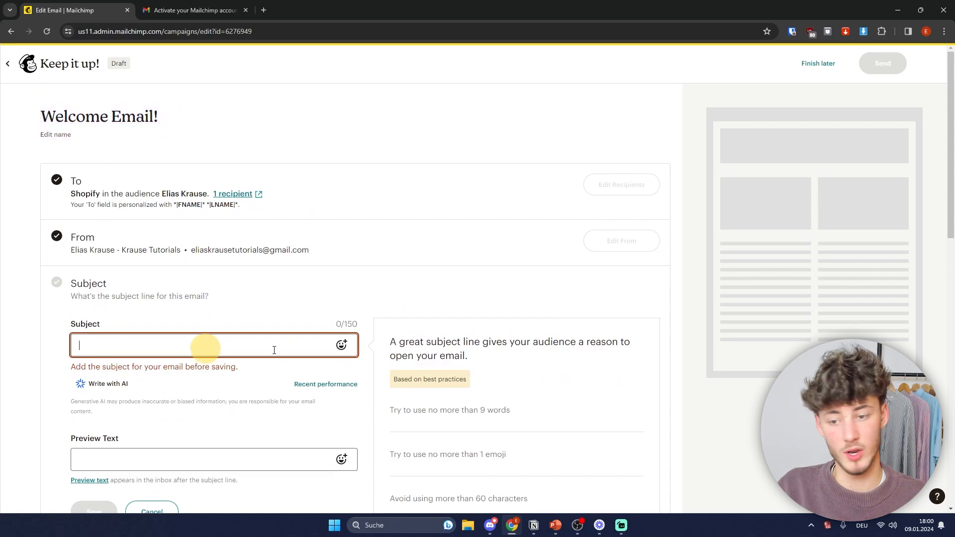
{"action": "type", "text": "Welcome to our Newsletter. He"}
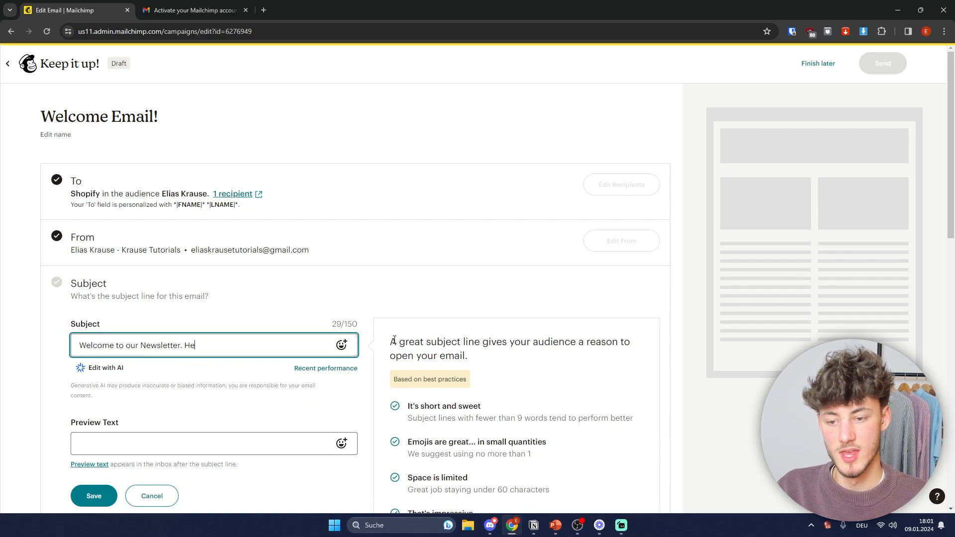
{"action": "type", "text": "re is a free product to"}
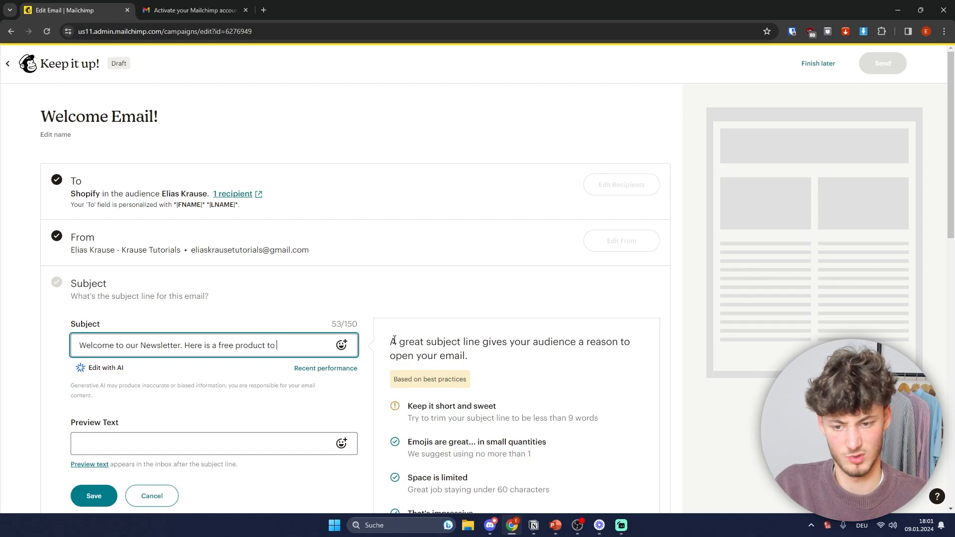
{"action": "type", "text": " get star"}
{"action": "type", "text": "h."}
{"action": "left_click_drag", "start_coordinate": [170, 345], "coordinate": [55, 344]}
{"action": "left_click", "coordinate": [501, 347]}
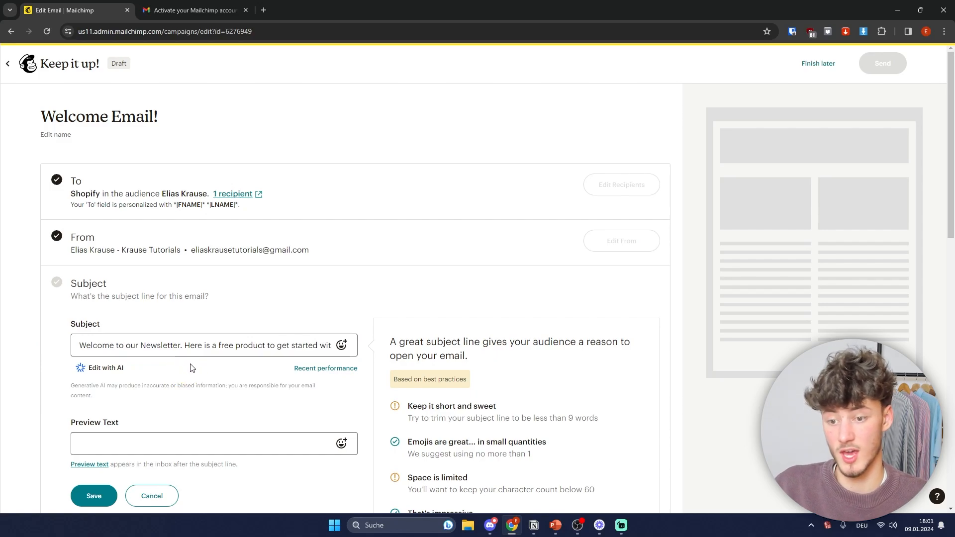
{"action": "left_click_drag", "start_coordinate": [198, 349], "coordinate": [382, 348]}
{"action": "left_click", "coordinate": [311, 320]}
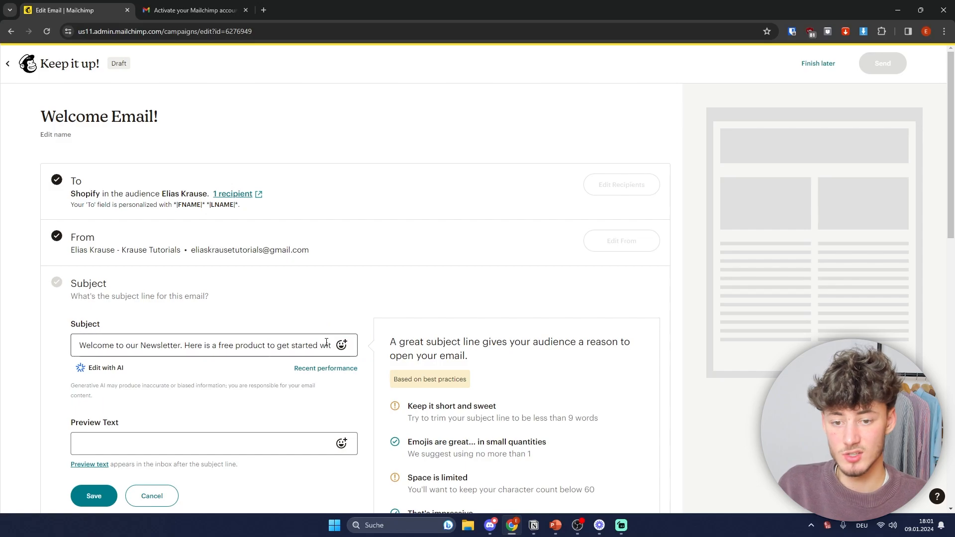
{"action": "scroll", "coordinate": [281, 349], "scroll_direction": "down", "scroll_amount": 1}
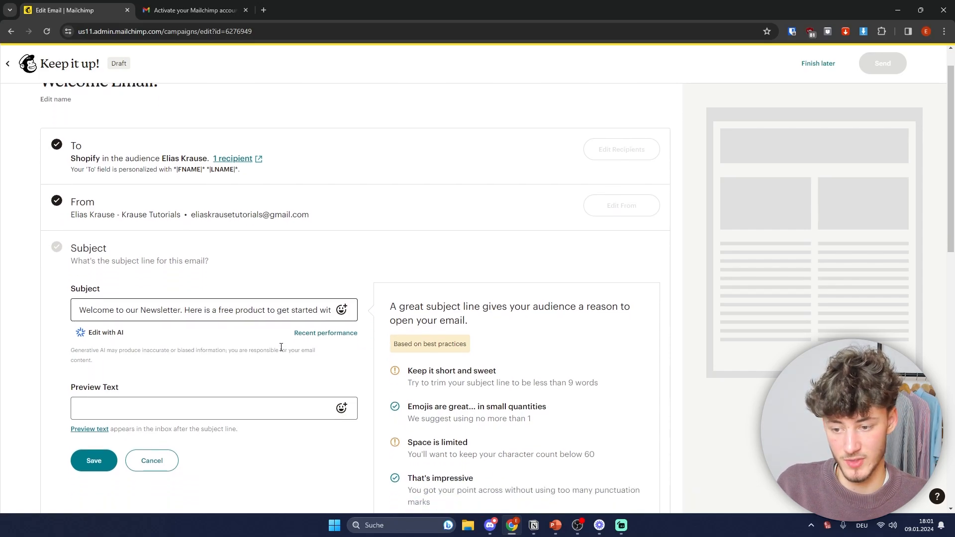
{"action": "left_click_drag", "start_coordinate": [77, 295], "coordinate": [374, 306]}
{"action": "left_click", "coordinate": [246, 278]}
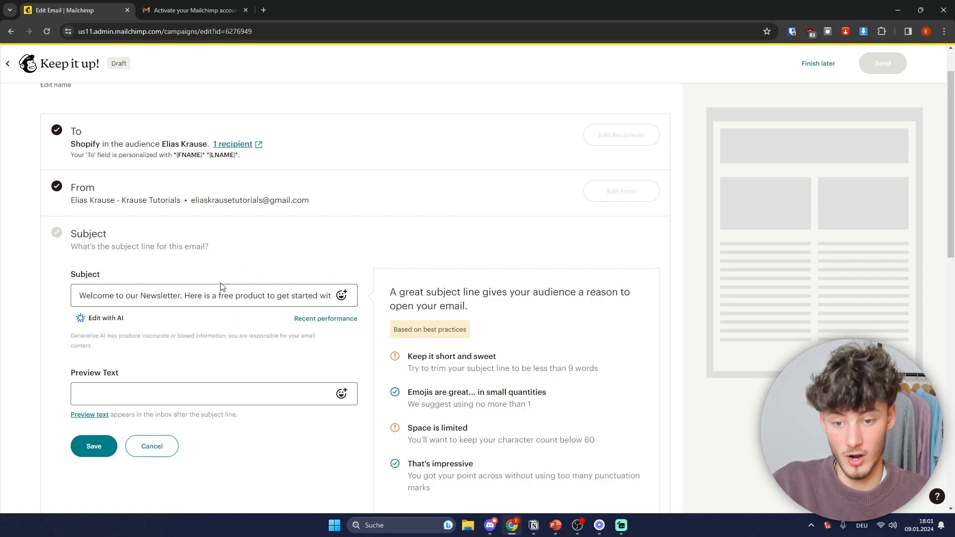
Step: Look at the AI editing panel for the subject line, then close it without changes
{"action": "left_click", "coordinate": [100, 318]}
{"action": "left_click_drag", "start_coordinate": [51, 322], "coordinate": [132, 323]}
{"action": "left_click", "coordinate": [132, 322]}
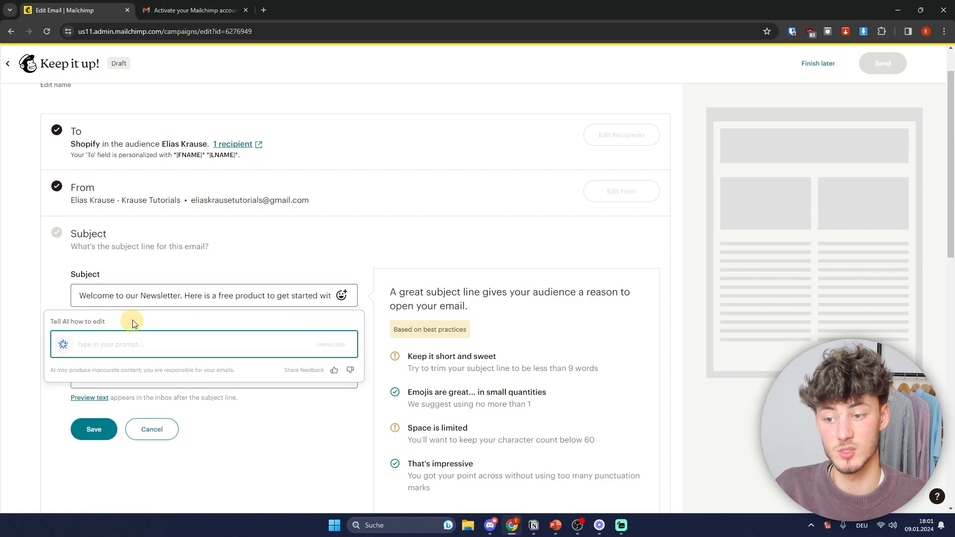
{"action": "left_click_drag", "start_coordinate": [48, 326], "coordinate": [56, 324]}
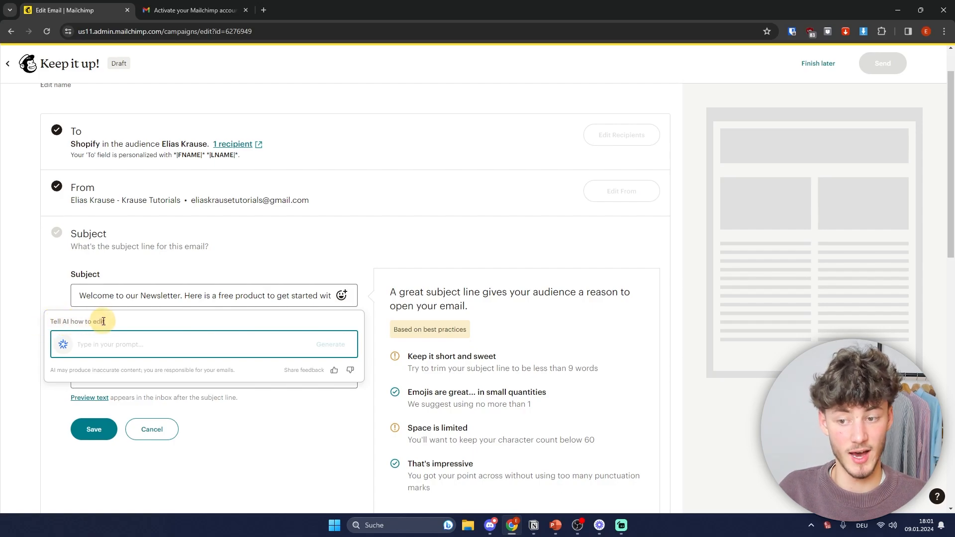
{"action": "left_click", "coordinate": [58, 298]}
Step: Leave Preview Text empty and save the subject line
{"action": "left_click", "coordinate": [117, 392]}
{"action": "scroll", "coordinate": [186, 375], "scroll_direction": "down", "scroll_amount": 3}
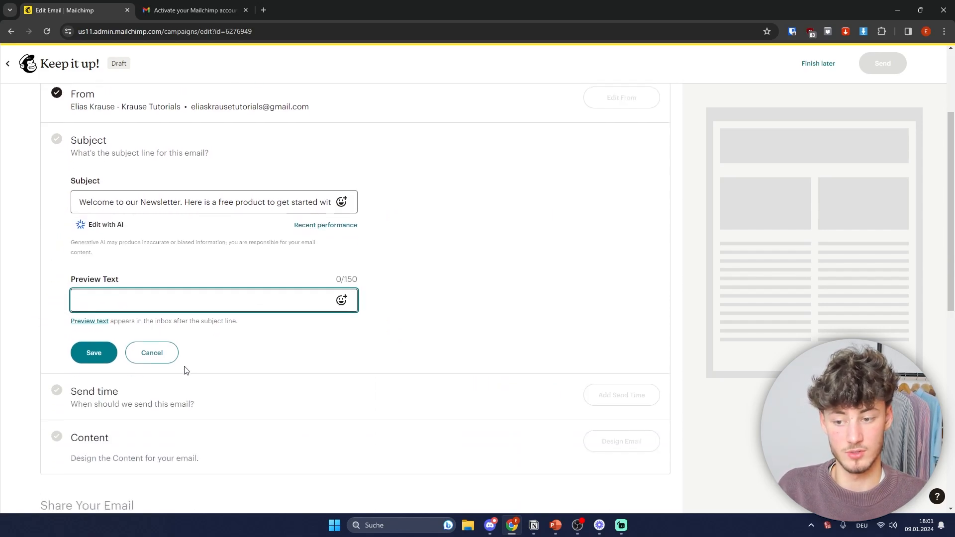
{"action": "left_click", "coordinate": [171, 225]}
{"action": "scroll", "coordinate": [172, 229], "scroll_direction": "up", "scroll_amount": 1}
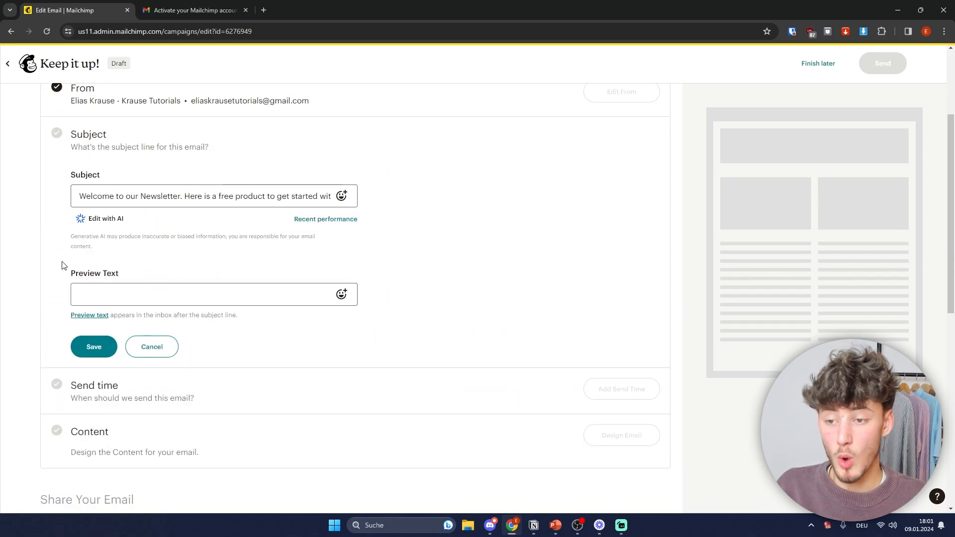
{"action": "left_click", "coordinate": [159, 267]}
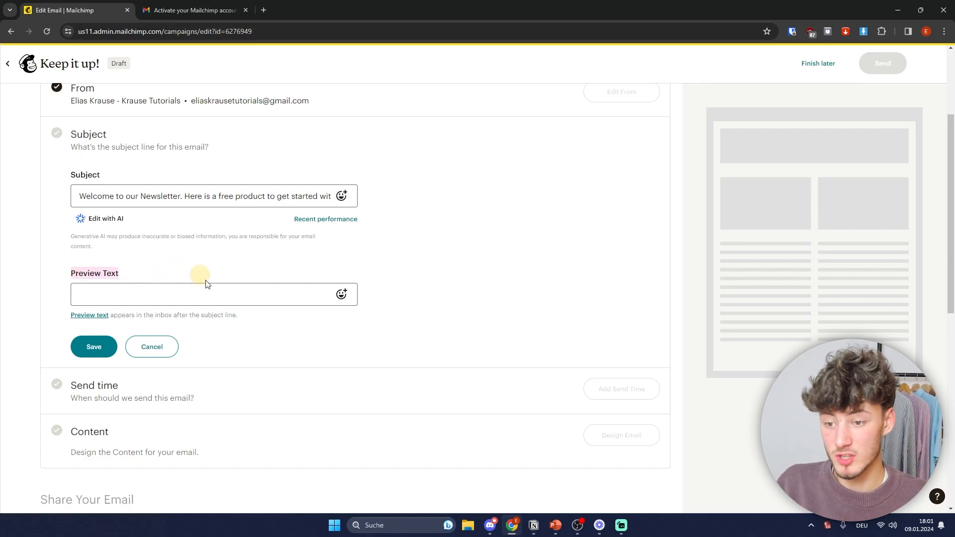
{"action": "left_click", "coordinate": [452, 270]}
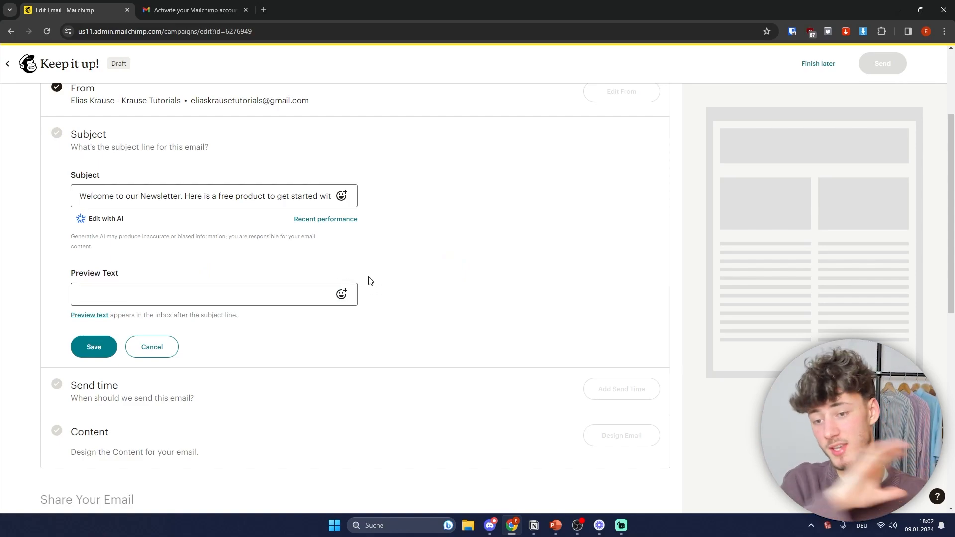
{"action": "left_click", "coordinate": [292, 291]}
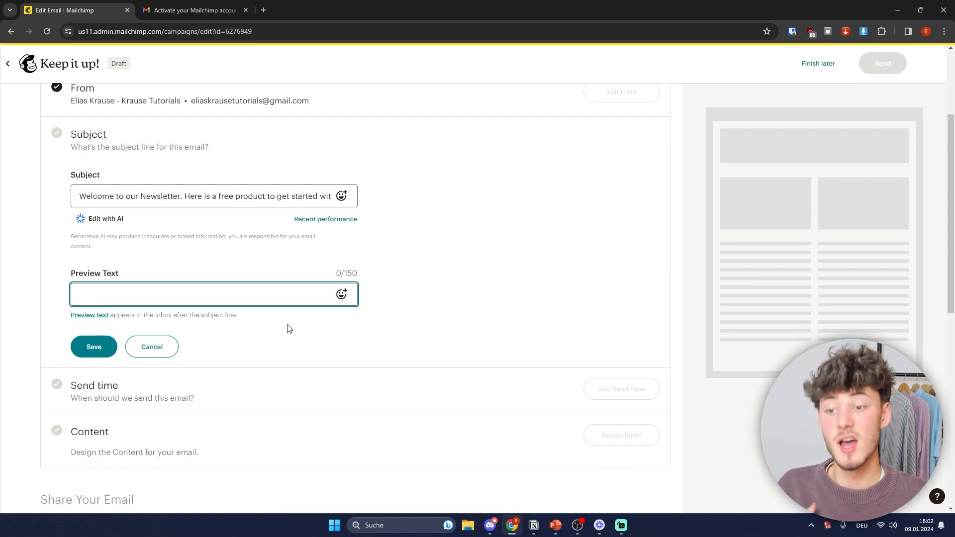
{"action": "left_click", "coordinate": [94, 347]}
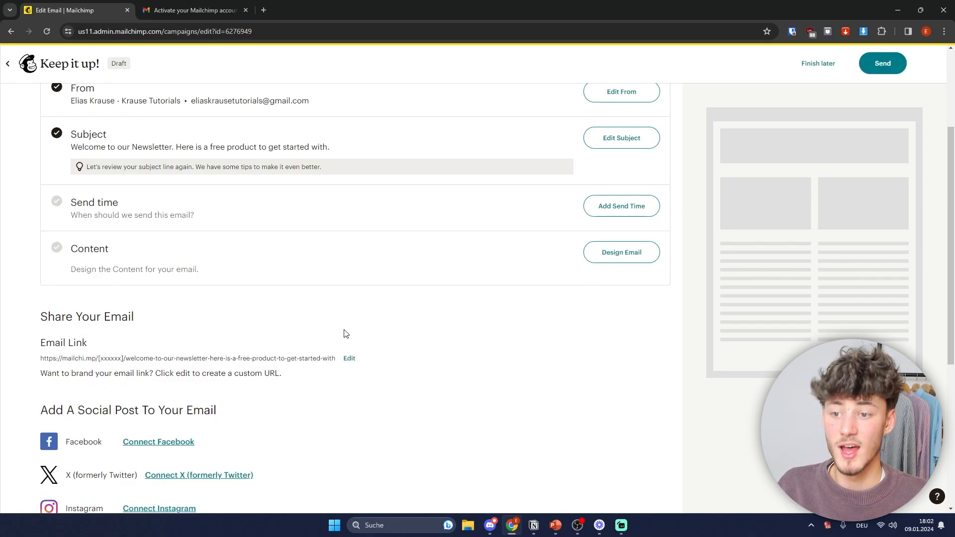
Step: Review the Send Time Optimization delivery option and its no-optimal-time message
{"action": "left_click", "coordinate": [626, 207]}
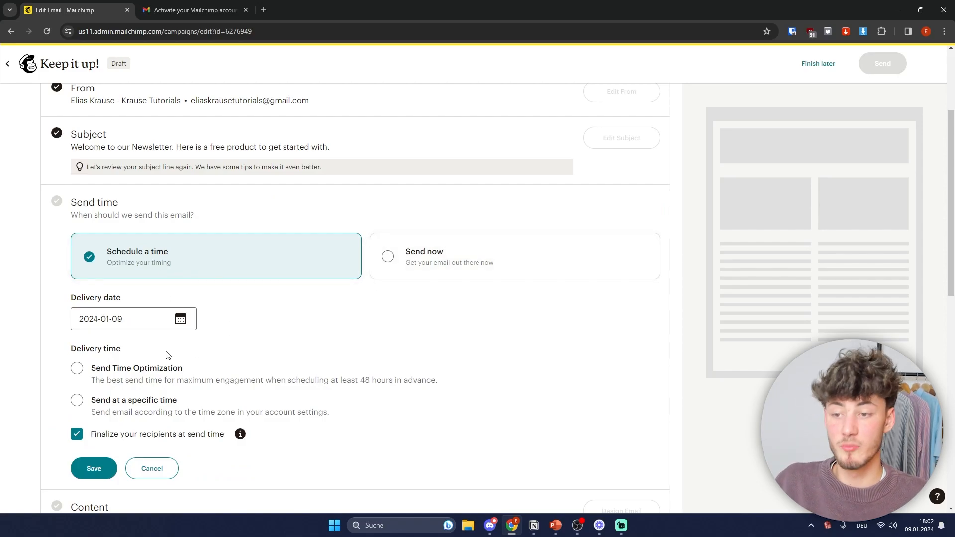
{"action": "left_click", "coordinate": [140, 371]}
{"action": "left_click_drag", "start_coordinate": [97, 369], "coordinate": [213, 367]}
{"action": "left_click", "coordinate": [225, 362]}
{"action": "left_click_drag", "start_coordinate": [92, 381], "coordinate": [554, 387]}
{"action": "left_click", "coordinate": [288, 375]}
{"action": "scroll", "coordinate": [288, 374], "scroll_direction": "down", "scroll_amount": 1}
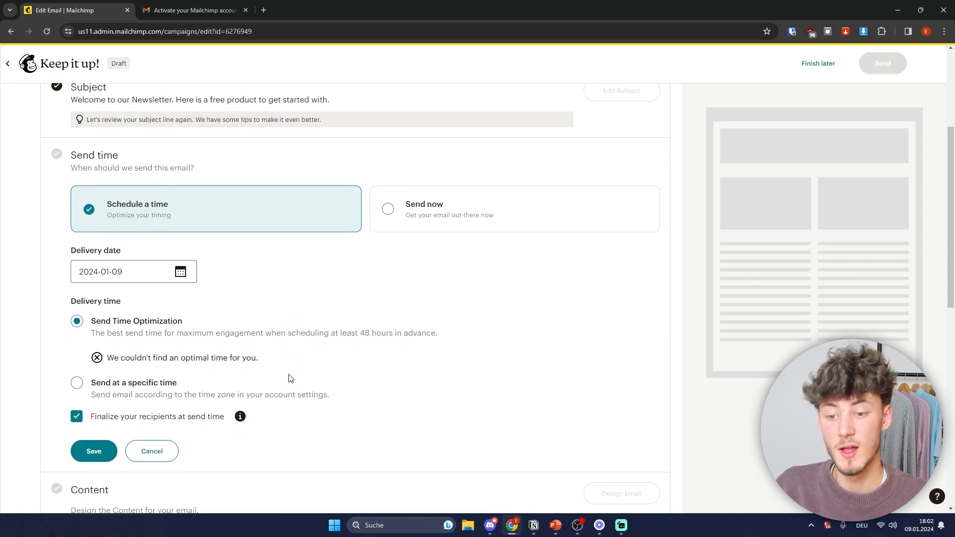
{"action": "left_click_drag", "start_coordinate": [267, 350], "coordinate": [327, 362]}
{"action": "left_click", "coordinate": [154, 348]}
{"action": "left_click", "coordinate": [289, 357]}
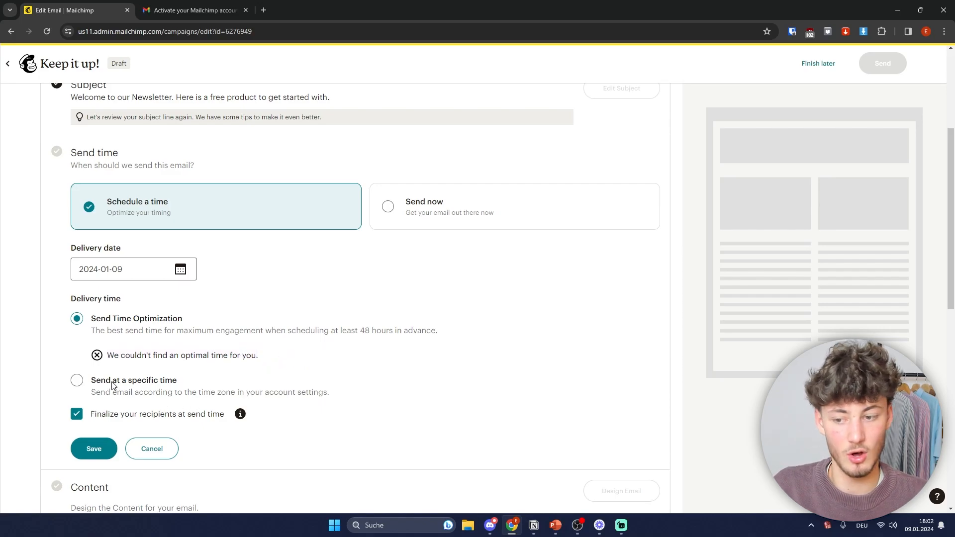
Step: Review the schedule-at-a-specific-time option and its account time zone explanation
{"action": "left_click", "coordinate": [78, 381]}
{"action": "left_click_drag", "start_coordinate": [92, 356], "coordinate": [187, 357]}
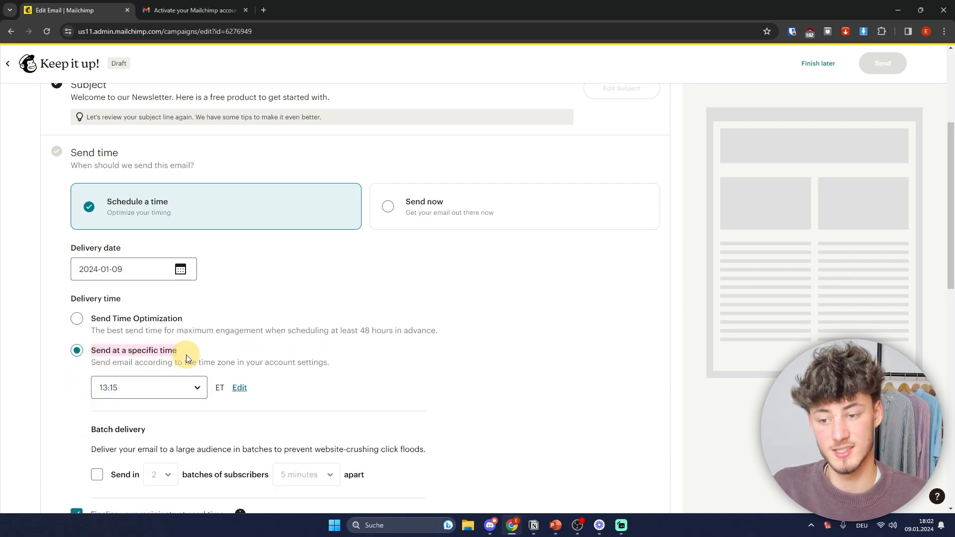
{"action": "left_click", "coordinate": [285, 363]}
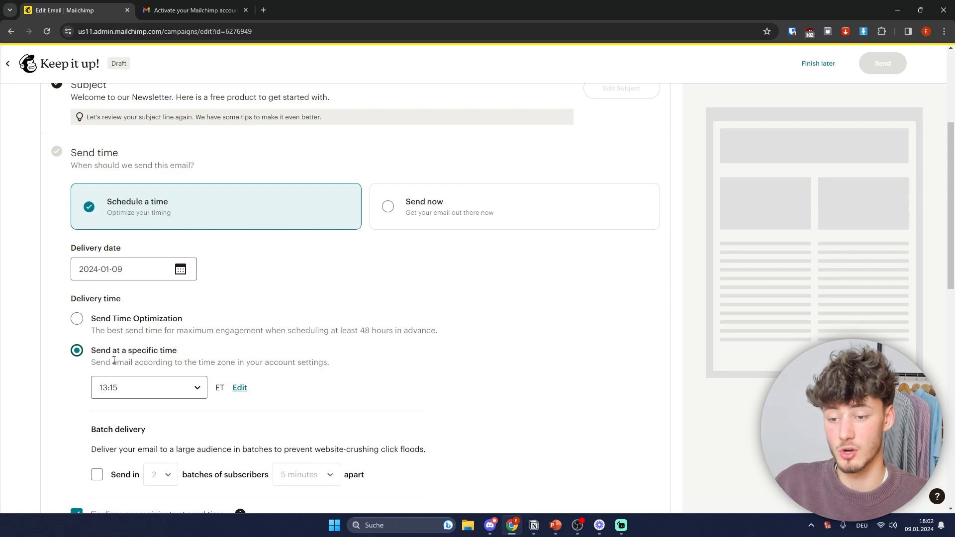
{"action": "left_click_drag", "start_coordinate": [92, 363], "coordinate": [303, 364]}
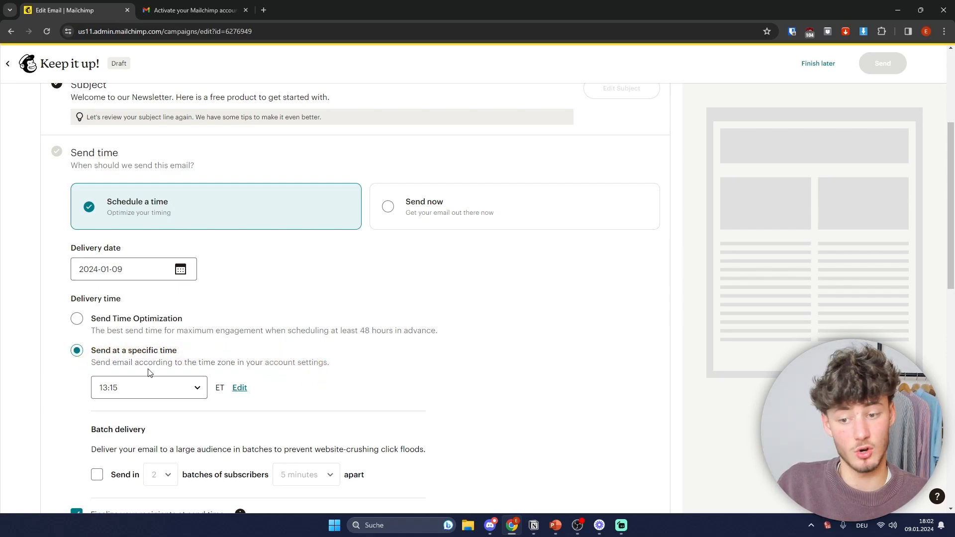
{"action": "scroll", "coordinate": [335, 362], "scroll_direction": "down", "scroll_amount": 3}
{"action": "scroll", "coordinate": [335, 362], "scroll_direction": "up", "scroll_amount": 3}
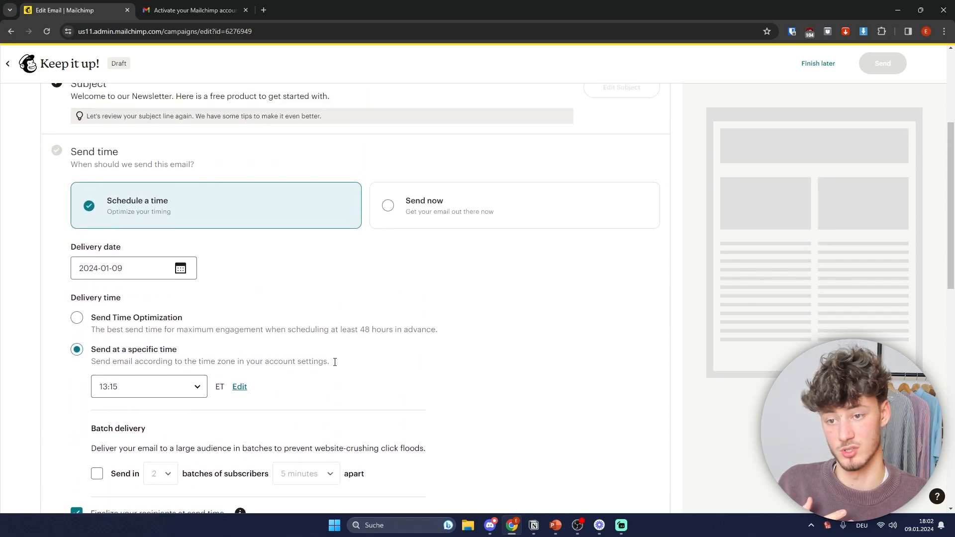
Step: Choose Send now as the delivery time and save it
{"action": "left_click", "coordinate": [494, 224]}
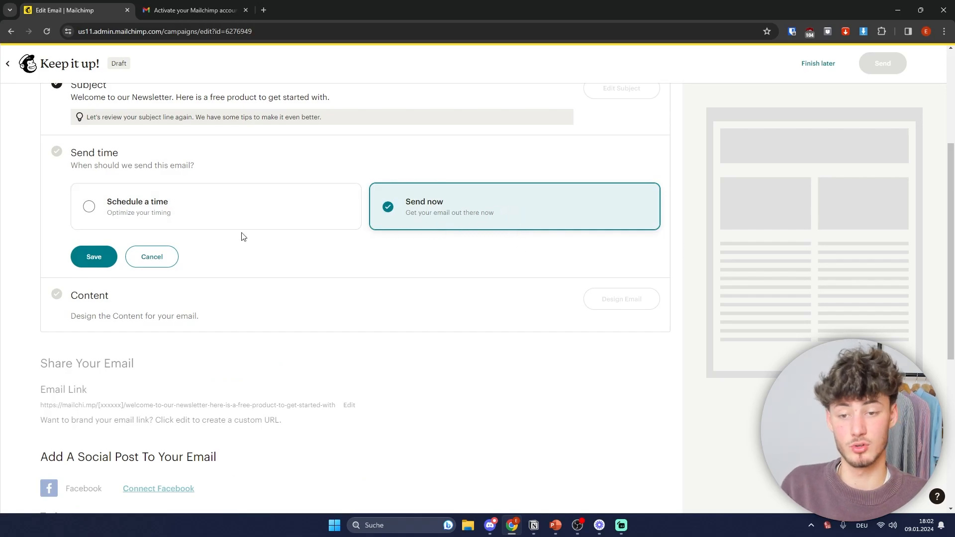
{"action": "left_click", "coordinate": [93, 258]}
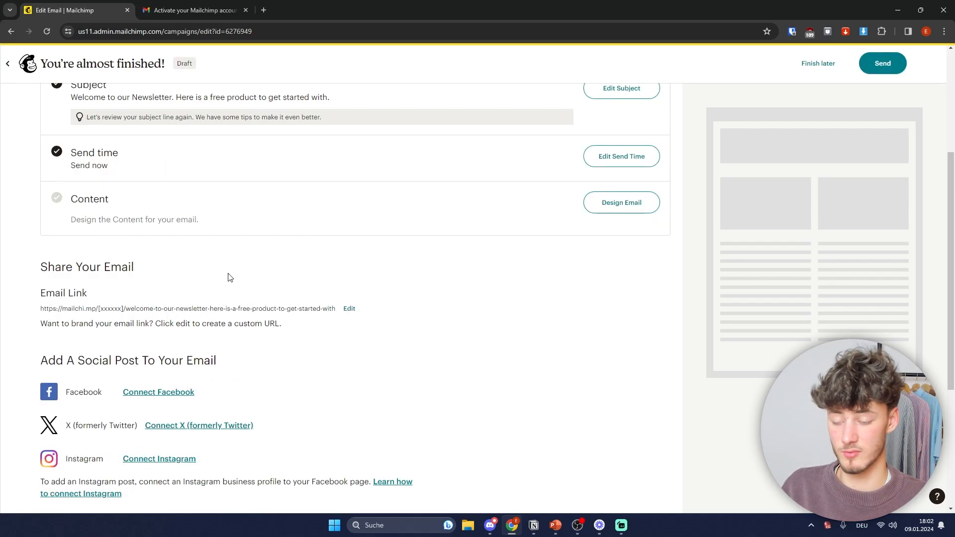
{"action": "left_click", "coordinate": [616, 204]}
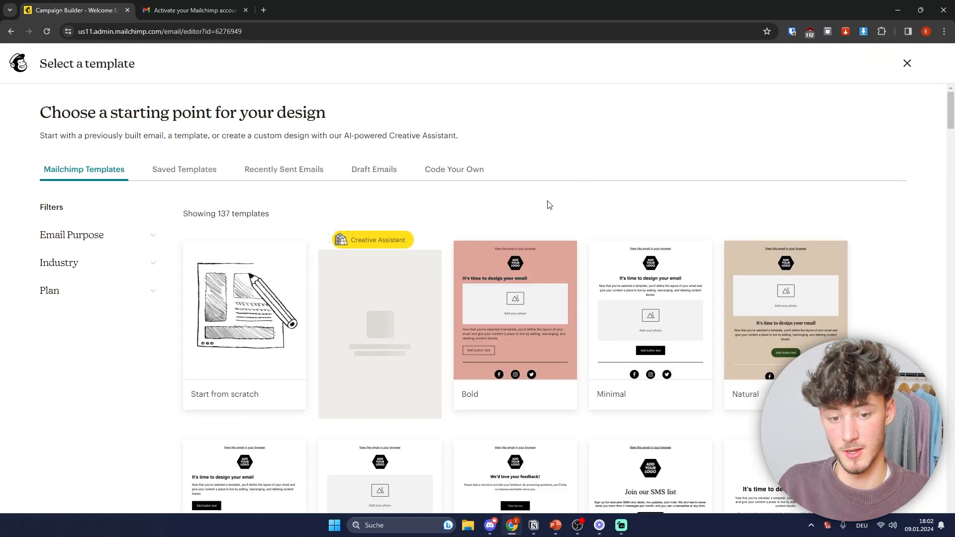
Step: Browse the template gallery and apply the 'Thanks for joining us' template
{"action": "scroll", "coordinate": [548, 269], "scroll_direction": "down", "scroll_amount": 7}
{"action": "scroll", "coordinate": [597, 256], "scroll_direction": "down", "scroll_amount": 20}
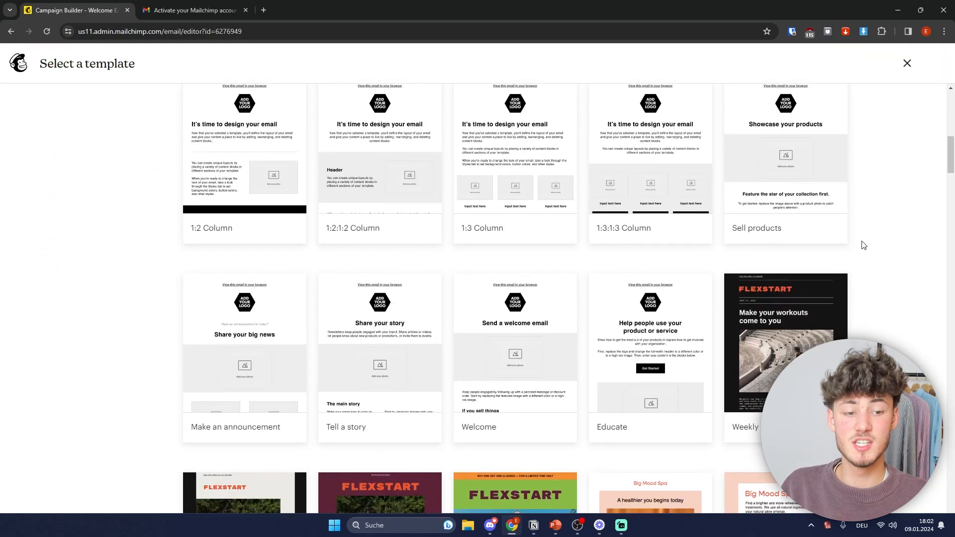
{"action": "scroll", "coordinate": [710, 308], "scroll_direction": "down", "scroll_amount": 9}
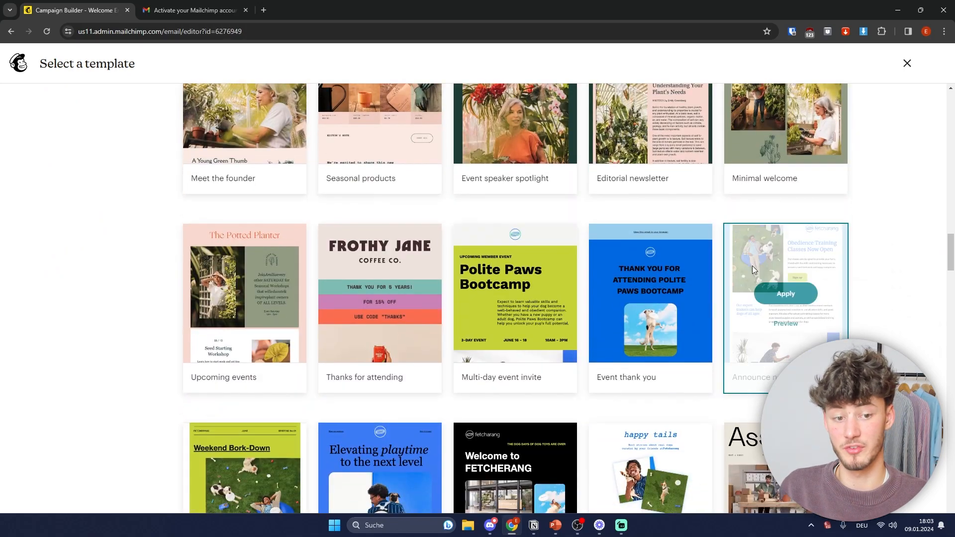
{"action": "scroll", "coordinate": [873, 326], "scroll_direction": "down", "scroll_amount": 5}
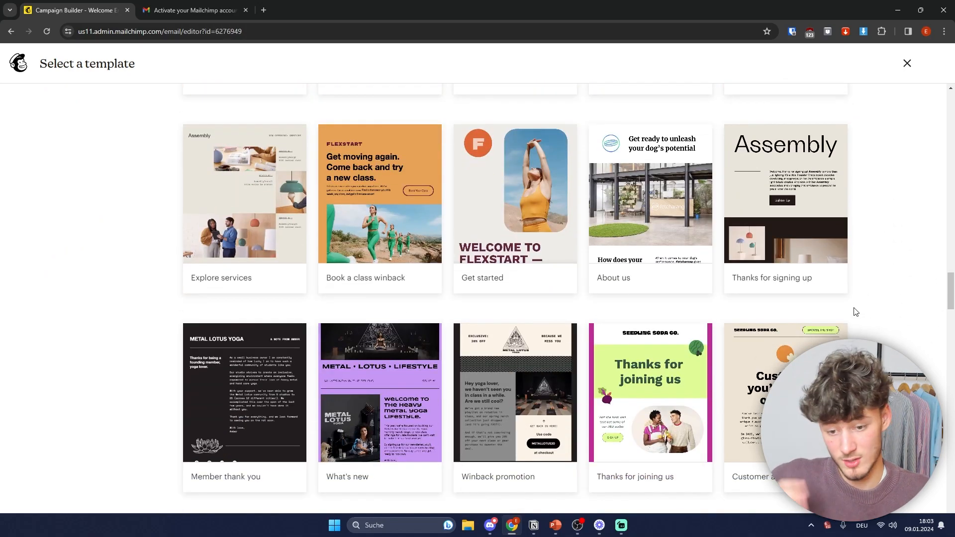
{"action": "scroll", "coordinate": [856, 329], "scroll_direction": "down", "scroll_amount": 10}
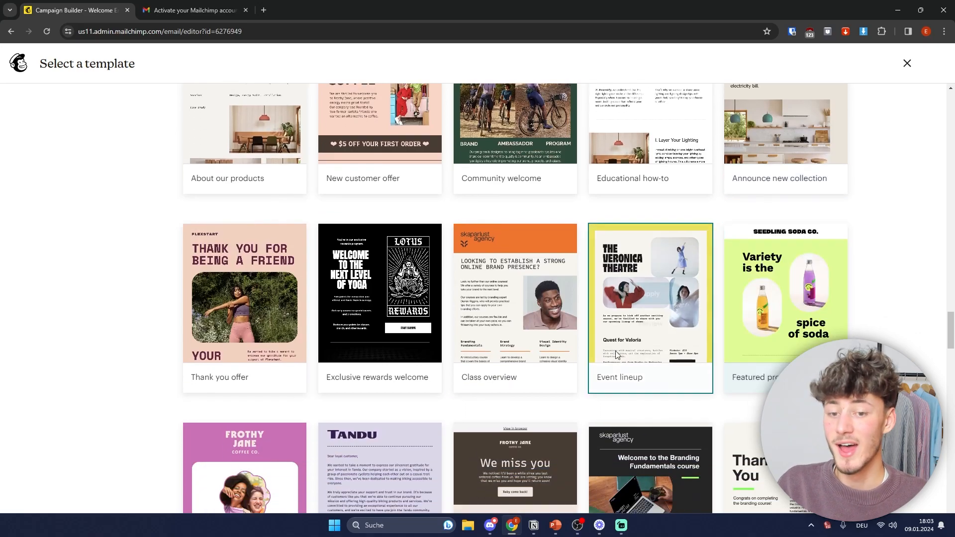
{"action": "scroll", "coordinate": [565, 324], "scroll_direction": "down", "scroll_amount": 3}
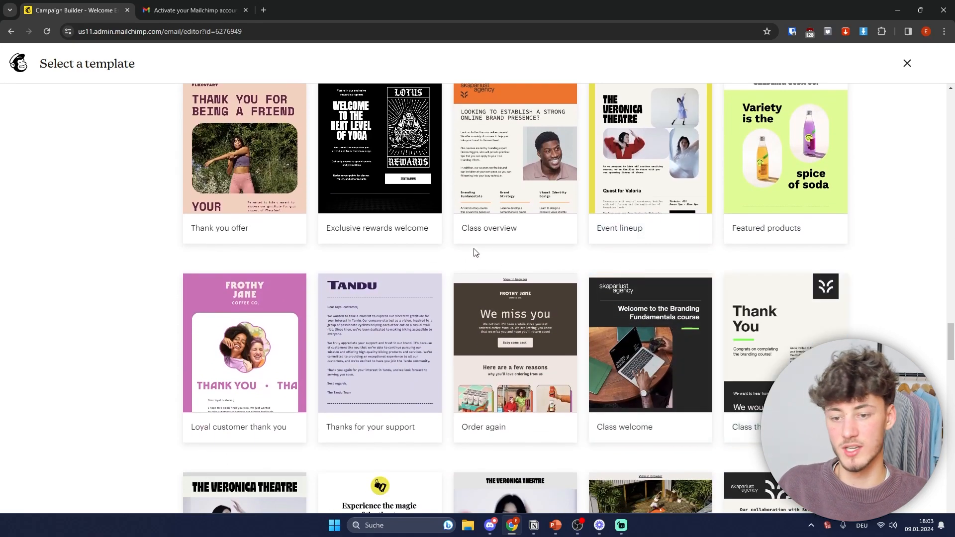
{"action": "scroll", "coordinate": [585, 258], "scroll_direction": "down", "scroll_amount": 4}
{"action": "scroll", "coordinate": [786, 348], "scroll_direction": "down", "scroll_amount": 10}
{"action": "scroll", "coordinate": [624, 99], "scroll_direction": "down", "scroll_amount": 5}
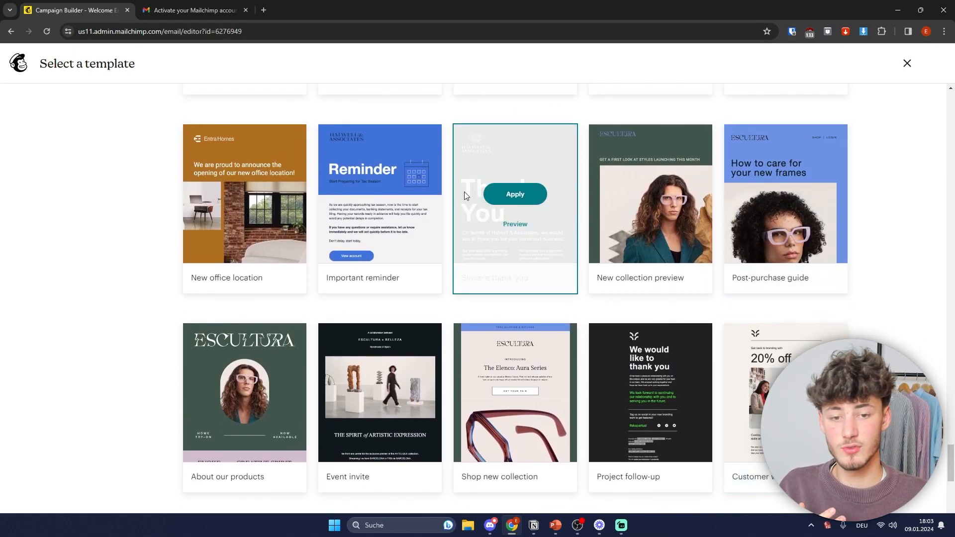
{"action": "mouse_move", "coordinate": [525, 202]}
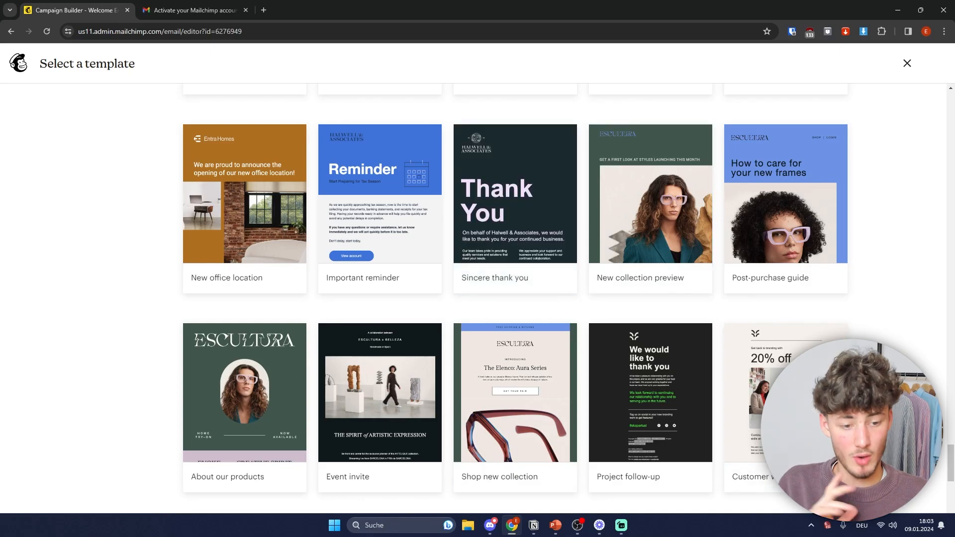
{"action": "scroll", "coordinate": [853, 162], "scroll_direction": "up", "scroll_amount": 10}
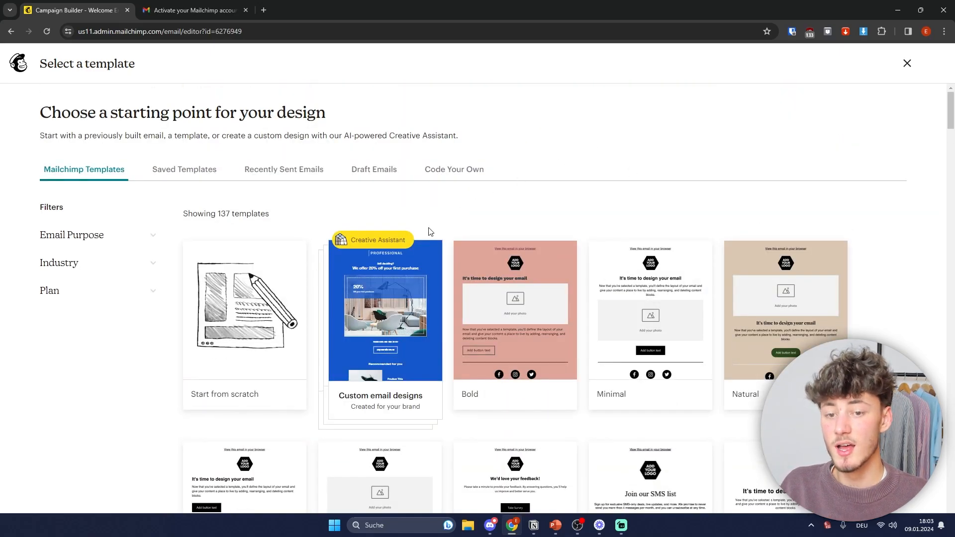
{"action": "mouse_move", "coordinate": [393, 255]}
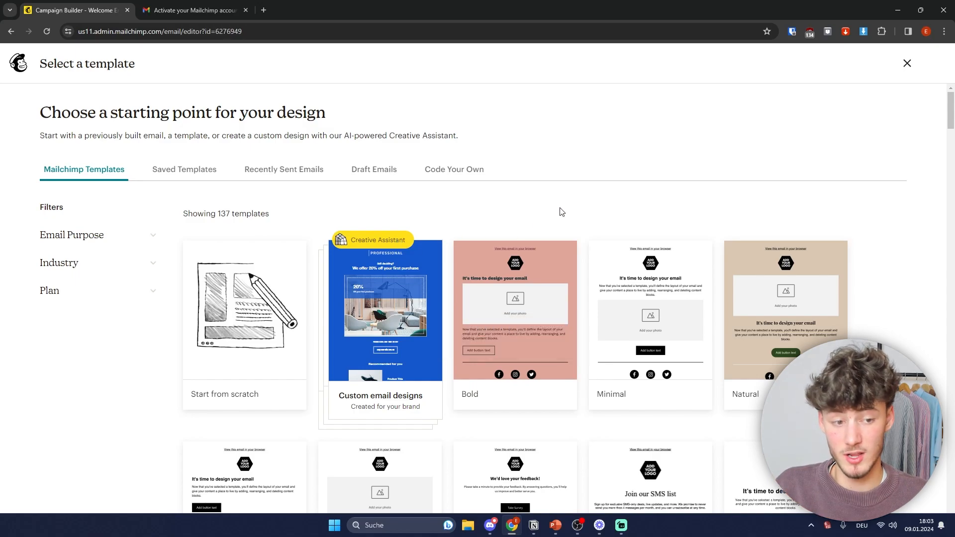
{"action": "scroll", "coordinate": [562, 238], "scroll_direction": "down", "scroll_amount": 12}
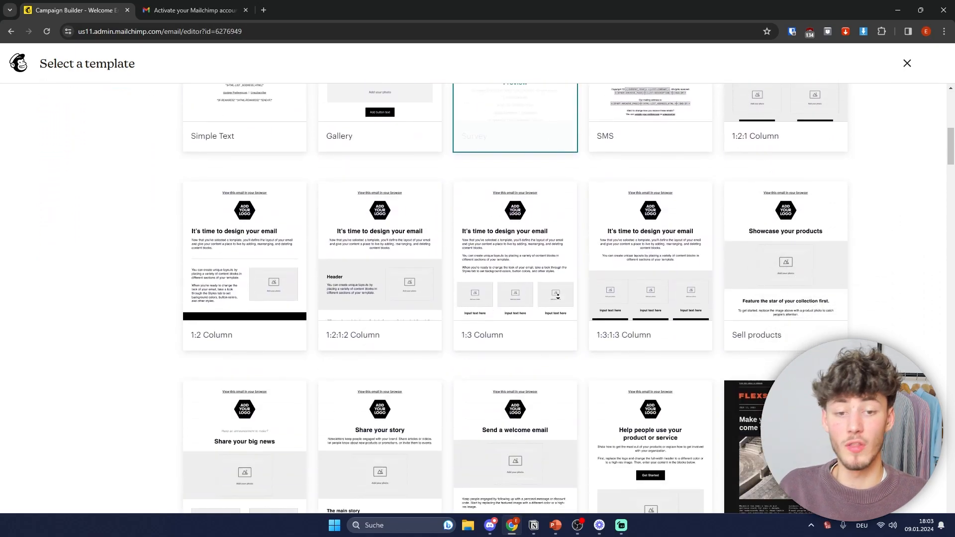
{"action": "scroll", "coordinate": [497, 256], "scroll_direction": "down", "scroll_amount": 6}
{"action": "scroll", "coordinate": [541, 259], "scroll_direction": "up", "scroll_amount": 15}
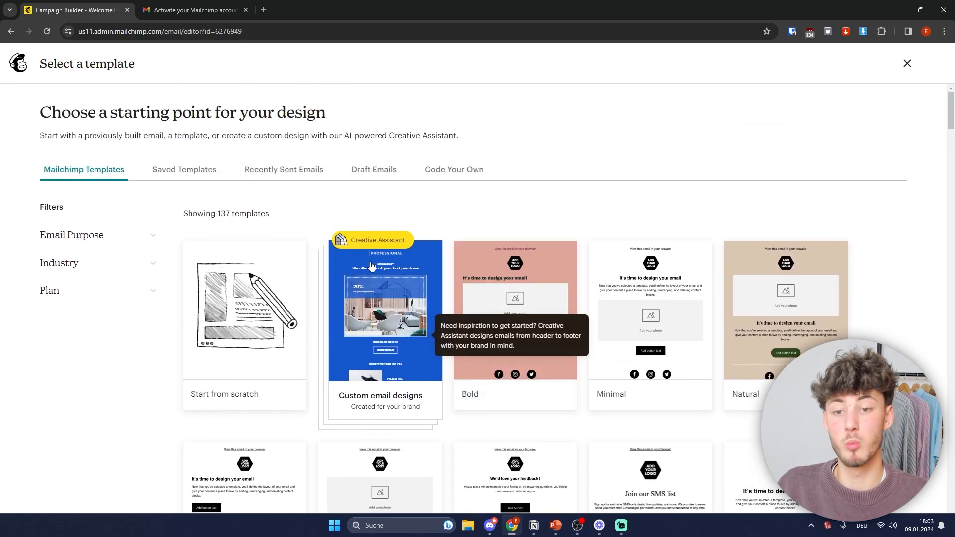
{"action": "scroll", "coordinate": [505, 274], "scroll_direction": "down", "scroll_amount": 15}
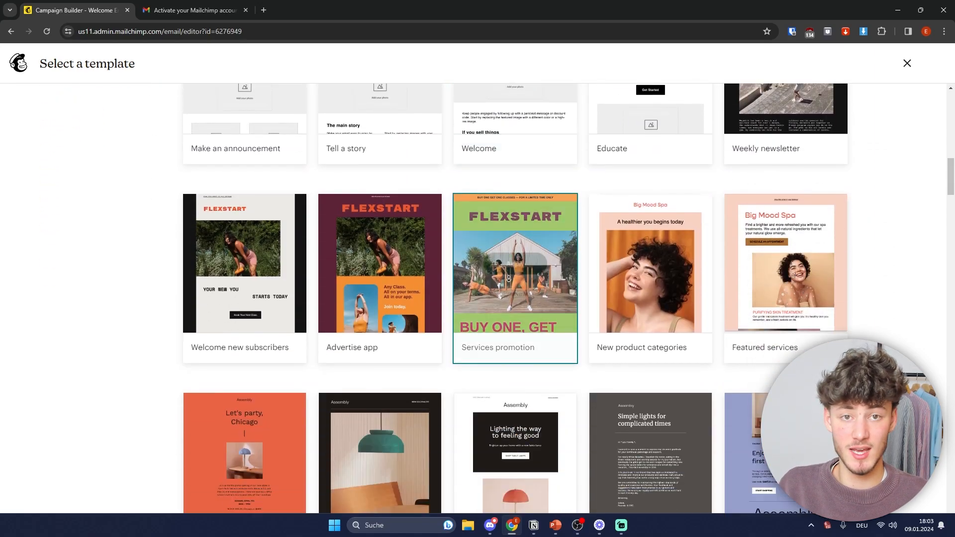
{"action": "scroll", "coordinate": [506, 274], "scroll_direction": "down", "scroll_amount": 10}
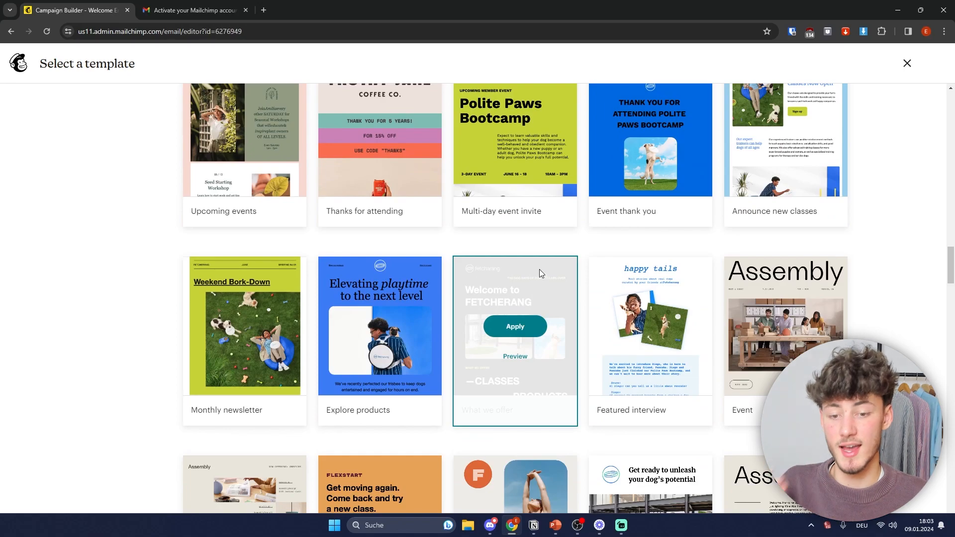
{"action": "scroll", "coordinate": [518, 297], "scroll_direction": "down", "scroll_amount": 5}
{"action": "scroll", "coordinate": [498, 290], "scroll_direction": "down", "scroll_amount": 6}
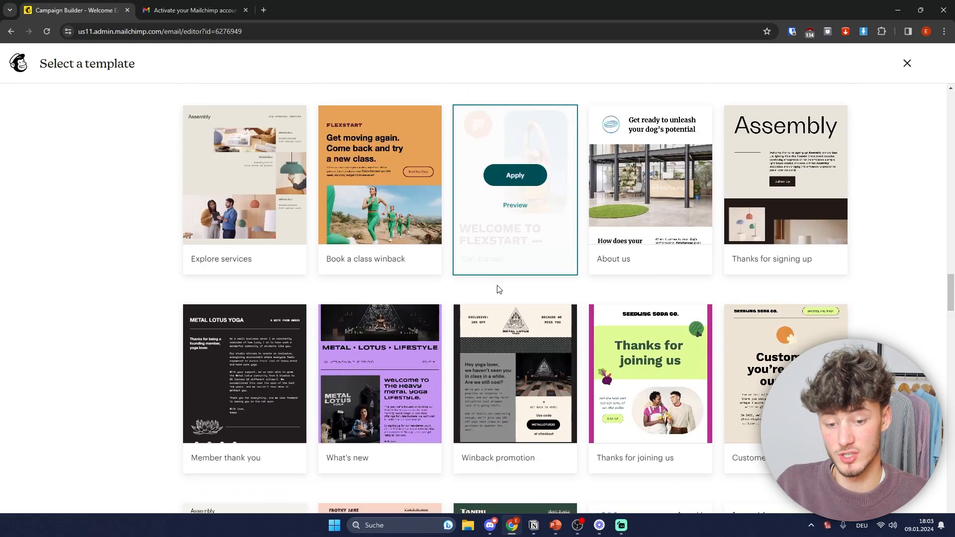
{"action": "scroll", "coordinate": [522, 255], "scroll_direction": "up", "scroll_amount": 1}
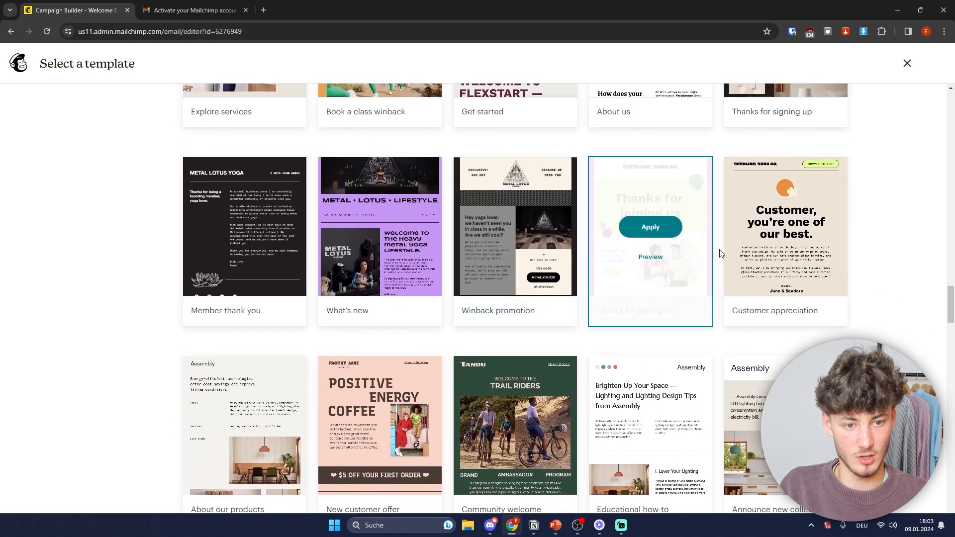
{"action": "left_click", "coordinate": [638, 229]}
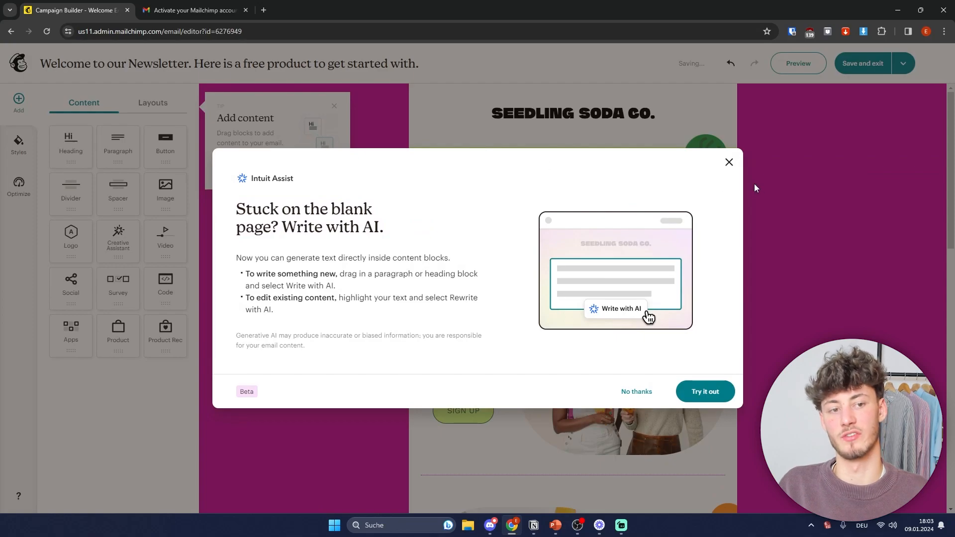
Step: Dismiss the AI and tip pop-ups, then change the email background colour to white #FFFFFF
{"action": "left_click", "coordinate": [729, 162]}
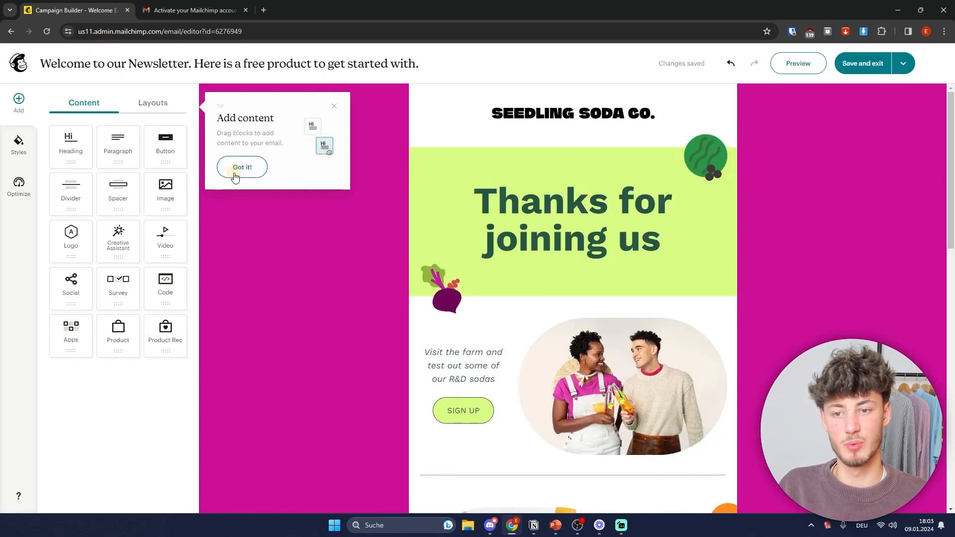
{"action": "left_click", "coordinate": [237, 172]}
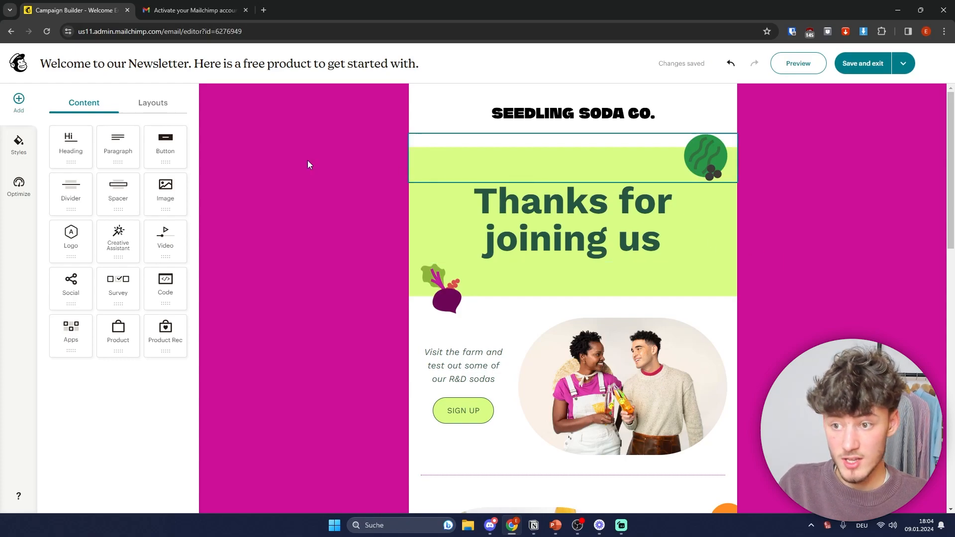
{"action": "left_click", "coordinate": [19, 146]}
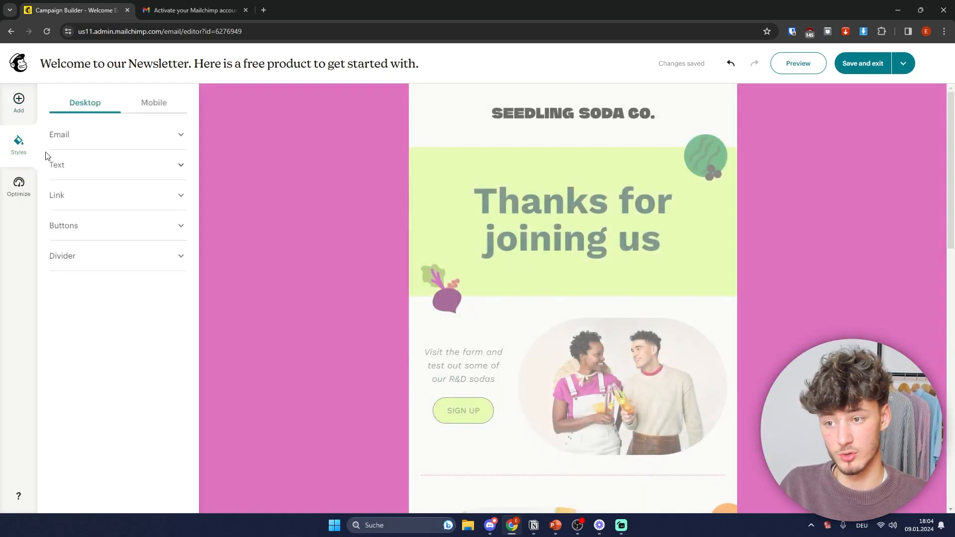
{"action": "left_click", "coordinate": [131, 137]}
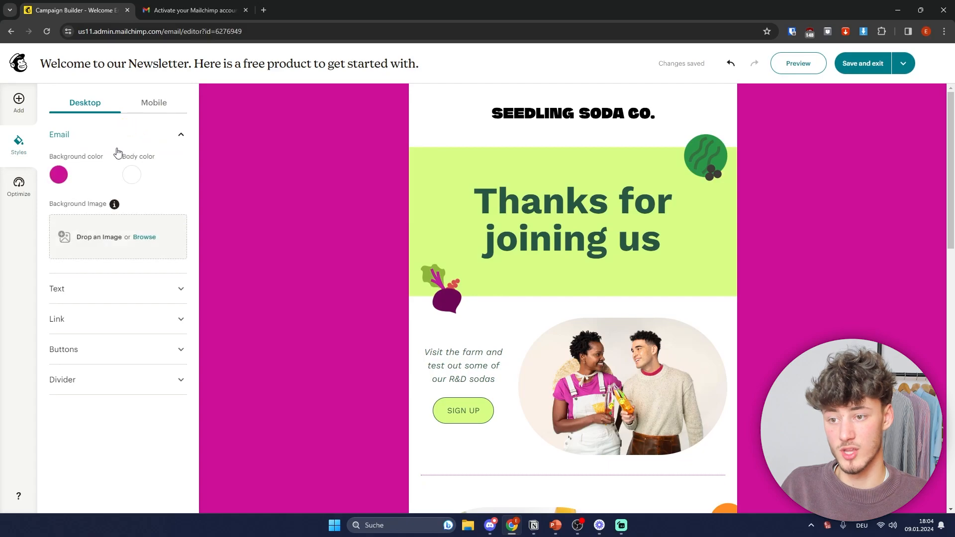
{"action": "left_click", "coordinate": [57, 173]}
{"action": "left_click_drag", "start_coordinate": [97, 181], "coordinate": [12, 247]}
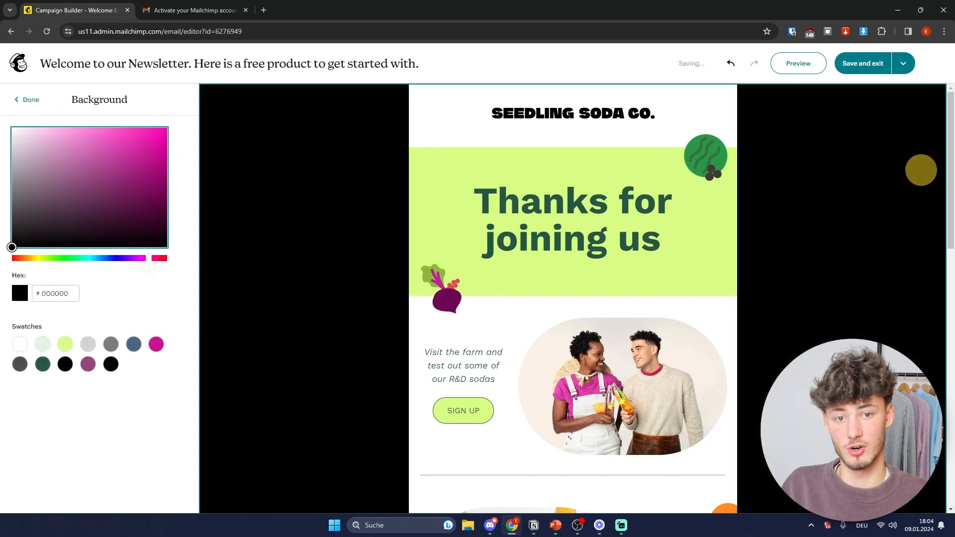
{"action": "left_click_drag", "start_coordinate": [159, 217], "coordinate": [12, 128]}
{"action": "left_click", "coordinate": [26, 101]}
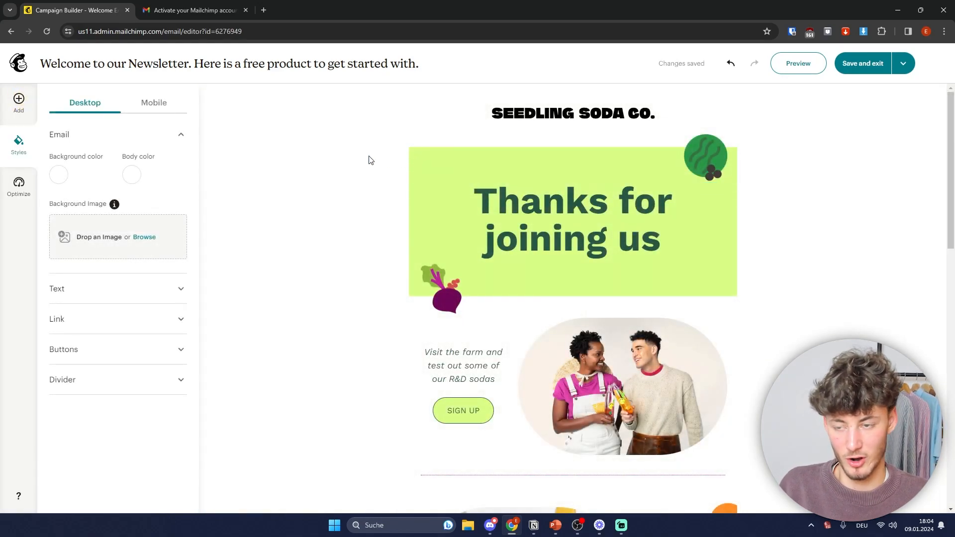
{"action": "left_click", "coordinate": [19, 102]}
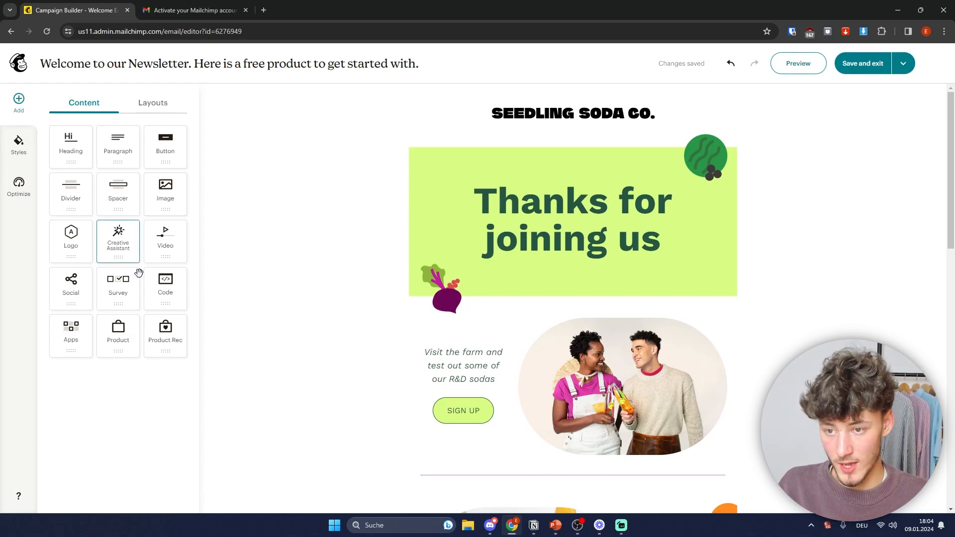
Step: Demonstrate placing Divider and Logo blocks without adding them, then show the column layouts
{"action": "left_click_drag", "start_coordinate": [79, 202], "coordinate": [92, 179]}
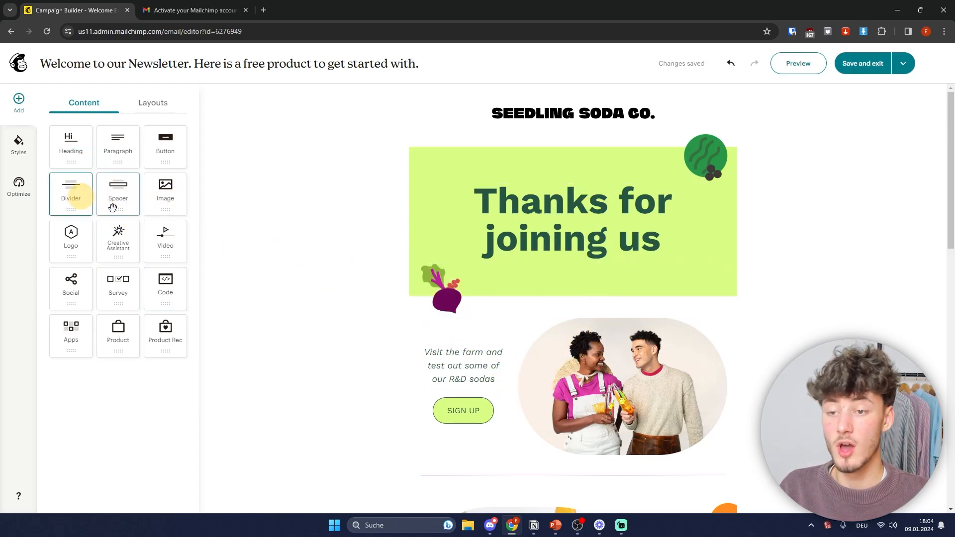
{"action": "mouse_move", "coordinate": [85, 248]}
{"action": "left_mouse_down"}
{"action": "mouse_move", "coordinate": [518, 296]}
{"action": "mouse_move", "coordinate": [542, 85]}
{"action": "mouse_move", "coordinate": [410, 190]}
{"action": "mouse_move", "coordinate": [62, 219]}
{"action": "mouse_move", "coordinate": [103, 240]}
{"action": "mouse_move", "coordinate": [674, 181]}
{"action": "mouse_move", "coordinate": [149, 222]}
{"action": "mouse_move", "coordinate": [101, 243]}
{"action": "left_mouse_up"}
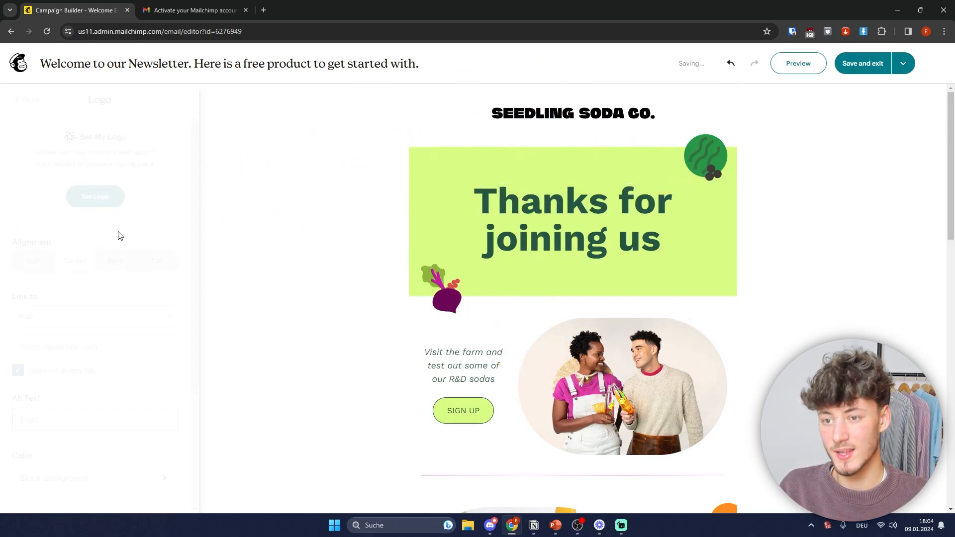
{"action": "left_click", "coordinate": [29, 100]}
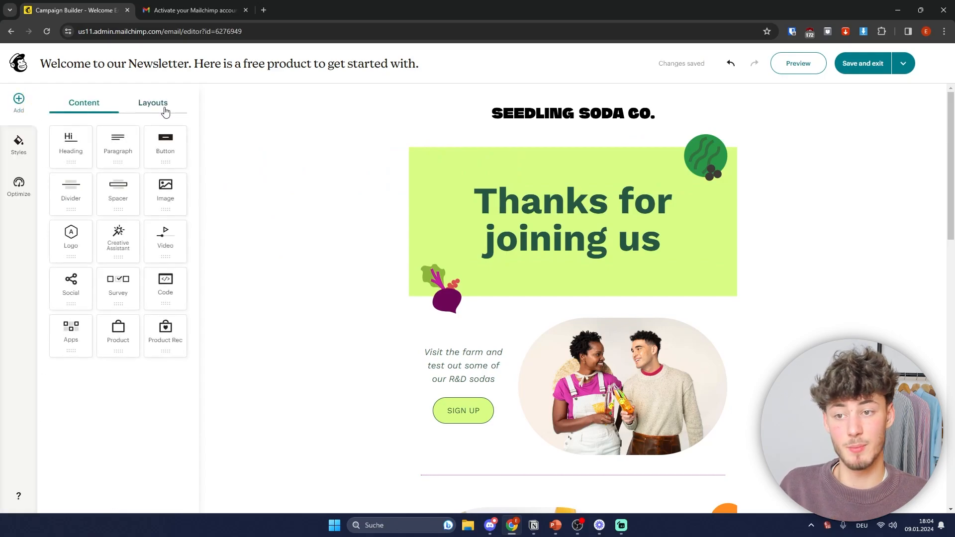
{"action": "left_click", "coordinate": [163, 105]}
{"action": "scroll", "coordinate": [393, 278], "scroll_direction": "down", "scroll_amount": 4}
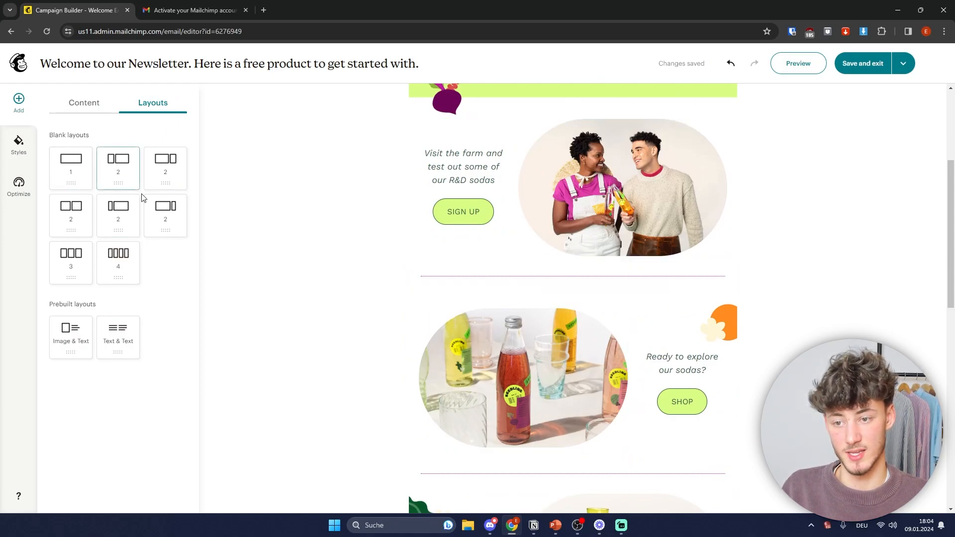
{"action": "left_click_drag", "start_coordinate": [70, 215], "coordinate": [573, 297]}
{"action": "left_click", "coordinate": [25, 102]}
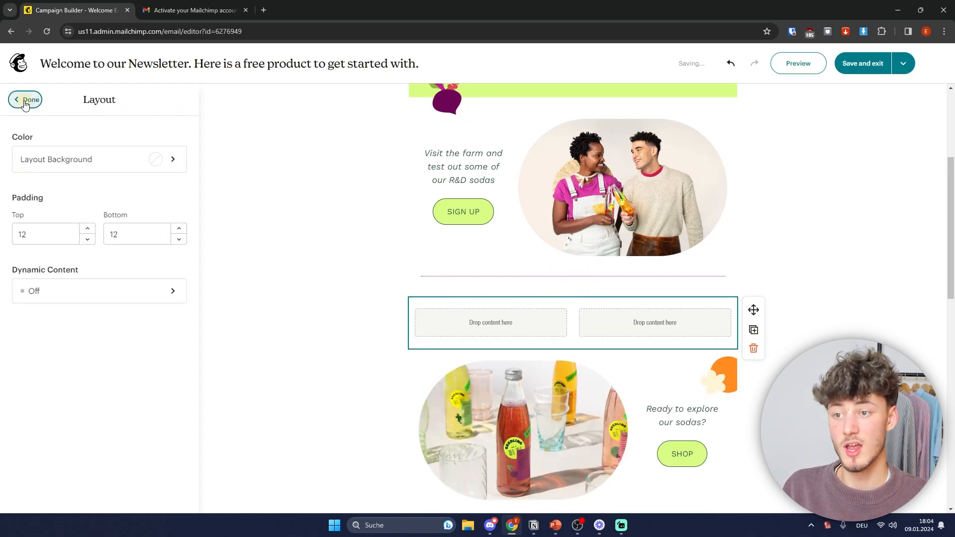
{"action": "left_click_drag", "start_coordinate": [166, 193], "coordinate": [473, 320]}
{"action": "left_click", "coordinate": [25, 100]}
{"action": "left_click_drag", "start_coordinate": [166, 201], "coordinate": [649, 326]}
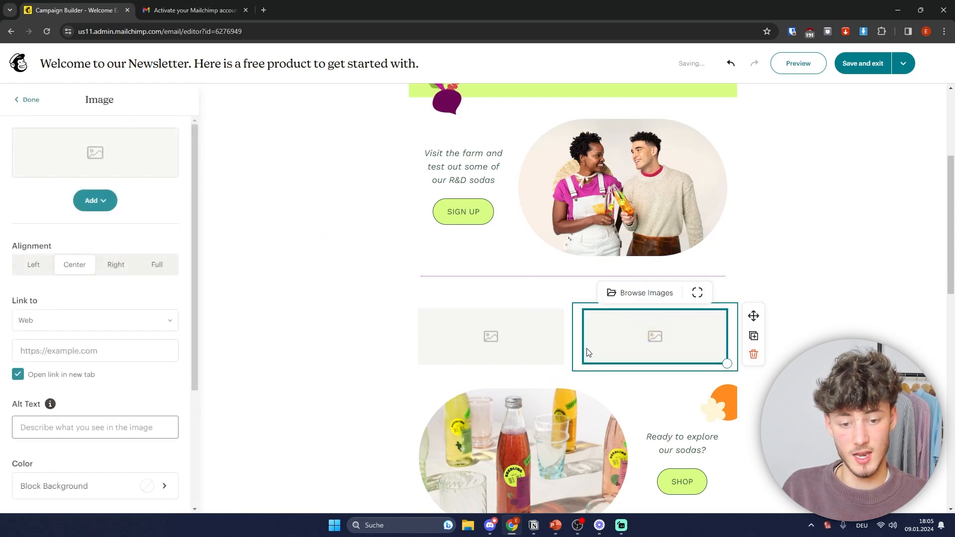
{"action": "left_click", "coordinate": [566, 370]}
{"action": "left_click", "coordinate": [735, 356]}
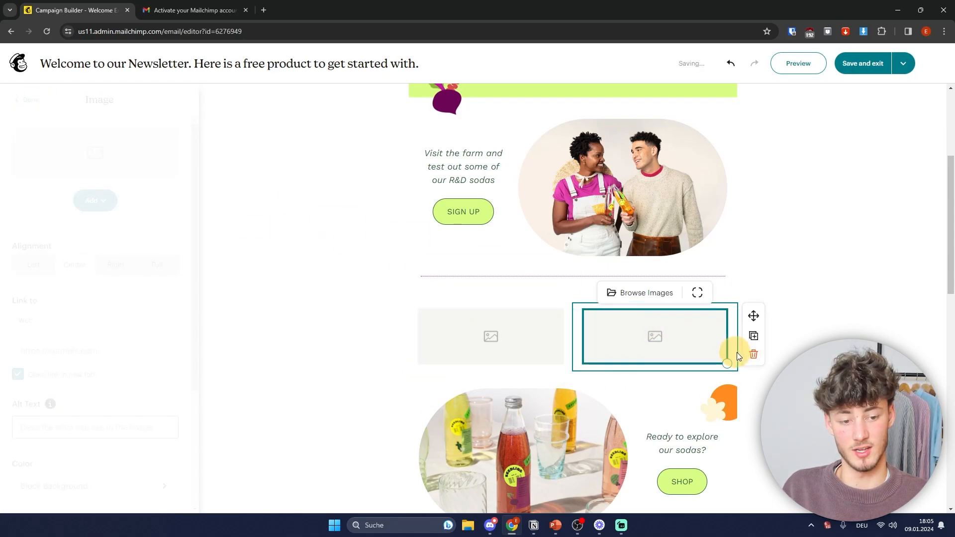
{"action": "left_click", "coordinate": [95, 200]}
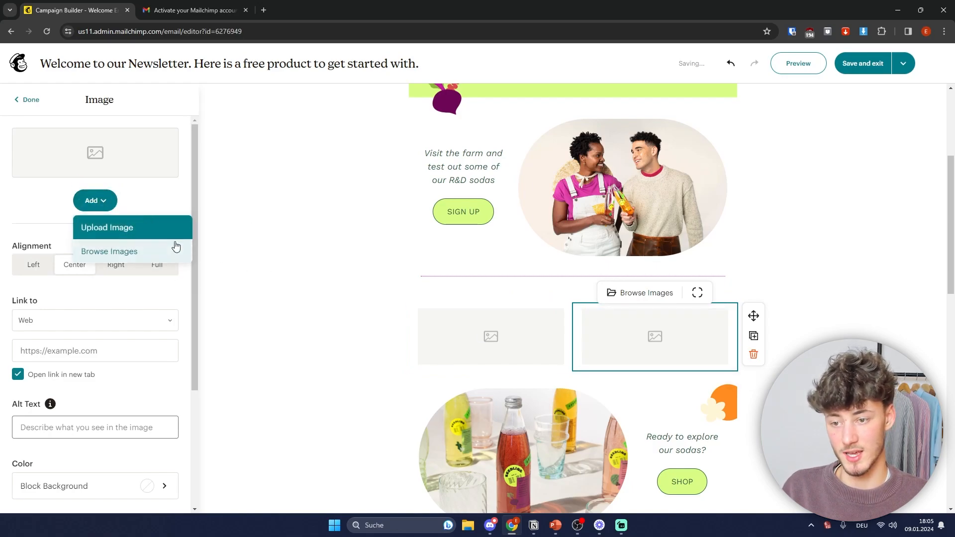
{"action": "left_click", "coordinate": [29, 100]}
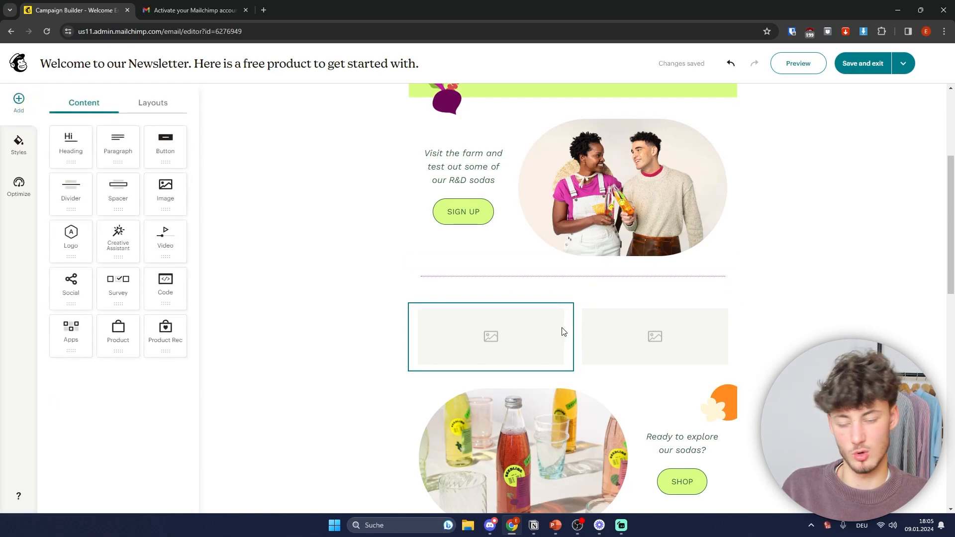
{"action": "left_click", "coordinate": [717, 297]}
{"action": "left_click", "coordinate": [718, 301]}
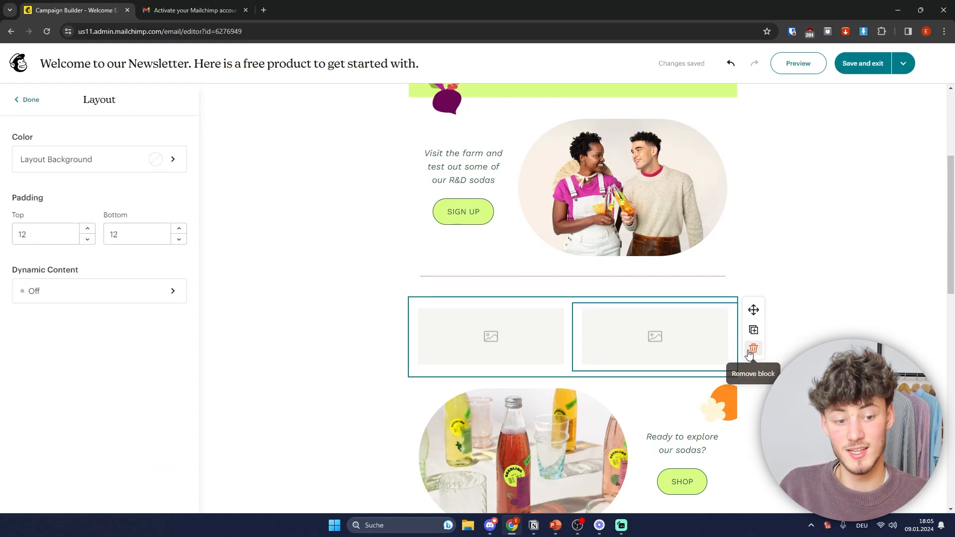
{"action": "left_click", "coordinate": [753, 350]}
Step: Scroll through the email and inspect the recycling text block without changes
{"action": "scroll", "coordinate": [538, 393], "scroll_direction": "down", "scroll_amount": 5}
{"action": "scroll", "coordinate": [534, 395], "scroll_direction": "up", "scroll_amount": 8}
{"action": "scroll", "coordinate": [550, 174], "scroll_direction": "up", "scroll_amount": 1}
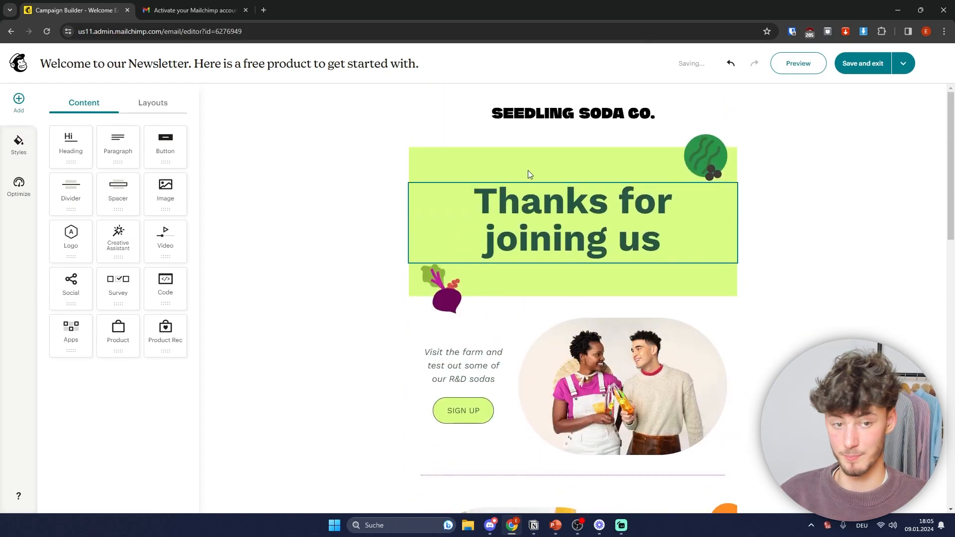
{"action": "scroll", "coordinate": [547, 192], "scroll_direction": "down", "scroll_amount": 3}
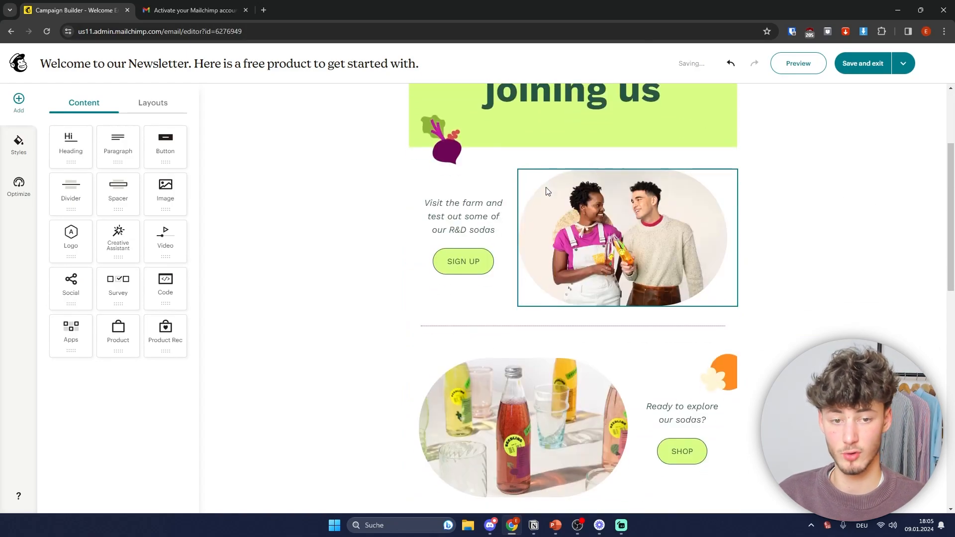
{"action": "scroll", "coordinate": [699, 220], "scroll_direction": "down", "scroll_amount": 10}
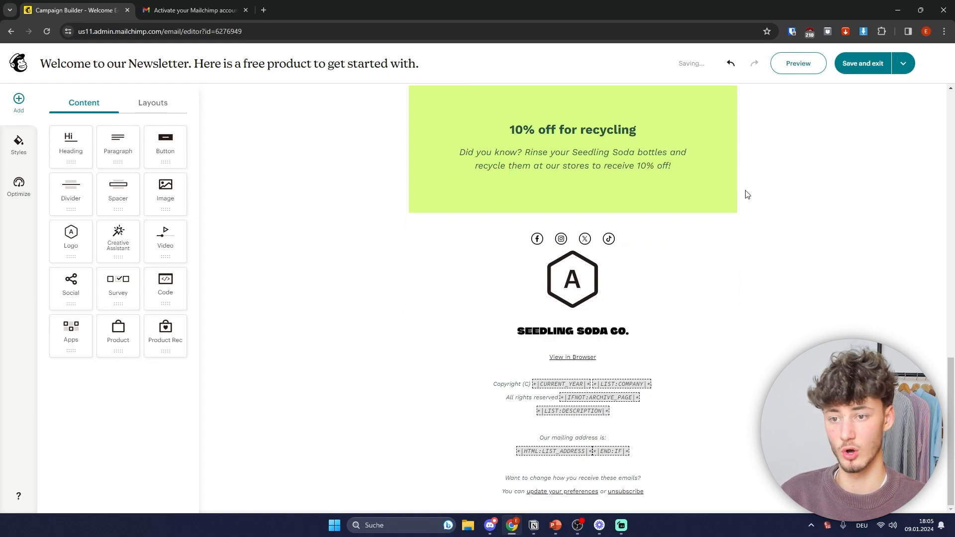
{"action": "left_click", "coordinate": [685, 197]}
{"action": "scroll", "coordinate": [617, 291], "scroll_direction": "up", "scroll_amount": 10}
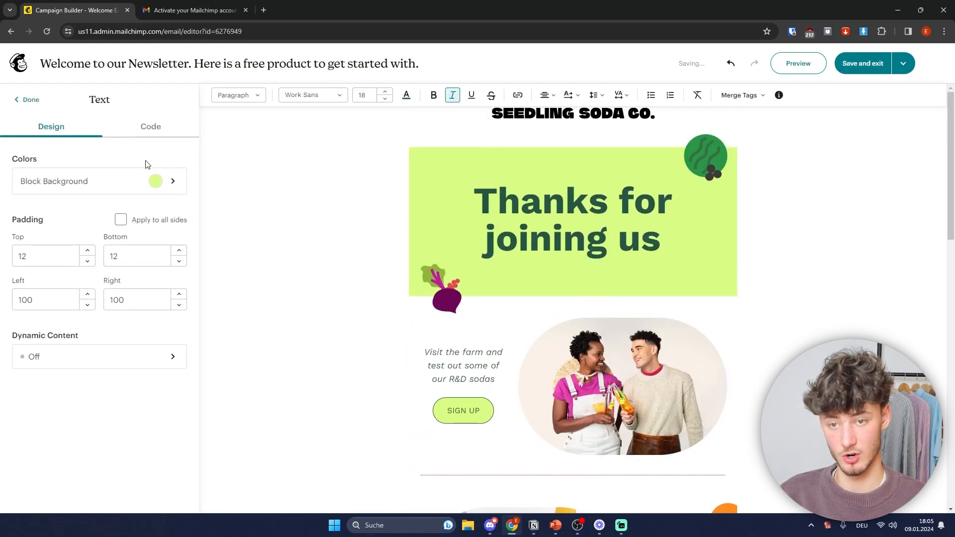
{"action": "left_click", "coordinate": [30, 100]}
Step: Replace the header logo with the krause logo and add a smaller krause logo block below the hero
{"action": "left_click", "coordinate": [577, 119]}
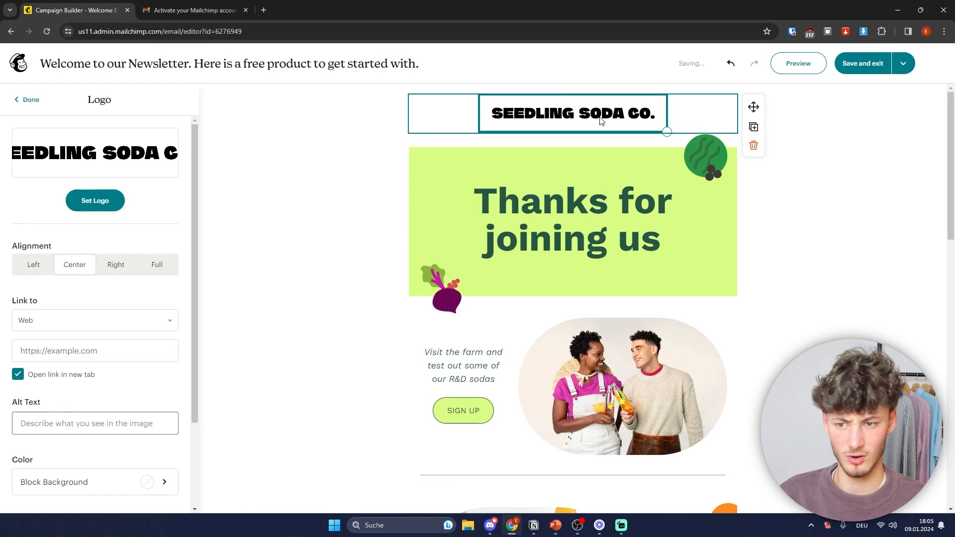
{"action": "left_click", "coordinate": [95, 201]}
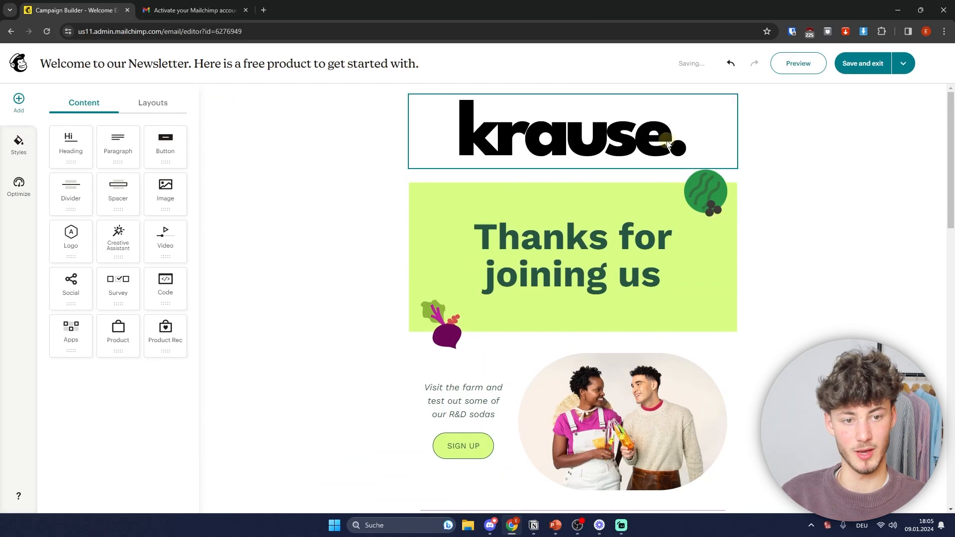
{"action": "left_click", "coordinate": [668, 144]}
{"action": "left_click_drag", "start_coordinate": [694, 164], "coordinate": [592, 108]}
{"action": "left_click", "coordinate": [832, 269]}
{"action": "left_click_drag", "start_coordinate": [92, 232], "coordinate": [509, 234]}
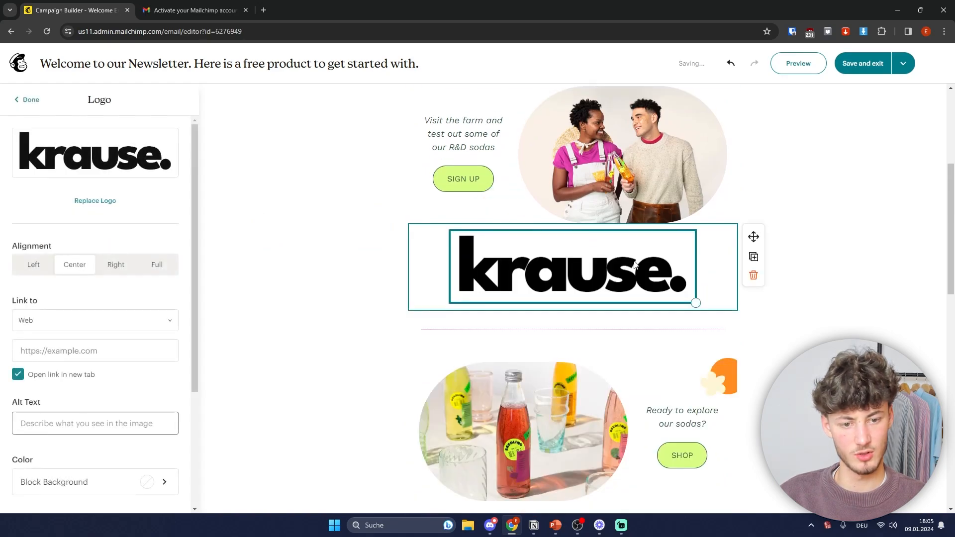
{"action": "left_click_drag", "start_coordinate": [697, 303], "coordinate": [659, 255]}
Step: Remove the added Krause logo block from the welcome email
{"action": "left_click", "coordinate": [30, 100]}
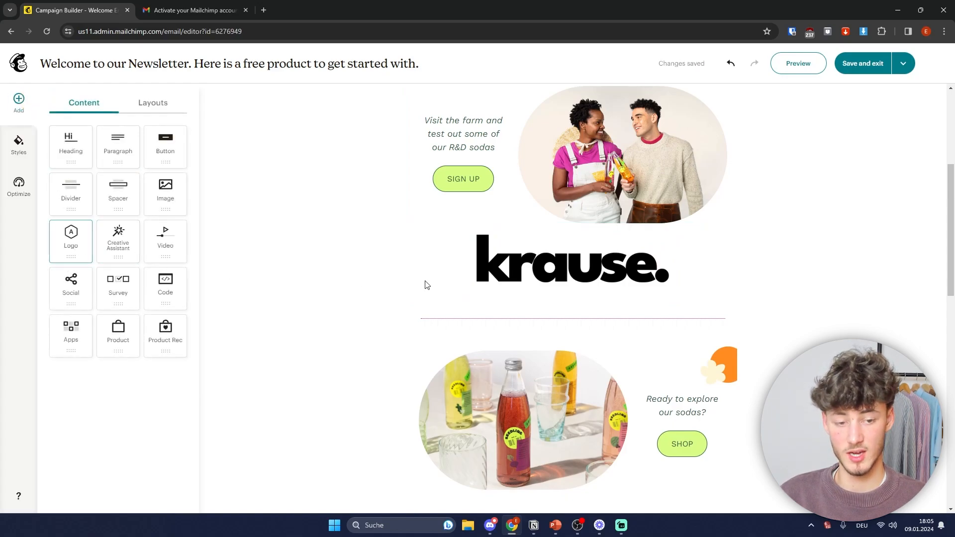
{"action": "left_click", "coordinate": [708, 288]}
{"action": "left_click", "coordinate": [754, 275]}
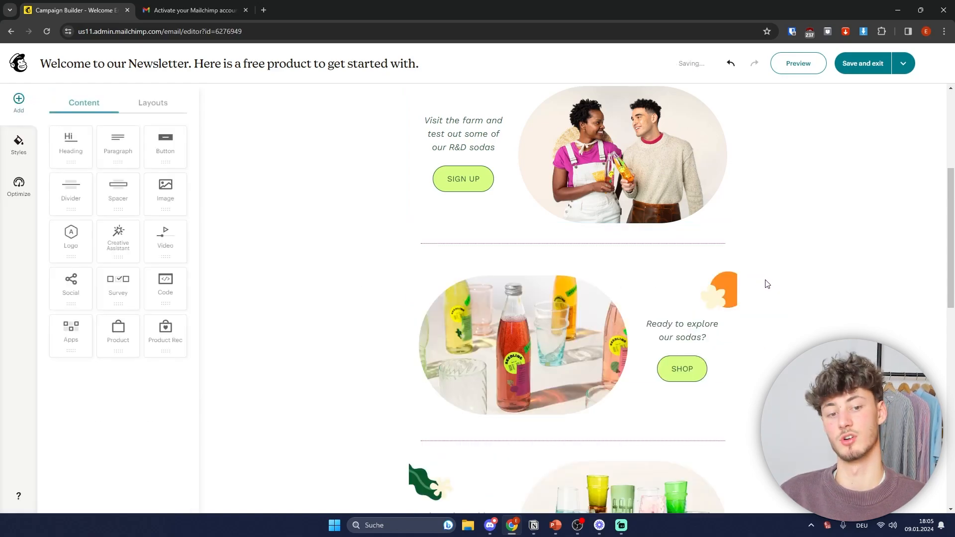
{"action": "scroll", "coordinate": [693, 324], "scroll_direction": "up", "scroll_amount": 3}
{"action": "scroll", "coordinate": [545, 328], "scroll_direction": "down", "scroll_amount": 4}
{"action": "scroll", "coordinate": [595, 306], "scroll_direction": "up", "scroll_amount": 4}
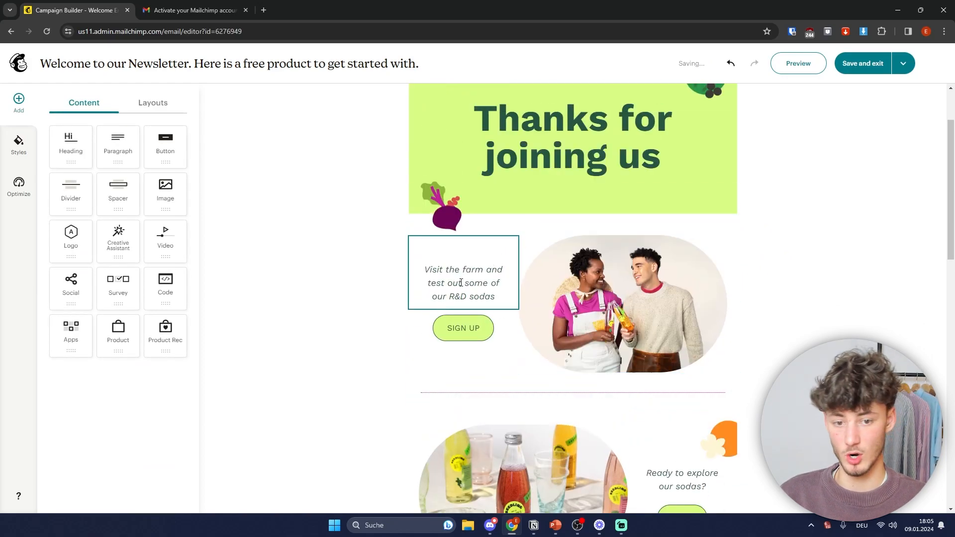
Step: Change the hero heading to 'Thank you for Signing Up!'
{"action": "left_click", "coordinate": [462, 285]}
{"action": "scroll", "coordinate": [598, 336], "scroll_direction": "up", "scroll_amount": 2}
{"action": "triple_click", "coordinate": [535, 214]}
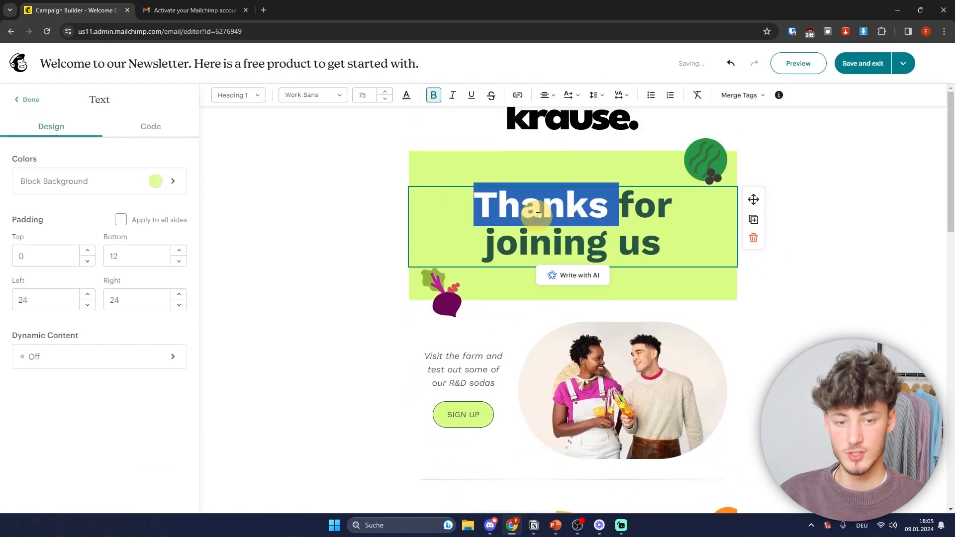
{"action": "type", "text": "Thank"}
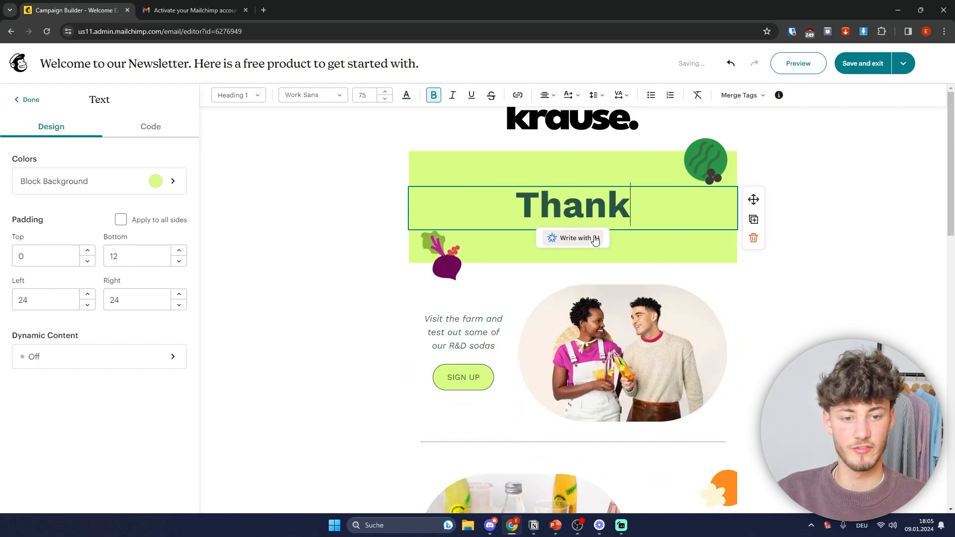
{"action": "type", "text": " you for Signing Up!"}
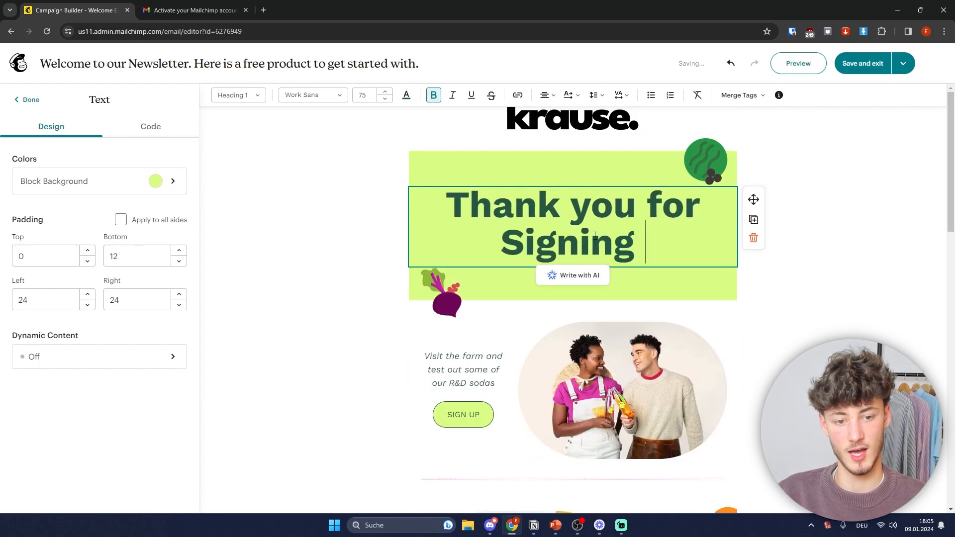
Step: Delete the spacer, orange image, 'Ready to explore our sodas?' section and extra divider
{"action": "scroll", "coordinate": [595, 236], "scroll_direction": "down", "scroll_amount": 4}
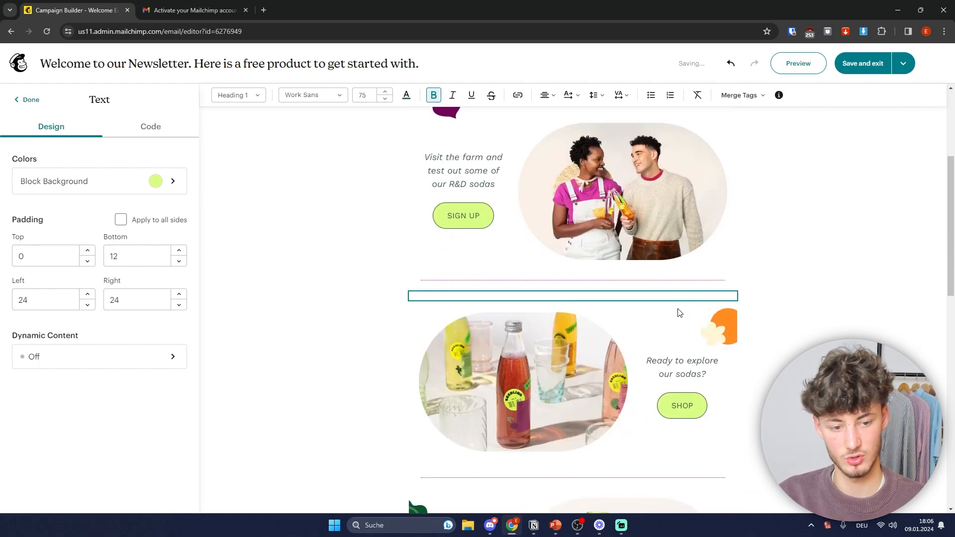
{"action": "left_click", "coordinate": [667, 299]}
{"action": "left_click", "coordinate": [753, 343]}
{"action": "left_click", "coordinate": [709, 324]}
{"action": "left_click", "coordinate": [754, 348]}
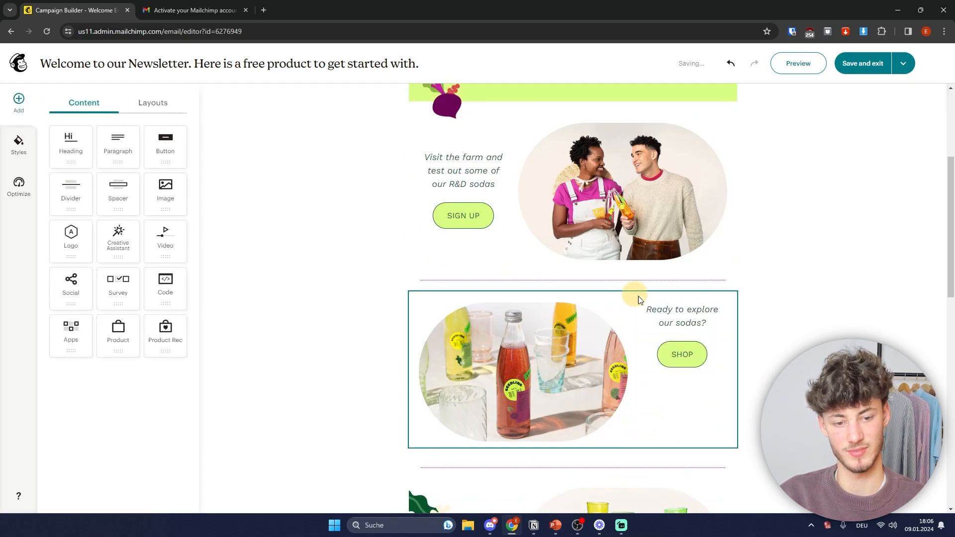
{"action": "left_click", "coordinate": [635, 297]}
{"action": "left_click", "coordinate": [754, 341]}
{"action": "left_click", "coordinate": [537, 313]}
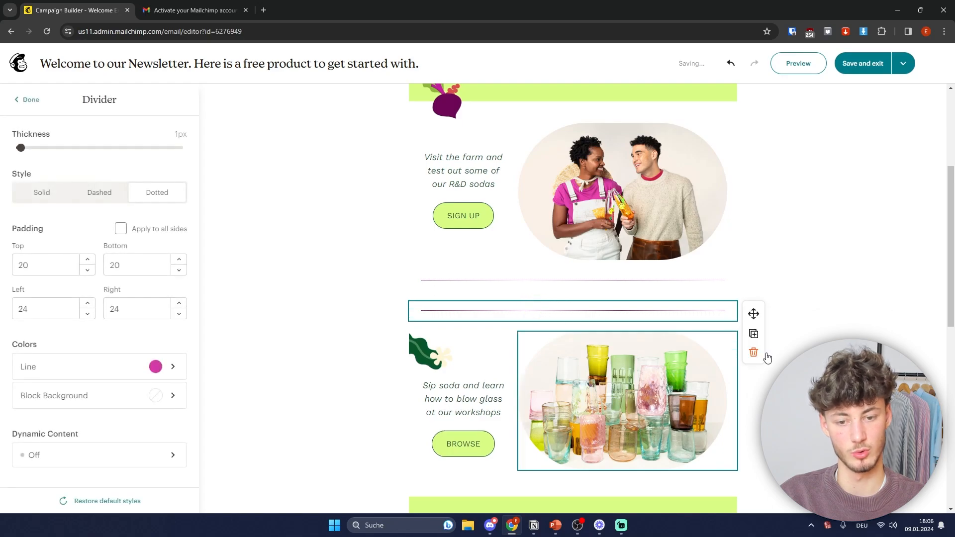
{"action": "left_click", "coordinate": [753, 352]}
{"action": "left_click", "coordinate": [541, 288]}
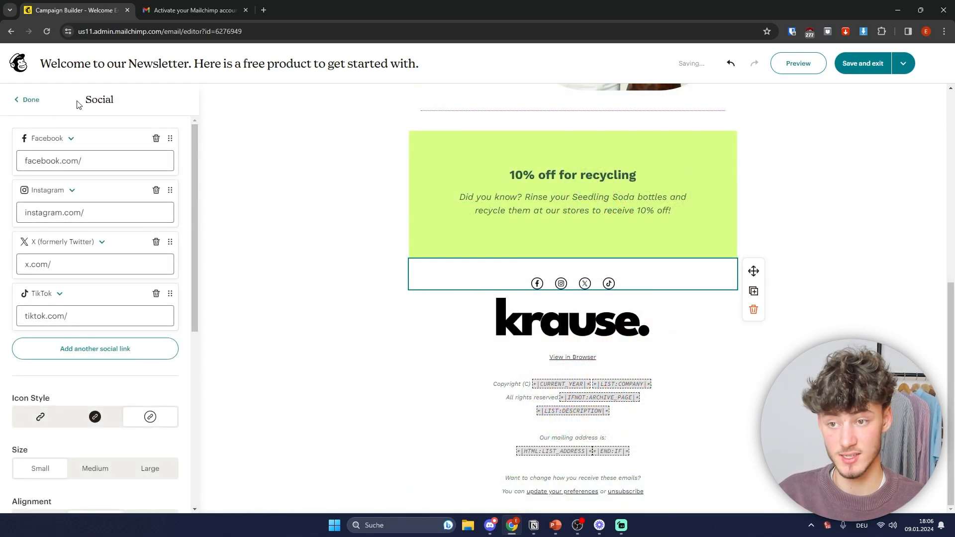
Step: Add a fifth link after Facebook, Instagram, X and TikTok, set to YouTube
{"action": "left_click", "coordinate": [27, 99]}
{"action": "left_click", "coordinate": [574, 281]}
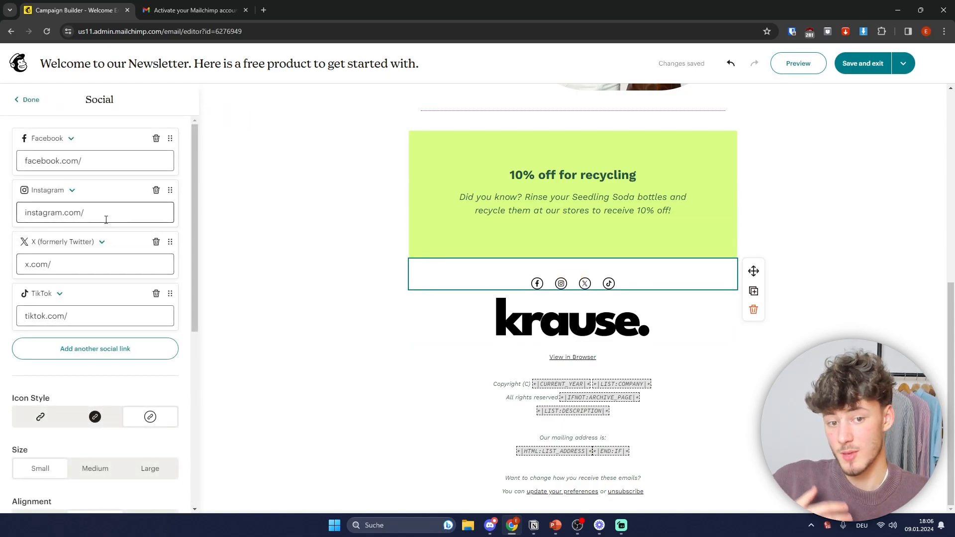
{"action": "left_click", "coordinate": [31, 161]}
{"action": "left_click", "coordinate": [143, 164]}
{"action": "left_click", "coordinate": [69, 265]}
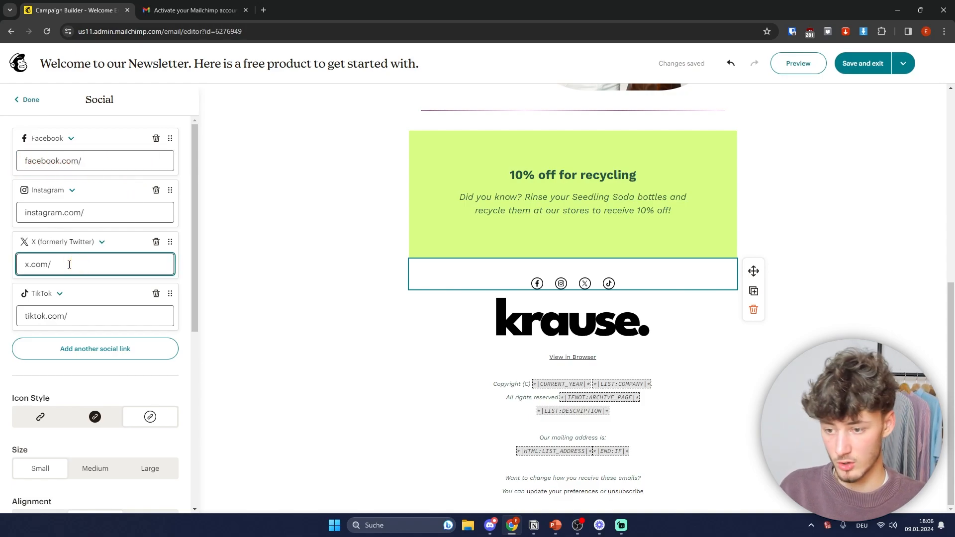
{"action": "left_click", "coordinate": [123, 352]}
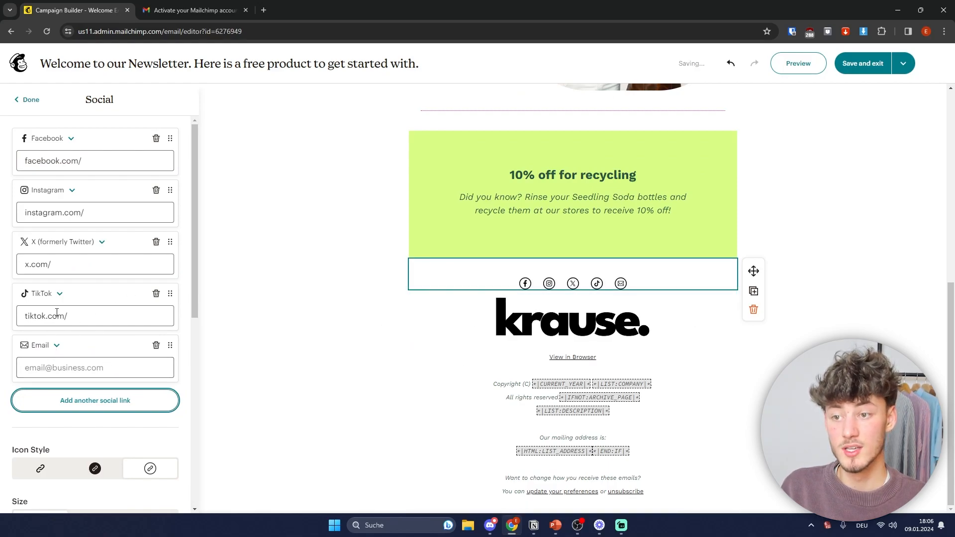
{"action": "left_click", "coordinate": [40, 345]}
{"action": "scroll", "coordinate": [70, 273], "scroll_direction": "up", "scroll_amount": 3}
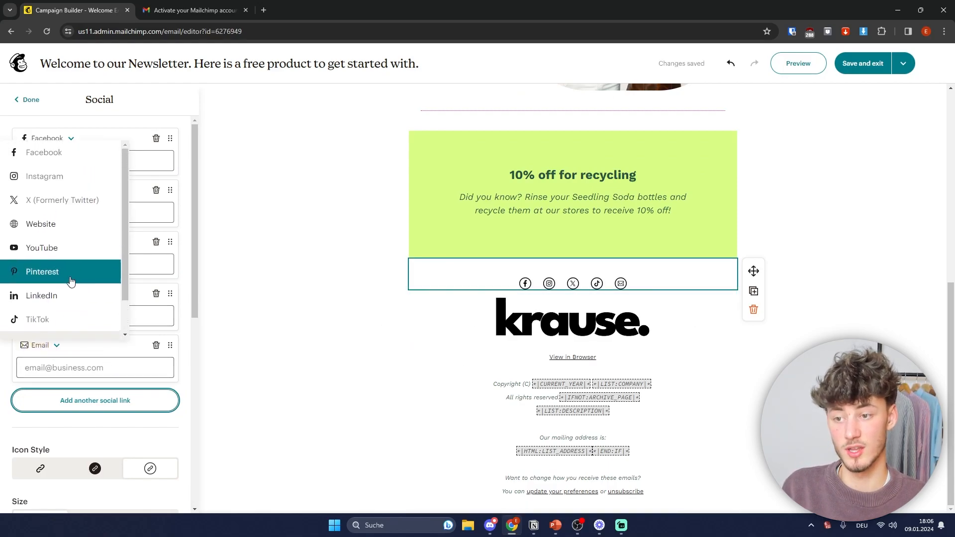
{"action": "scroll", "coordinate": [69, 328], "scroll_direction": "down", "scroll_amount": 2}
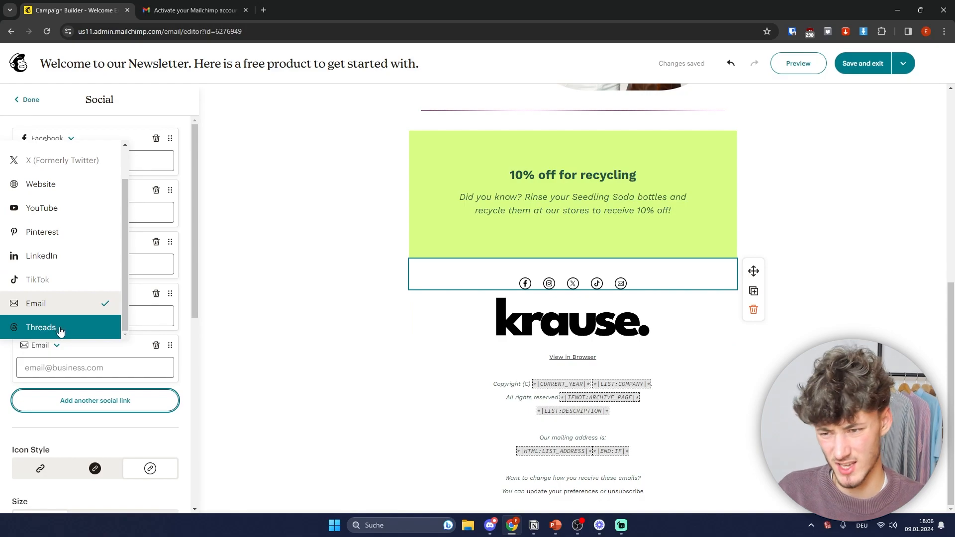
{"action": "scroll", "coordinate": [43, 239], "scroll_direction": "up", "scroll_amount": 2}
{"action": "left_click", "coordinate": [39, 249]}
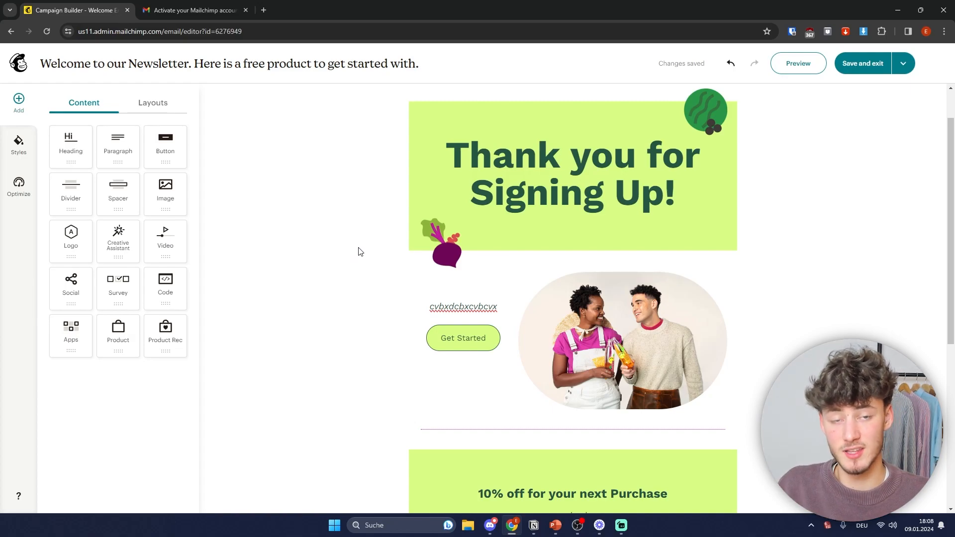
Step: Replace the Get Started button with a Survey block linked to Post-purchase (1-10 scale) Survey
{"action": "left_click", "coordinate": [494, 342]}
{"action": "left_click", "coordinate": [526, 372]}
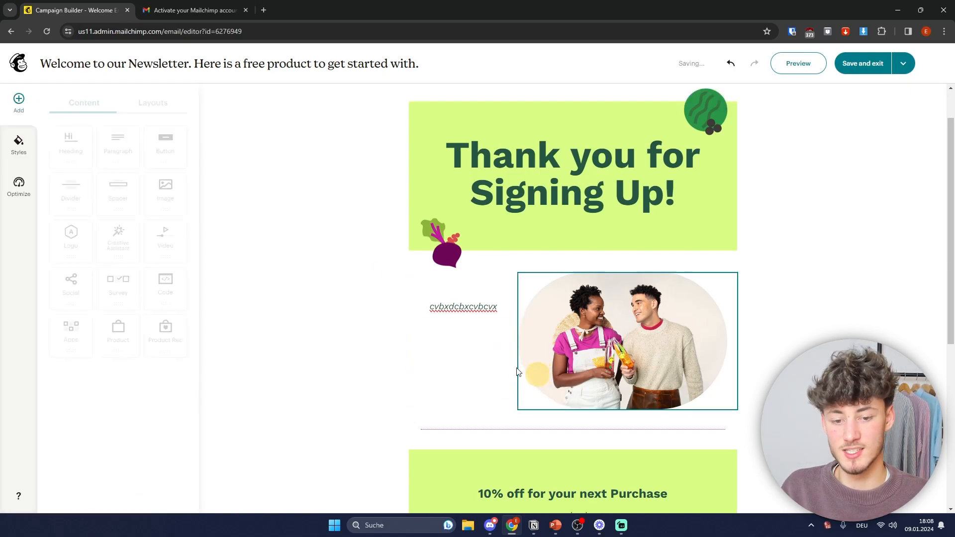
{"action": "left_click_drag", "start_coordinate": [107, 293], "coordinate": [448, 336]}
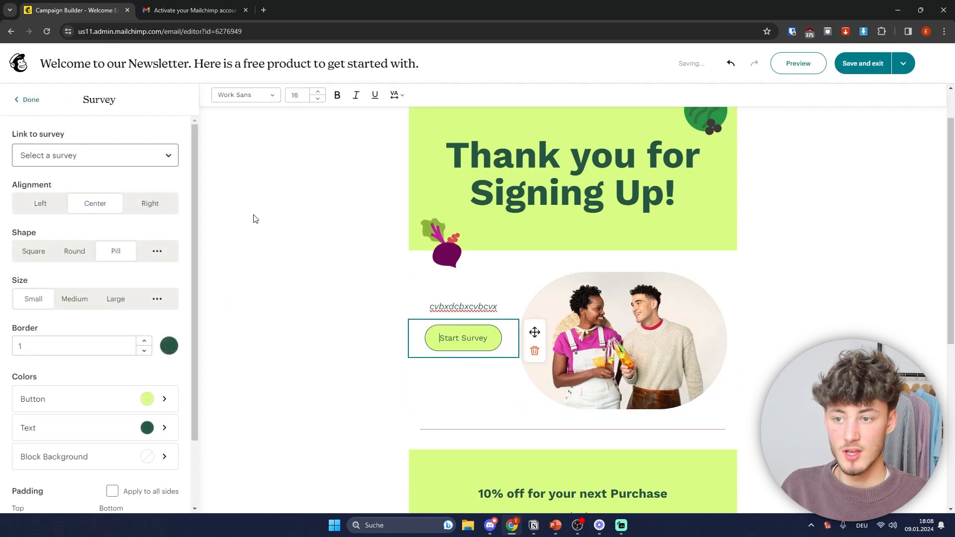
{"action": "left_click", "coordinate": [78, 152]}
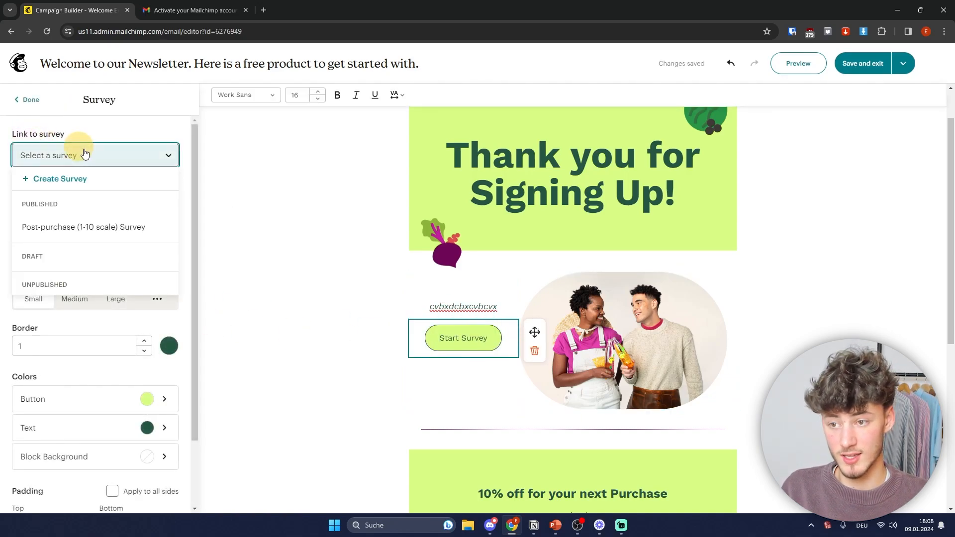
{"action": "left_click", "coordinate": [99, 227]}
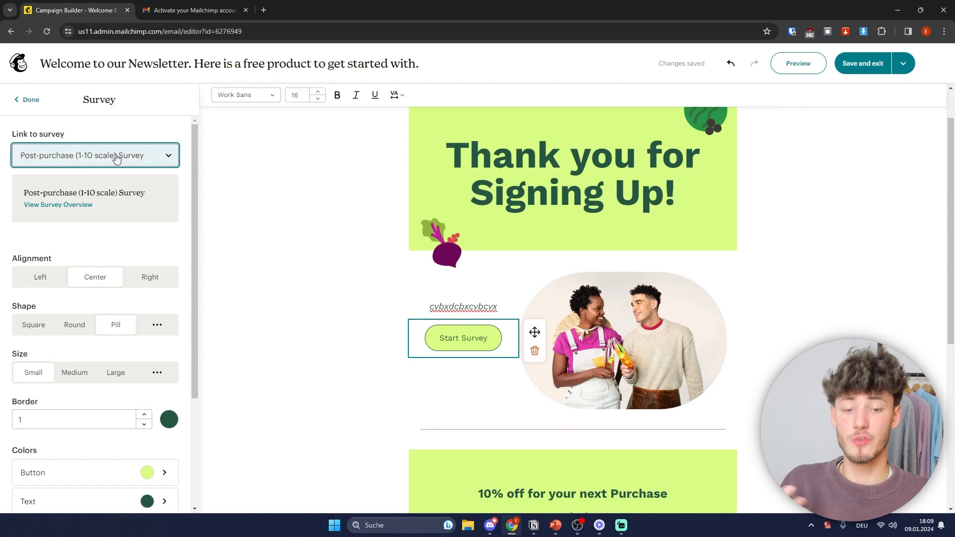
Step: Review the Start Survey block's settings and close them
{"action": "scroll", "coordinate": [305, 201], "scroll_direction": "up", "scroll_amount": 2}
{"action": "left_click", "coordinate": [299, 212]}
{"action": "scroll", "coordinate": [379, 269], "scroll_direction": "down", "scroll_amount": 4}
{"action": "scroll", "coordinate": [504, 287], "scroll_direction": "up", "scroll_amount": 4}
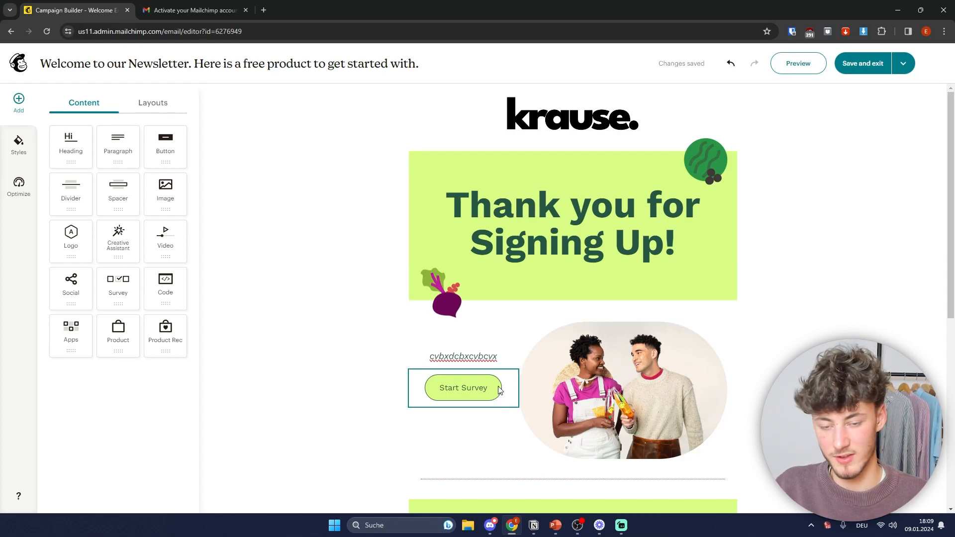
{"action": "left_click", "coordinate": [479, 376]}
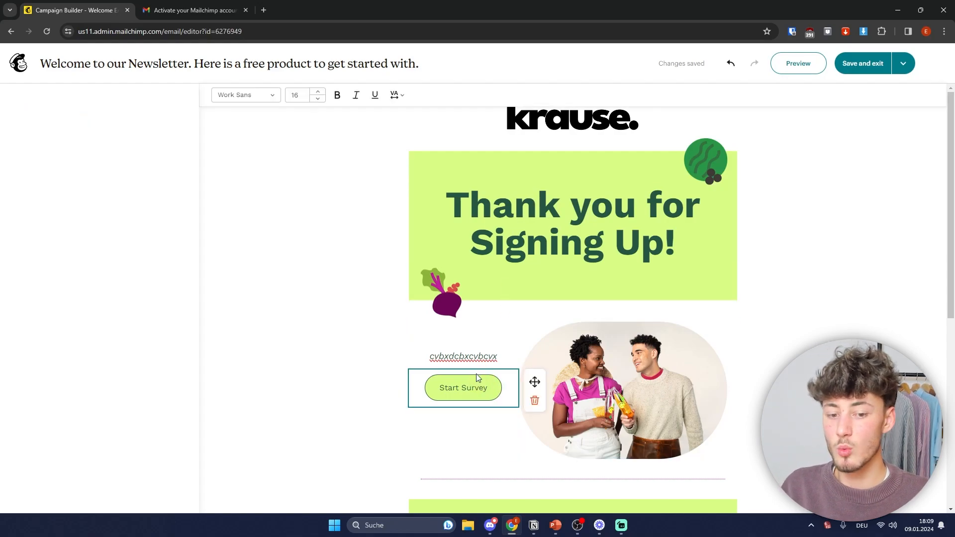
{"action": "left_click_drag", "start_coordinate": [30, 138], "coordinate": [76, 127]}
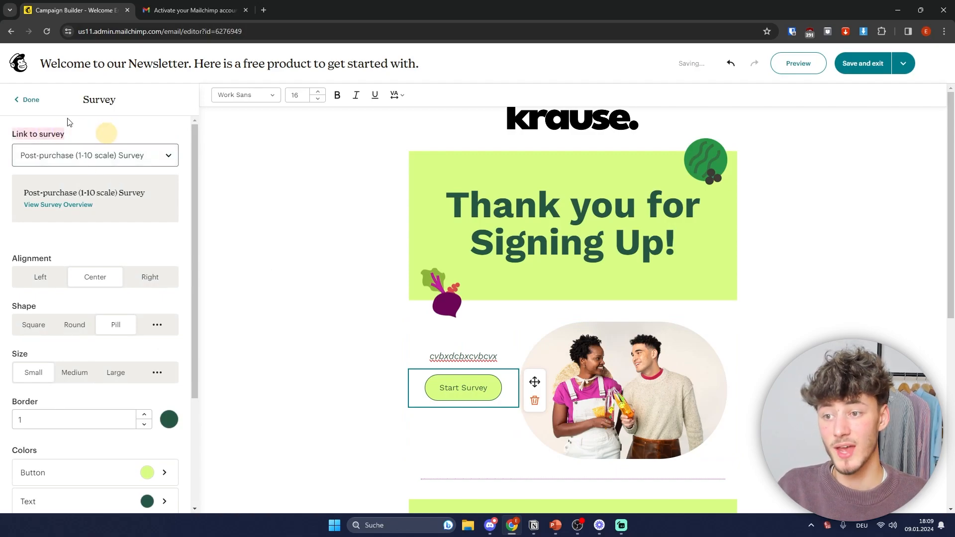
{"action": "left_click", "coordinate": [29, 99]}
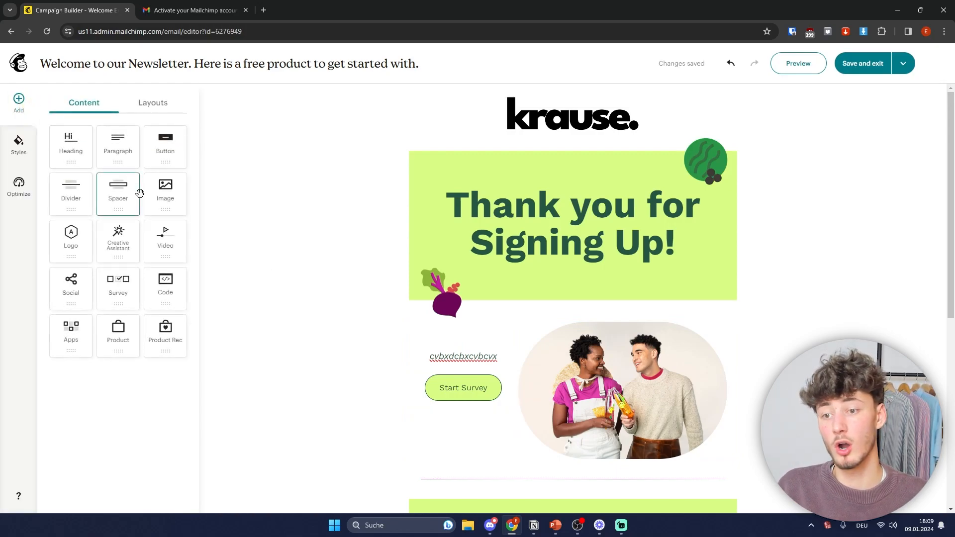
Step: Add a Button block under Start Survey with its link type set to Landing page
{"action": "left_click_drag", "start_coordinate": [160, 150], "coordinate": [456, 396]}
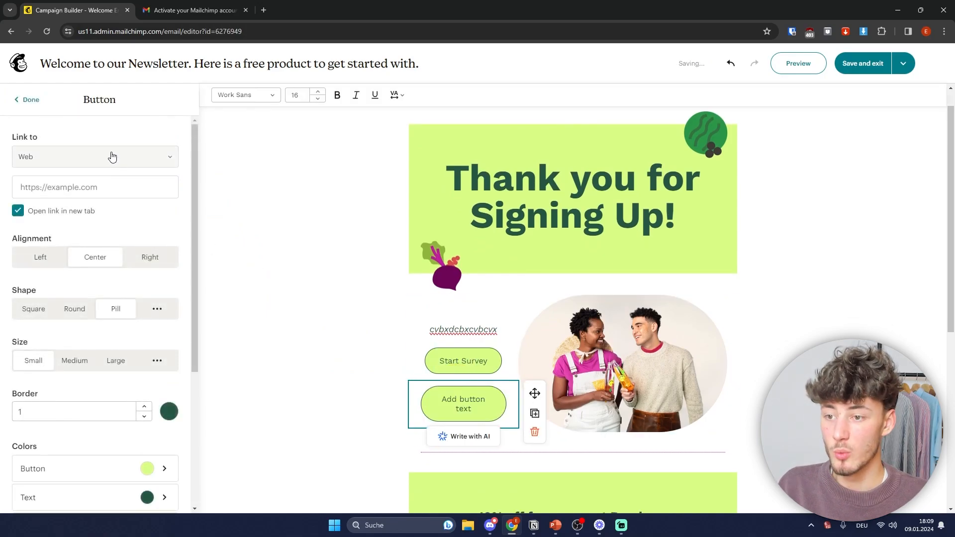
{"action": "left_click", "coordinate": [64, 159]}
{"action": "left_click", "coordinate": [50, 203]}
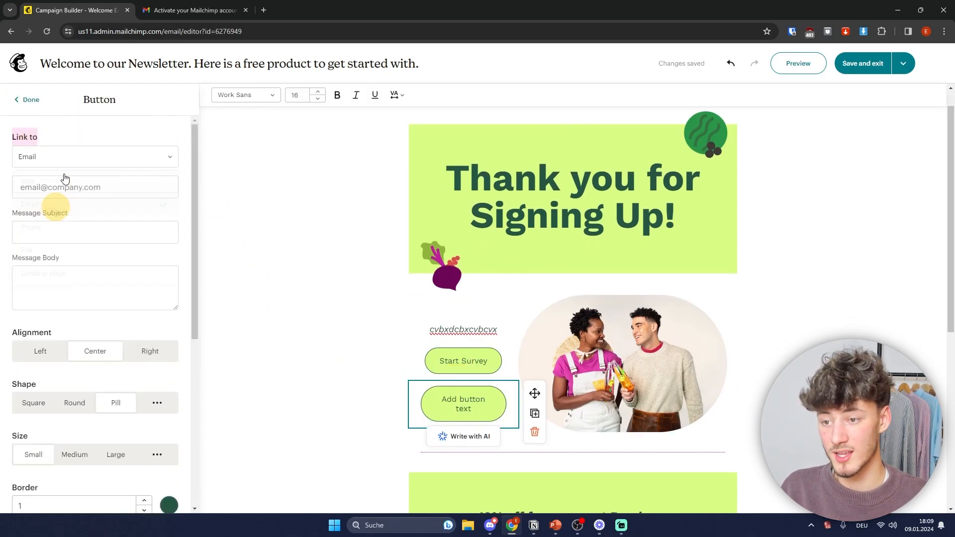
{"action": "left_click", "coordinate": [74, 157]}
{"action": "left_click", "coordinate": [55, 227]}
{"action": "left_click", "coordinate": [74, 158]}
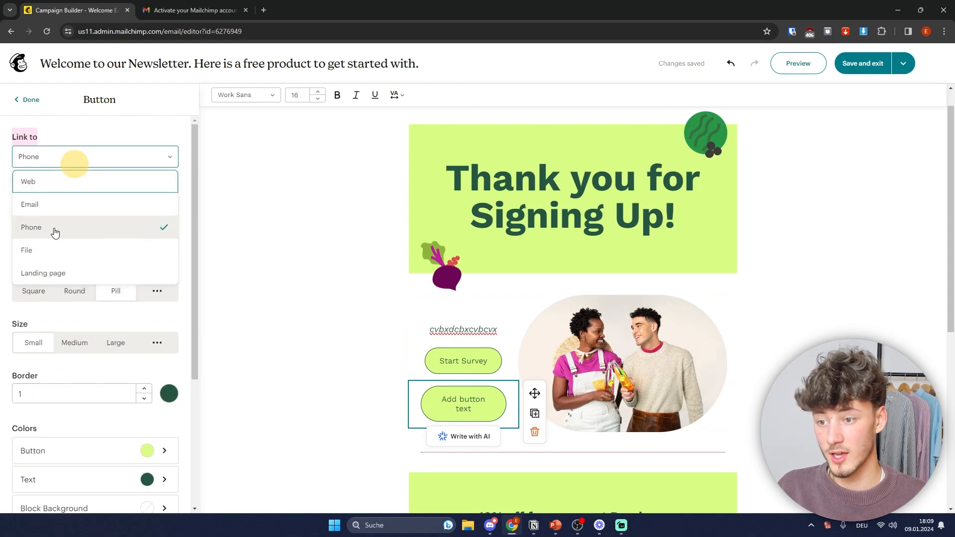
{"action": "left_click", "coordinate": [50, 249]}
{"action": "left_click", "coordinate": [77, 159]}
{"action": "left_click", "coordinate": [58, 273]}
Step: Make the button link open in the same tab, then save and exit the email
{"action": "left_click", "coordinate": [80, 204]}
{"action": "left_click", "coordinate": [59, 227]}
{"action": "left_click", "coordinate": [52, 228]}
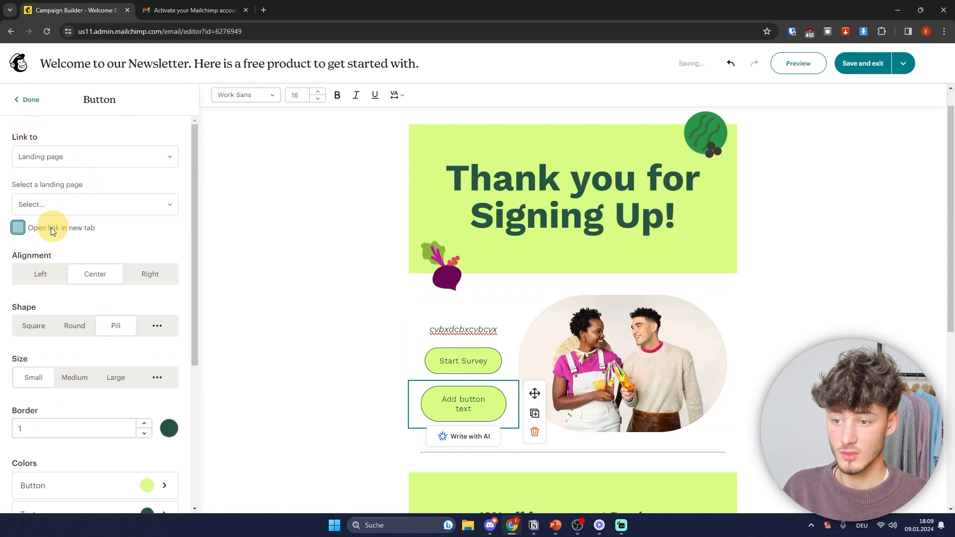
{"action": "left_click", "coordinate": [30, 98]}
{"action": "left_click", "coordinate": [863, 67]}
{"action": "left_click", "coordinate": [860, 63]}
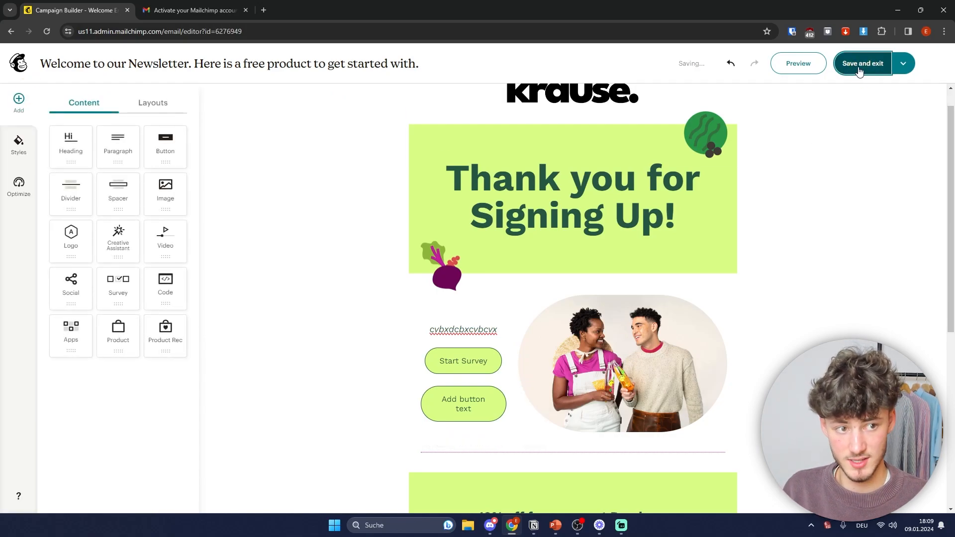
Step: Return to Campaign Manager and open the Automations Customer Journeys overview
{"action": "scroll", "coordinate": [251, 101], "scroll_direction": "down", "scroll_amount": 3}
{"action": "scroll", "coordinate": [266, 49], "scroll_direction": "up", "scroll_amount": 3}
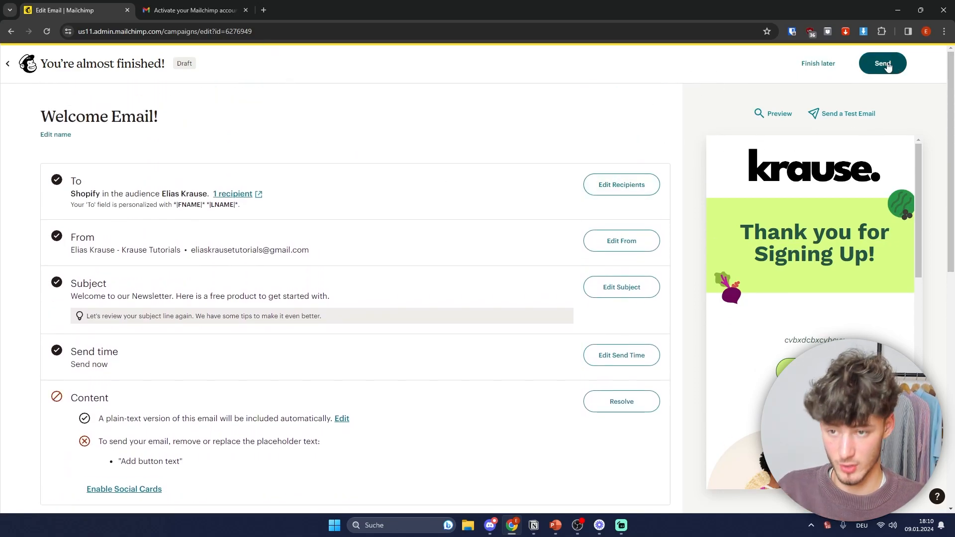
{"action": "left_click", "coordinate": [16, 66]}
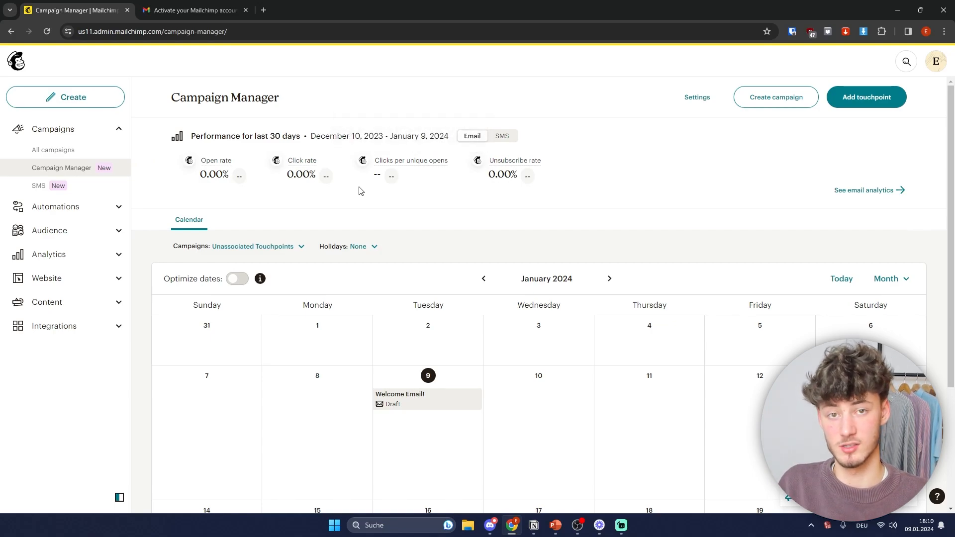
{"action": "left_click", "coordinate": [42, 209]}
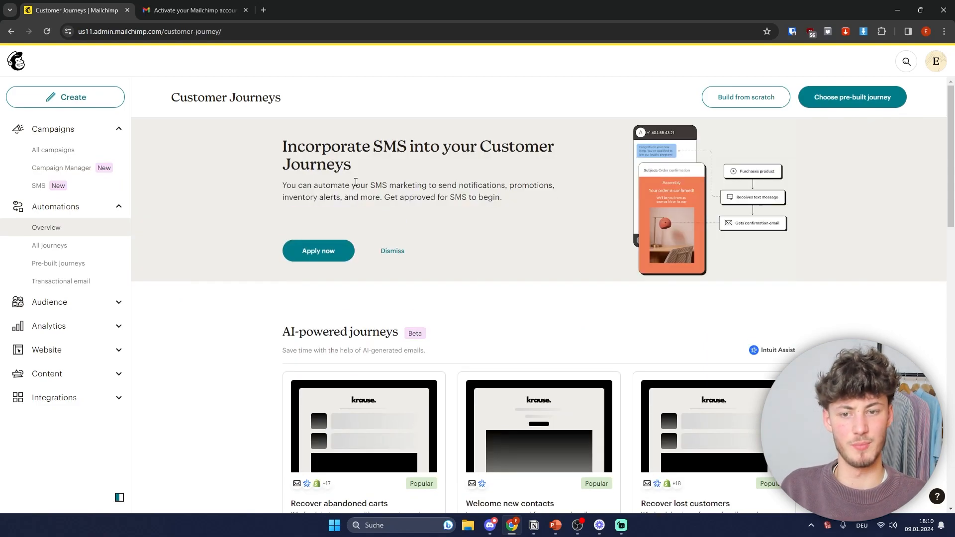
{"action": "scroll", "coordinate": [687, 324], "scroll_direction": "down", "scroll_amount": 4}
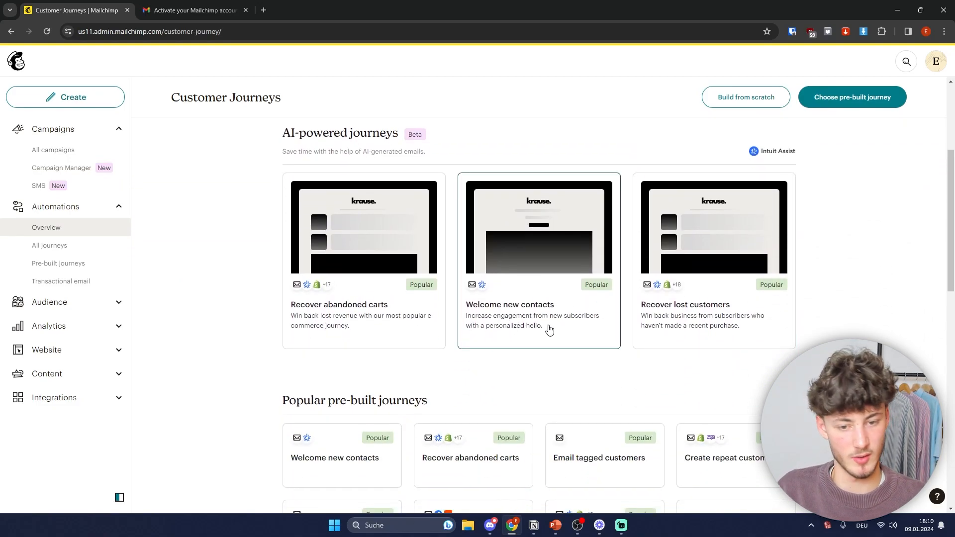
{"action": "scroll", "coordinate": [358, 341], "scroll_direction": "down", "scroll_amount": 3}
{"action": "scroll", "coordinate": [816, 305], "scroll_direction": "up", "scroll_amount": 4}
{"action": "scroll", "coordinate": [817, 339], "scroll_direction": "down", "scroll_amount": 2}
{"action": "scroll", "coordinate": [817, 340], "scroll_direction": "down", "scroll_amount": 3}
{"action": "left_click", "coordinate": [733, 366]}
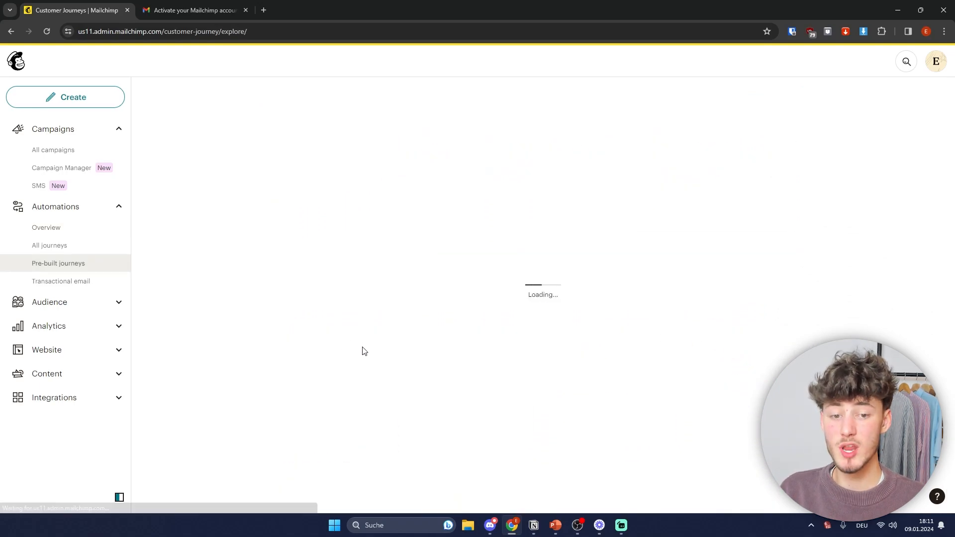
{"action": "scroll", "coordinate": [375, 331], "scroll_direction": "down", "scroll_amount": 20}
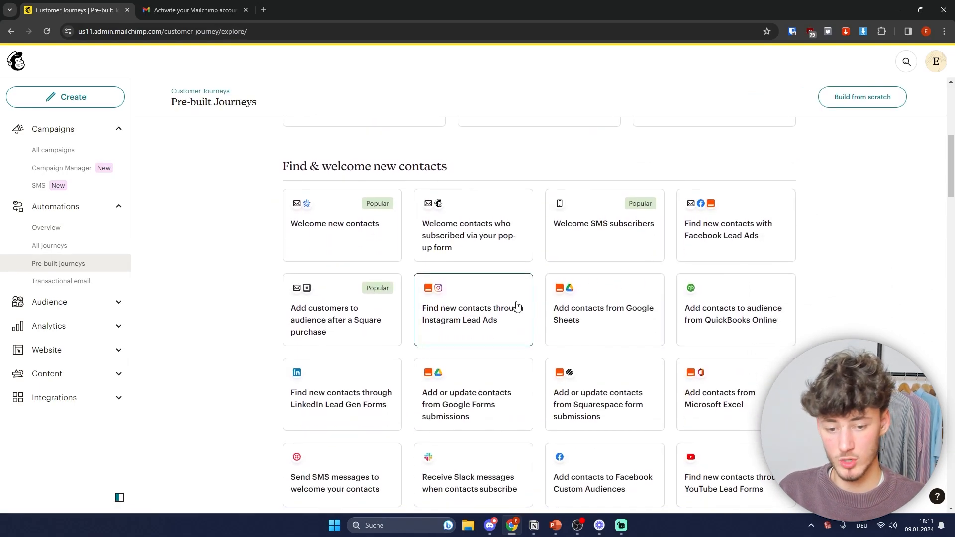
{"action": "scroll", "coordinate": [495, 340], "scroll_direction": "down", "scroll_amount": 1}
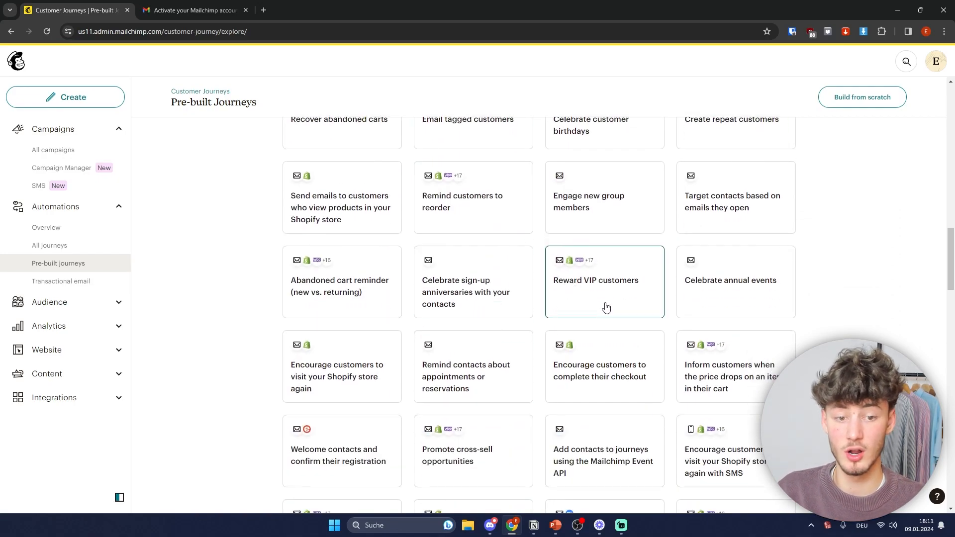
{"action": "scroll", "coordinate": [599, 285], "scroll_direction": "down", "scroll_amount": 20}
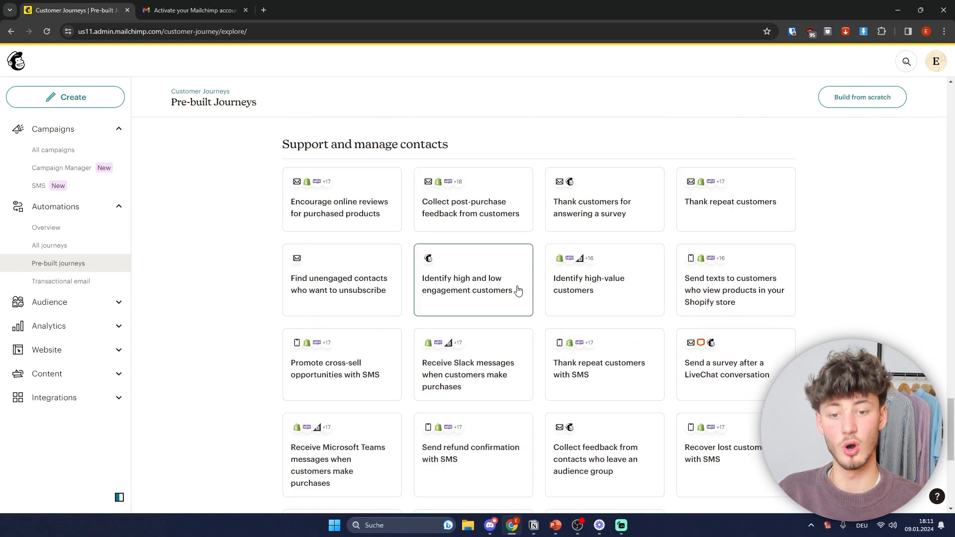
{"action": "scroll", "coordinate": [500, 302], "scroll_direction": "down", "scroll_amount": 6}
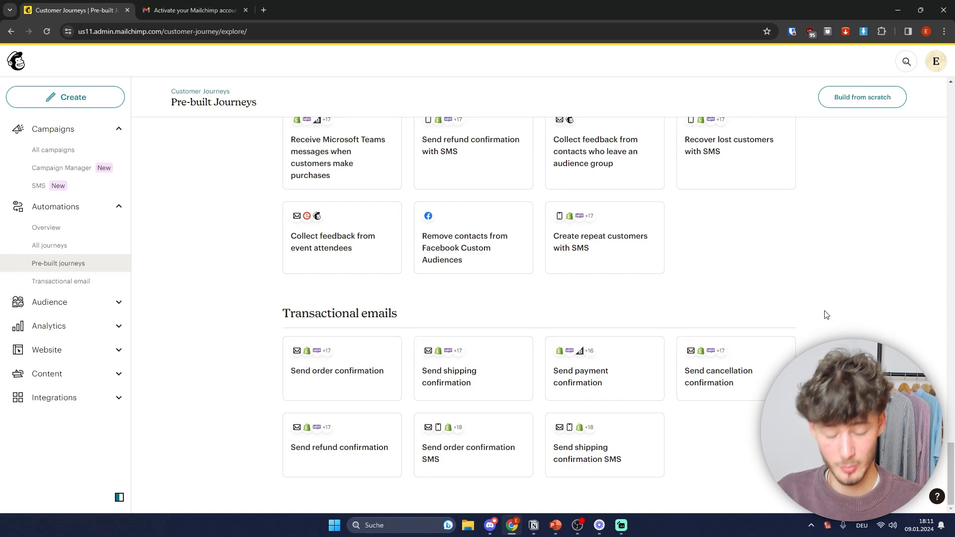
{"action": "scroll", "coordinate": [775, 217], "scroll_direction": "up", "scroll_amount": 2}
{"action": "scroll", "coordinate": [775, 217], "scroll_direction": "up", "scroll_amount": 20}
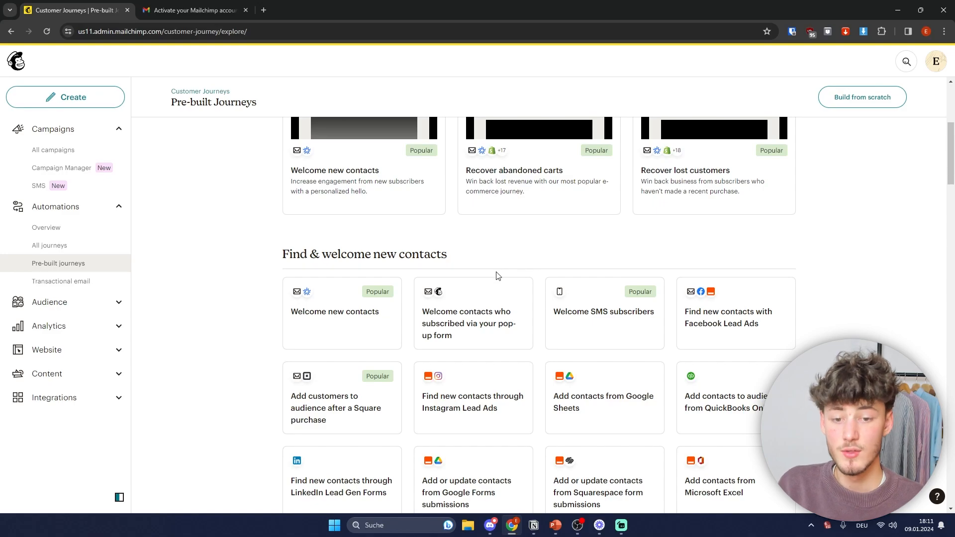
Step: Open the 'Welcome contacts who subscribed via your pop-up form' journey, use it, and confirm the audience
{"action": "left_click", "coordinate": [489, 337]}
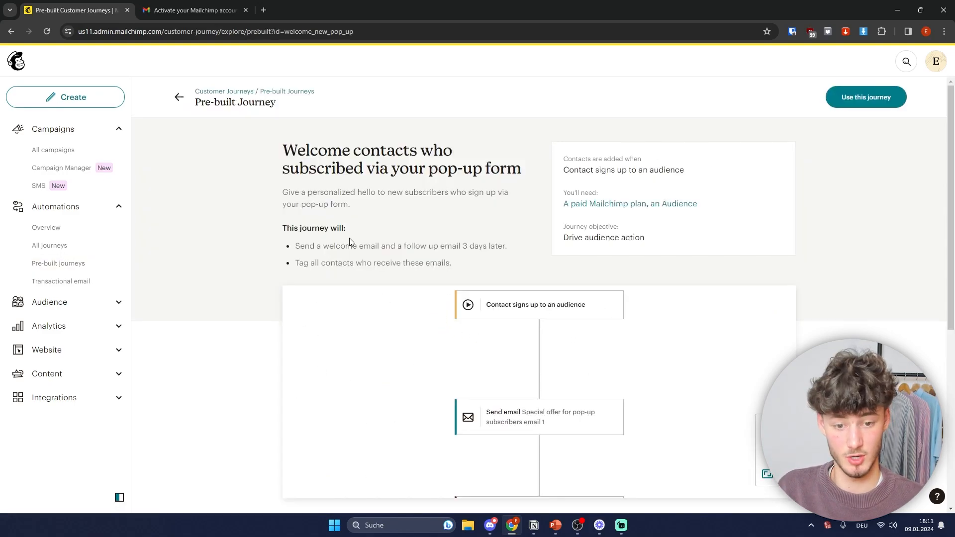
{"action": "scroll", "coordinate": [333, 191], "scroll_direction": "down", "scroll_amount": 1}
{"action": "scroll", "coordinate": [334, 191], "scroll_direction": "up", "scroll_amount": 1}
{"action": "left_click_drag", "start_coordinate": [274, 154], "coordinate": [470, 152]}
{"action": "left_click", "coordinate": [397, 180]}
{"action": "left_click_drag", "start_coordinate": [272, 144], "coordinate": [514, 161]}
{"action": "left_click", "coordinate": [514, 161]}
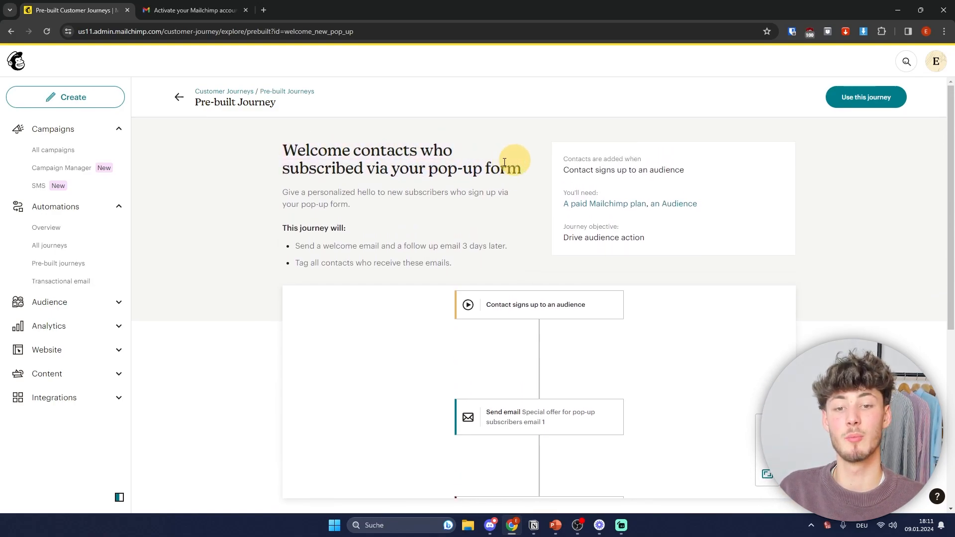
{"action": "left_click_drag", "start_coordinate": [262, 181], "coordinate": [507, 174]}
{"action": "left_click", "coordinate": [505, 171]}
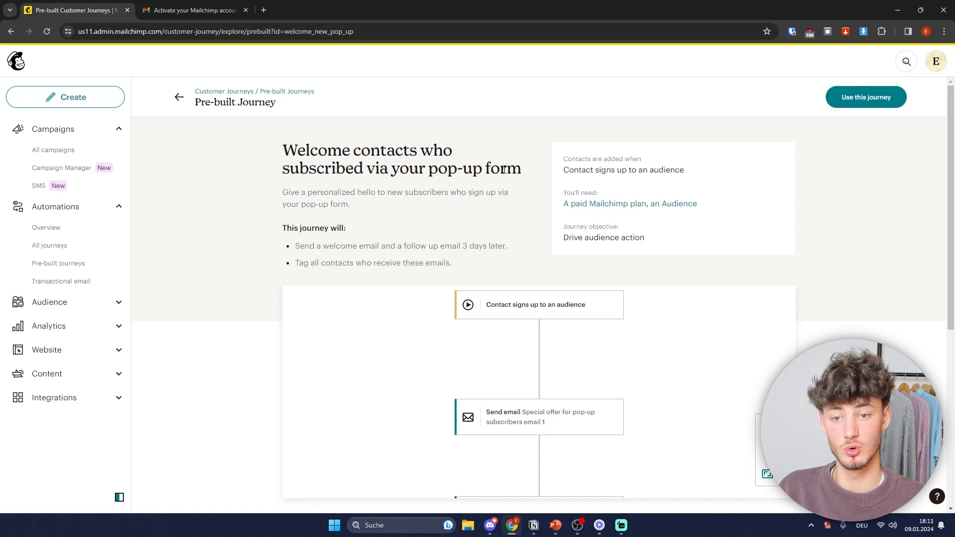
{"action": "left_click_drag", "start_coordinate": [368, 170], "coordinate": [527, 173]}
{"action": "left_click", "coordinate": [515, 171]}
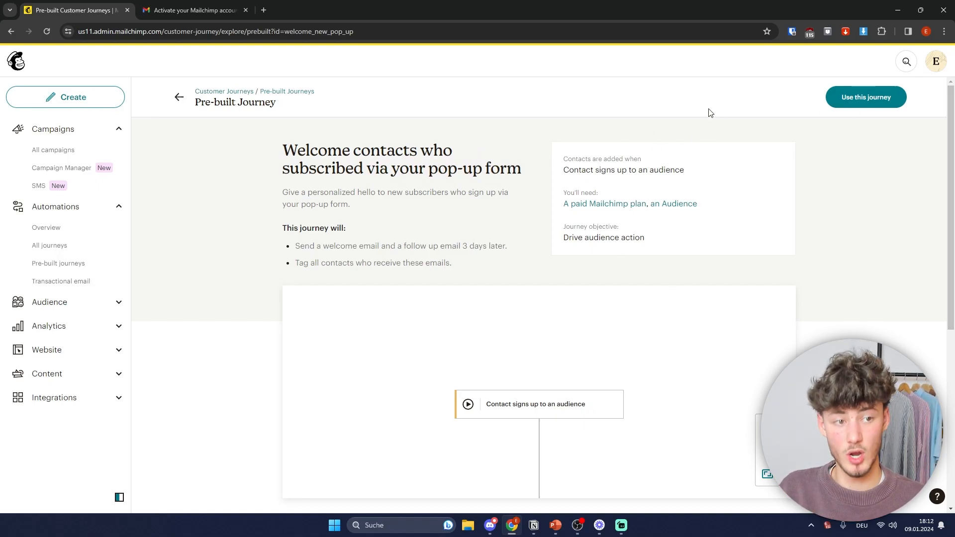
{"action": "left_click", "coordinate": [886, 97]}
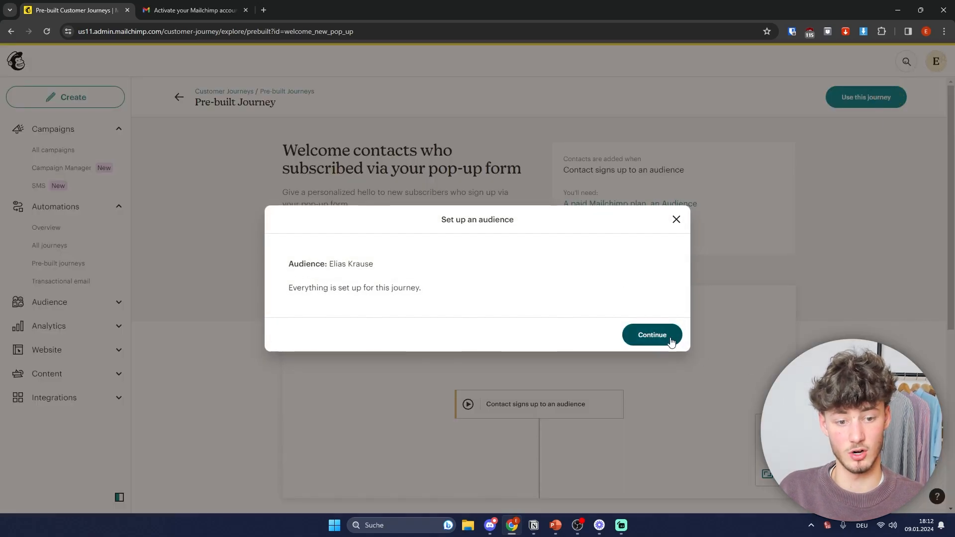
{"action": "left_click", "coordinate": [655, 338]}
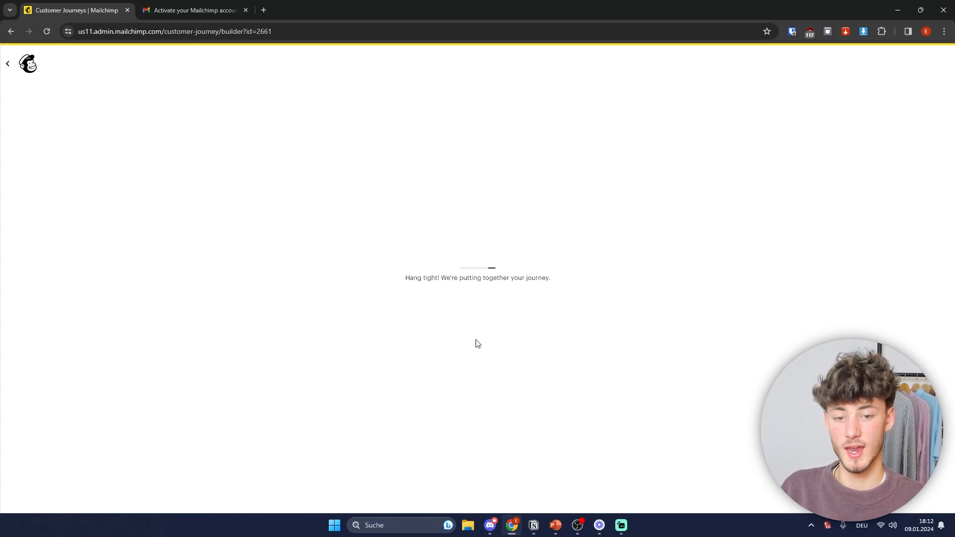
Step: Pan the journey map and check the first starting point's settings without changes
{"action": "scroll", "coordinate": [618, 201], "scroll_direction": "down", "scroll_amount": 1}
{"action": "scroll", "coordinate": [618, 201], "scroll_direction": "up", "scroll_amount": 2}
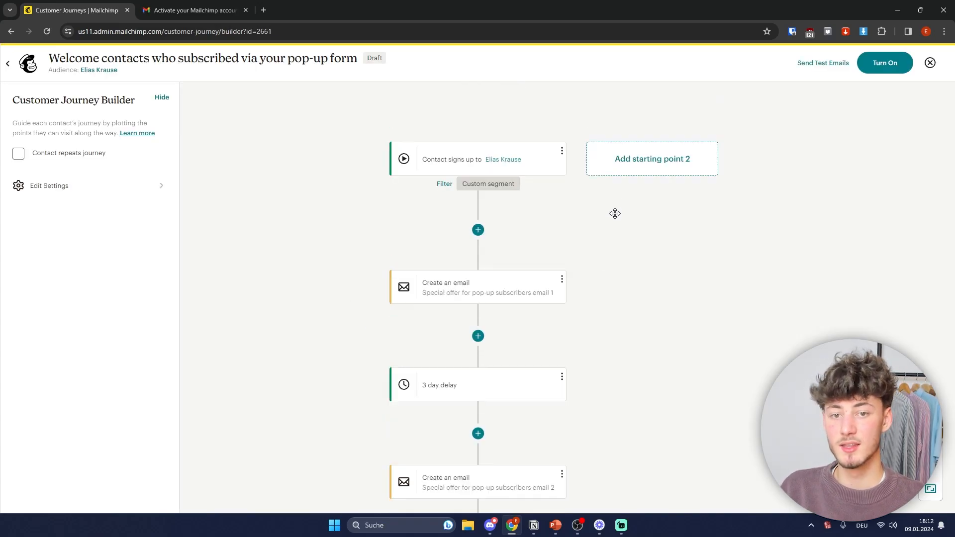
{"action": "left_click_drag", "start_coordinate": [628, 262], "coordinate": [727, 294]}
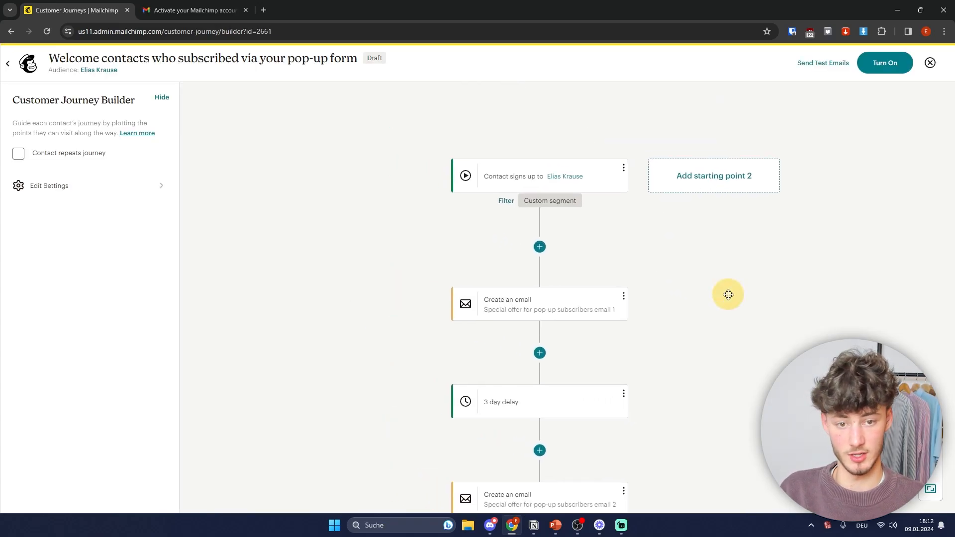
{"action": "left_click", "coordinate": [497, 167]}
{"action": "left_click", "coordinate": [523, 161]}
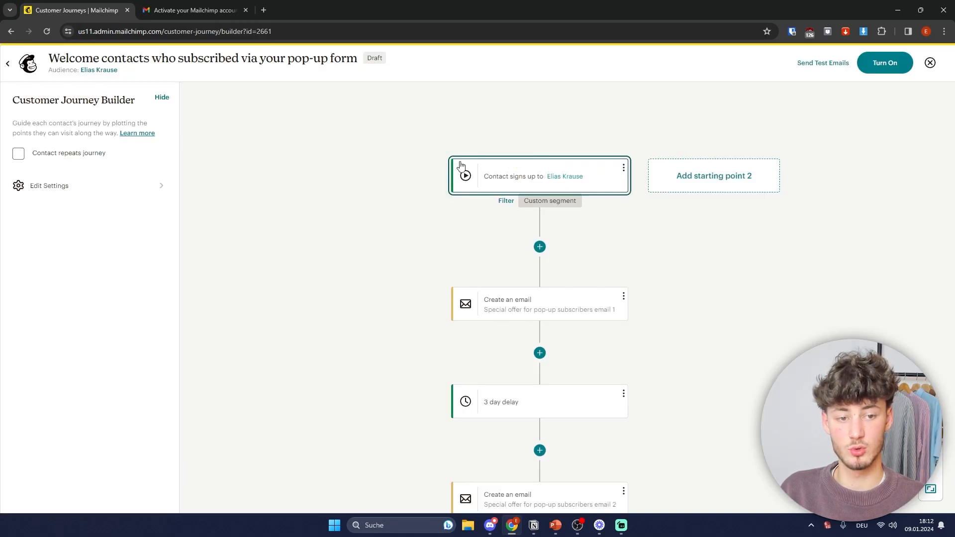
{"action": "left_click", "coordinate": [617, 242]}
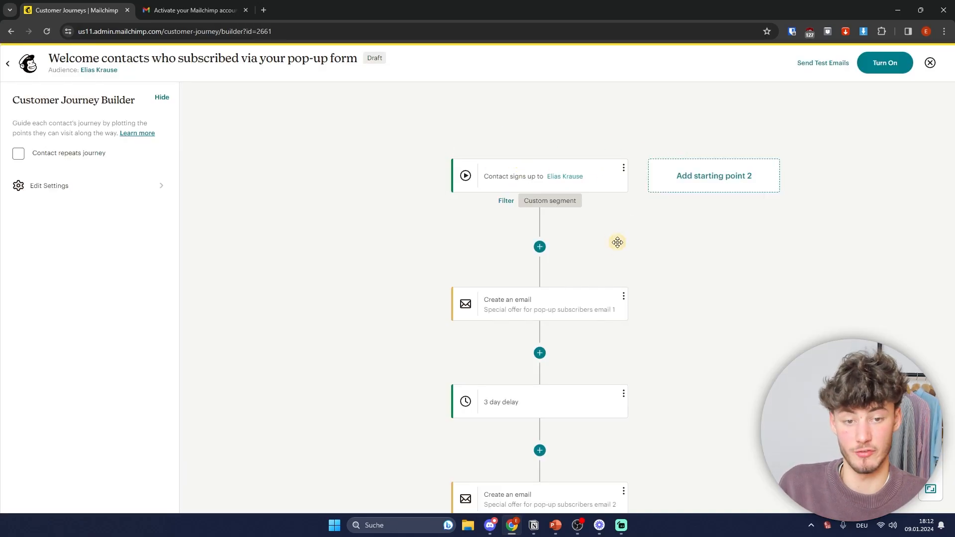
{"action": "left_click", "coordinate": [475, 187]}
{"action": "left_click", "coordinate": [498, 168]}
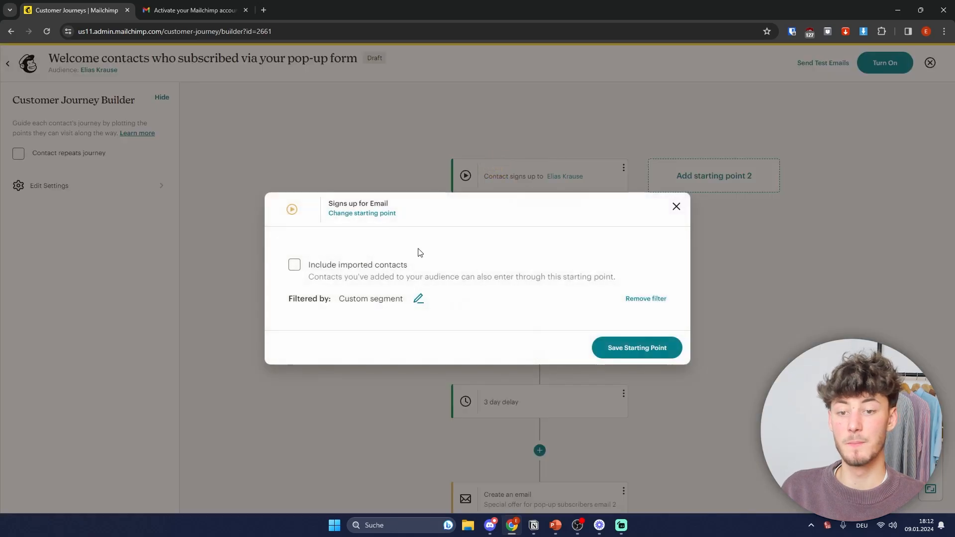
{"action": "left_click", "coordinate": [486, 187]}
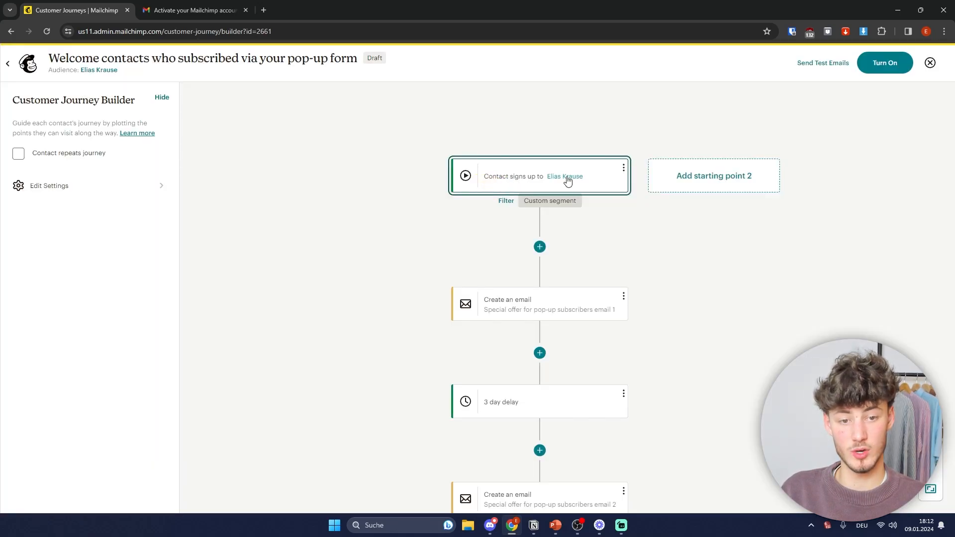
Step: Add a second starting point triggered when the Shopify tag is added
{"action": "left_click", "coordinate": [720, 186]}
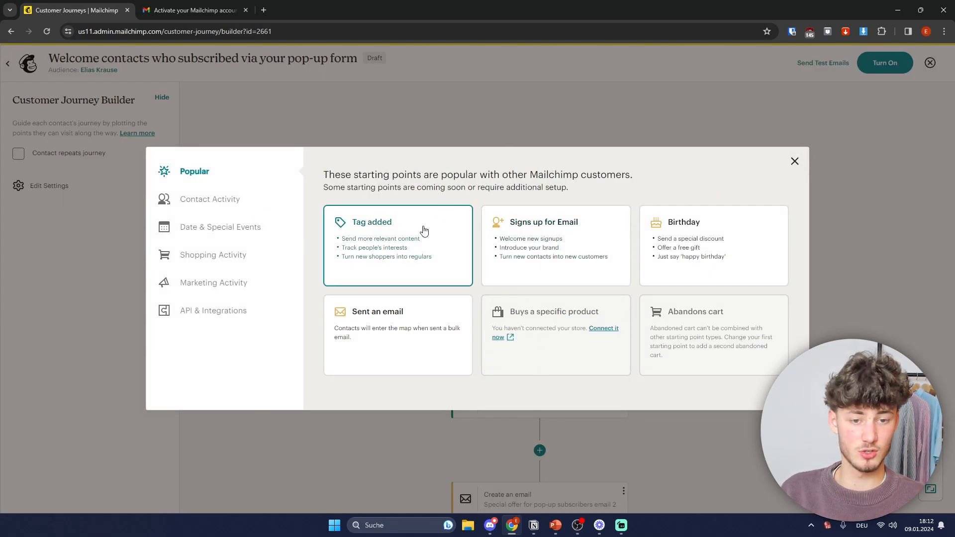
{"action": "left_click", "coordinate": [354, 234]}
{"action": "left_click", "coordinate": [507, 269]}
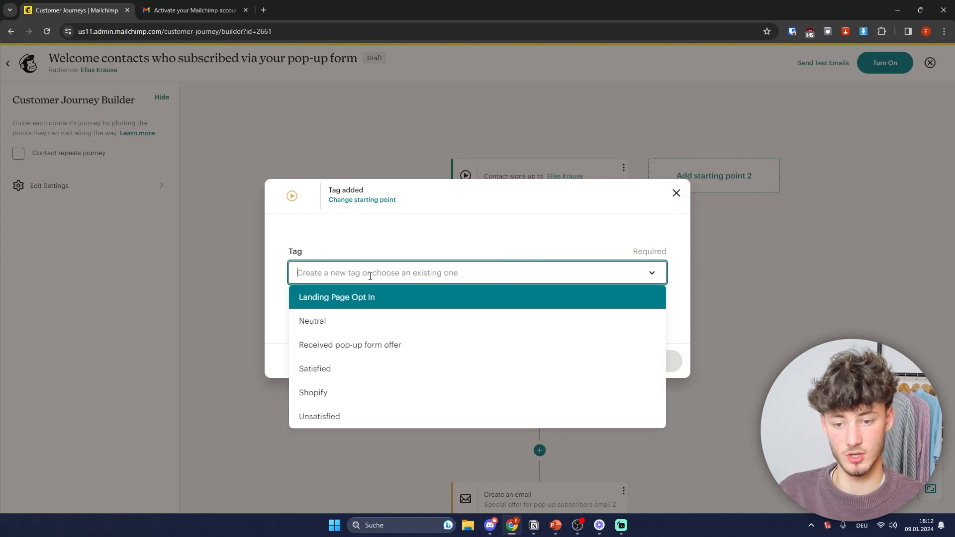
{"action": "left_click", "coordinate": [338, 393]}
{"action": "left_click", "coordinate": [628, 362]}
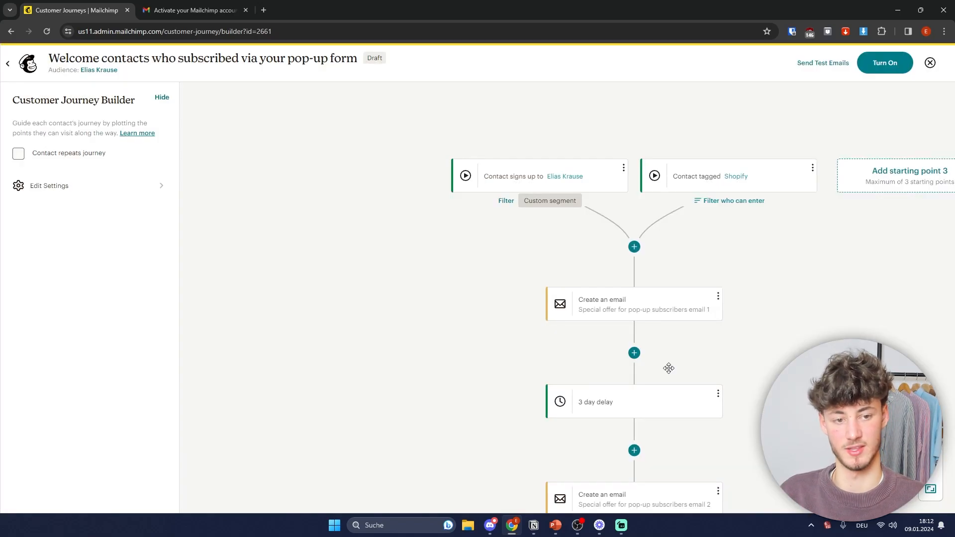
Step: Look at the options for a third starting point and close them without adding one
{"action": "left_click", "coordinate": [899, 179]}
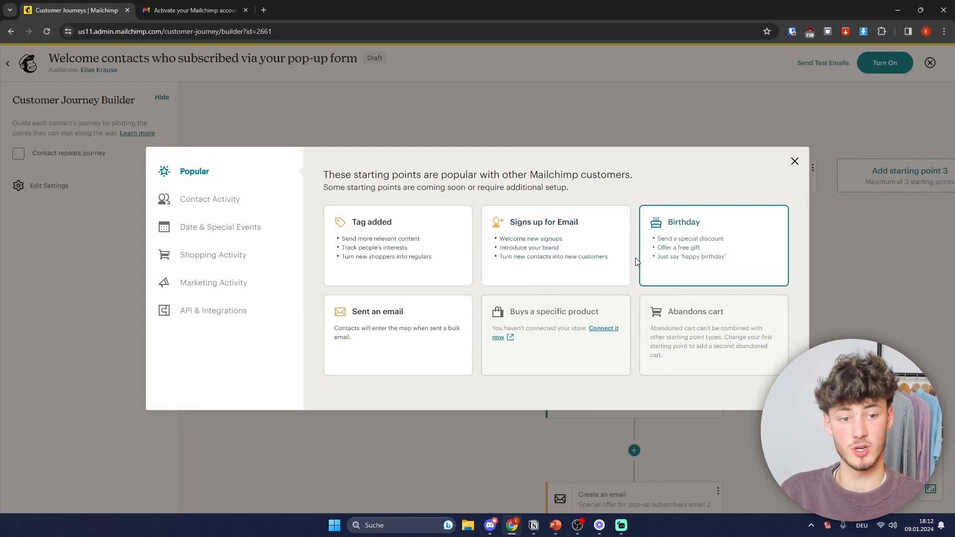
{"action": "left_click", "coordinate": [599, 259]}
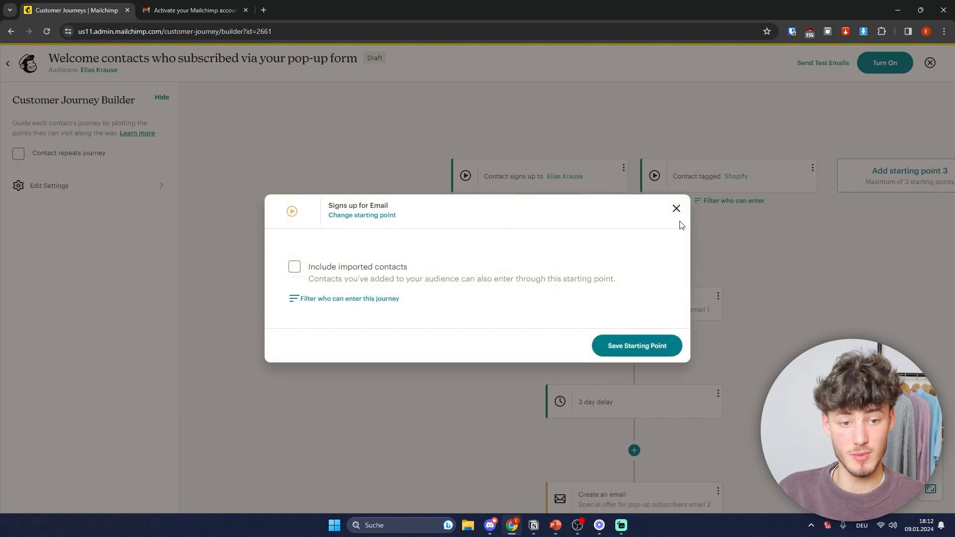
{"action": "left_click", "coordinate": [676, 209]}
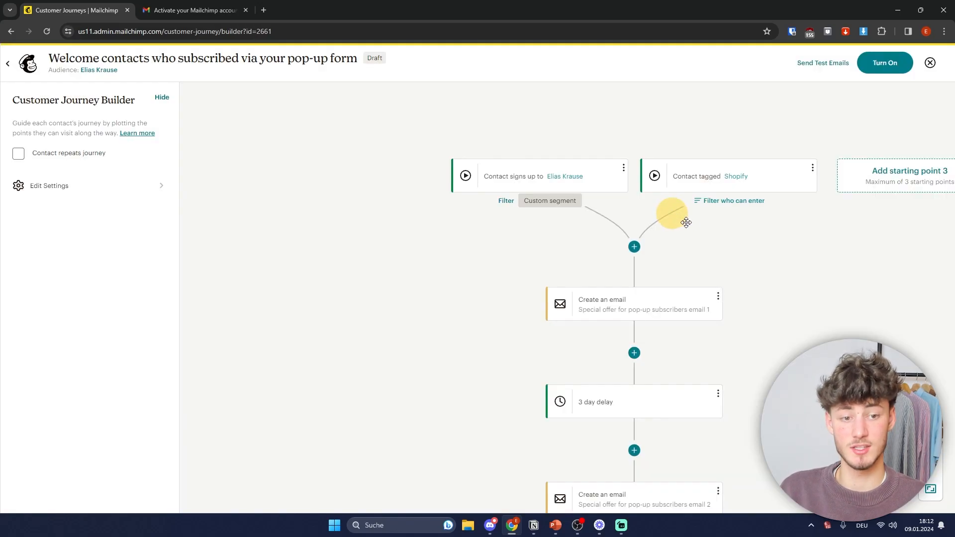
{"action": "left_click", "coordinate": [896, 180]}
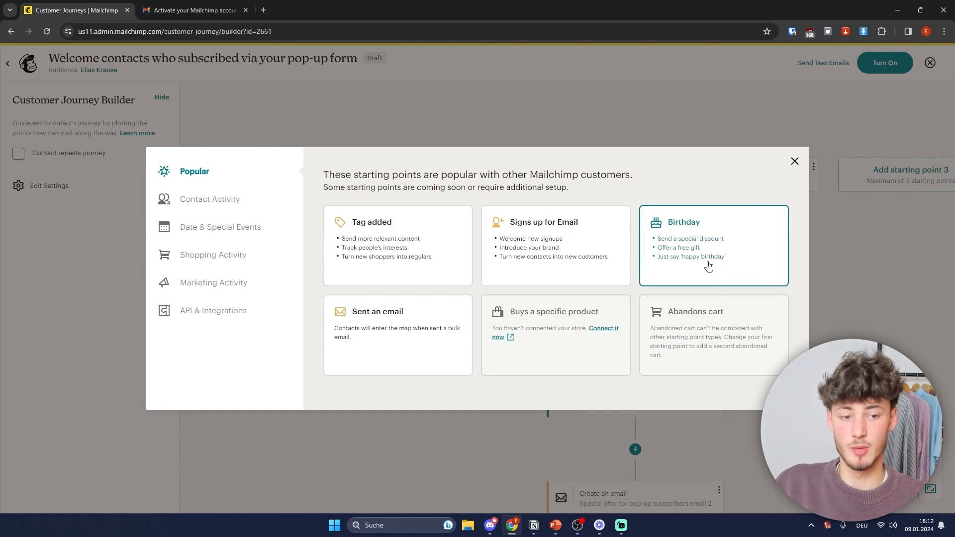
{"action": "left_click", "coordinate": [795, 161]}
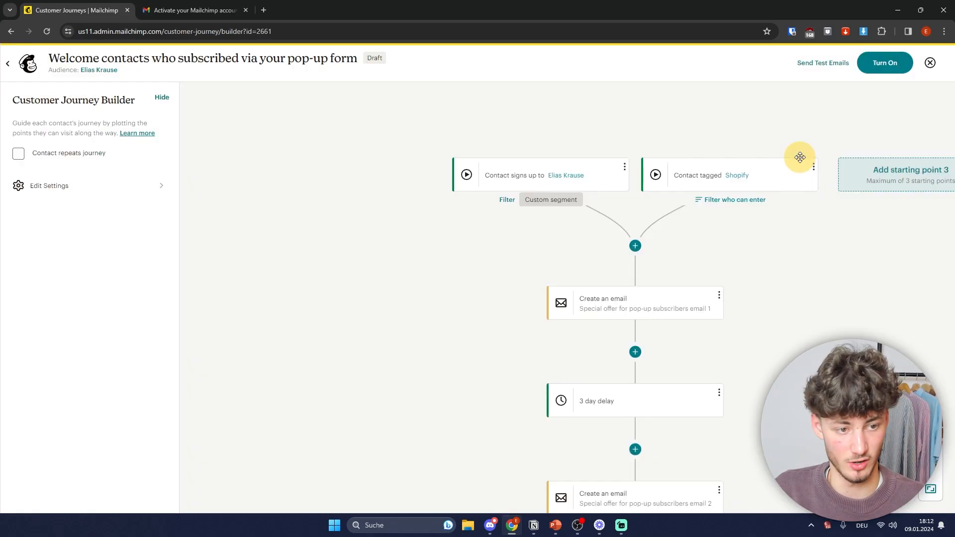
{"action": "left_click_drag", "start_coordinate": [822, 333], "coordinate": [745, 350]}
{"action": "left_click_drag", "start_coordinate": [683, 370], "coordinate": [657, 368]}
{"action": "left_click_drag", "start_coordinate": [717, 311], "coordinate": [604, 267]}
{"action": "left_click", "coordinate": [432, 271]}
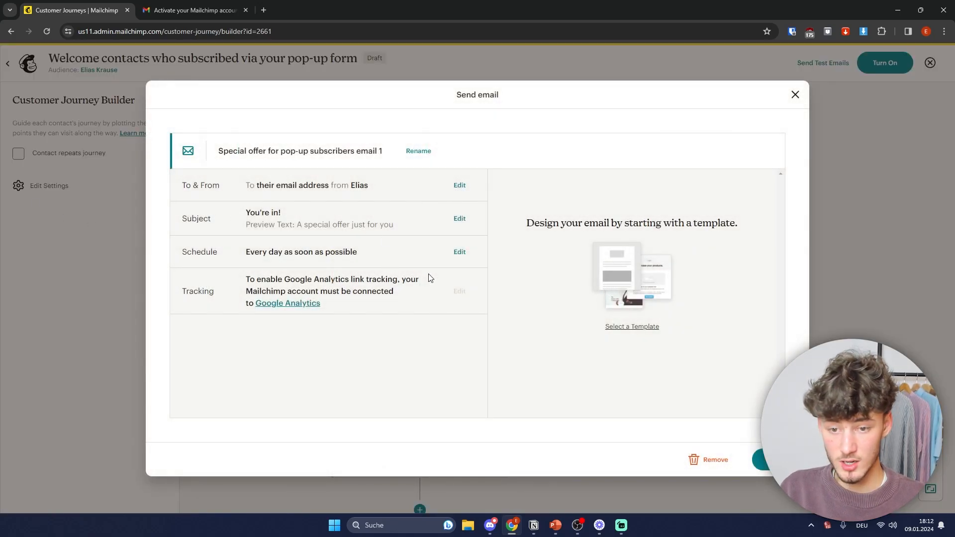
{"action": "left_click", "coordinate": [866, 289]}
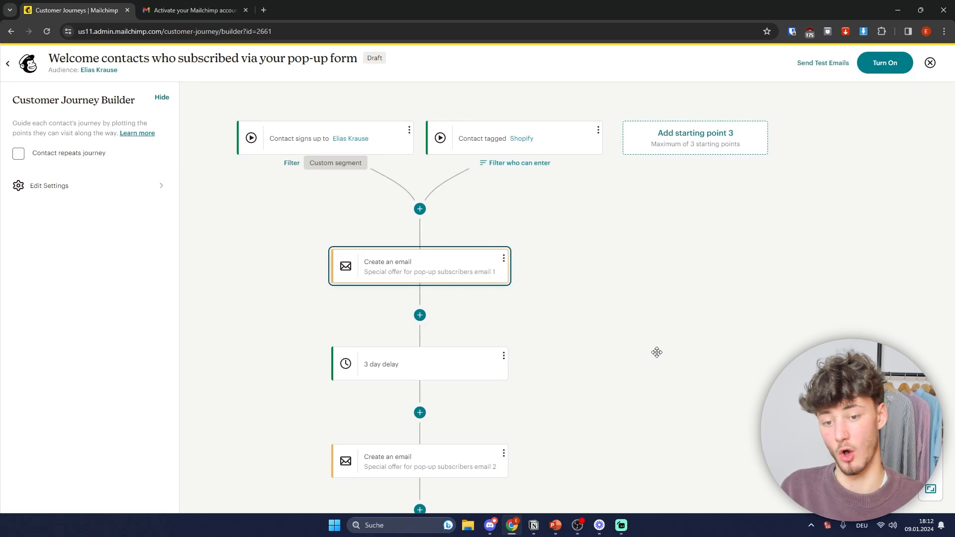
{"action": "left_click_drag", "start_coordinate": [656, 352], "coordinate": [736, 299]}
{"action": "left_click", "coordinate": [433, 318]}
{"action": "left_click", "coordinate": [754, 318]}
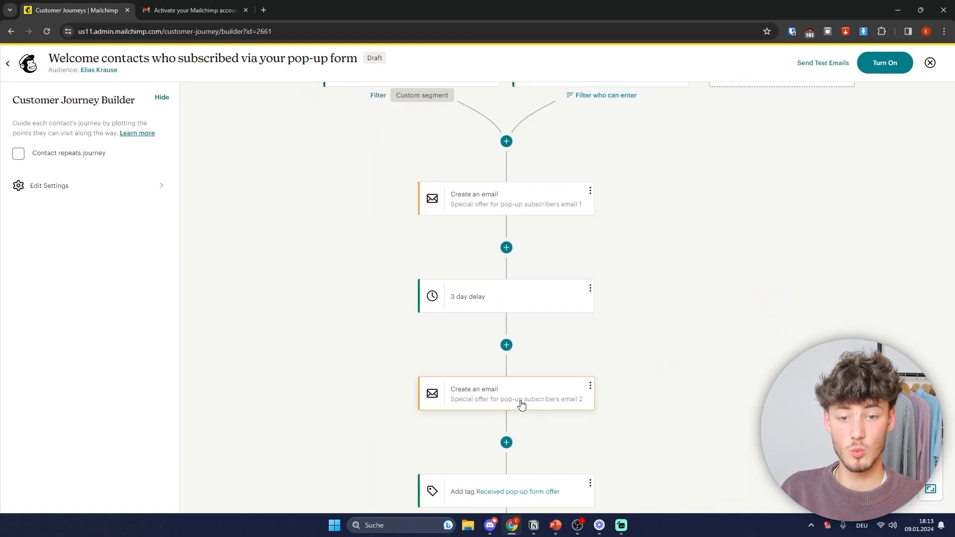
{"action": "left_click_drag", "start_coordinate": [630, 424], "coordinate": [572, 318]}
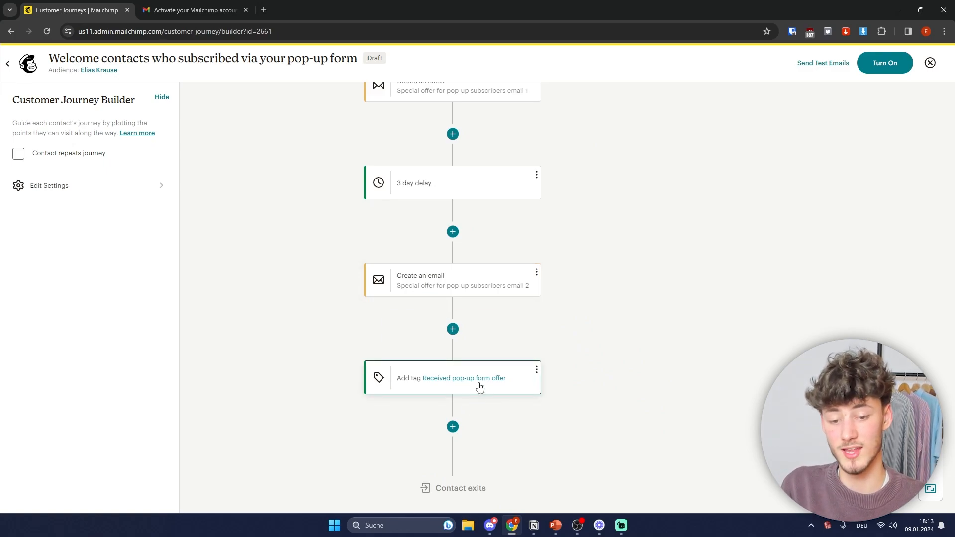
{"action": "scroll", "coordinate": [636, 358], "scroll_direction": "down", "scroll_amount": 1}
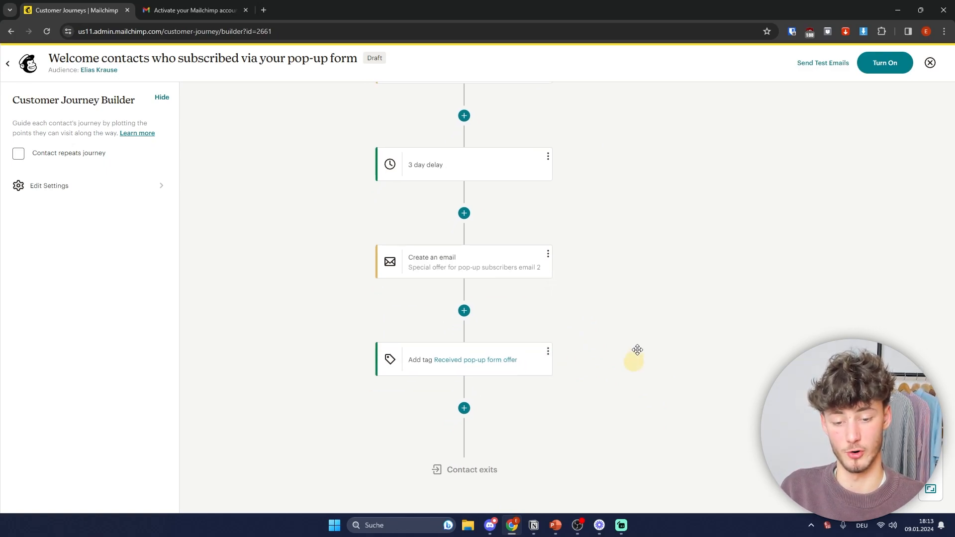
Step: Add an if/else step for contacts who opened any of the last 5 campaigns
{"action": "left_click", "coordinate": [474, 375]}
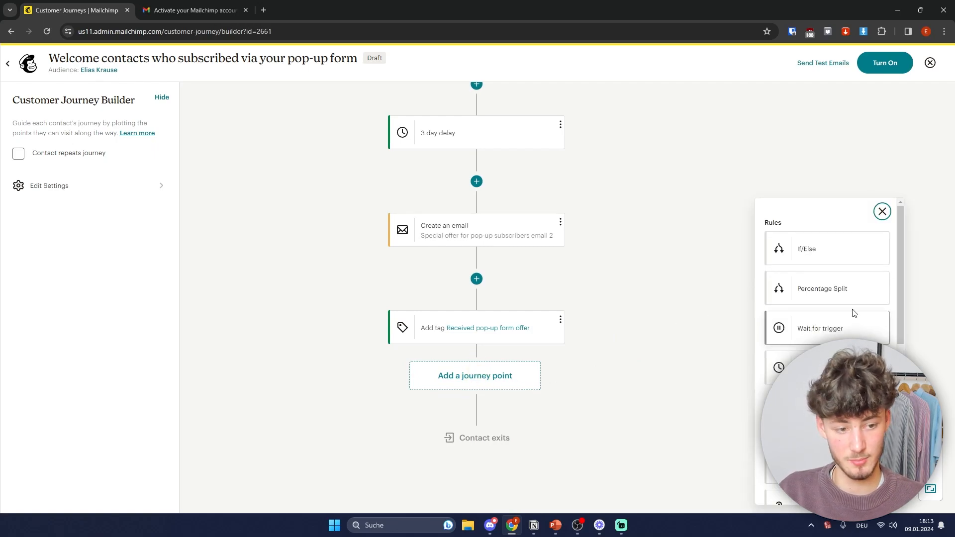
{"action": "left_click", "coordinate": [819, 252]}
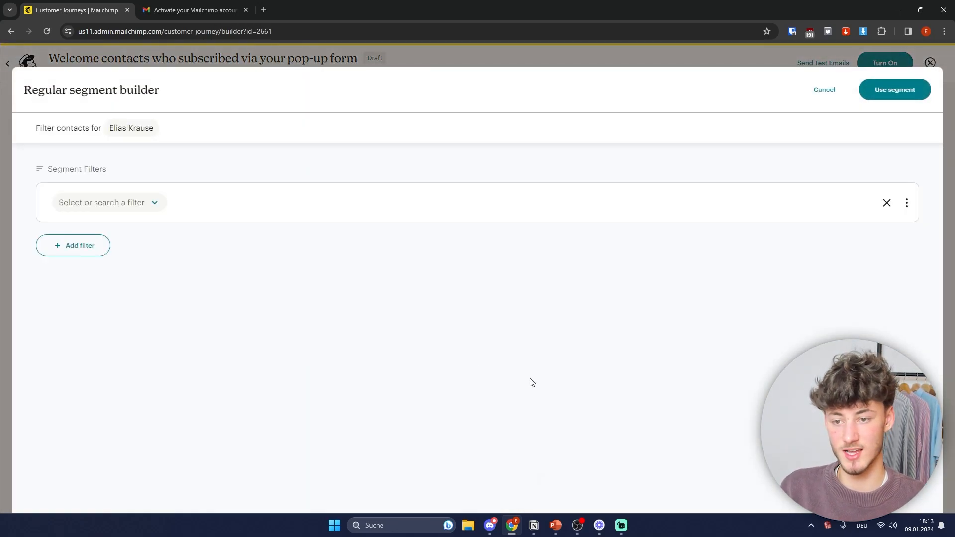
{"action": "left_click", "coordinate": [154, 203]}
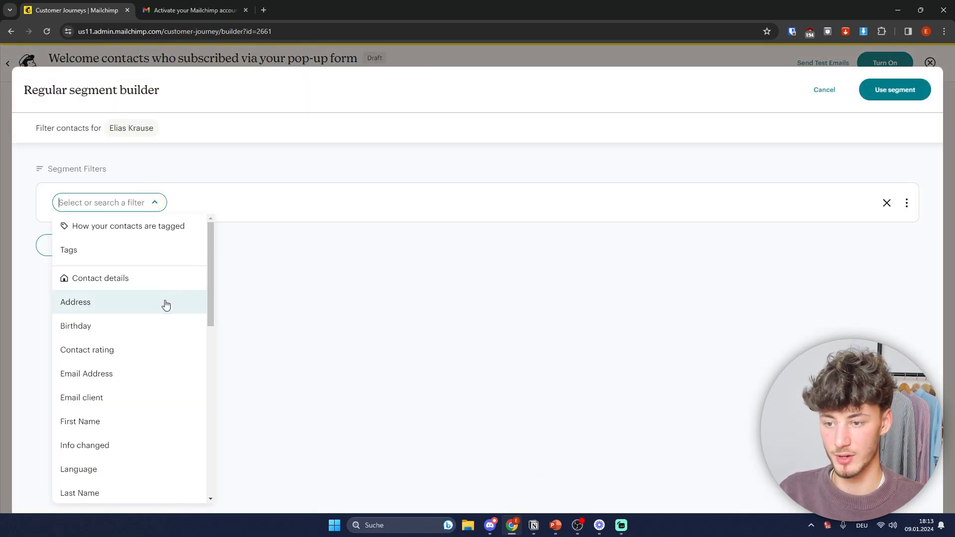
{"action": "scroll", "coordinate": [169, 329], "scroll_direction": "down", "scroll_amount": 5}
{"action": "left_click", "coordinate": [164, 368]}
{"action": "left_click", "coordinate": [139, 391]}
{"action": "left_click", "coordinate": [175, 200]}
{"action": "left_click", "coordinate": [339, 213]}
{"action": "left_click", "coordinate": [296, 264]}
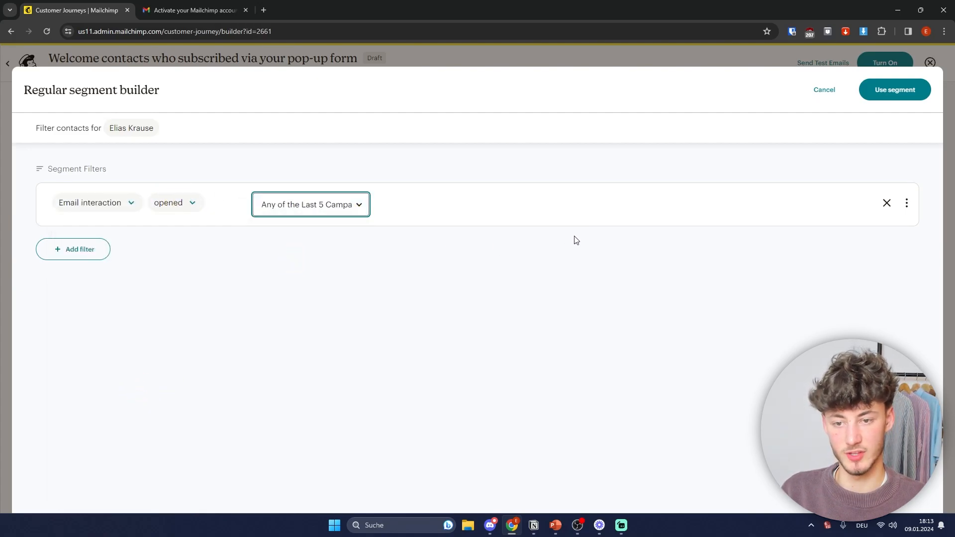
{"action": "left_click", "coordinate": [893, 91]}
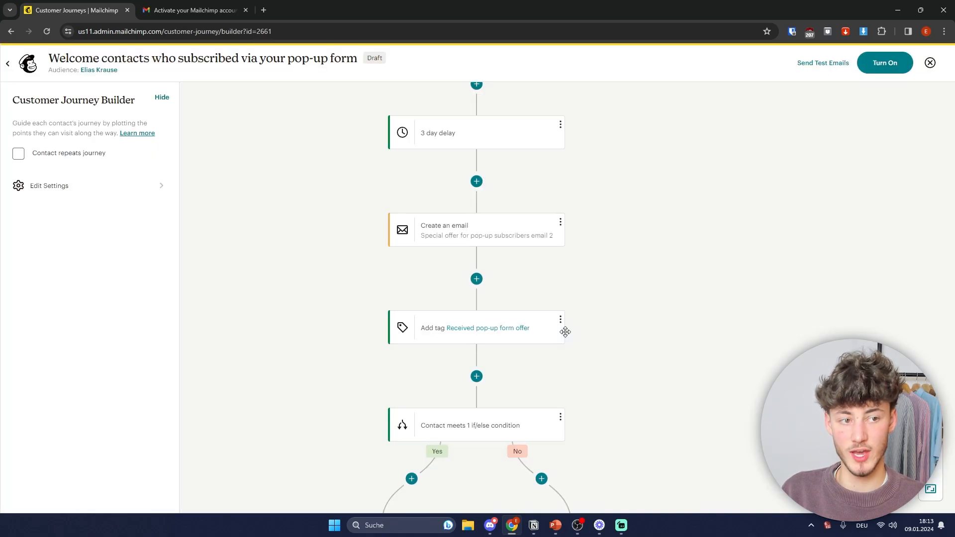
Step: Place an Unsubscribe step on the Yes branch
{"action": "scroll", "coordinate": [564, 326], "scroll_direction": "down", "scroll_amount": 3}
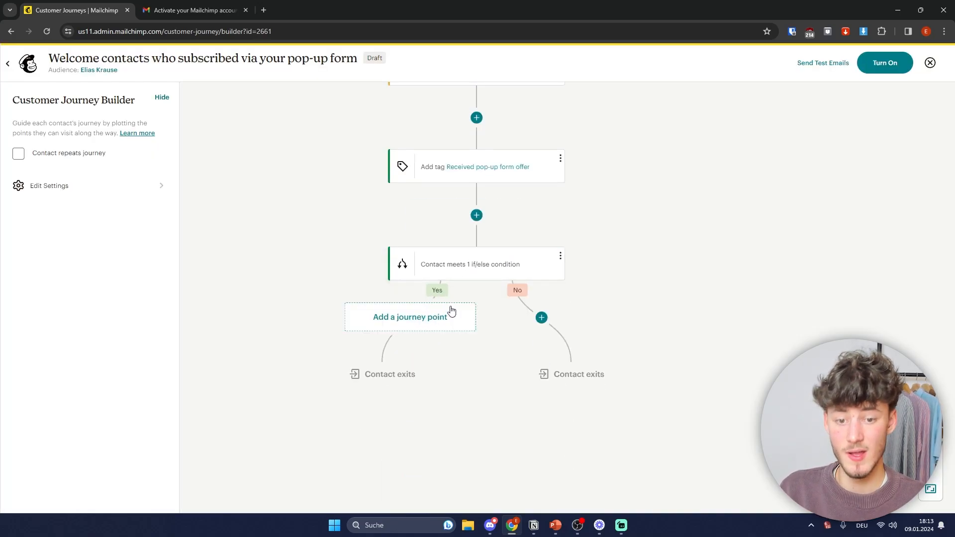
{"action": "left_click", "coordinate": [410, 319]}
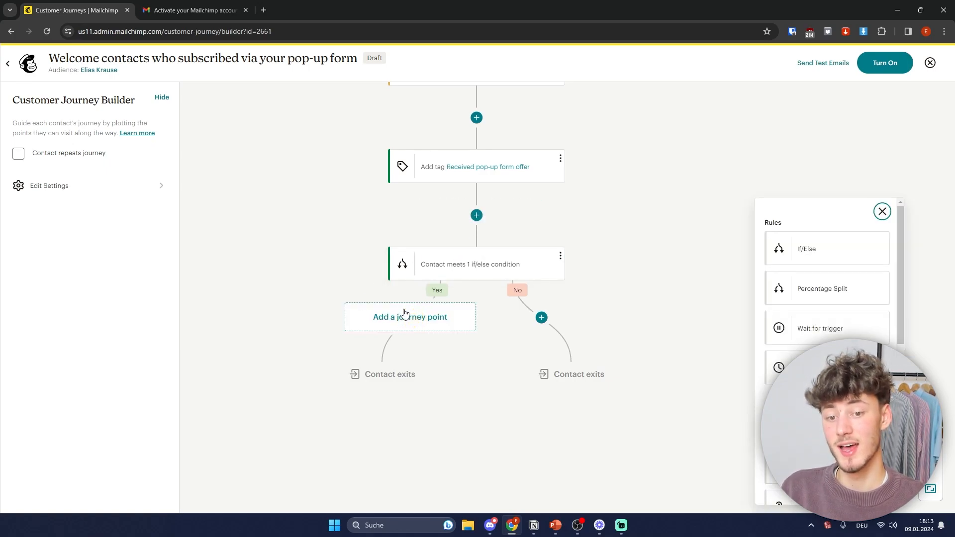
{"action": "left_click", "coordinate": [380, 316]}
{"action": "left_click", "coordinate": [647, 286]}
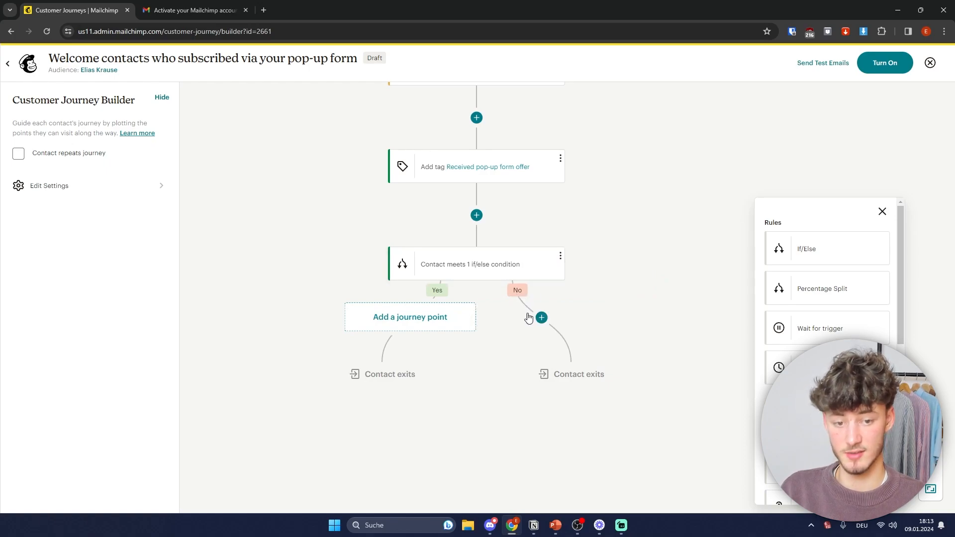
{"action": "scroll", "coordinate": [883, 331], "scroll_direction": "down", "scroll_amount": 8}
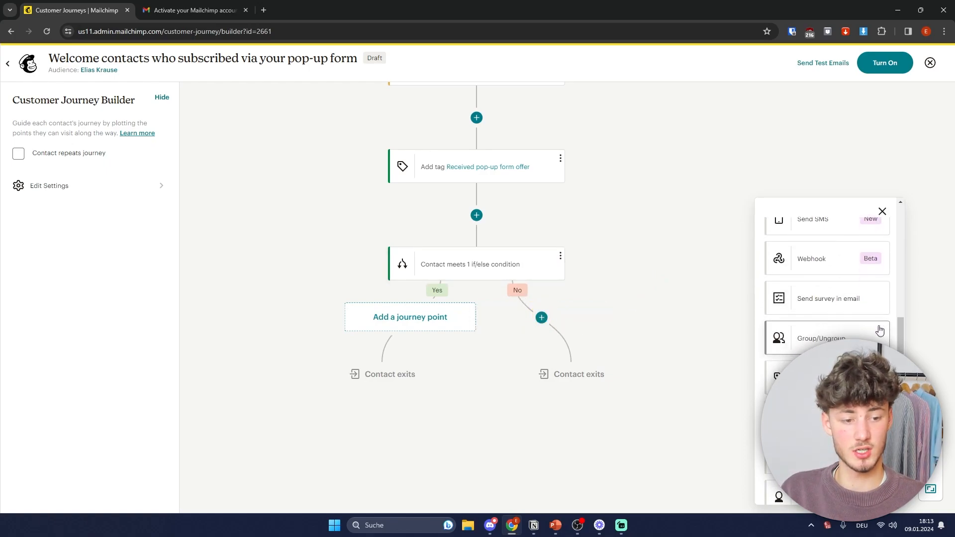
{"action": "left_click_drag", "start_coordinate": [826, 332], "coordinate": [275, 320]}
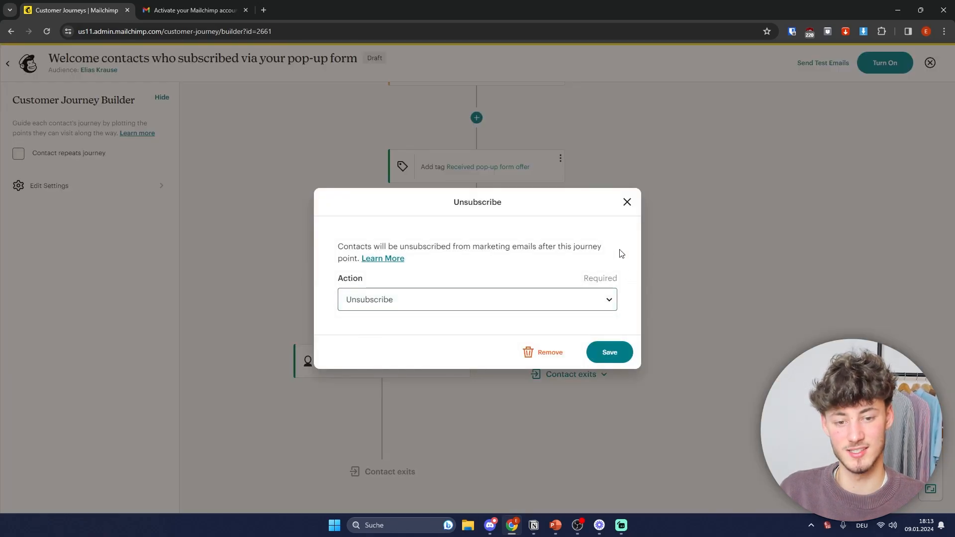
{"action": "left_click", "coordinate": [628, 203]}
Step: Delete the Unsubscribe step so both branches end in exits
{"action": "left_click_drag", "start_coordinate": [393, 363], "coordinate": [409, 344]}
{"action": "left_click_drag", "start_coordinate": [720, 303], "coordinate": [699, 316]}
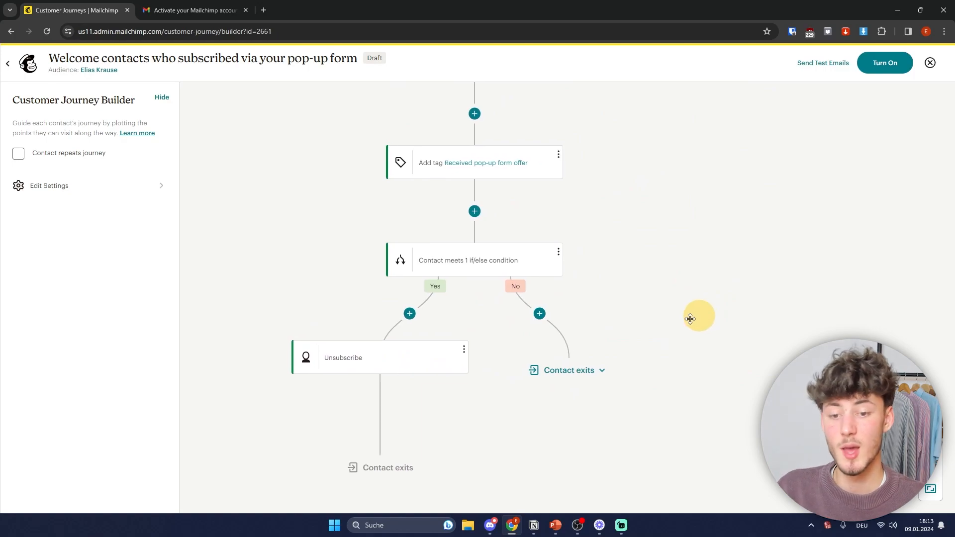
{"action": "left_click", "coordinate": [464, 350]}
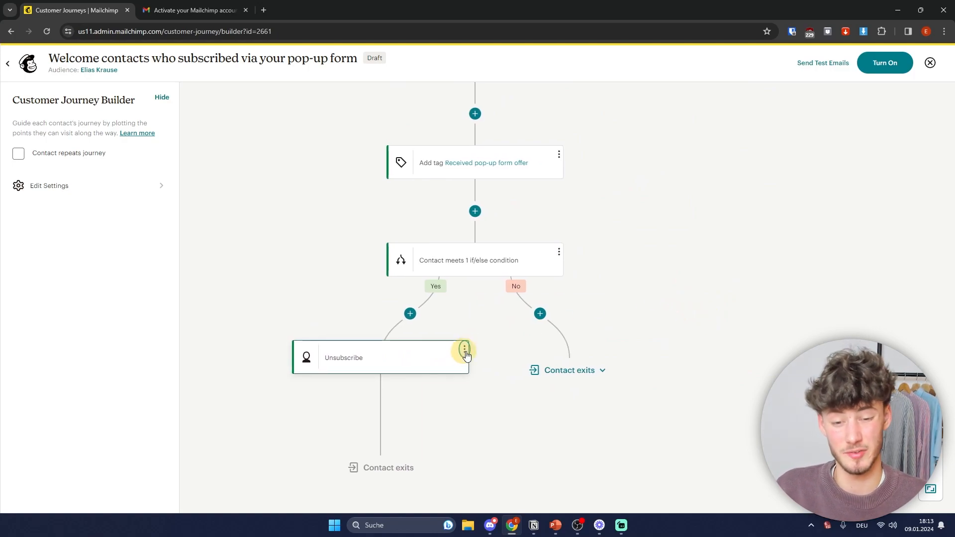
{"action": "left_click", "coordinate": [466, 350]}
{"action": "left_click", "coordinate": [465, 349]}
{"action": "left_click", "coordinate": [687, 349]}
{"action": "left_click_drag", "start_coordinate": [575, 230], "coordinate": [527, 241]}
{"action": "left_click_drag", "start_coordinate": [305, 364], "coordinate": [414, 365]}
{"action": "left_click", "coordinate": [470, 351]}
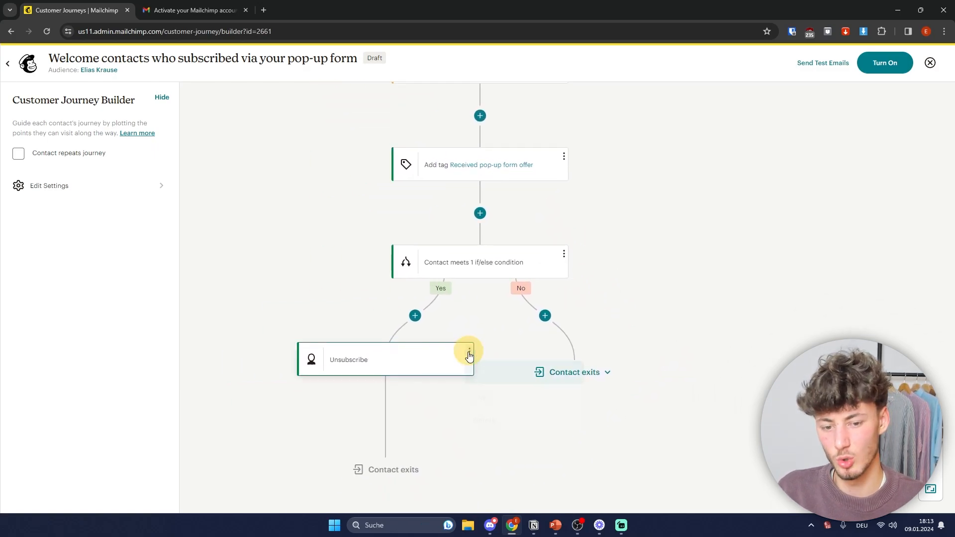
{"action": "left_click", "coordinate": [482, 423]}
{"action": "left_click", "coordinate": [616, 344]}
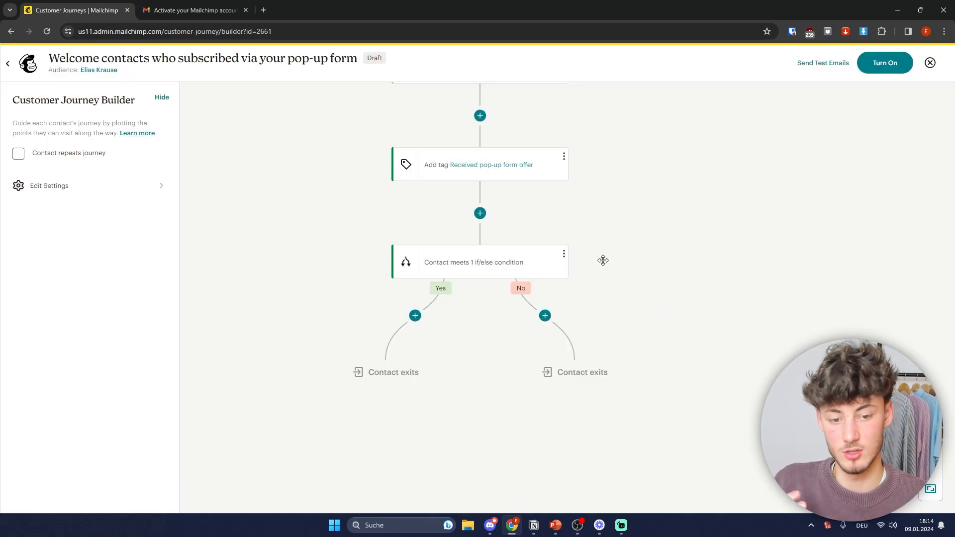
Step: Add a Percentage Split step to the Yes branch
{"action": "left_click", "coordinate": [415, 315]}
{"action": "scroll", "coordinate": [764, 354], "scroll_direction": "down", "scroll_amount": 2}
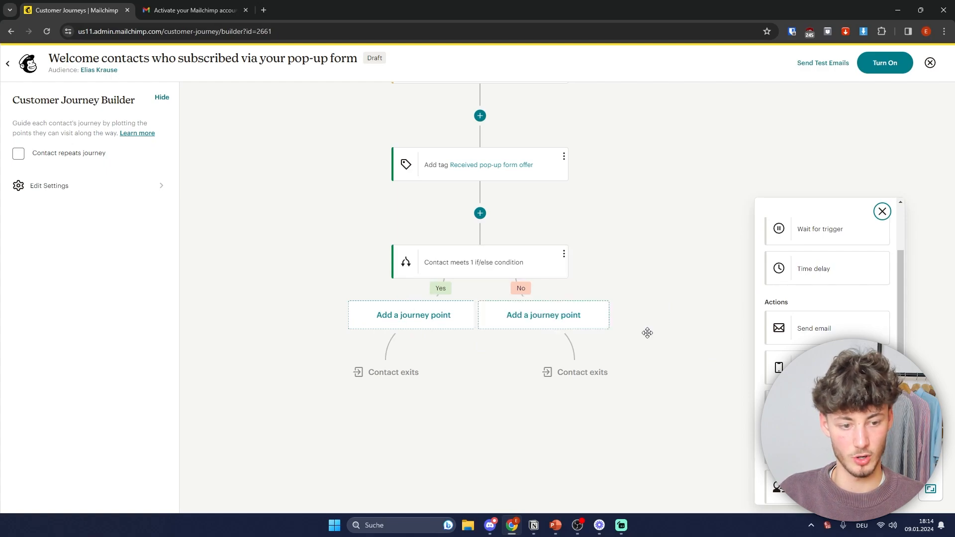
{"action": "scroll", "coordinate": [842, 335], "scroll_direction": "down", "scroll_amount": 2}
{"action": "scroll", "coordinate": [829, 299], "scroll_direction": "down", "scroll_amount": 1}
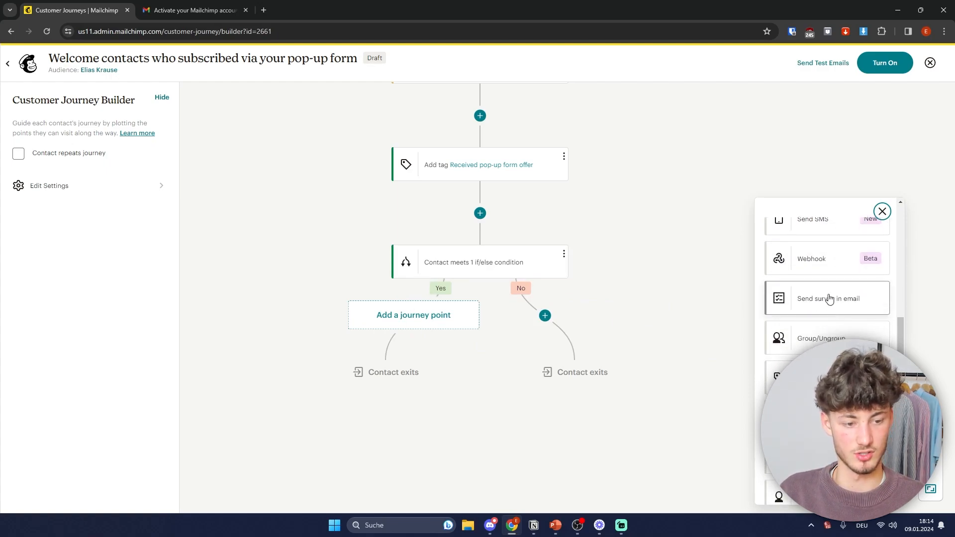
{"action": "scroll", "coordinate": [823, 306], "scroll_direction": "down", "scroll_amount": 2}
{"action": "scroll", "coordinate": [824, 314], "scroll_direction": "up", "scroll_amount": 3}
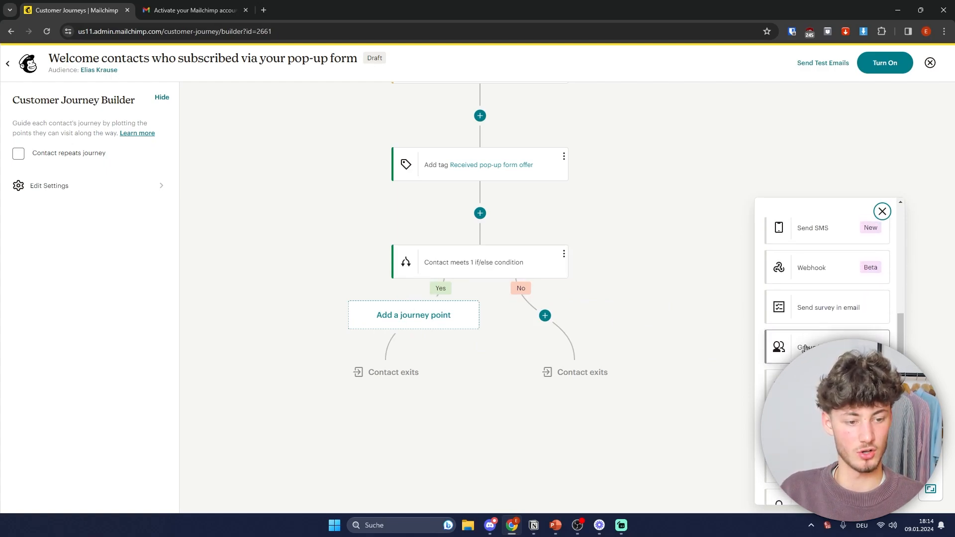
{"action": "scroll", "coordinate": [826, 309], "scroll_direction": "up", "scroll_amount": 4}
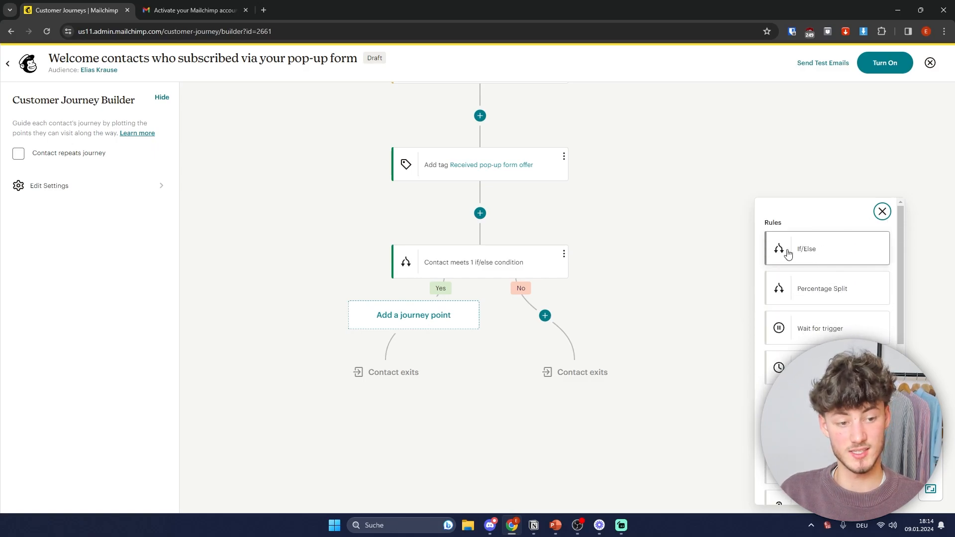
{"action": "left_click", "coordinate": [818, 294]}
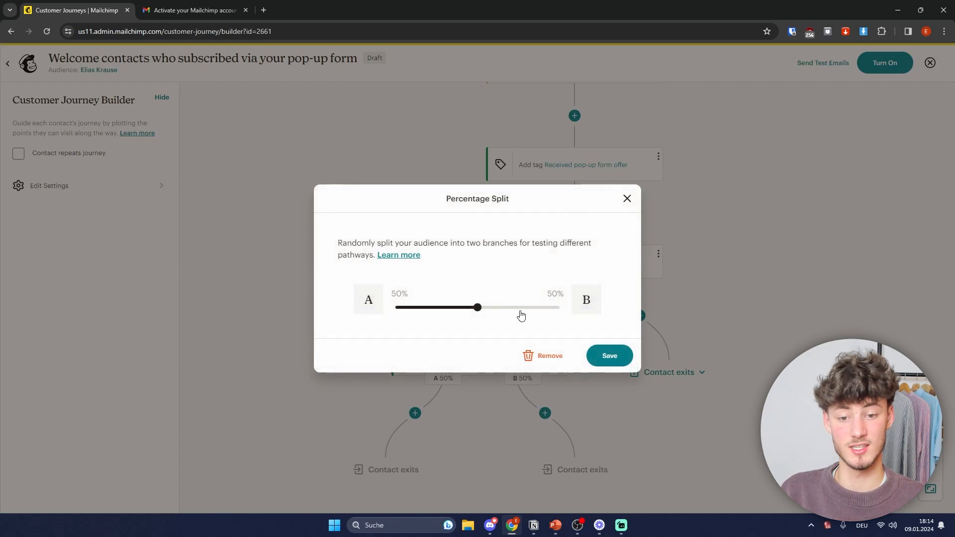
Step: Set the split to 31% path A and 69% path B and save it
{"action": "left_click_drag", "start_coordinate": [479, 309], "coordinate": [448, 313]}
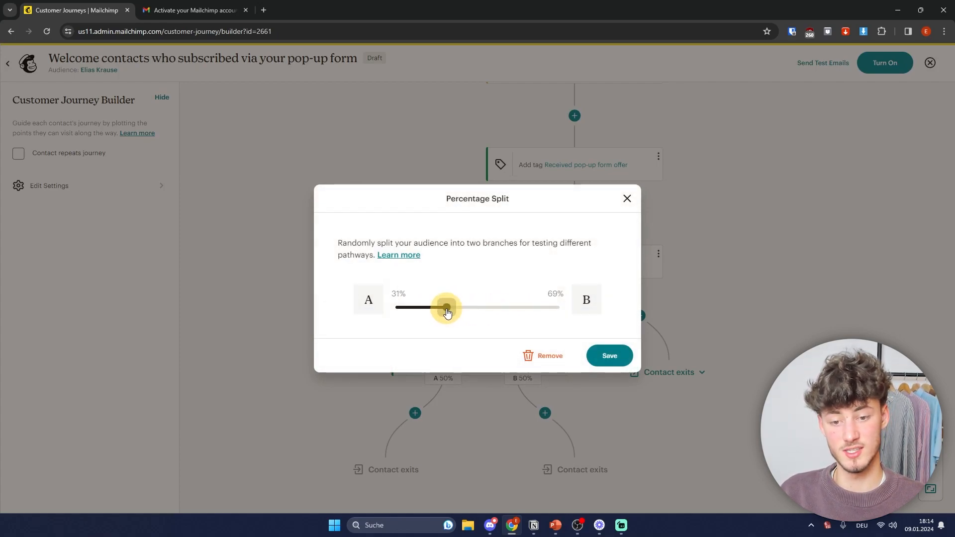
{"action": "left_click", "coordinate": [555, 357]}
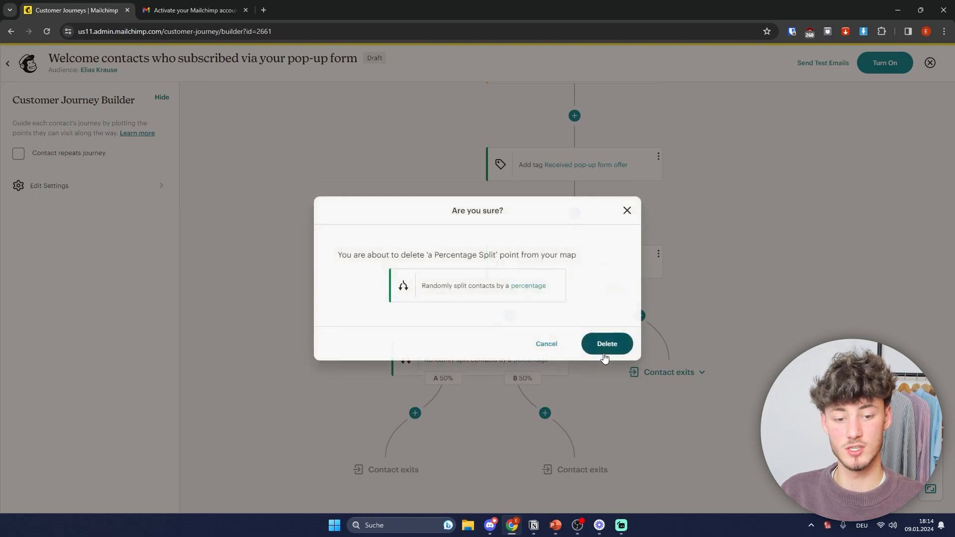
{"action": "left_click", "coordinate": [555, 343]}
{"action": "left_click", "coordinate": [447, 307]}
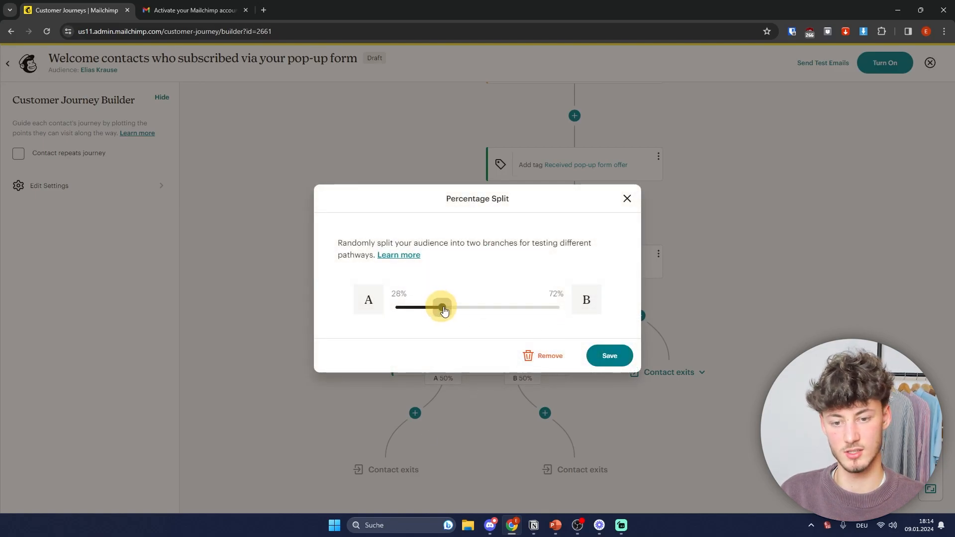
{"action": "left_click", "coordinate": [625, 357]}
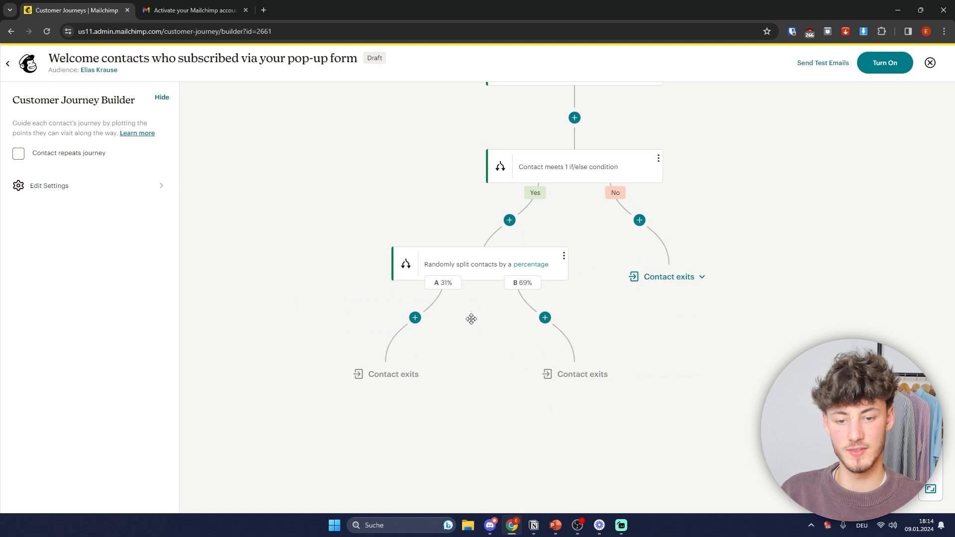
{"action": "left_click", "coordinate": [409, 324]}
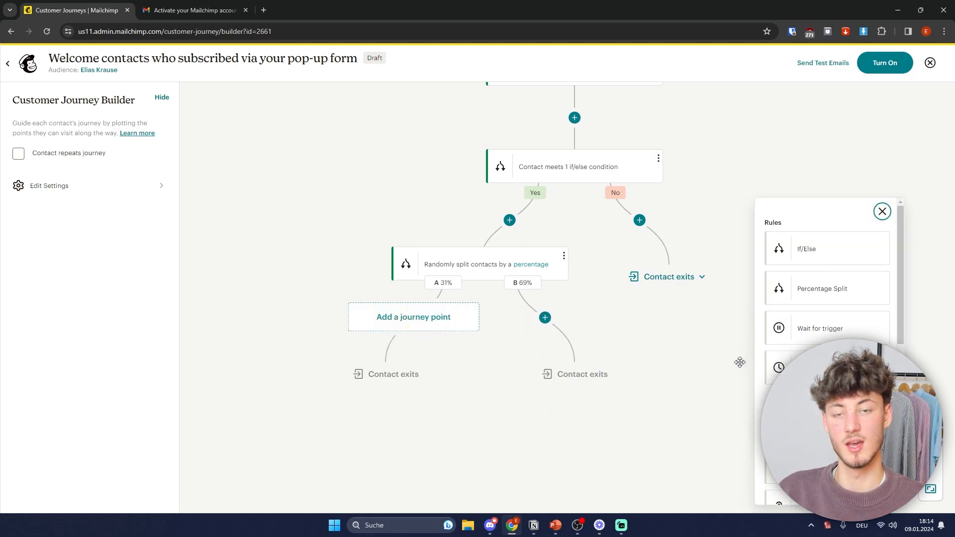
Step: Leave the split paths without new steps, then save and close the journey builder
{"action": "left_click", "coordinate": [550, 319]}
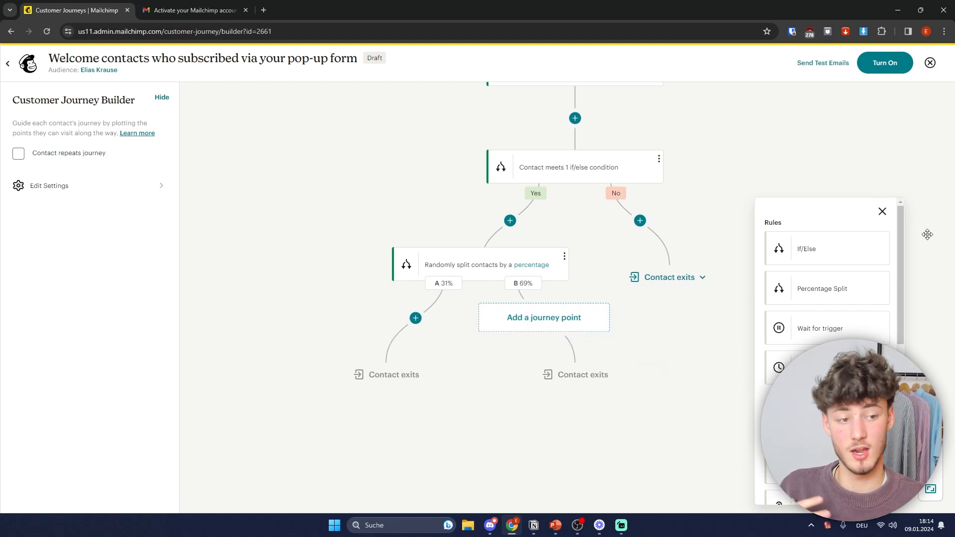
{"action": "left_click", "coordinate": [882, 212]}
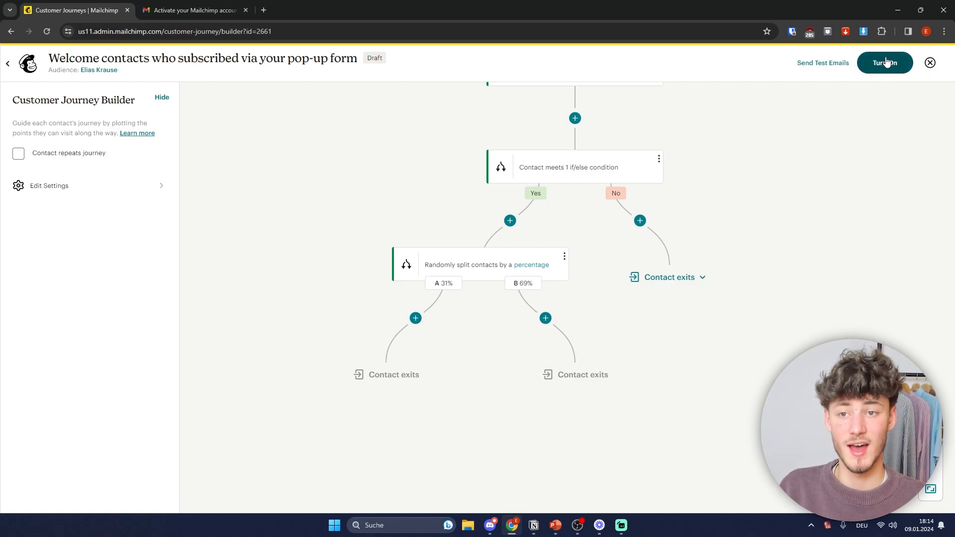
{"action": "left_click", "coordinate": [930, 62]}
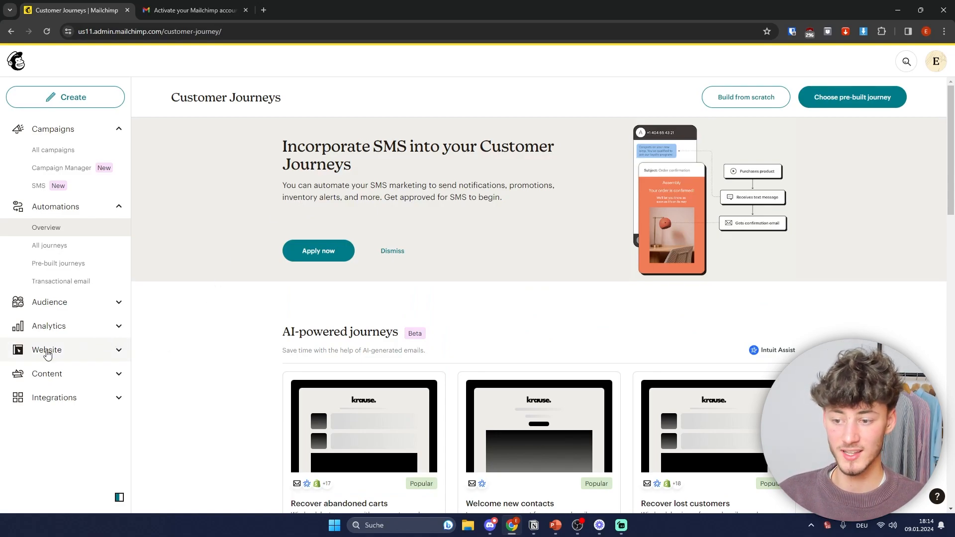
Step: Start a new website from the Website section and dismiss the builder's welcome tour
{"action": "left_click", "coordinate": [49, 350]}
{"action": "scroll", "coordinate": [62, 311], "scroll_direction": "down", "scroll_amount": 1}
{"action": "scroll", "coordinate": [318, 236], "scroll_direction": "down", "scroll_amount": 1}
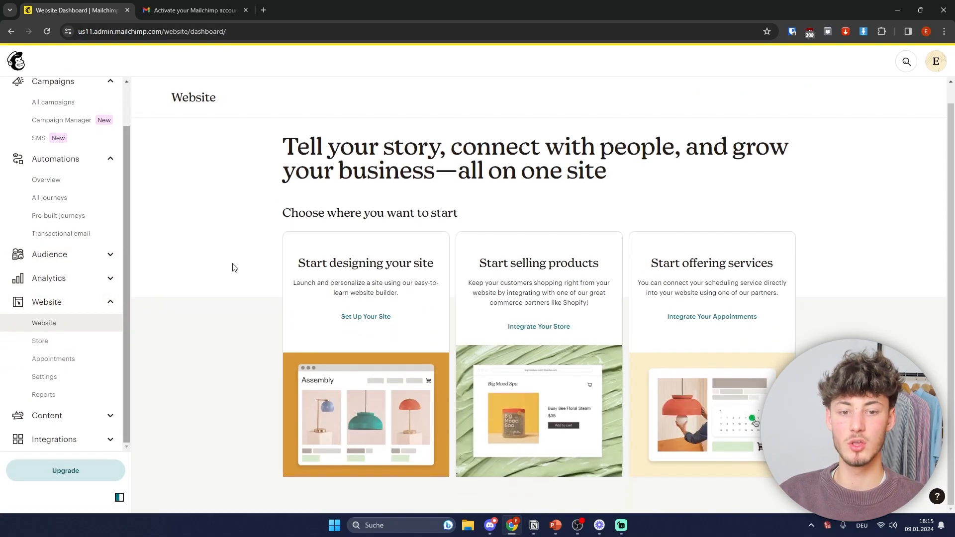
{"action": "left_click_drag", "start_coordinate": [287, 271], "coordinate": [428, 282]}
{"action": "left_click", "coordinate": [366, 317]}
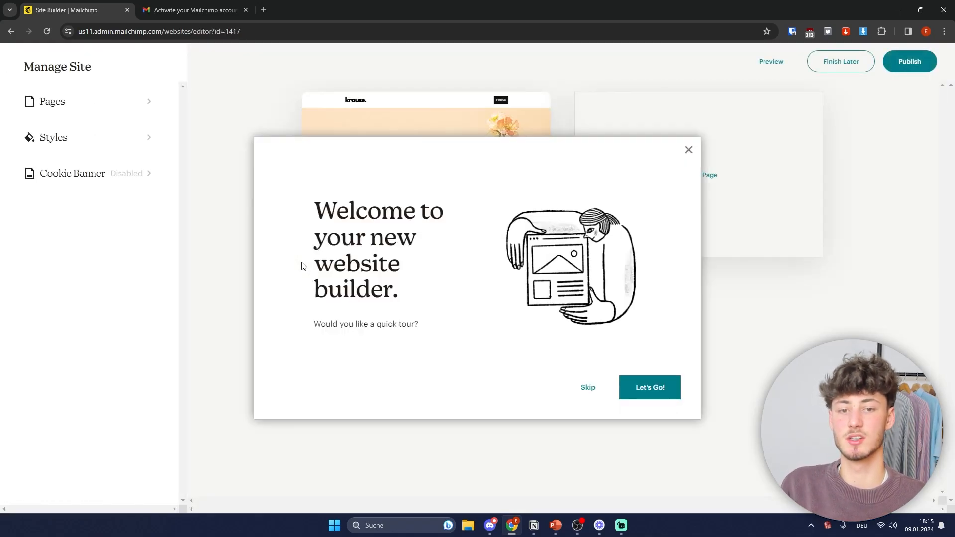
{"action": "left_click", "coordinate": [689, 152]}
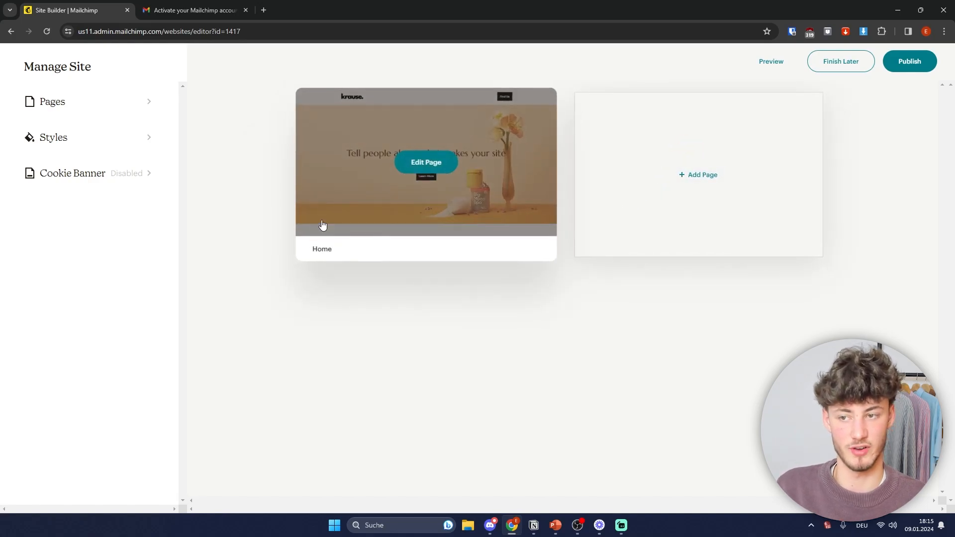
Step: Preview several colour schemes in Styles > Color, ending on the white-background scheme
{"action": "left_click", "coordinate": [92, 147]}
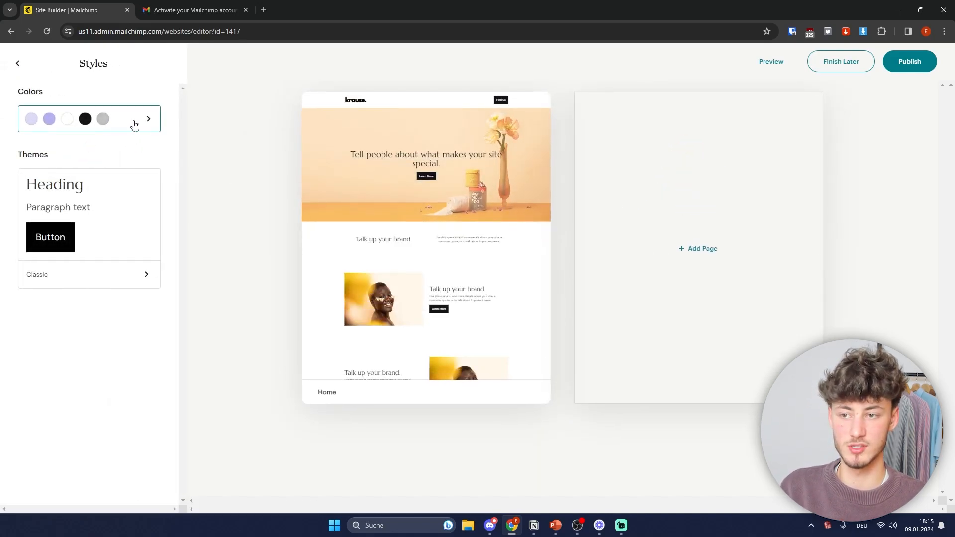
{"action": "left_click", "coordinate": [132, 127]}
{"action": "left_click", "coordinate": [92, 278]}
{"action": "left_click", "coordinate": [94, 301]}
{"action": "left_click", "coordinate": [102, 361]}
{"action": "left_click", "coordinate": [107, 389]}
{"action": "left_click", "coordinate": [110, 419]}
{"action": "left_click", "coordinate": [114, 271]}
{"action": "left_click", "coordinate": [103, 209]}
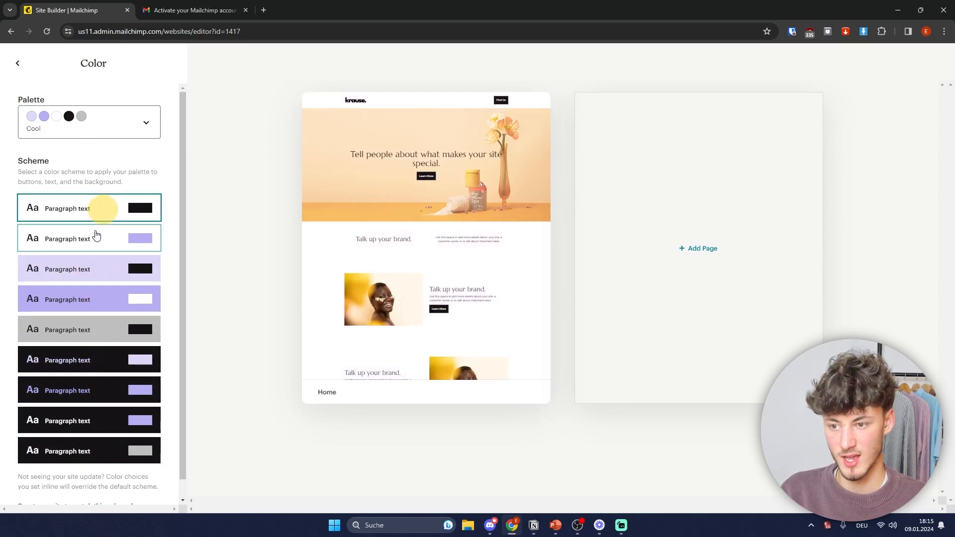
Step: Try the Balanced, Vibrant and Hotdog Foodtruck palettes, then switch back to Cool
{"action": "left_click", "coordinate": [81, 129]}
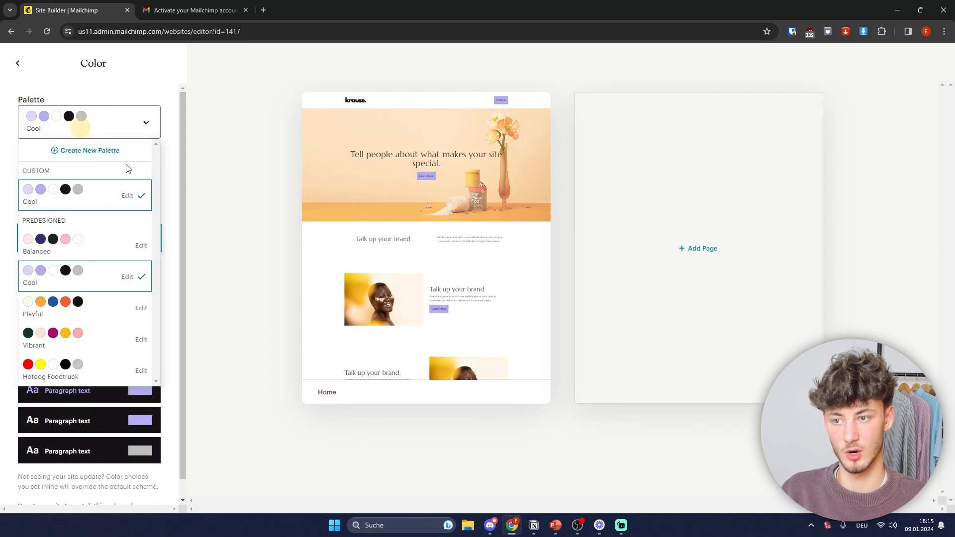
{"action": "left_click", "coordinate": [70, 246]}
{"action": "left_click", "coordinate": [111, 126]}
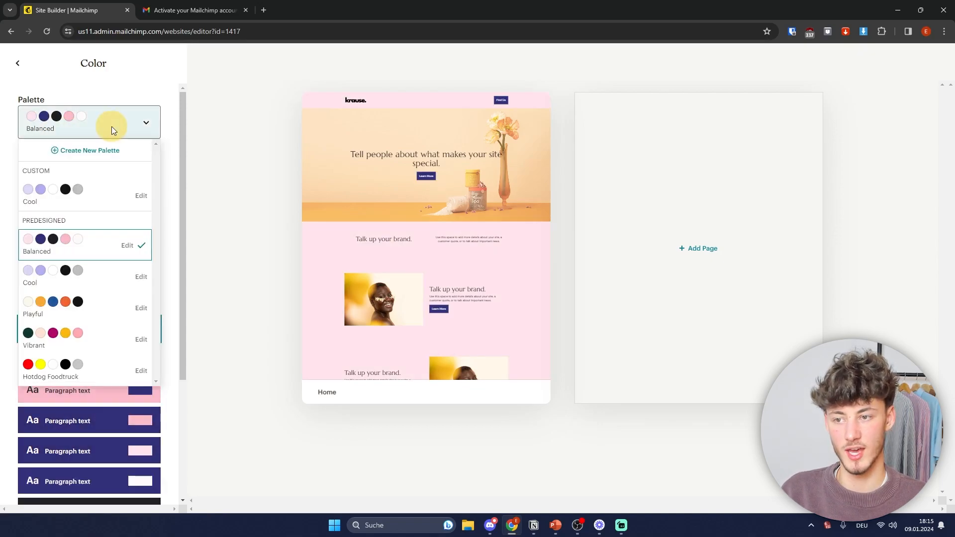
{"action": "left_click", "coordinate": [81, 341]}
{"action": "left_click", "coordinate": [128, 123]}
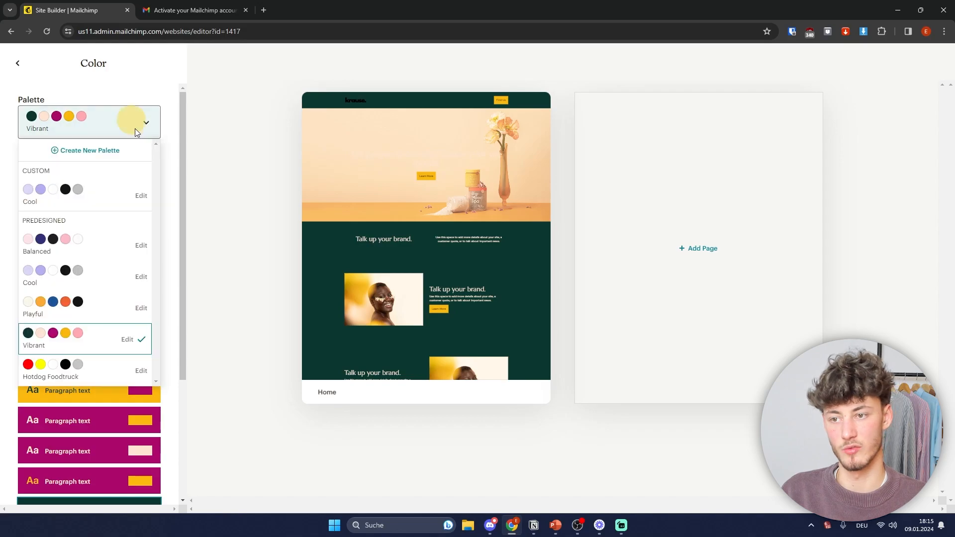
{"action": "left_click", "coordinate": [70, 372]}
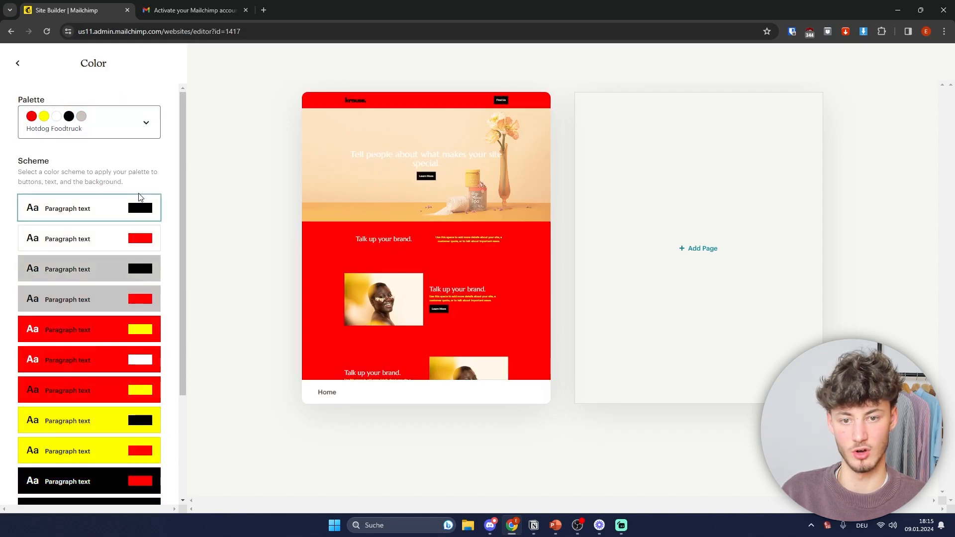
{"action": "left_click", "coordinate": [138, 133]}
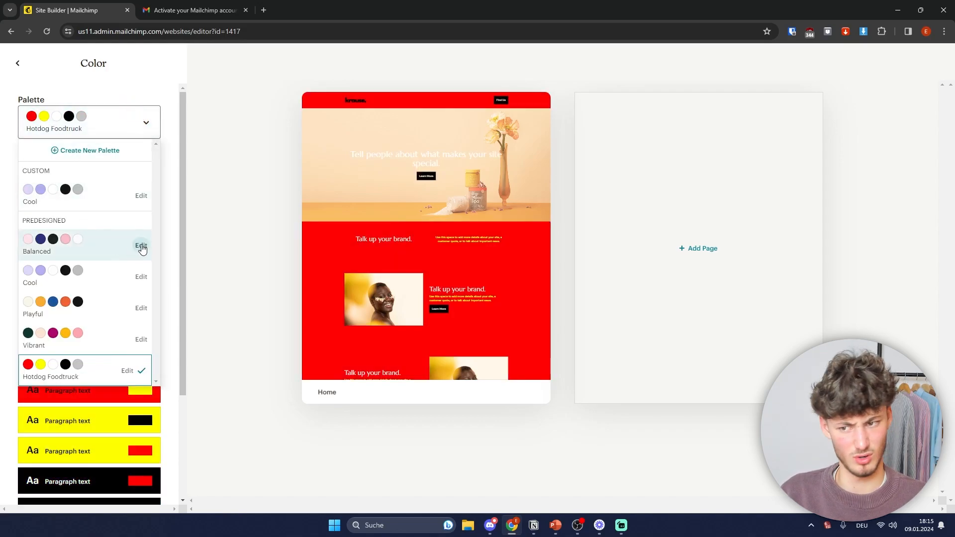
{"action": "left_click", "coordinate": [29, 196]}
{"action": "left_click", "coordinate": [19, 64]}
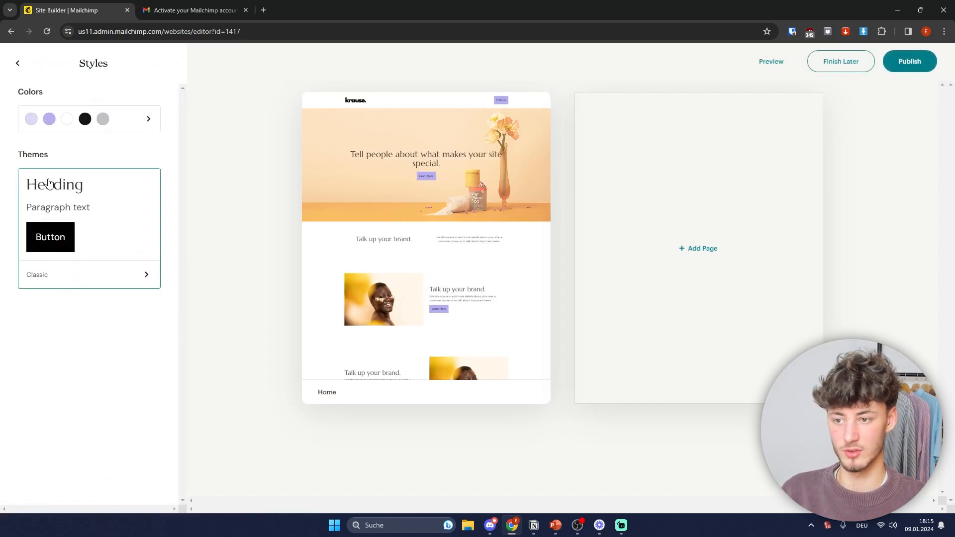
Step: Try the Modern and Florentine themes, apply Refined, and return to Manage Site
{"action": "left_click", "coordinate": [104, 205]}
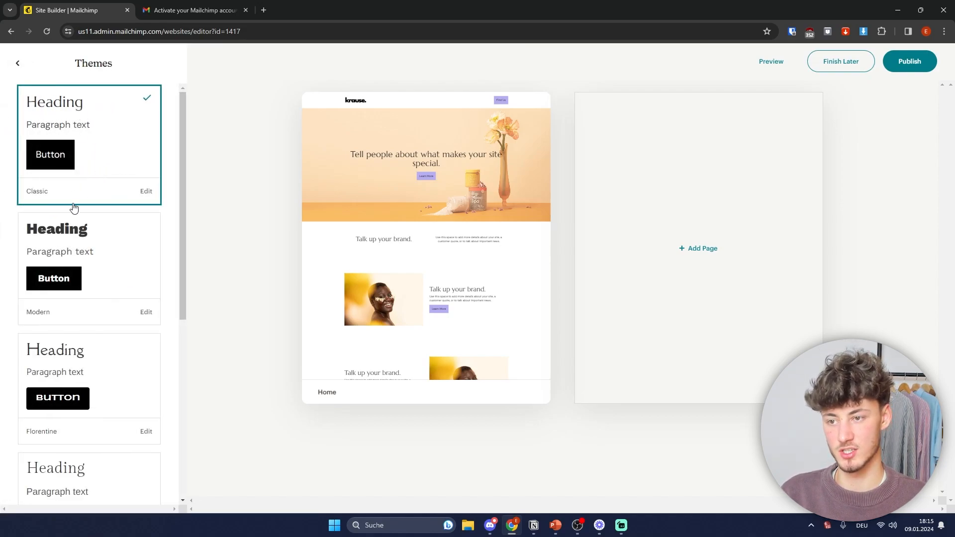
{"action": "left_click", "coordinate": [105, 247]}
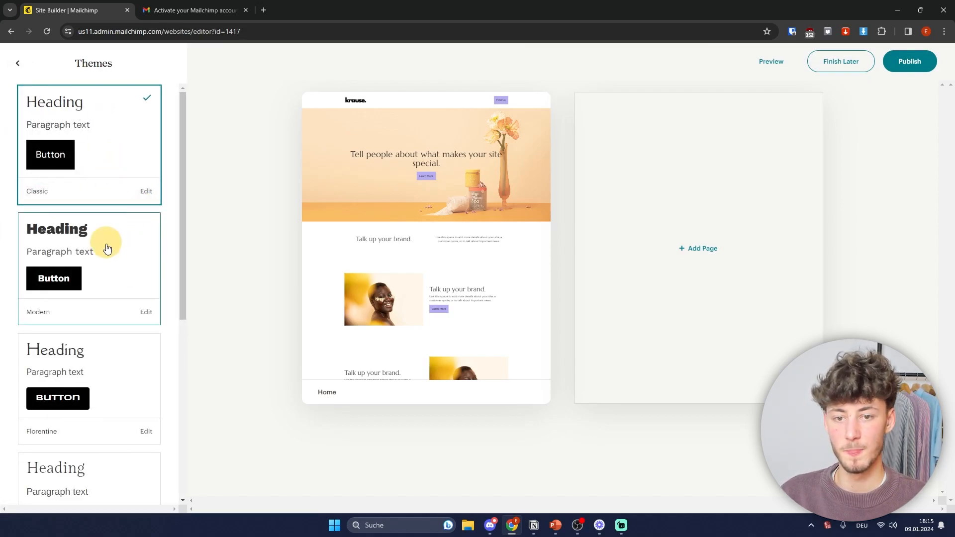
{"action": "scroll", "coordinate": [107, 258], "scroll_direction": "down", "scroll_amount": 2}
{"action": "left_click", "coordinate": [107, 259]}
{"action": "scroll", "coordinate": [112, 264], "scroll_direction": "down", "scroll_amount": 5}
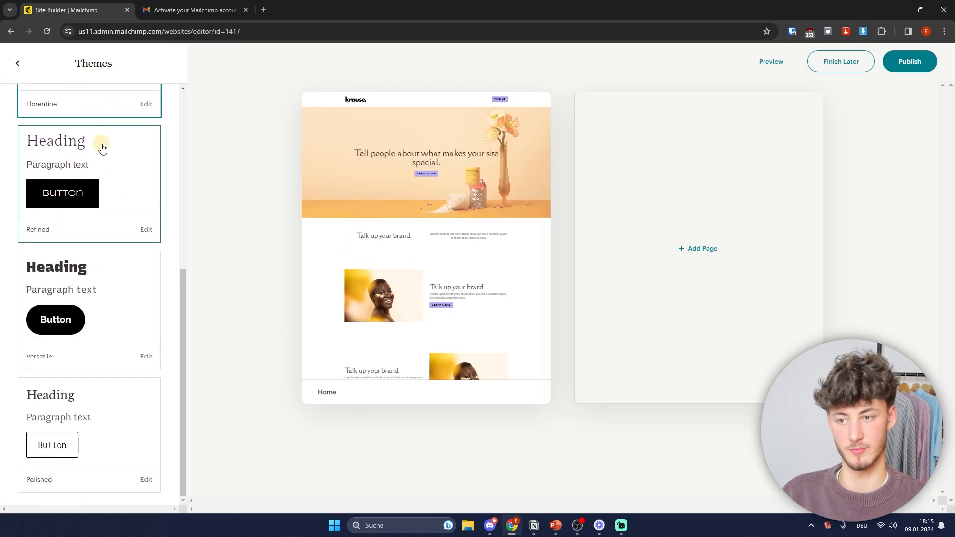
{"action": "left_click", "coordinate": [102, 147]}
{"action": "scroll", "coordinate": [104, 166], "scroll_direction": "up", "scroll_amount": 6}
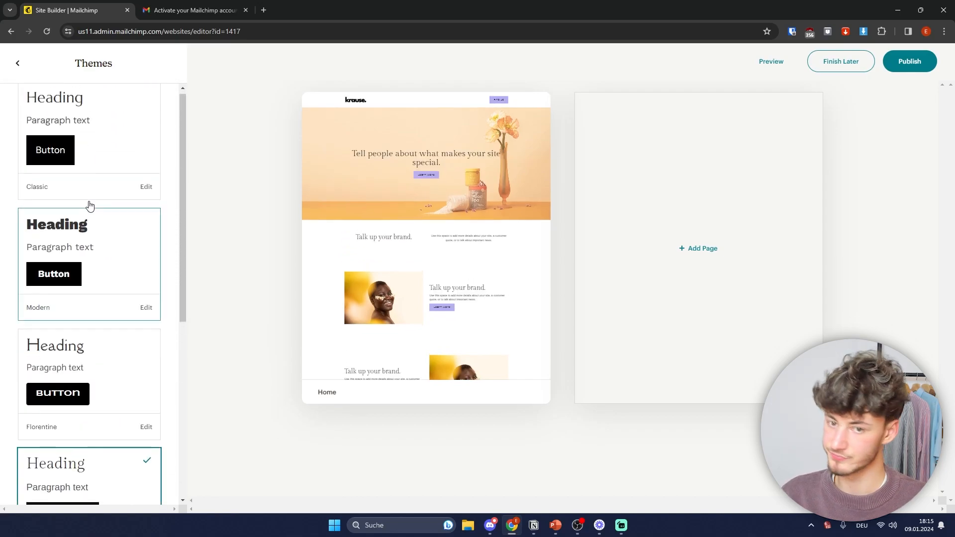
{"action": "left_click", "coordinate": [18, 64]}
{"action": "left_click", "coordinate": [17, 64]}
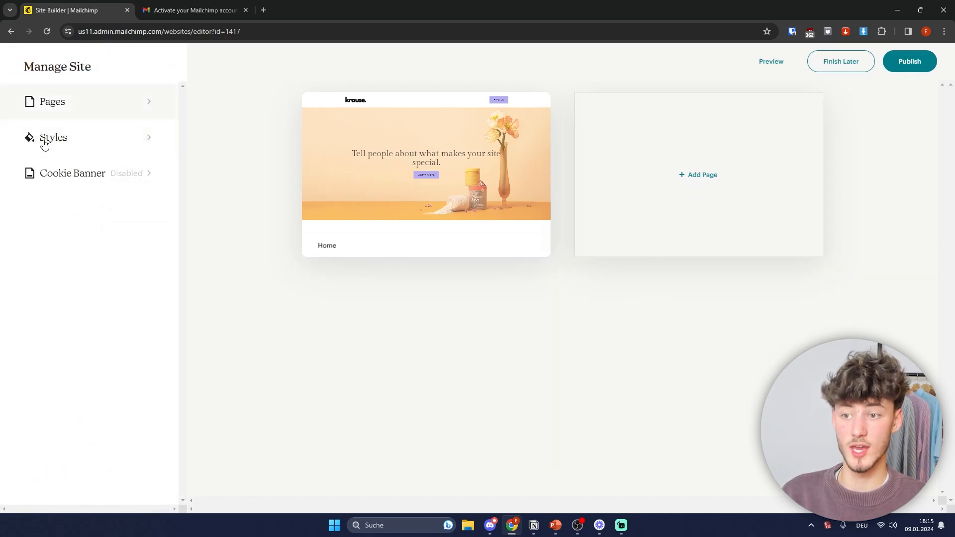
Step: Enable the site's cookie banner and include an Accept cookies button
{"action": "left_click", "coordinate": [79, 173]}
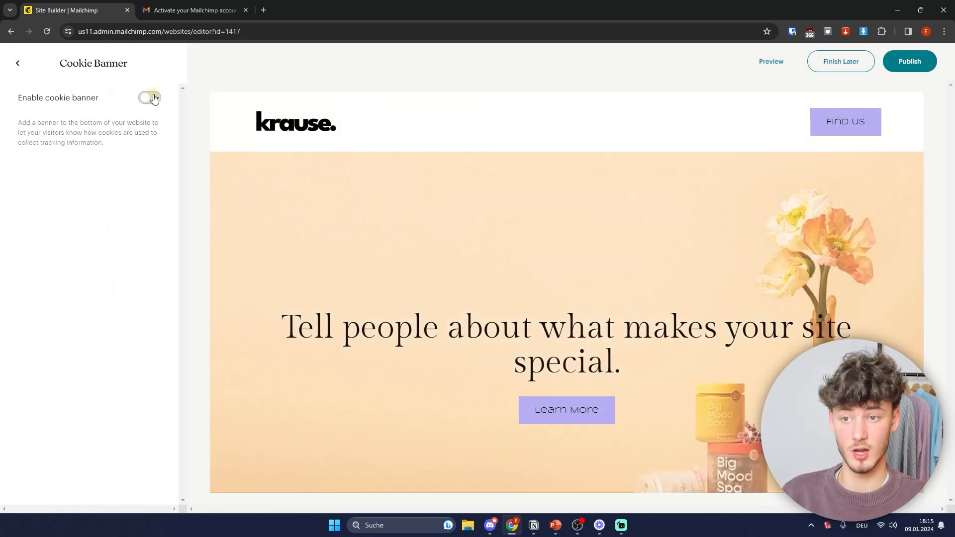
{"action": "left_click", "coordinate": [155, 97]}
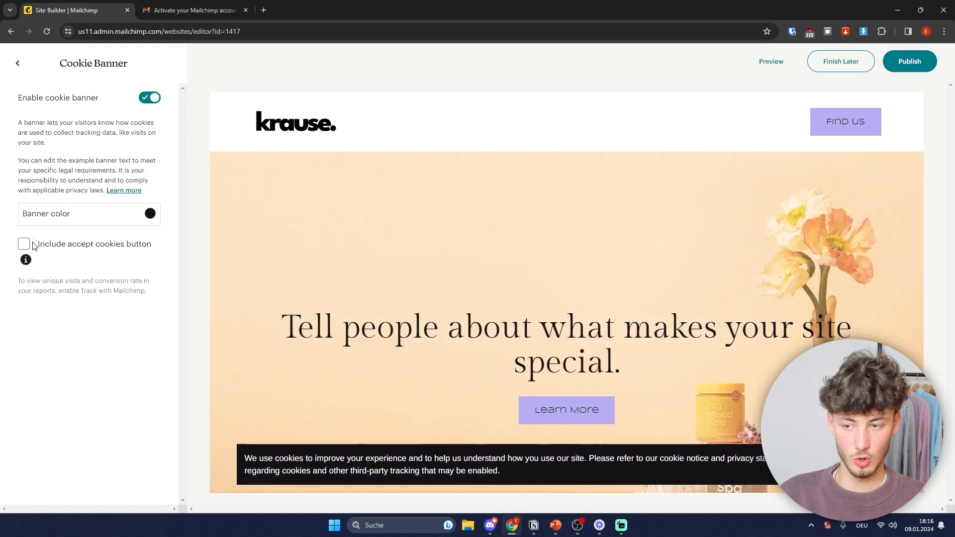
{"action": "left_click", "coordinate": [24, 244]}
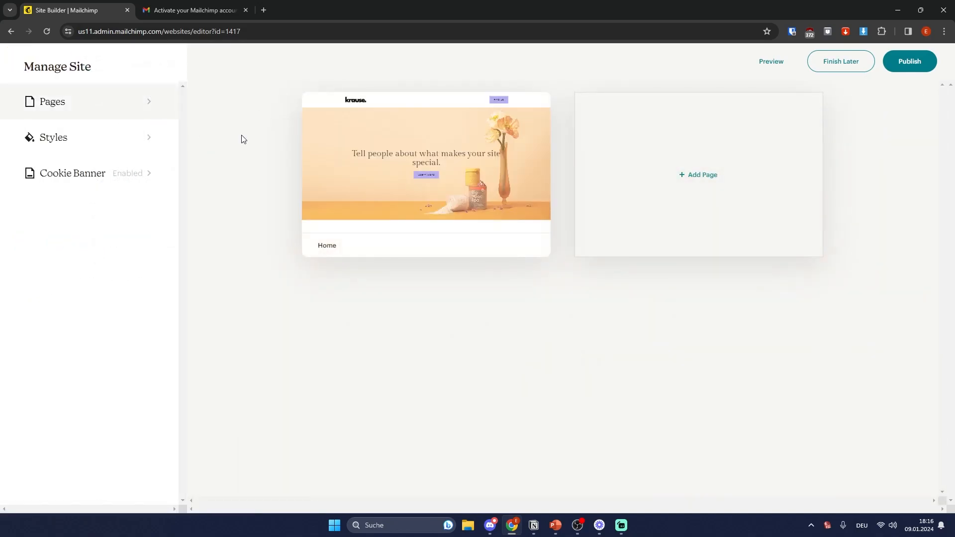
{"action": "mouse_move", "coordinate": [419, 172]}
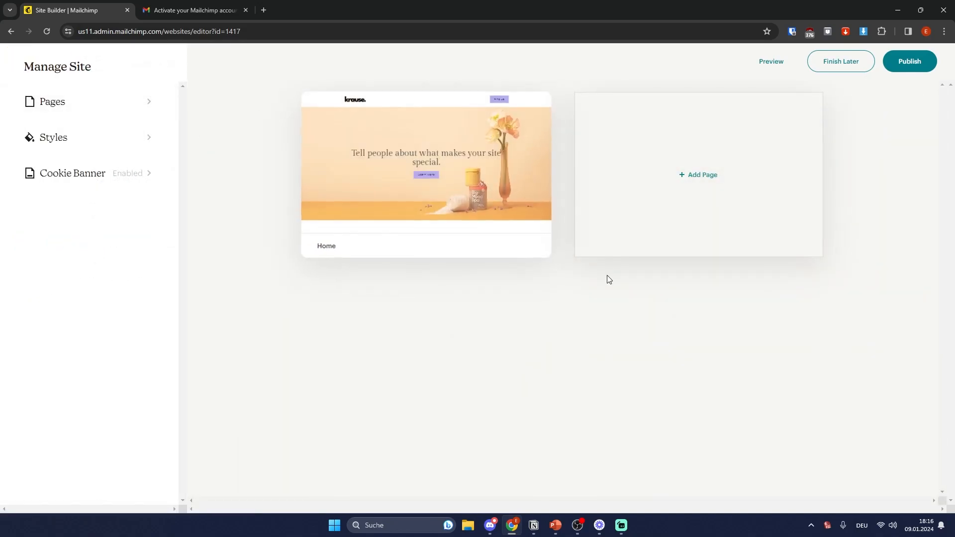
Step: Open the Home page in the editor and look through its page sections
{"action": "left_click", "coordinate": [438, 167]}
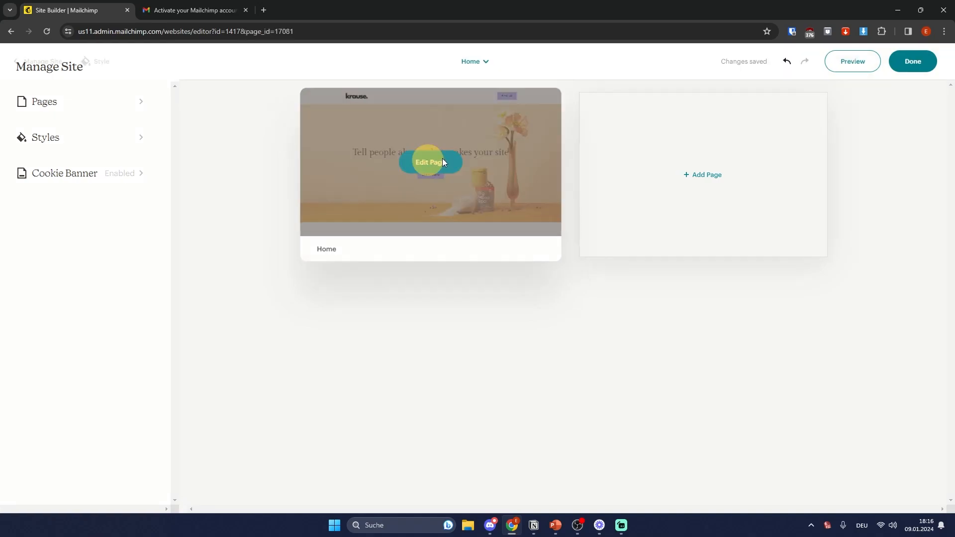
{"action": "scroll", "coordinate": [433, 196], "scroll_direction": "down", "scroll_amount": 2}
{"action": "scroll", "coordinate": [446, 214], "scroll_direction": "up", "scroll_amount": 2}
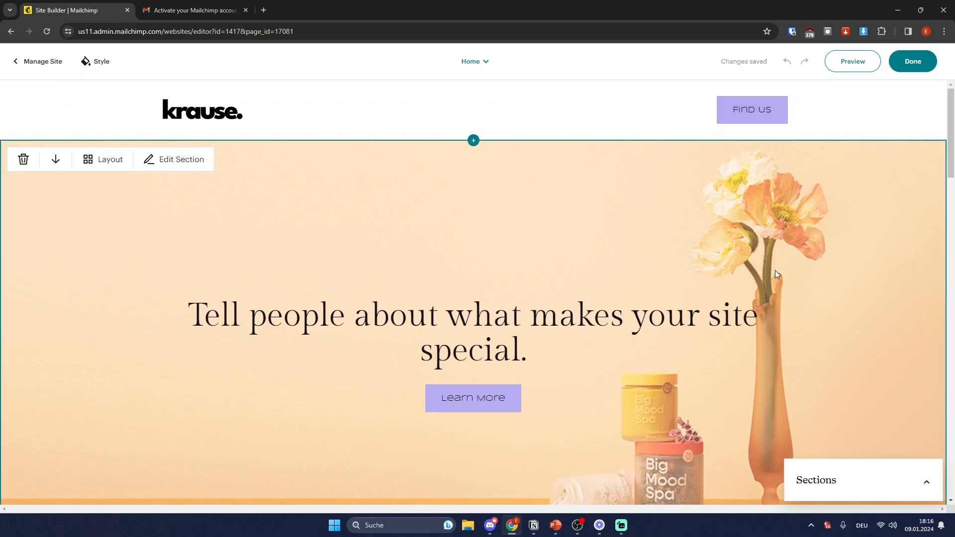
{"action": "scroll", "coordinate": [802, 335], "scroll_direction": "down", "scroll_amount": 3}
{"action": "scroll", "coordinate": [849, 380], "scroll_direction": "up", "scroll_amount": 3}
{"action": "left_click", "coordinate": [930, 481]}
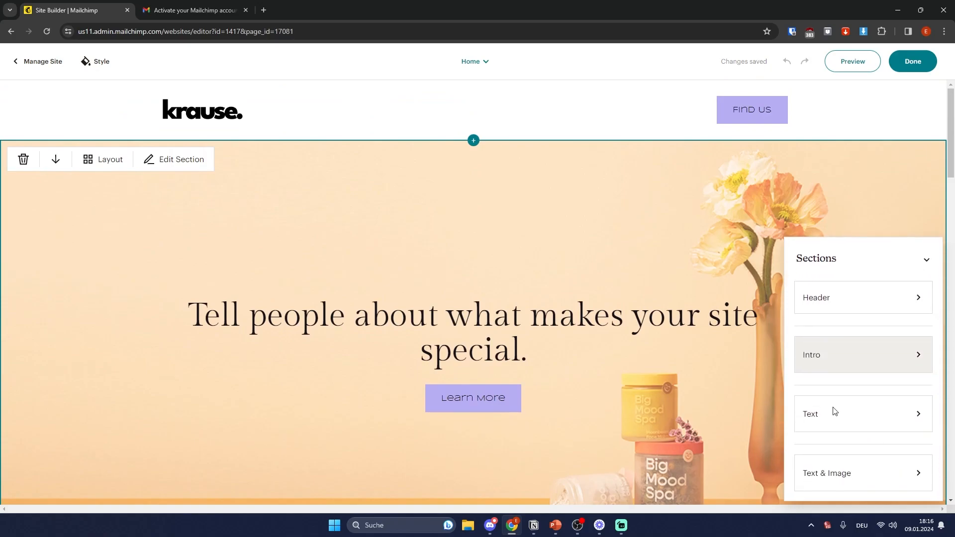
{"action": "scroll", "coordinate": [550, 273], "scroll_direction": "down", "scroll_amount": 4}
{"action": "scroll", "coordinate": [554, 271], "scroll_direction": "up", "scroll_amount": 3}
Step: Select the hero heading and type 'bncxbv' over its text
{"action": "left_click", "coordinate": [553, 166]}
{"action": "left_click", "coordinate": [511, 277]}
{"action": "left_click", "coordinate": [530, 279]}
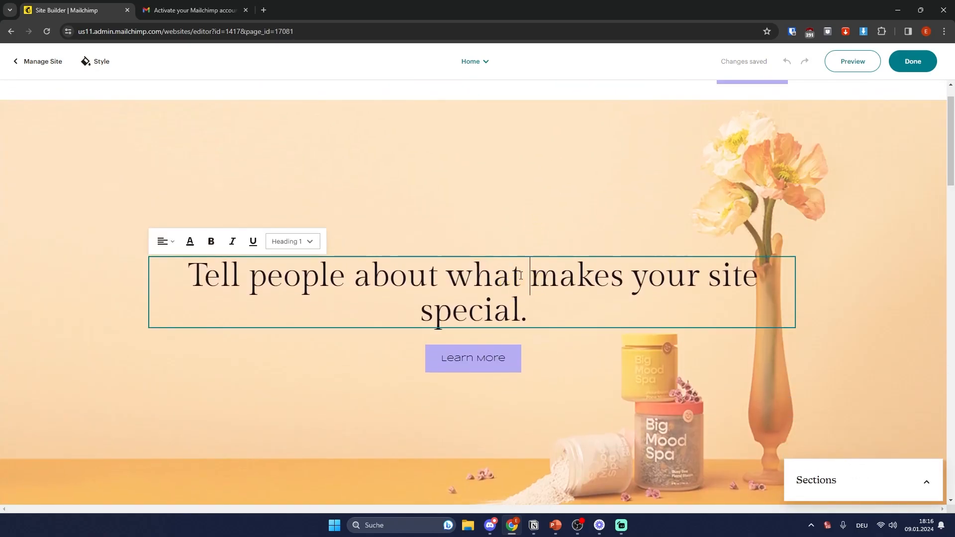
{"action": "left_click", "coordinate": [526, 223]}
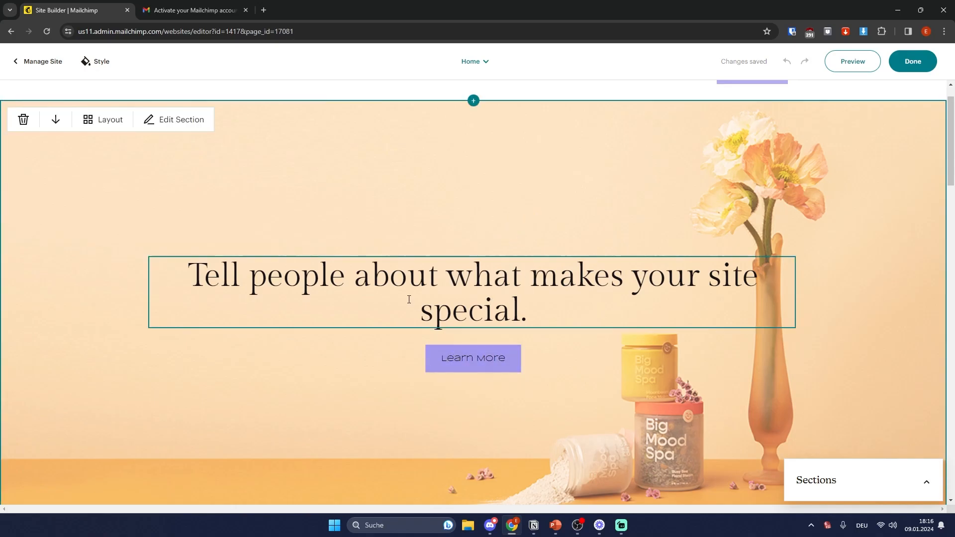
{"action": "scroll", "coordinate": [550, 291], "scroll_direction": "up", "scroll_amount": 1}
{"action": "scroll", "coordinate": [553, 291], "scroll_direction": "down", "scroll_amount": 2}
{"action": "scroll", "coordinate": [554, 292], "scroll_direction": "up", "scroll_amount": 2}
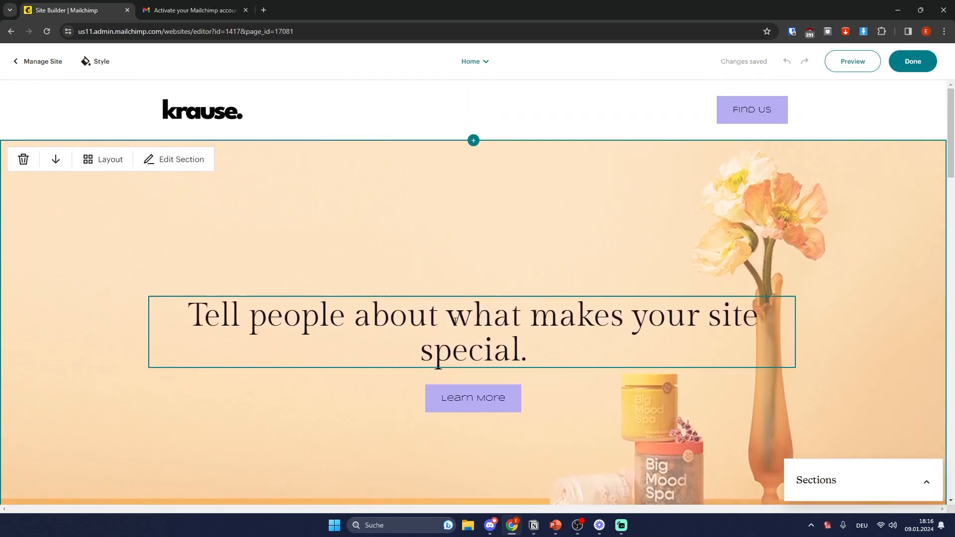
{"action": "left_click", "coordinate": [446, 317]}
{"action": "left_click_drag", "start_coordinate": [544, 353], "coordinate": [289, 318]}
{"action": "type", "text": "bncxbv"}
{"action": "left_click", "coordinate": [521, 261]}
Step: Insert a new section slot just below the hero image
{"action": "scroll", "coordinate": [526, 293], "scroll_direction": "down", "scroll_amount": 5}
{"action": "scroll", "coordinate": [529, 298], "scroll_direction": "down", "scroll_amount": 4}
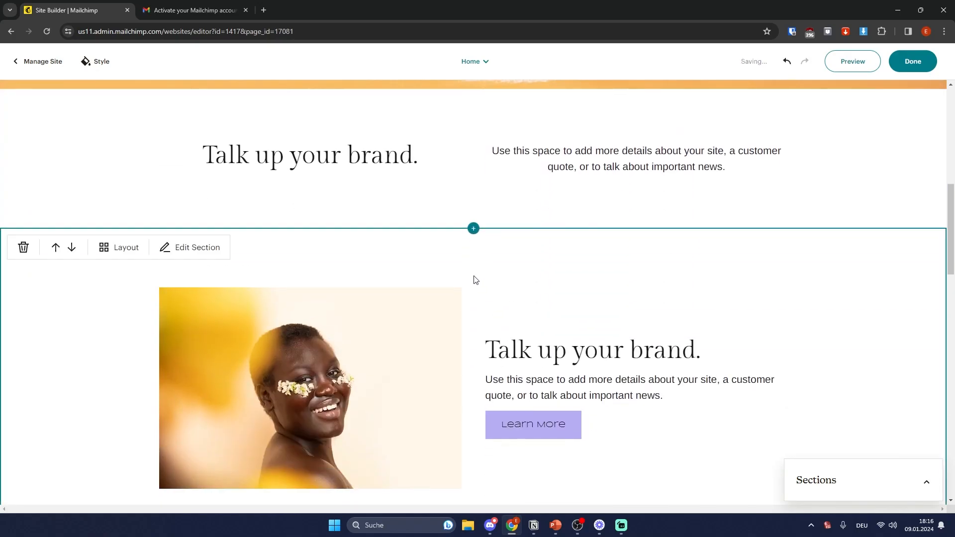
{"action": "scroll", "coordinate": [452, 235], "scroll_direction": "up", "scroll_amount": 2}
{"action": "left_click", "coordinate": [474, 189]}
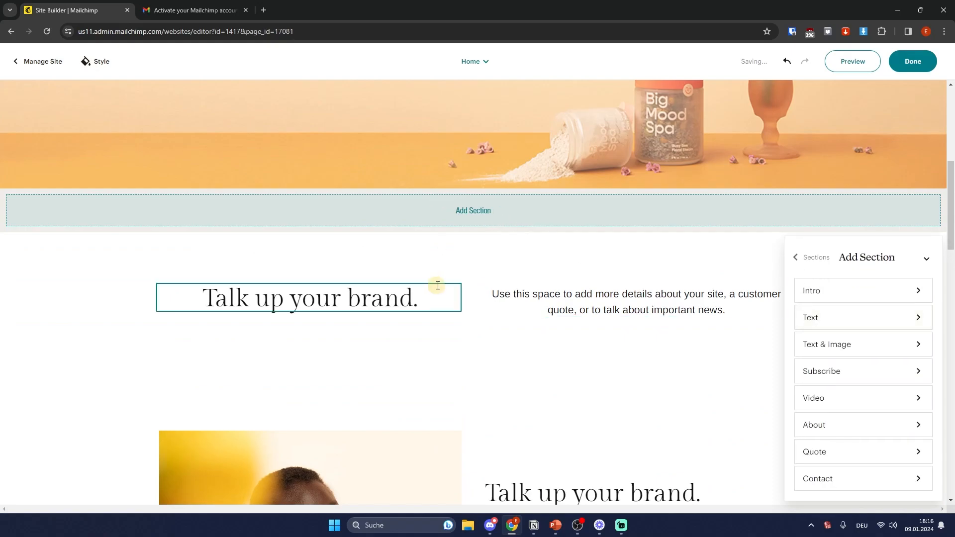
Step: Add a Subscribe section with the chosen layout after the first text section
{"action": "left_click", "coordinate": [438, 286]}
{"action": "scroll", "coordinate": [448, 279], "scroll_direction": "down", "scroll_amount": 3}
{"action": "left_click", "coordinate": [476, 177]}
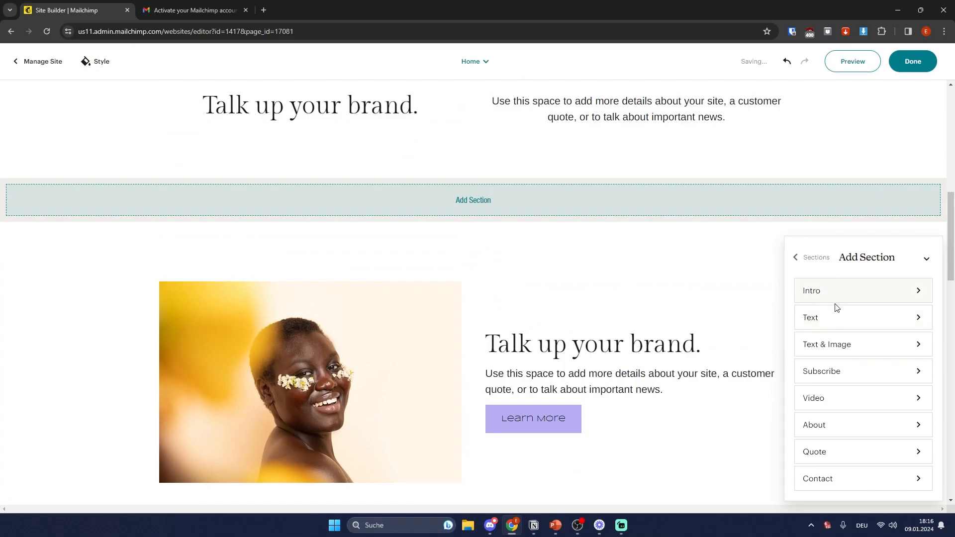
{"action": "left_click", "coordinate": [838, 372]}
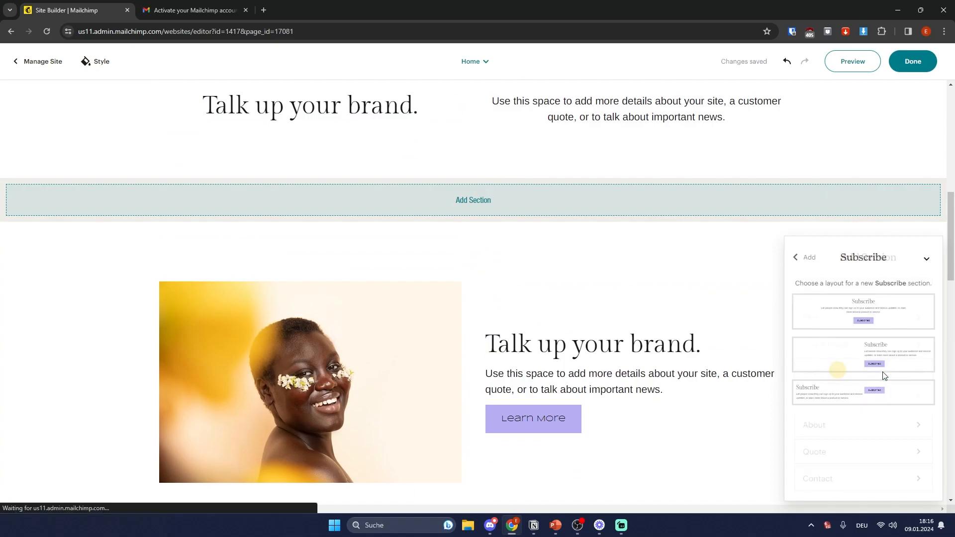
{"action": "left_click", "coordinate": [886, 329]}
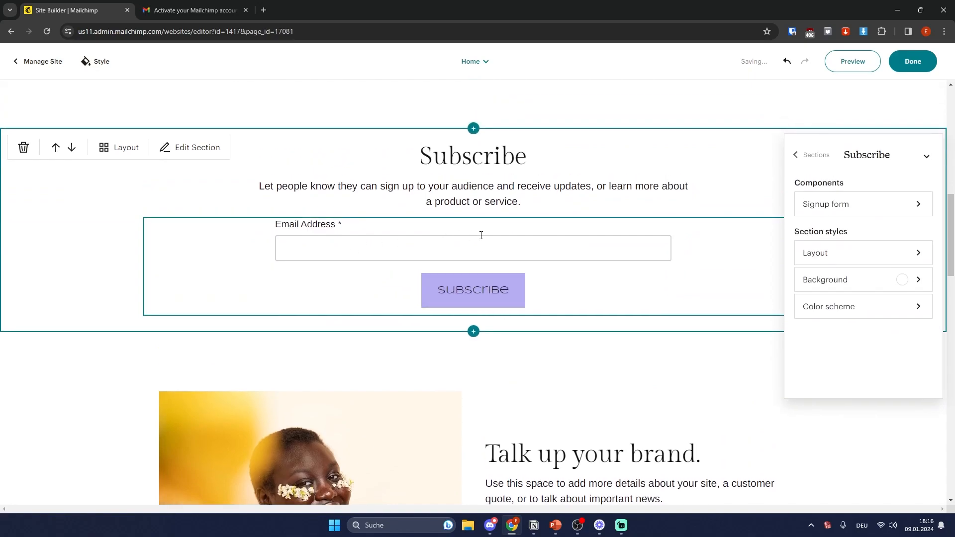
Step: Set the signup form to ask for Email Address and First Name, then return to Sections
{"action": "left_click", "coordinate": [391, 236]}
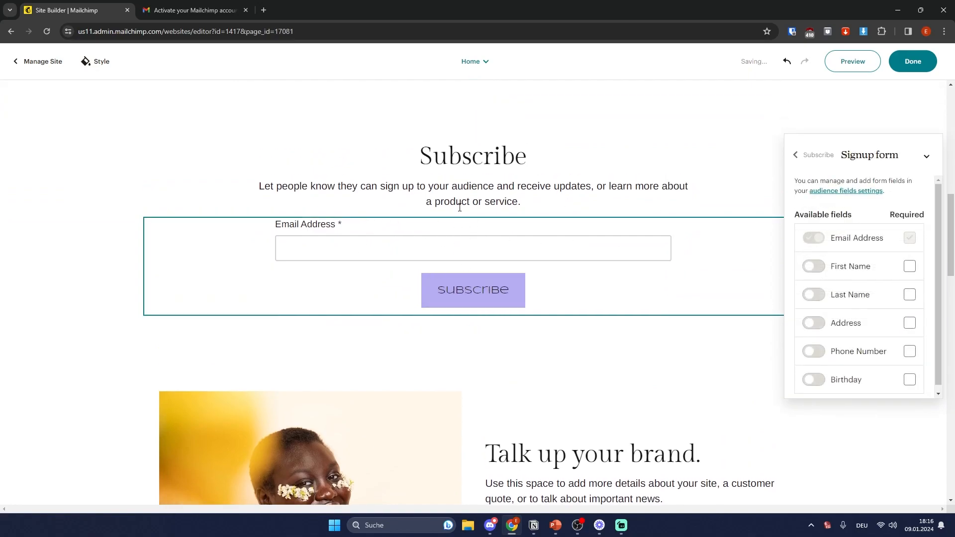
{"action": "scroll", "coordinate": [459, 207], "scroll_direction": "up", "scroll_amount": 3}
{"action": "scroll", "coordinate": [527, 224], "scroll_direction": "down", "scroll_amount": 2}
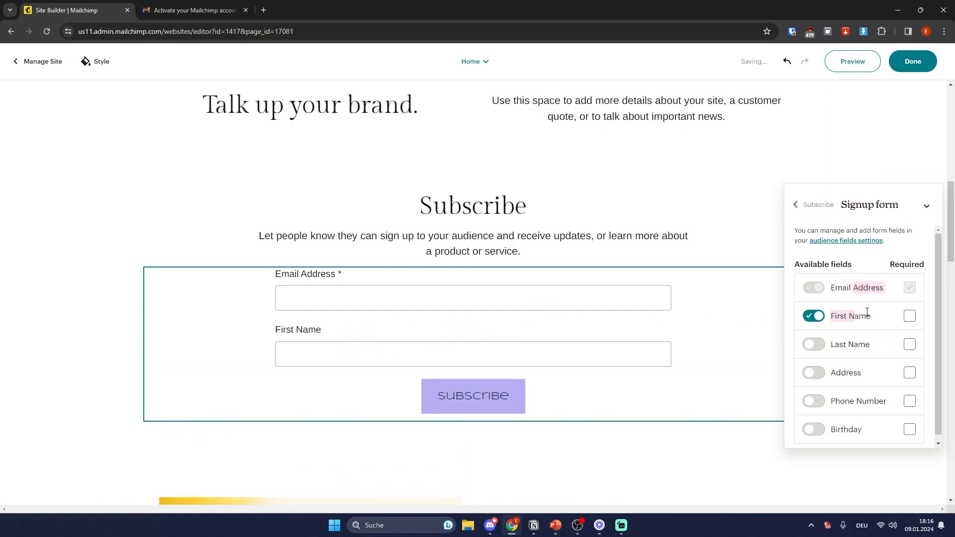
{"action": "left_click", "coordinate": [809, 205]}
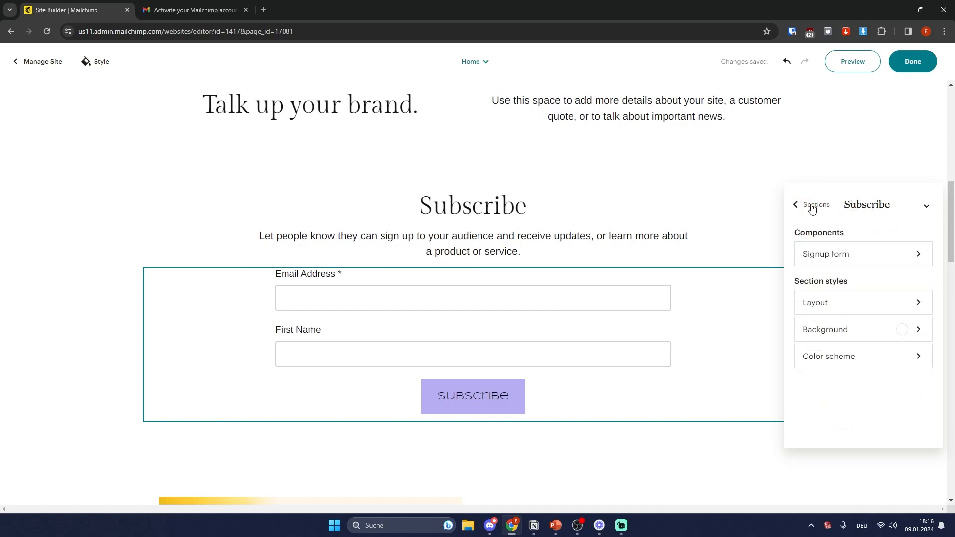
{"action": "left_click", "coordinate": [543, 338]}
{"action": "scroll", "coordinate": [536, 337], "scroll_direction": "down", "scroll_amount": 8}
{"action": "left_click", "coordinate": [436, 223]}
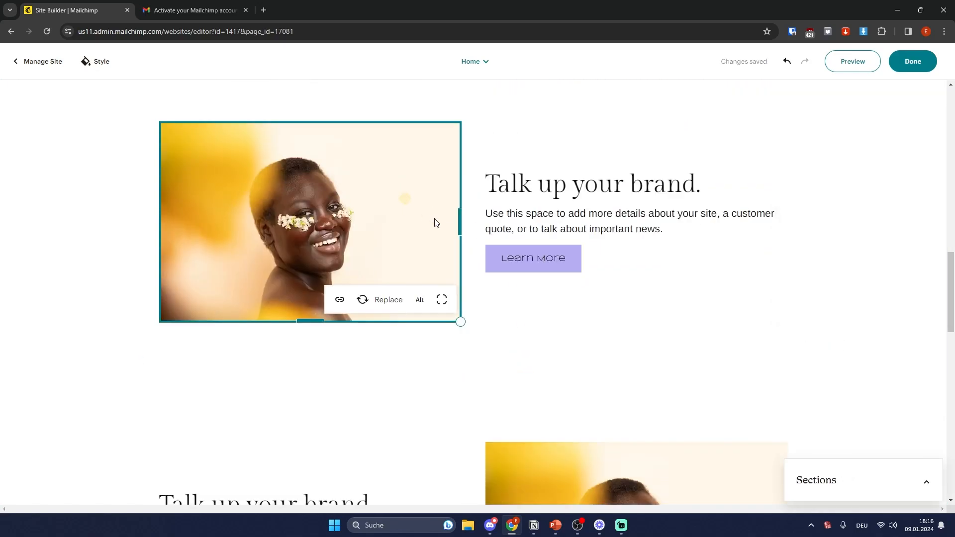